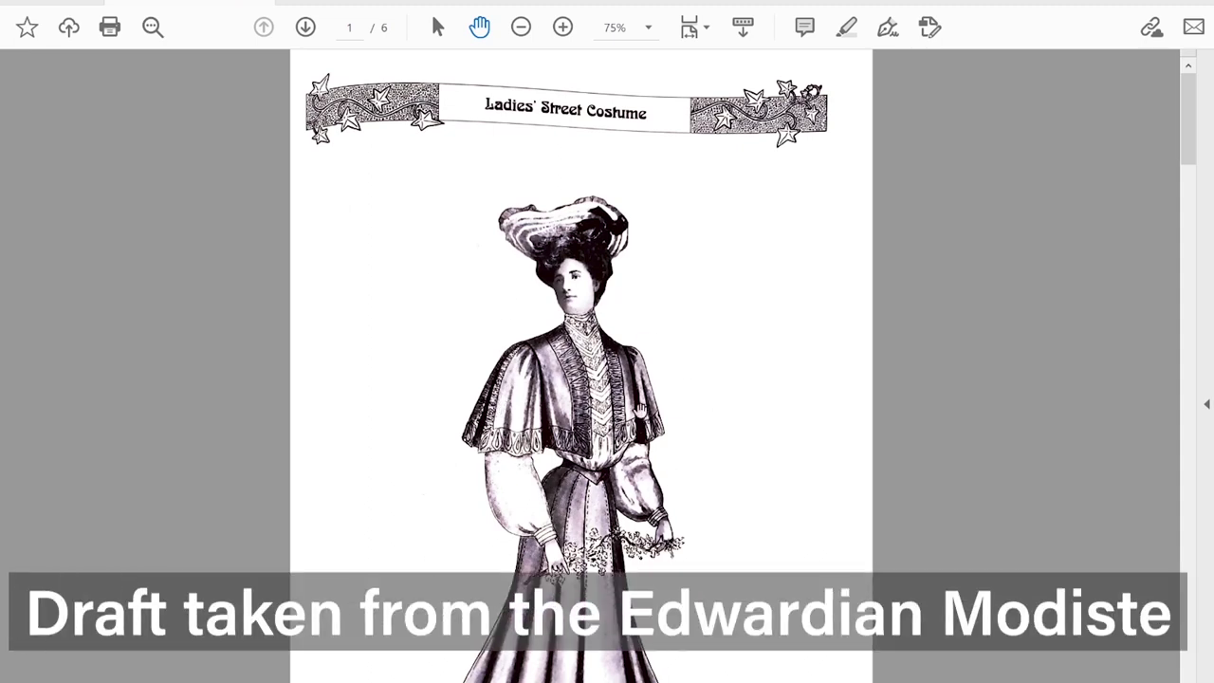
Look over the full-length Ladies' Street Costume illustration on the first page of the draft PDF.
scroll(603, 493, "down", 3)
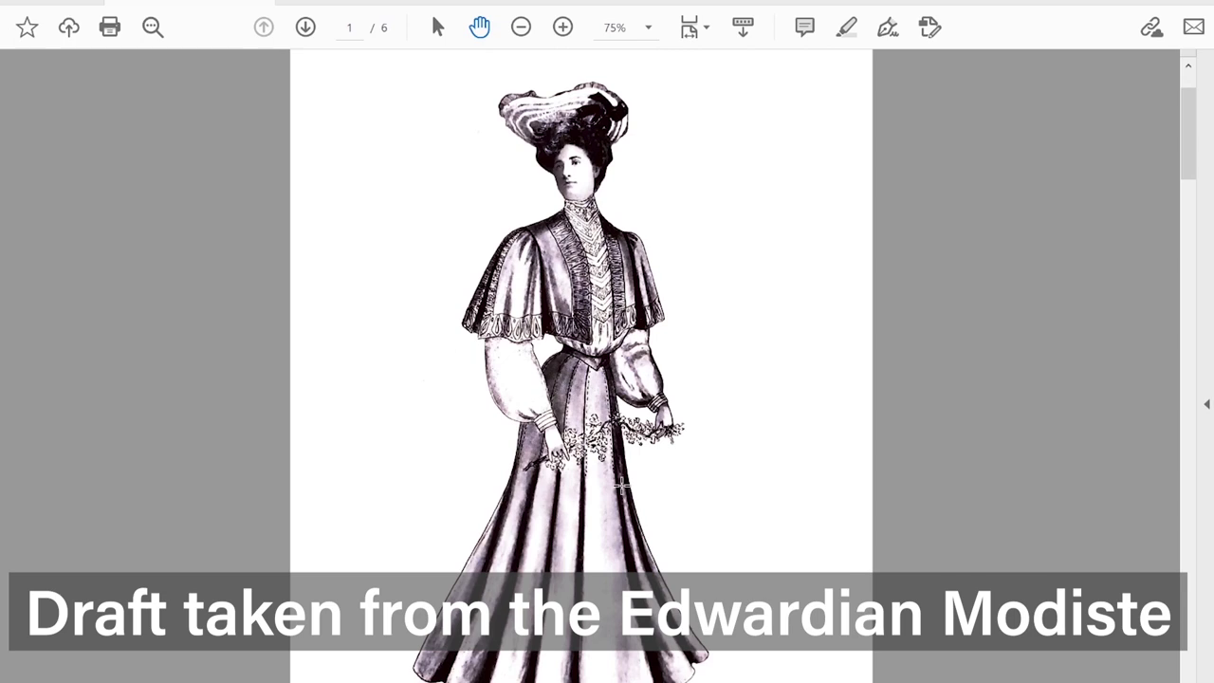
scroll(621, 485, "down", 10)
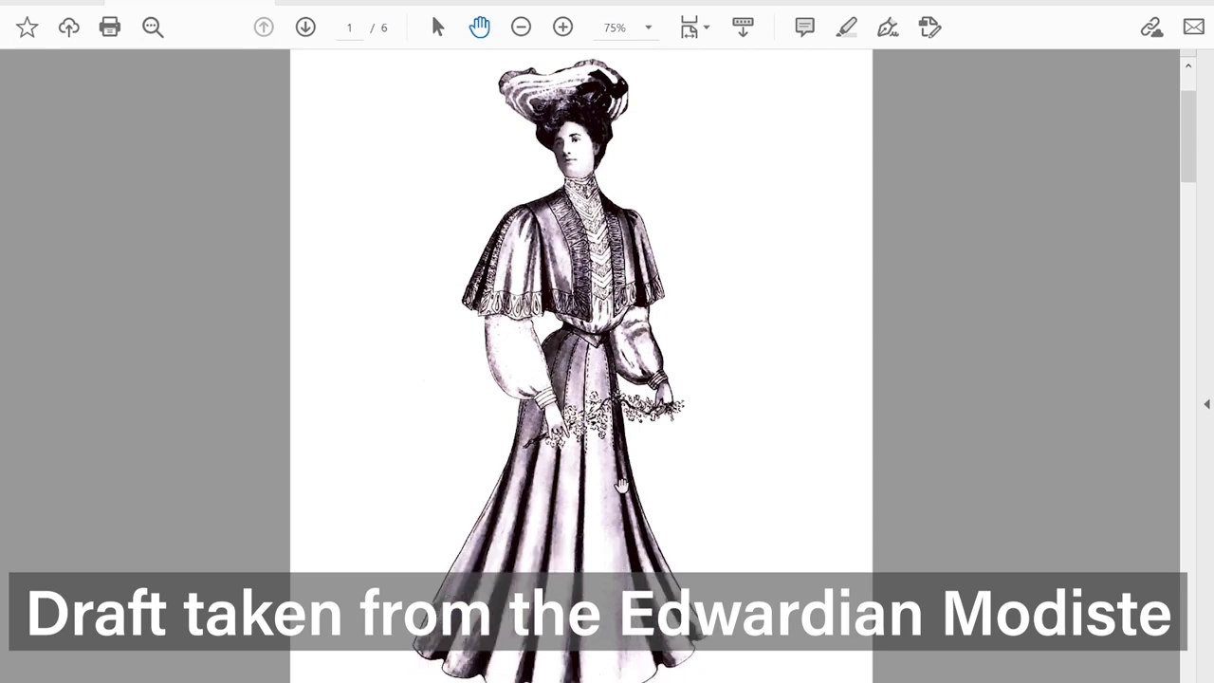
scroll(607, 479, "down", 8)
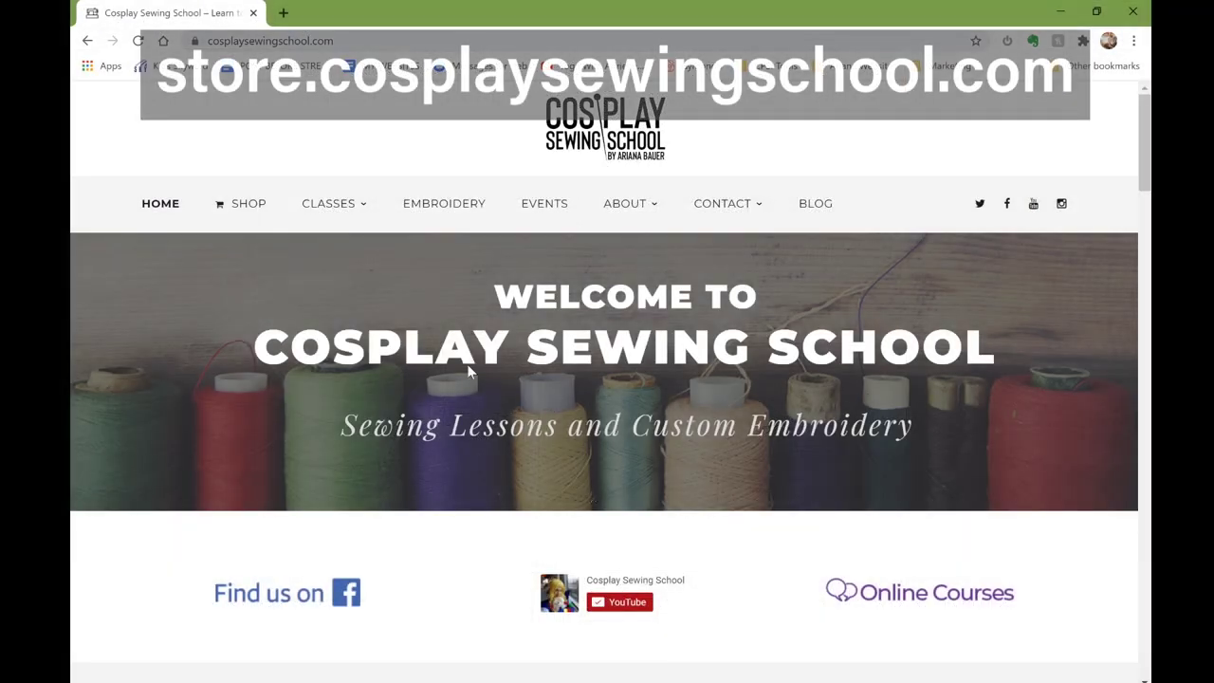
Open the store's product page for the American and Diamond Cutting System printable scale rulers.
left_click(243, 205)
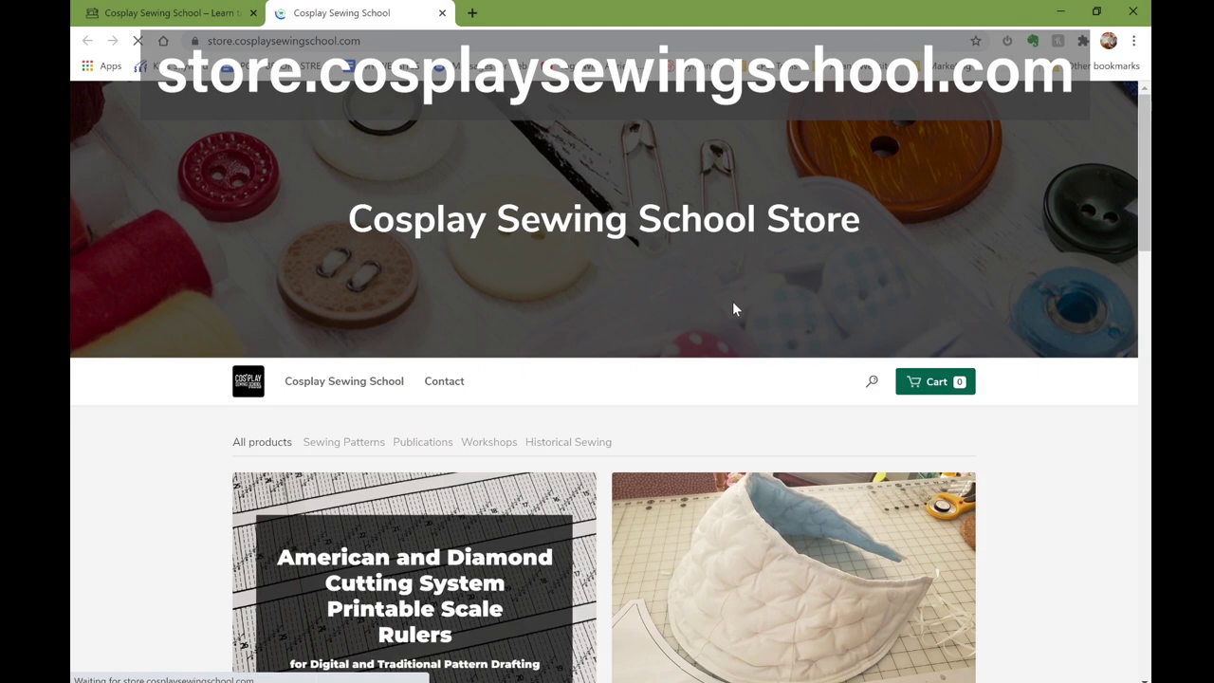
scroll(735, 308, "down", 2)
left_click(384, 410)
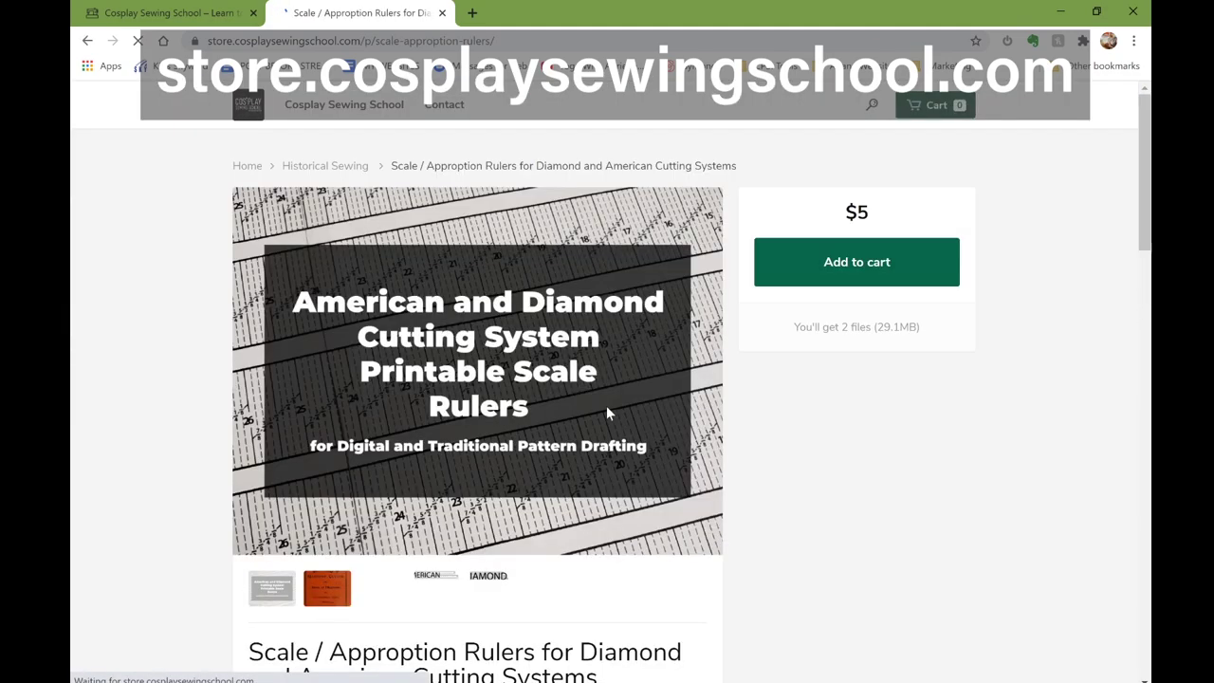
Browse the product's preview images, from the Diamond Garment Cutter cover to the American and Diamond Cutting System rulers.
left_click(323, 587)
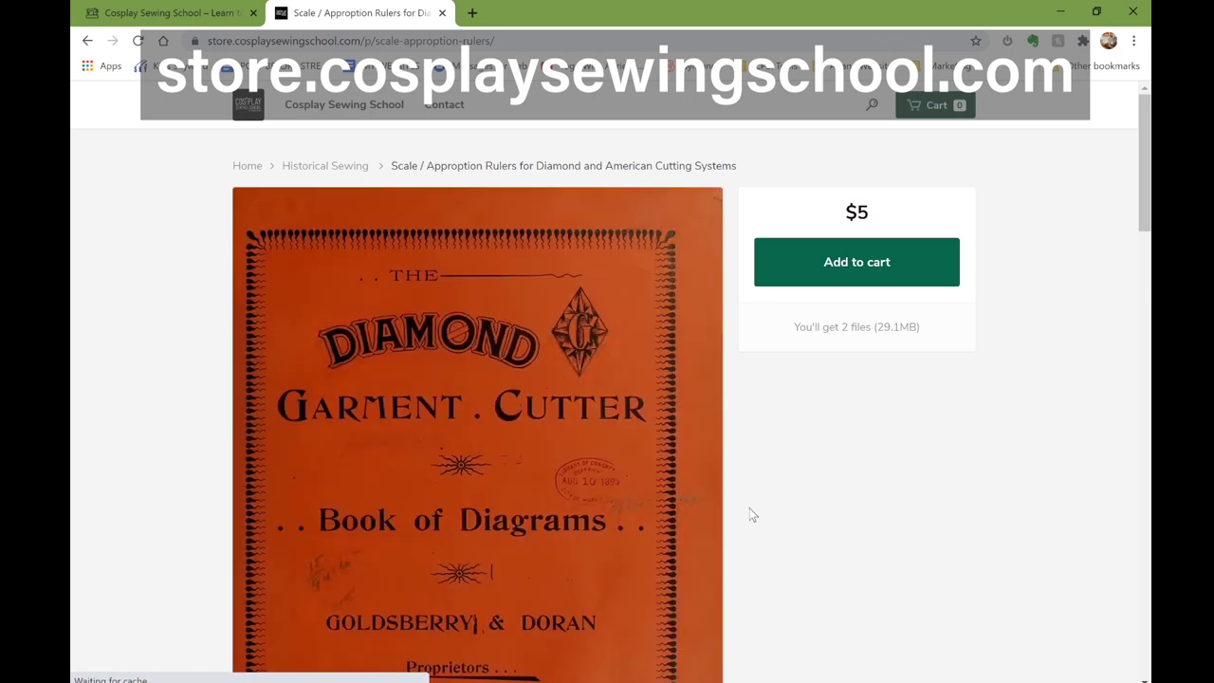
left_click(703, 534)
left_click(707, 537)
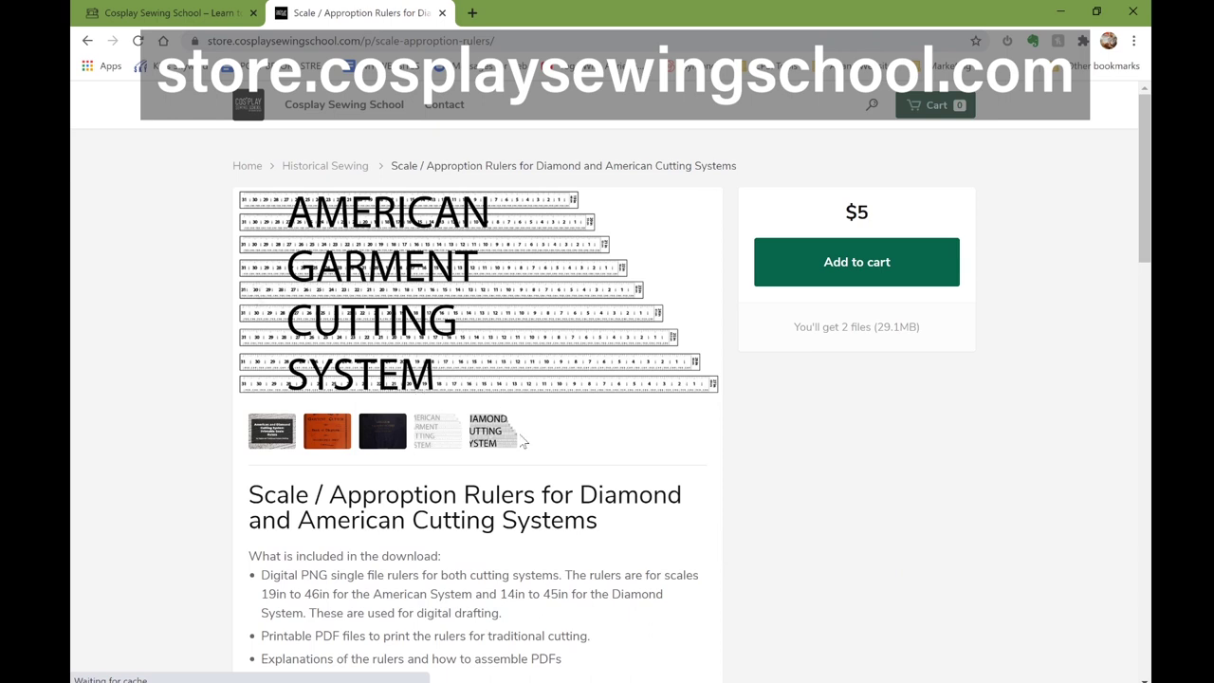
left_click(489, 441)
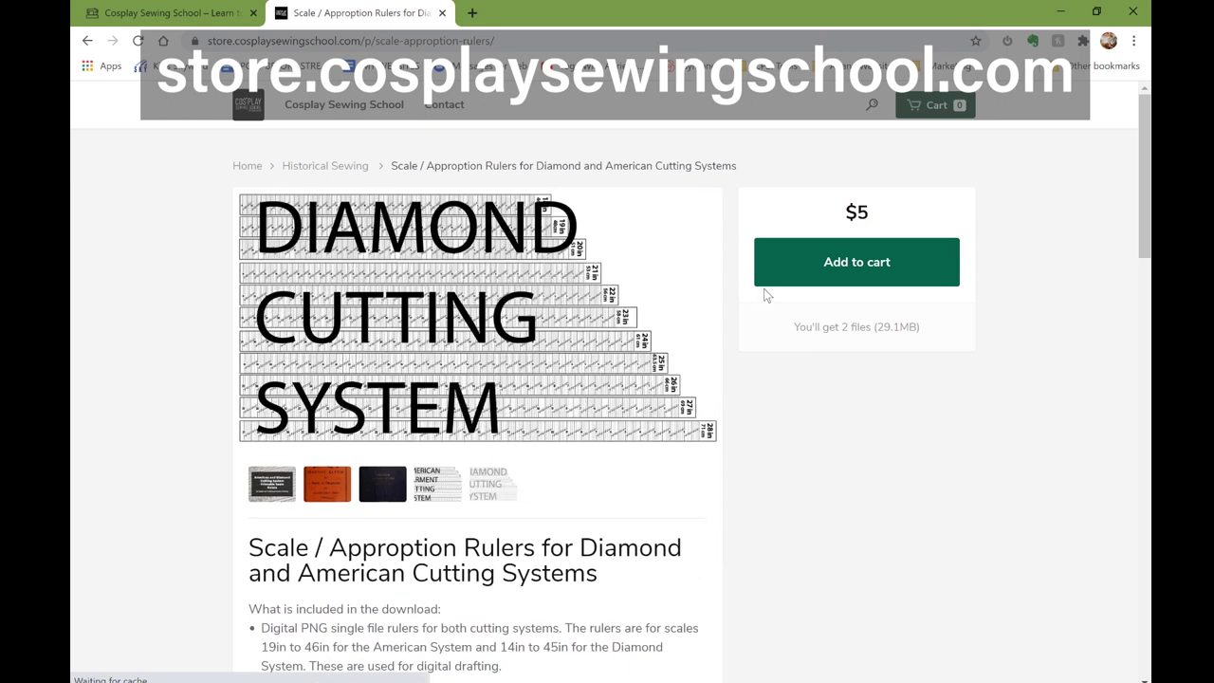
Read the product description on the contents and use of the scale rulers, and return to the first preview image.
scroll(763, 289, "down", 6)
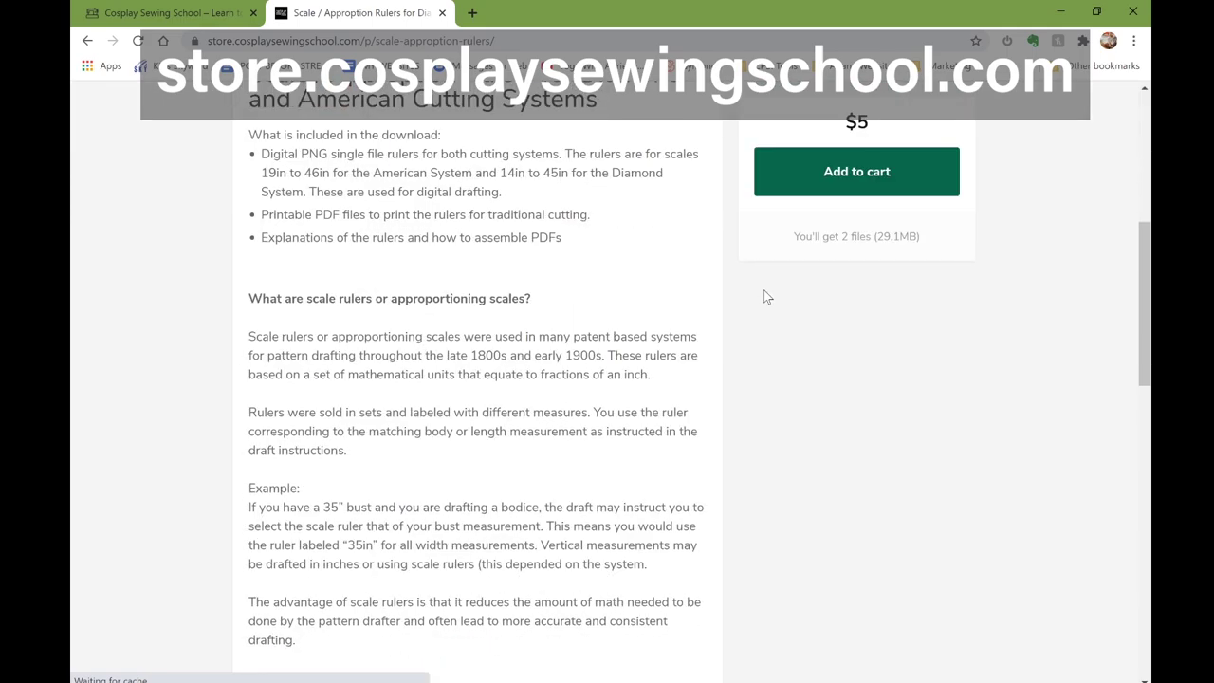
scroll(763, 289, "down", 3)
scroll(606, 380, "down", 3)
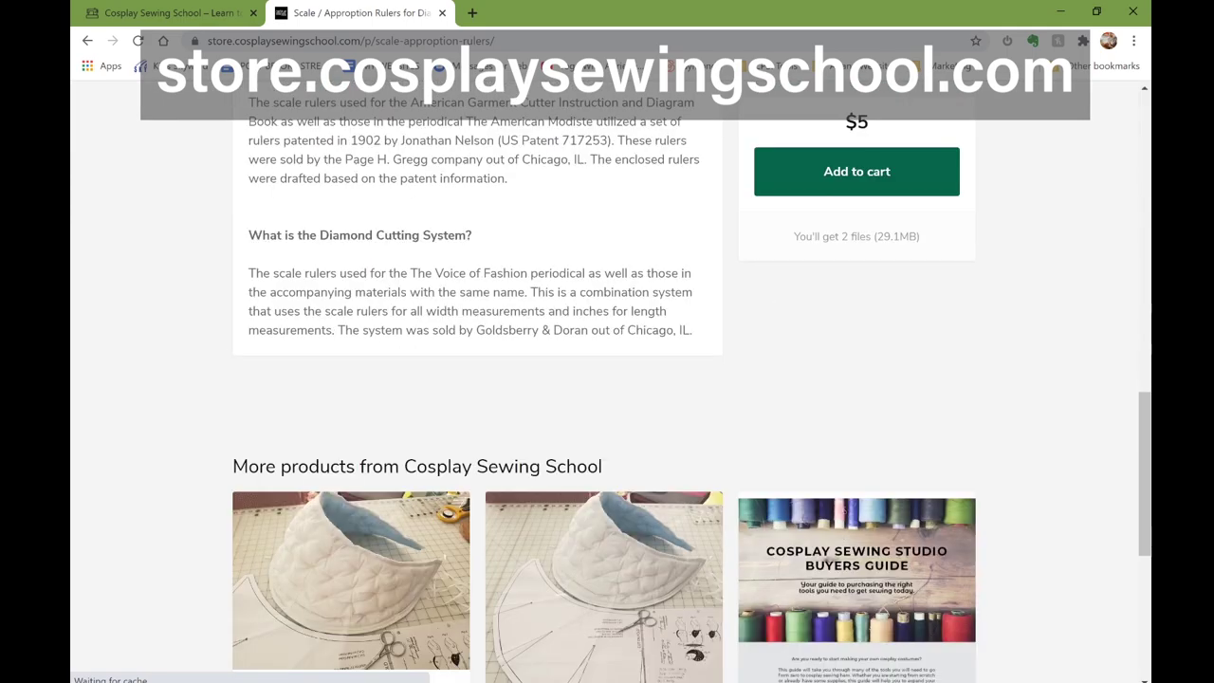
scroll(607, 379, "up", 8)
scroll(302, 341, "up", 3)
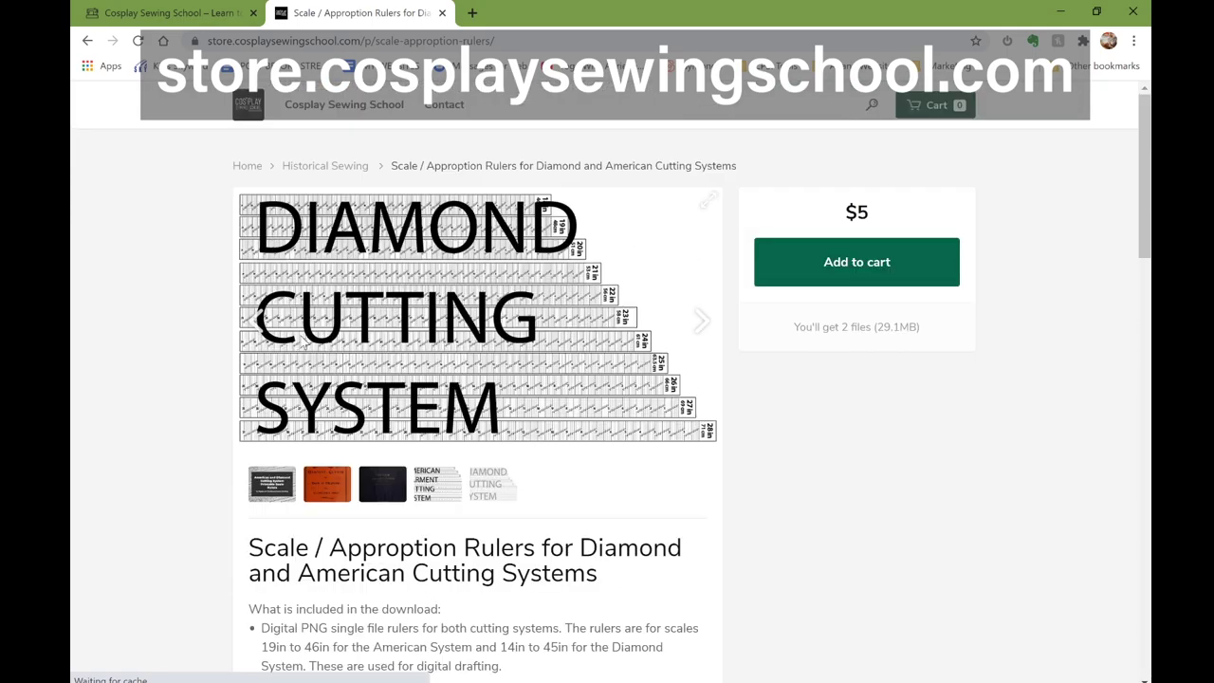
left_click(279, 490)
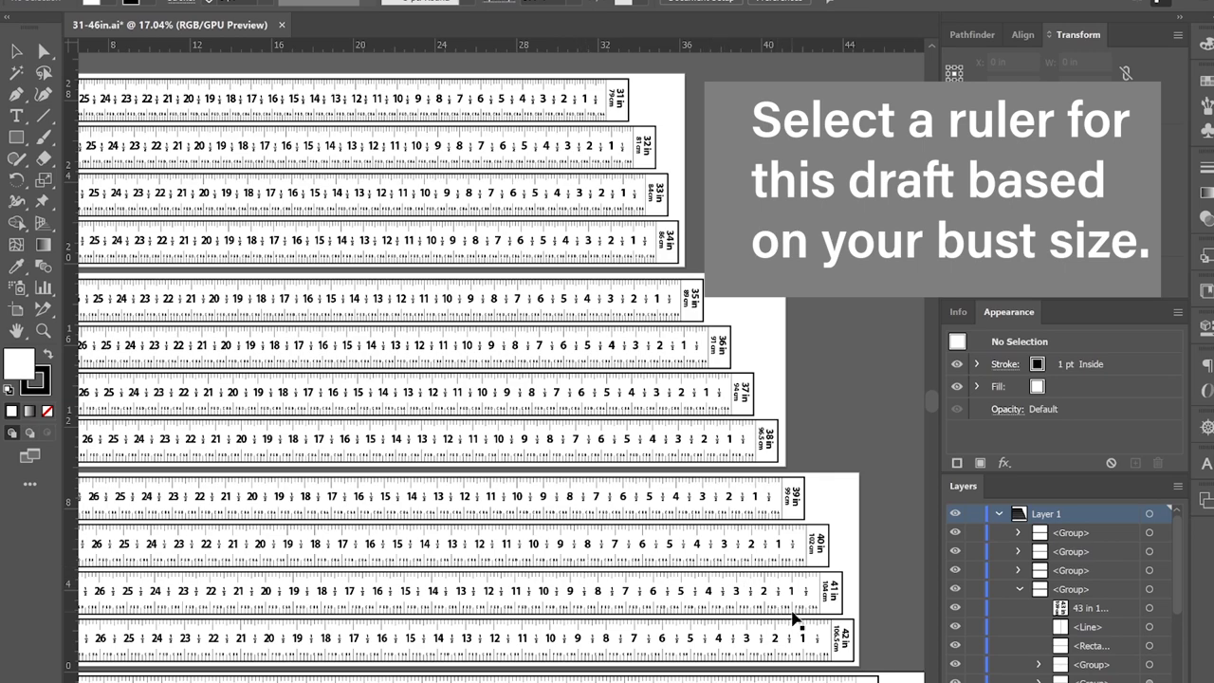
Examine the scale rulers in 31-46in.ai to find the one that matches a 42 in bust, comparing the neighbouring sizes.
left_click_drag(792, 612, 628, 385)
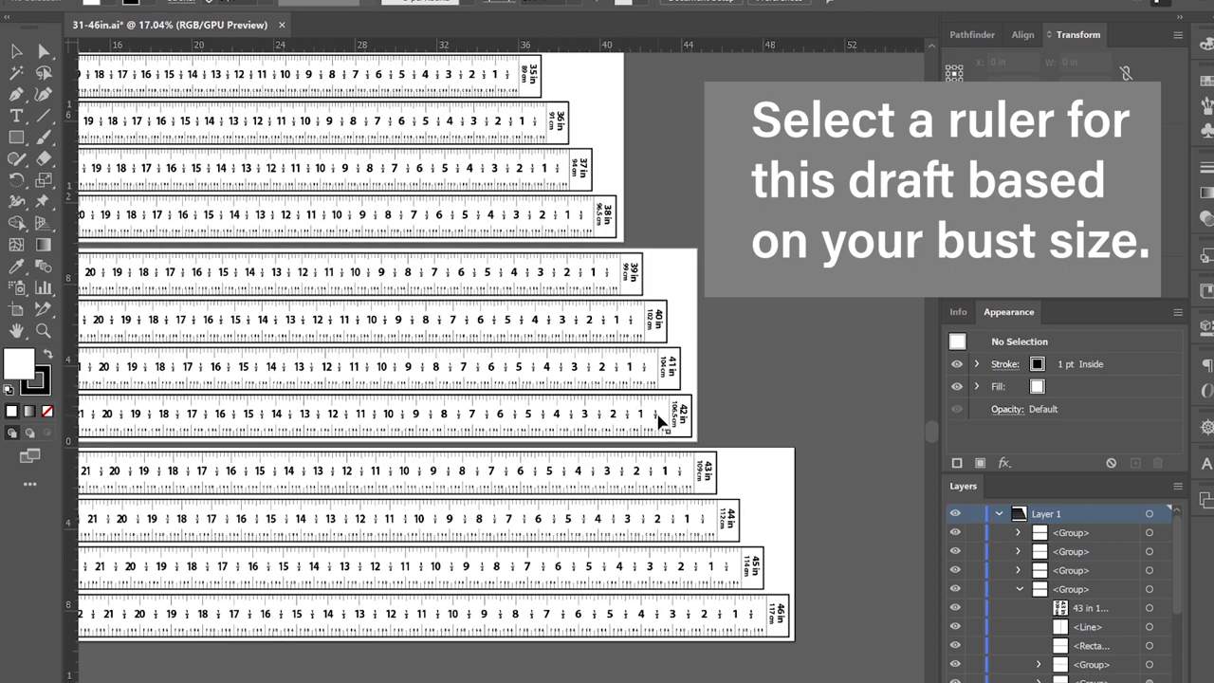
scroll(667, 370, "up", 5, "alt")
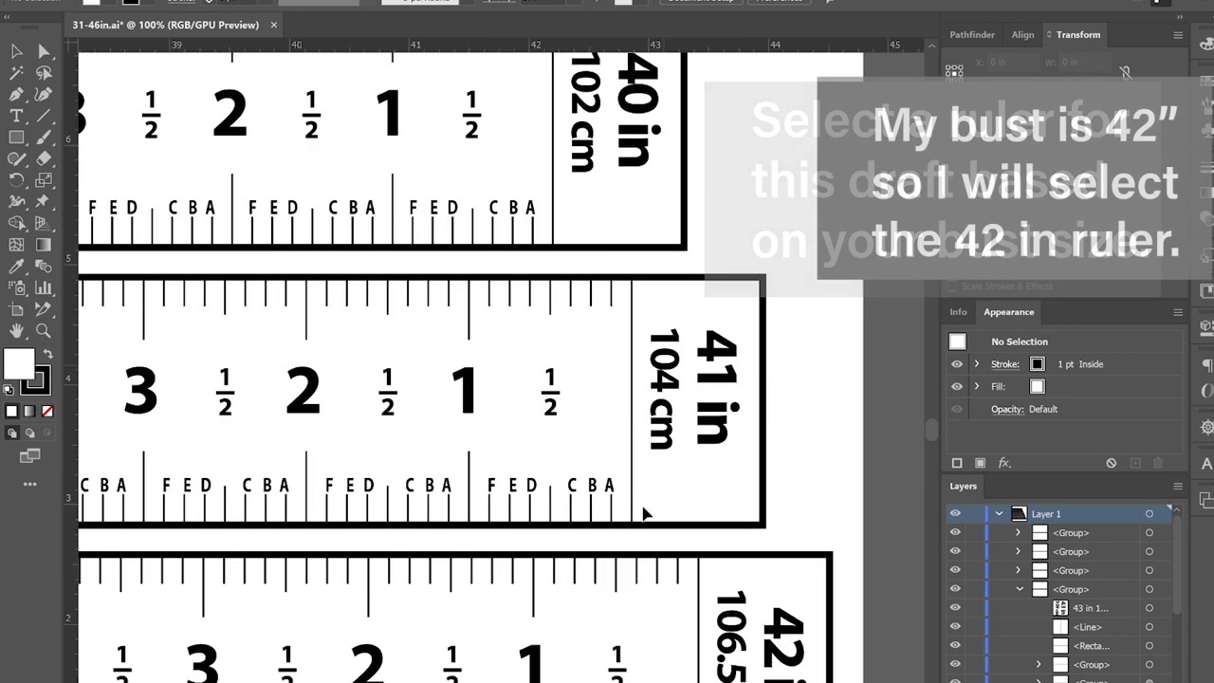
left_click_drag(631, 389, 618, 247)
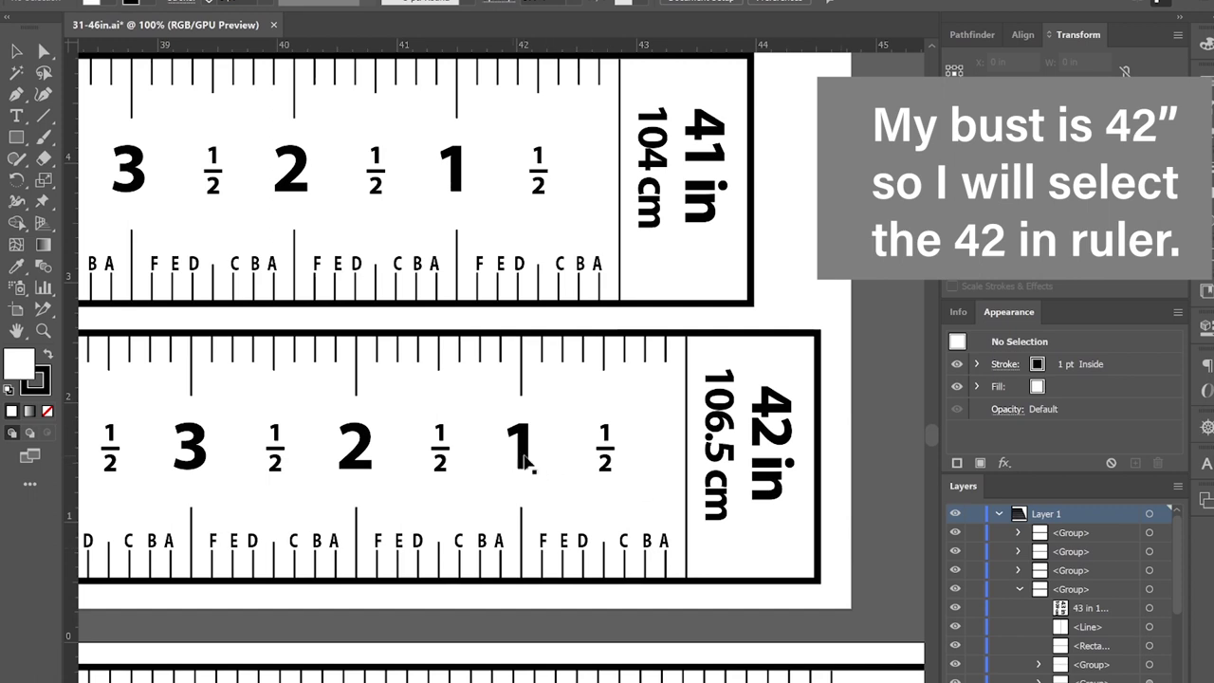
scroll(524, 459, "down", 3)
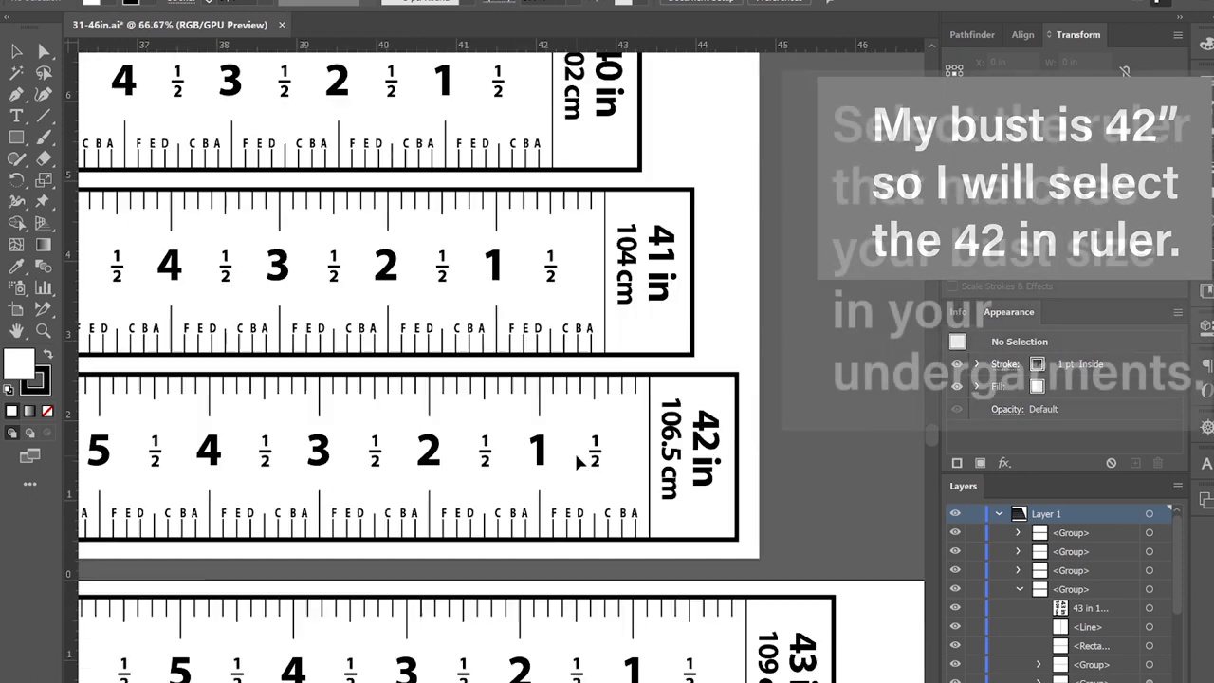
left_click_drag(572, 553, 458, 249)
scroll(459, 250, "down", 3)
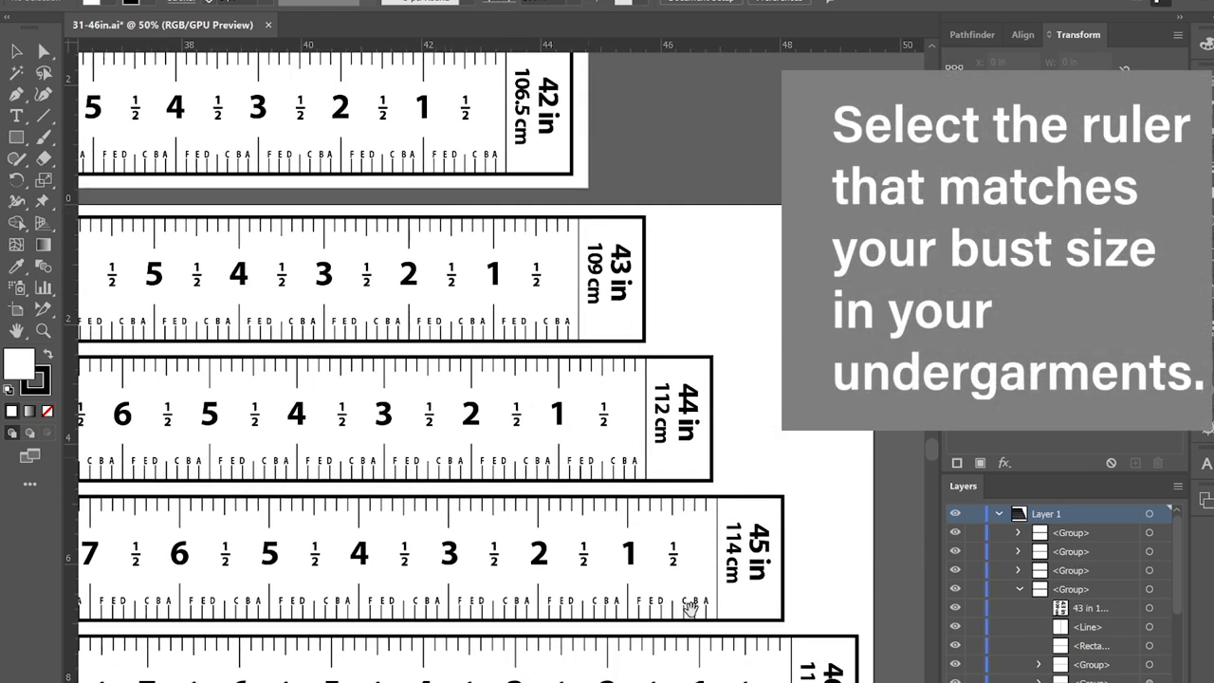
scroll(469, 279, "up", 5)
scroll(470, 279, "up", 5)
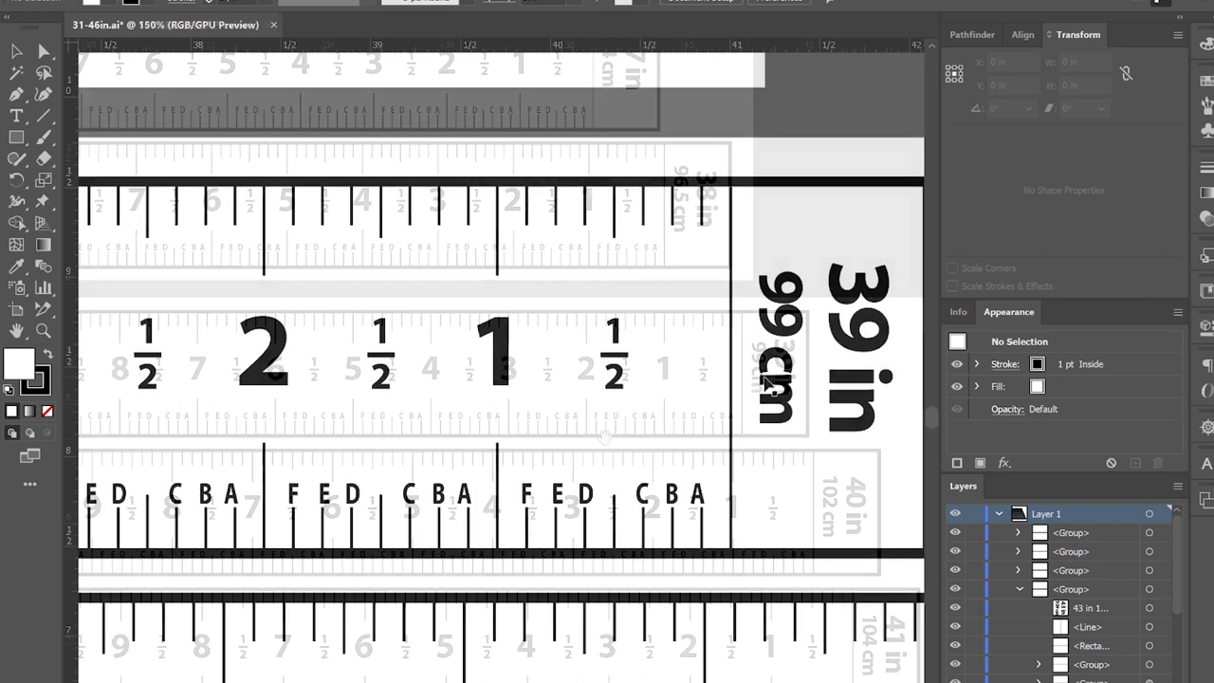
scroll(699, 382, "right", 2)
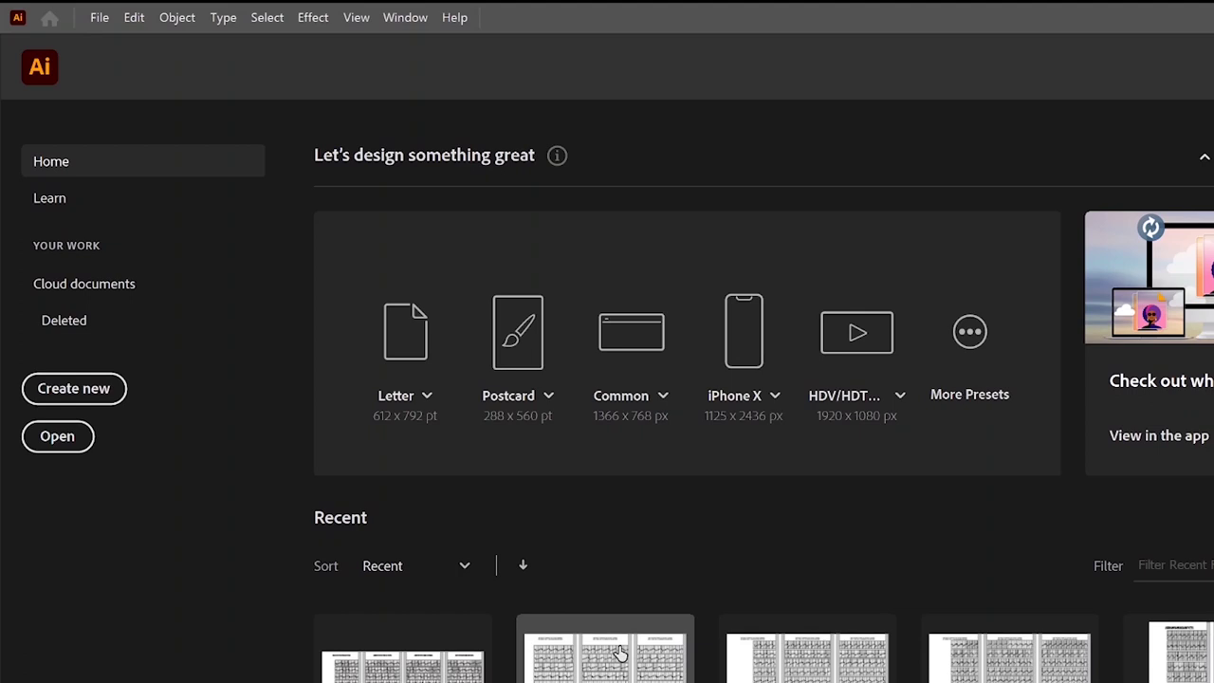
Create a new 24 x 18 in document and place the 42in.jpg ruler image in it.
left_click(80, 385)
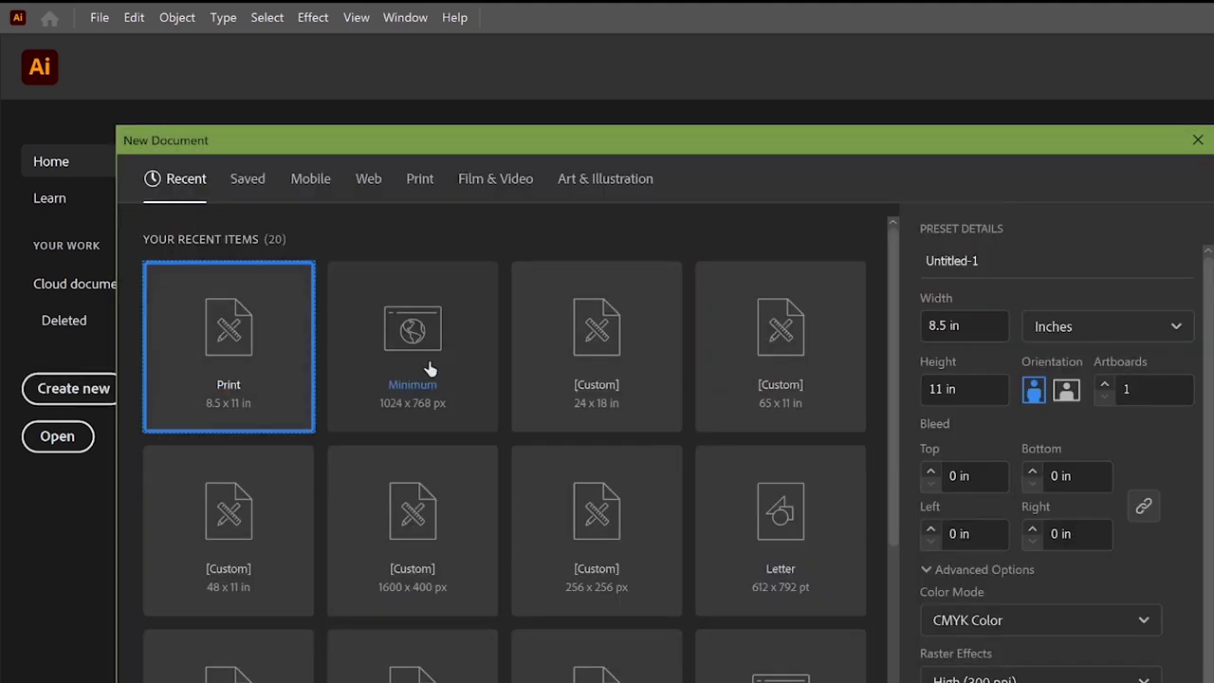
left_click(614, 352)
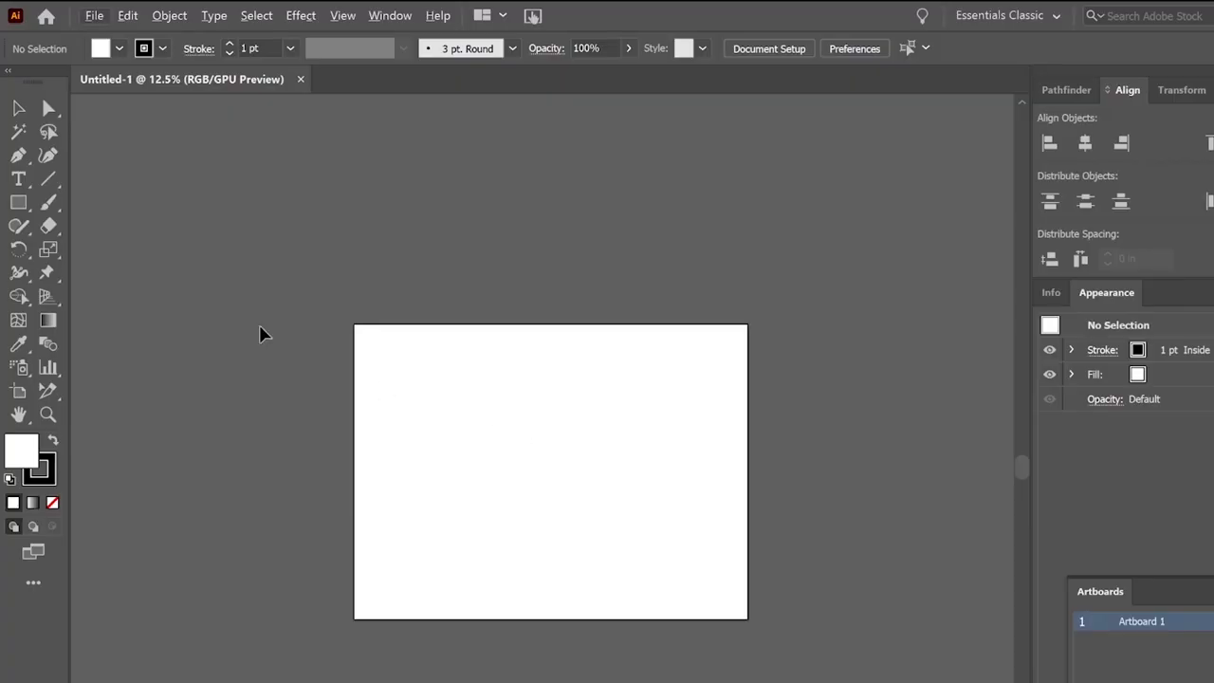
key("alt+Tab")
left_click_drag(599, 444, 569, 235)
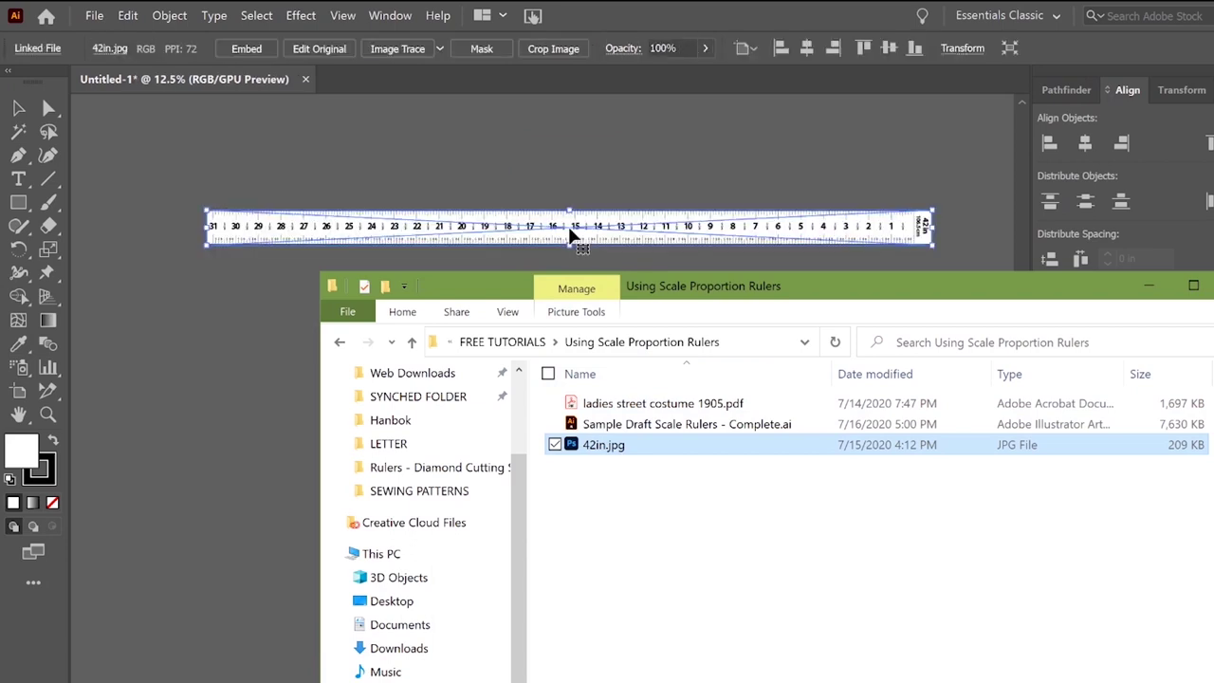
left_click(569, 235)
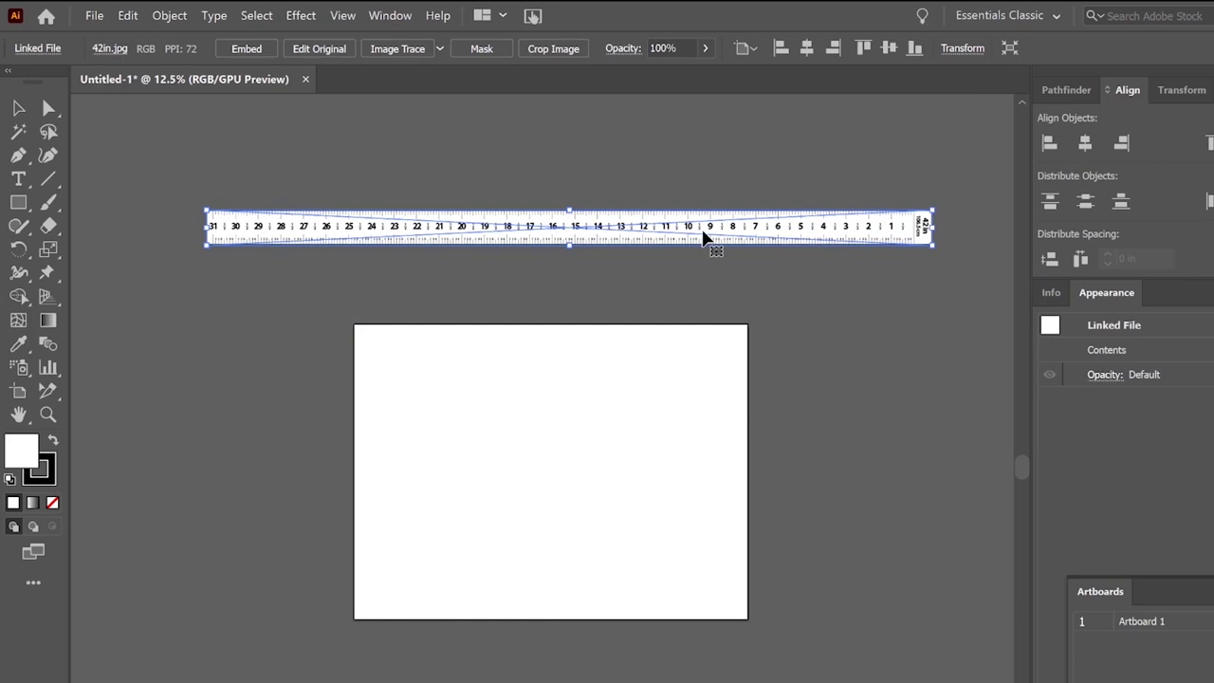
Move the 42 in ruler along the artboard's upper edge and extend the artboard's left side just past the ruler's 20 mark.
left_click_drag(706, 237, 517, 358)
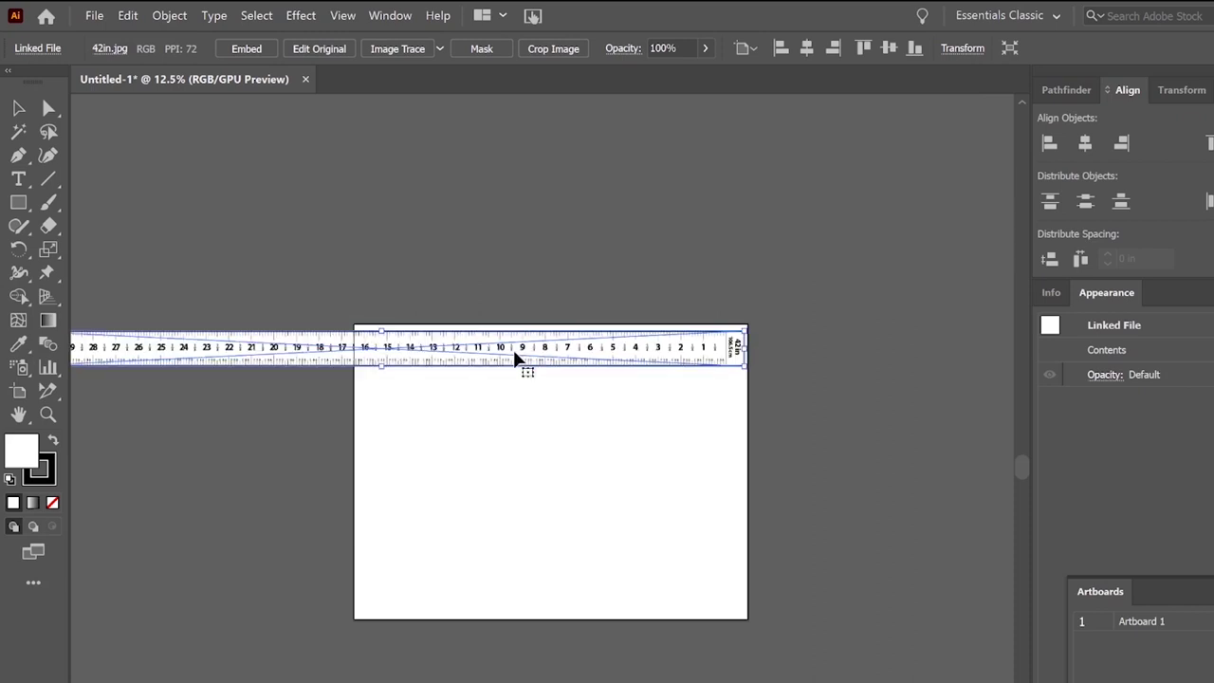
left_click(18, 390)
left_click_drag(357, 474, 265, 474)
left_click(21, 110)
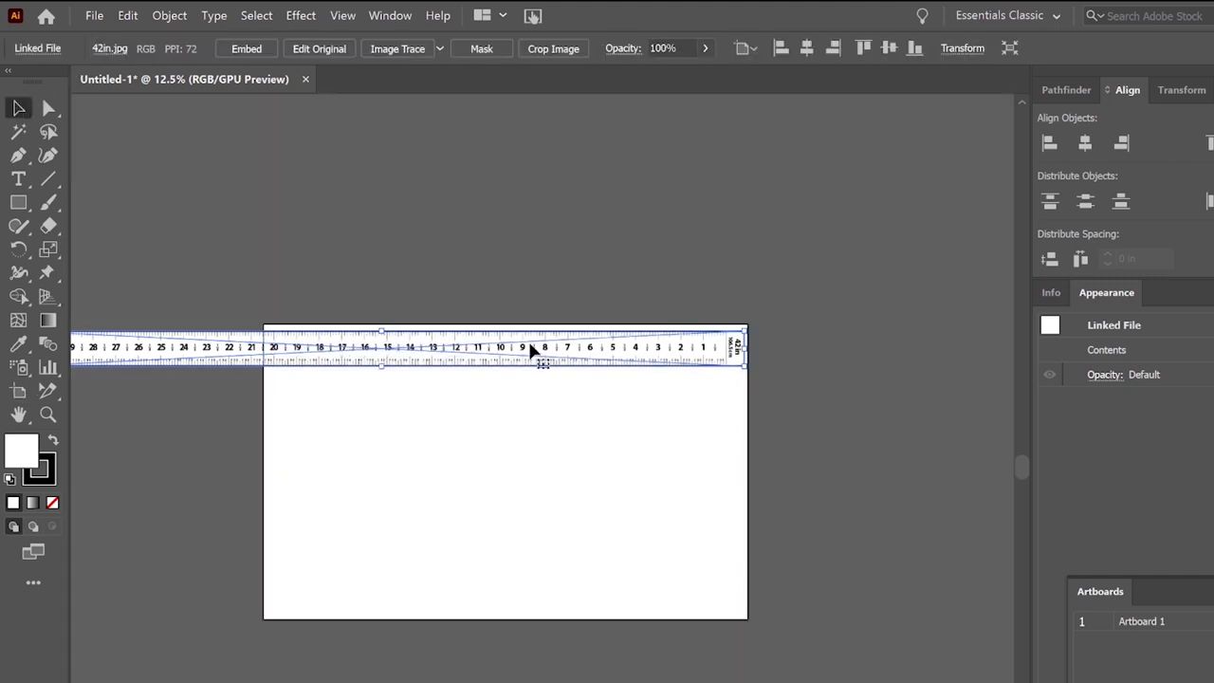
Duplicate the 42 in ruler, rotate the copy 90° counterclockwise and stand it at the artboard's right edge below the horizontal ruler's end.
key("ctrl+c")
key("ctrl+v")
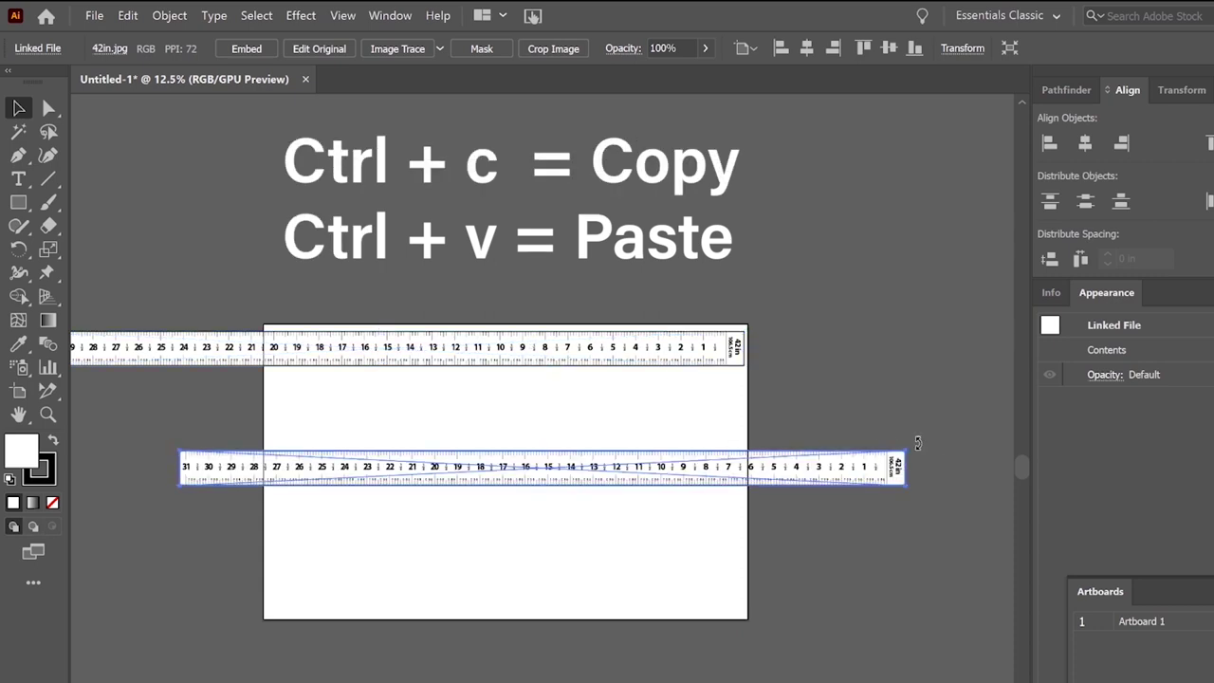
left_click_drag(752, 356, 747, 397)
left_click_drag(745, 396, 746, 399)
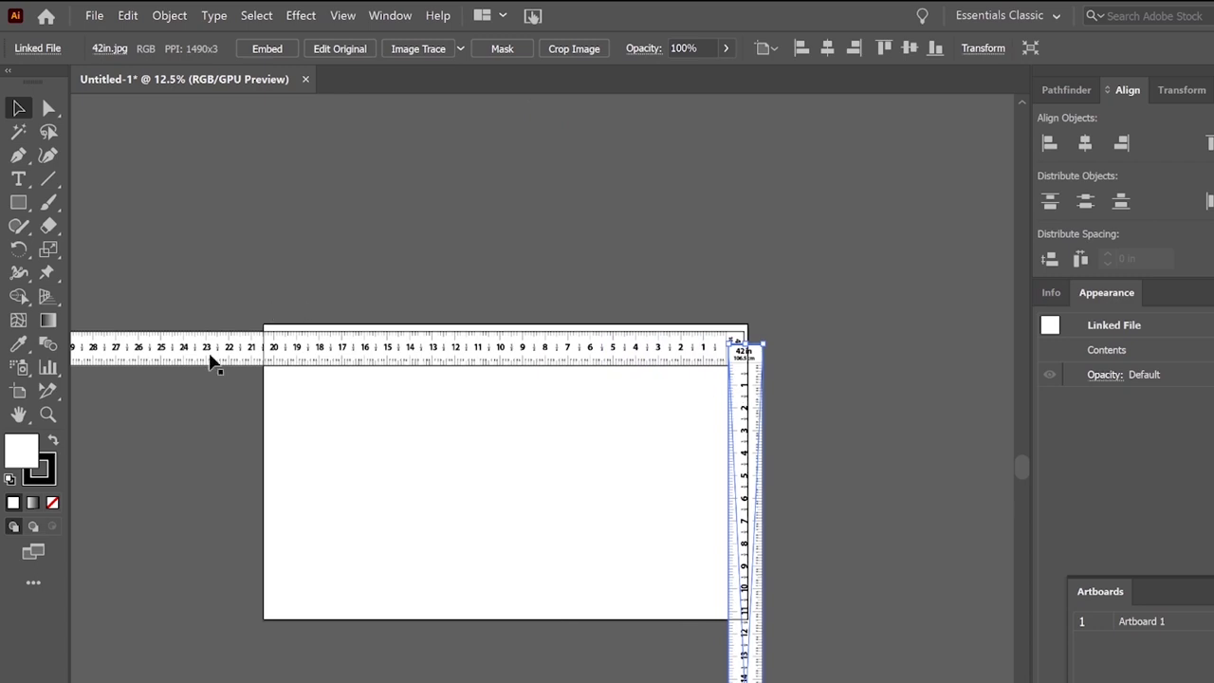
Extend the artboard's right side past the vertical ruler, making the artboard about 30.9 in wide.
left_click(18, 389)
scroll(721, 456, "down", 2)
left_click_drag(751, 402, 772, 401)
Lengthen the artboard downward to about 37.72 in and extend its left side to about the horizontal ruler's 25 mark.
scroll(641, 474, "down", 3)
scroll(641, 474, "down", 1)
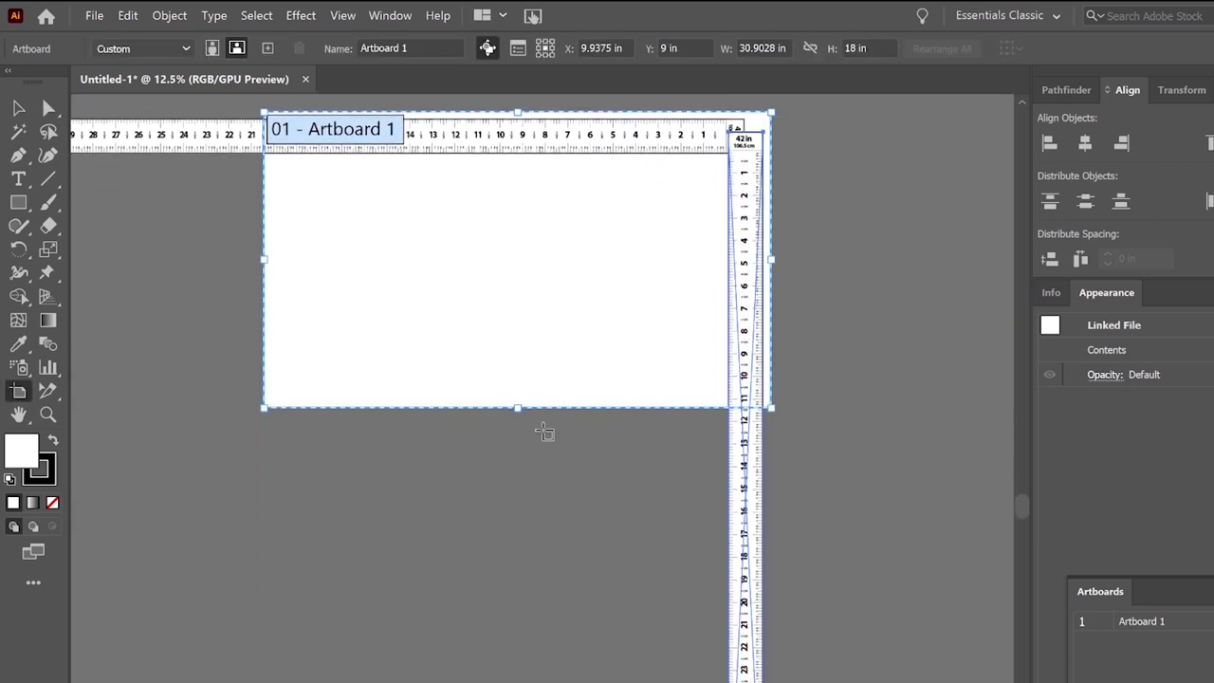
left_click_drag(519, 407, 583, 615)
scroll(578, 626, "down", 1)
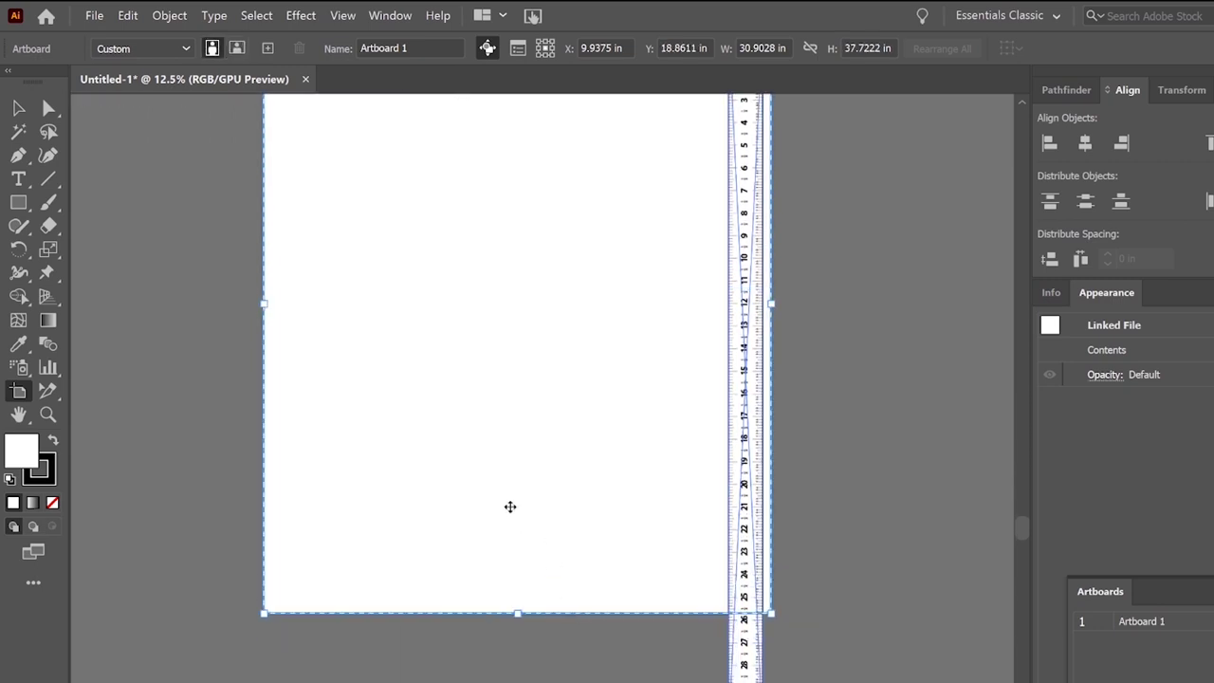
scroll(509, 504, "up", 5)
left_click_drag(262, 545, 169, 527)
left_click(14, 112)
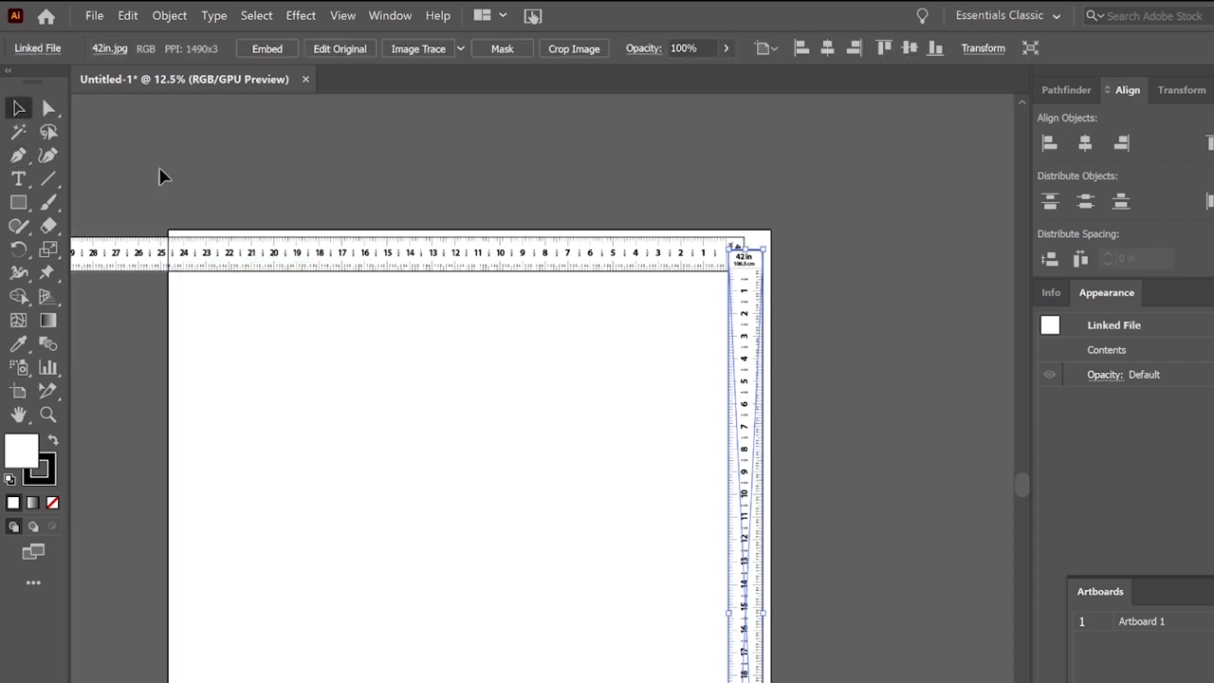
Align the vertical ruler with the horizontal one so their zero lines meet at the horizontal ruler's lower right corner.
scroll(759, 334, "up", 1)
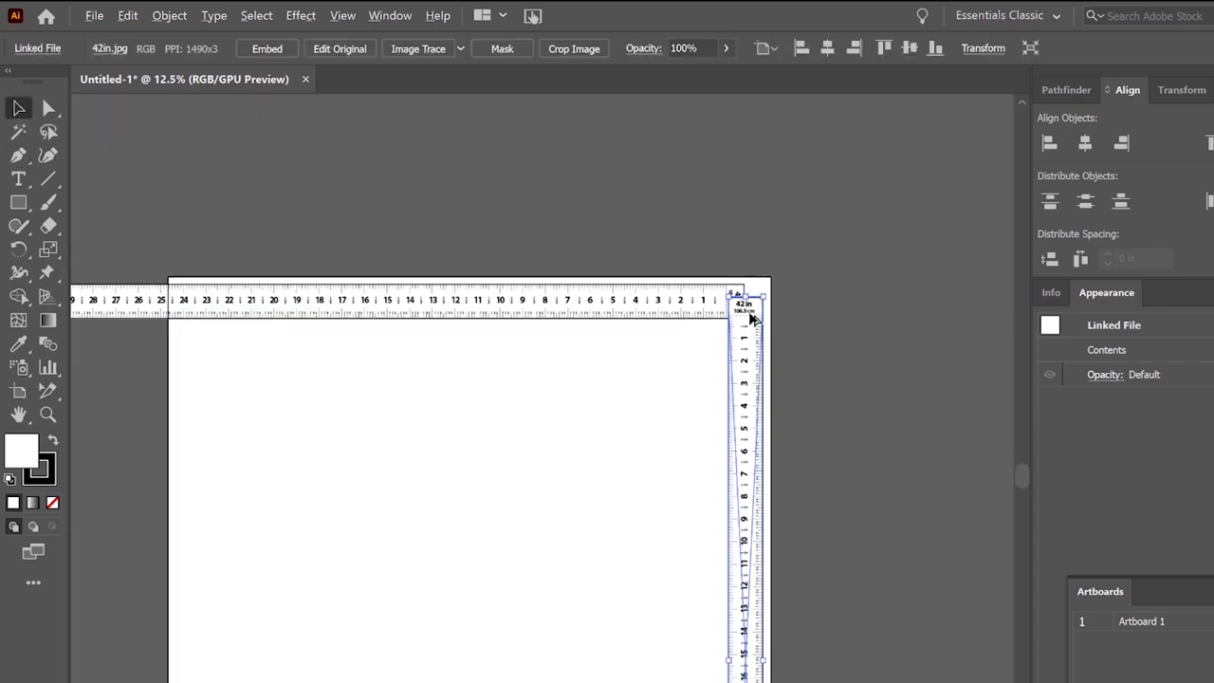
scroll(731, 319, "up", 5)
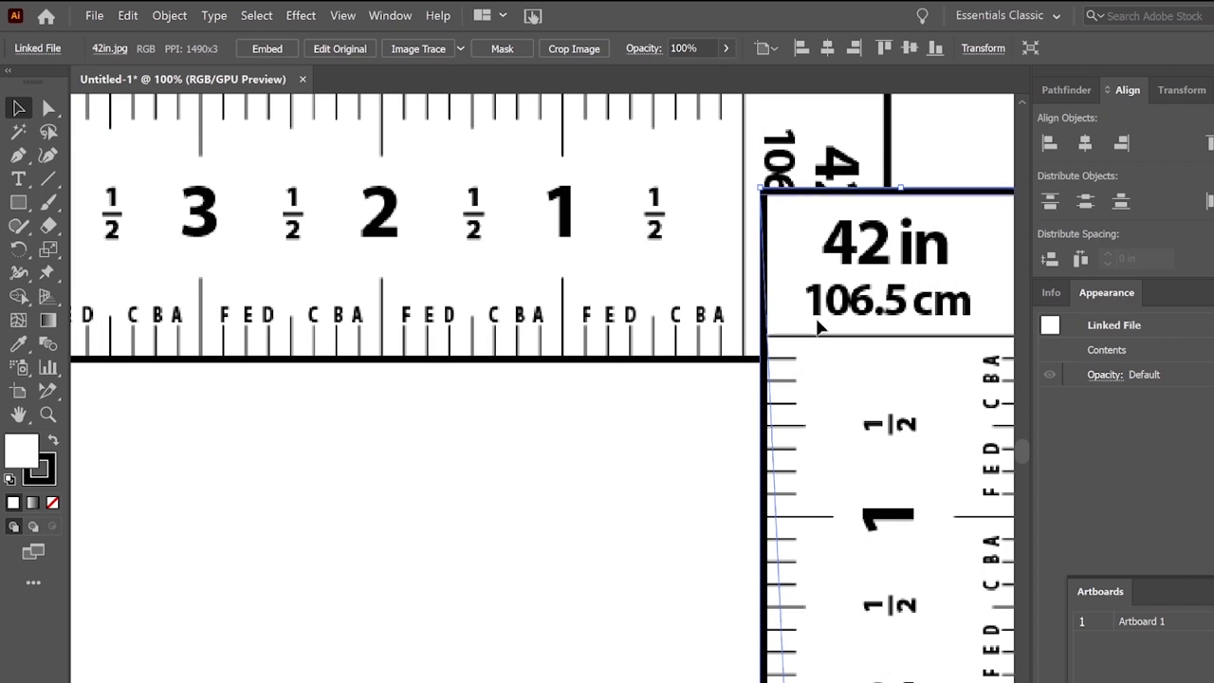
left_click_drag(803, 343, 801, 344)
key("Up")
key("Up")
key("Up")
key("Up")
key("Up")
key("Up")
key("Up")
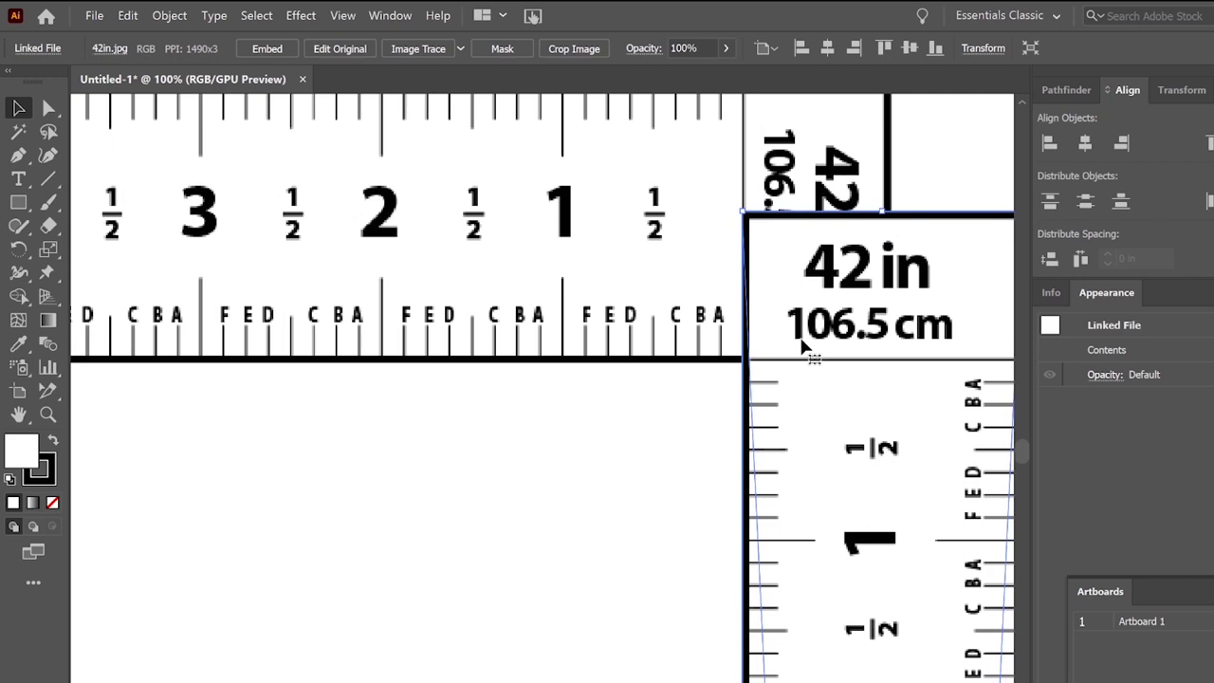
scroll(730, 355, "down", 6)
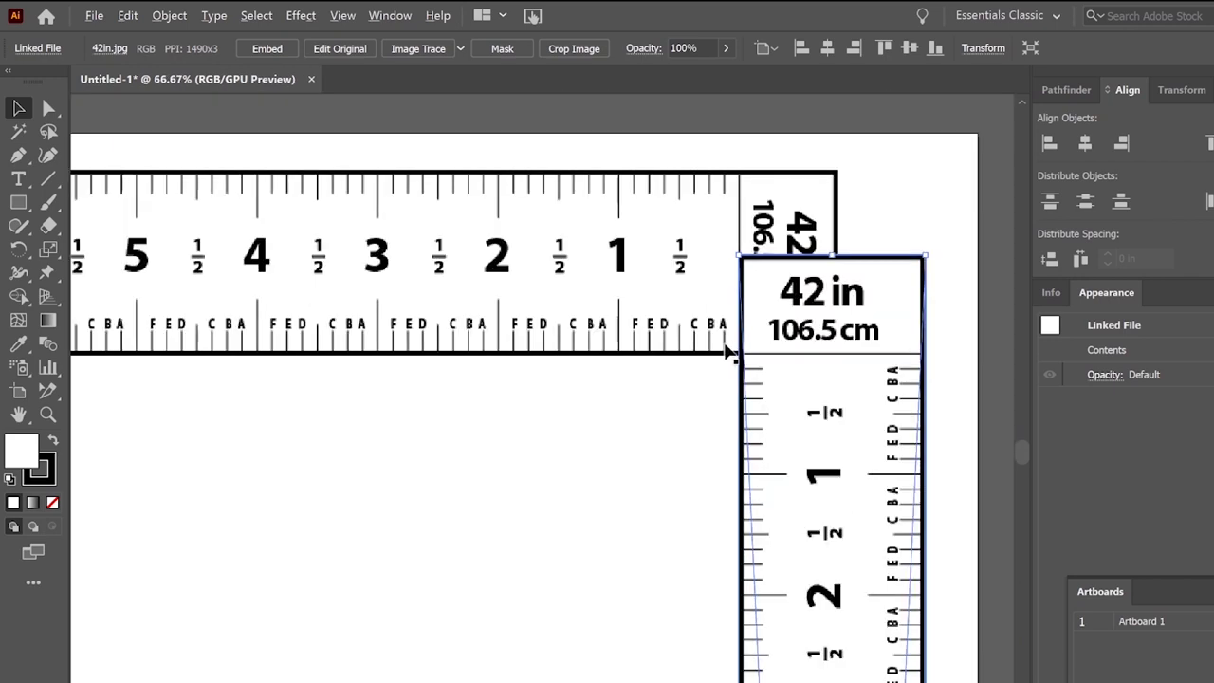
scroll(718, 419, "up", 4)
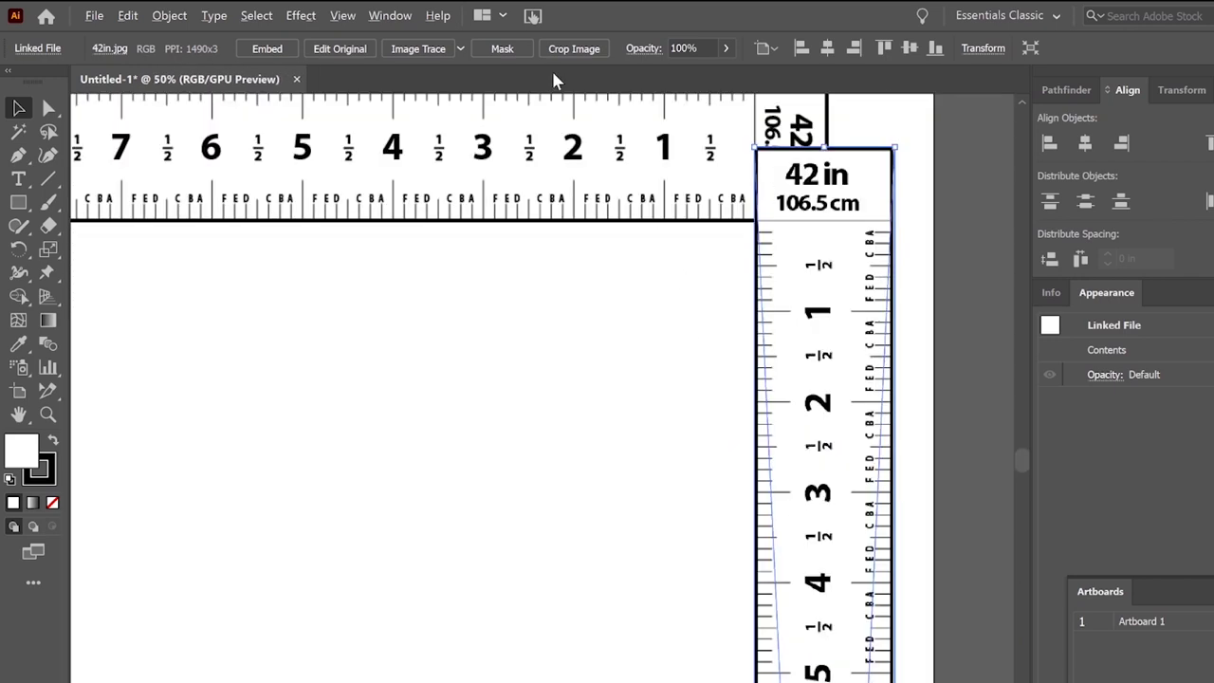
Show the document rulers and place a vertical guide on the vertical 42 in ruler's inner edge and a horizontal guide on the horizontal ruler's lower edge.
key("ctrl+r")
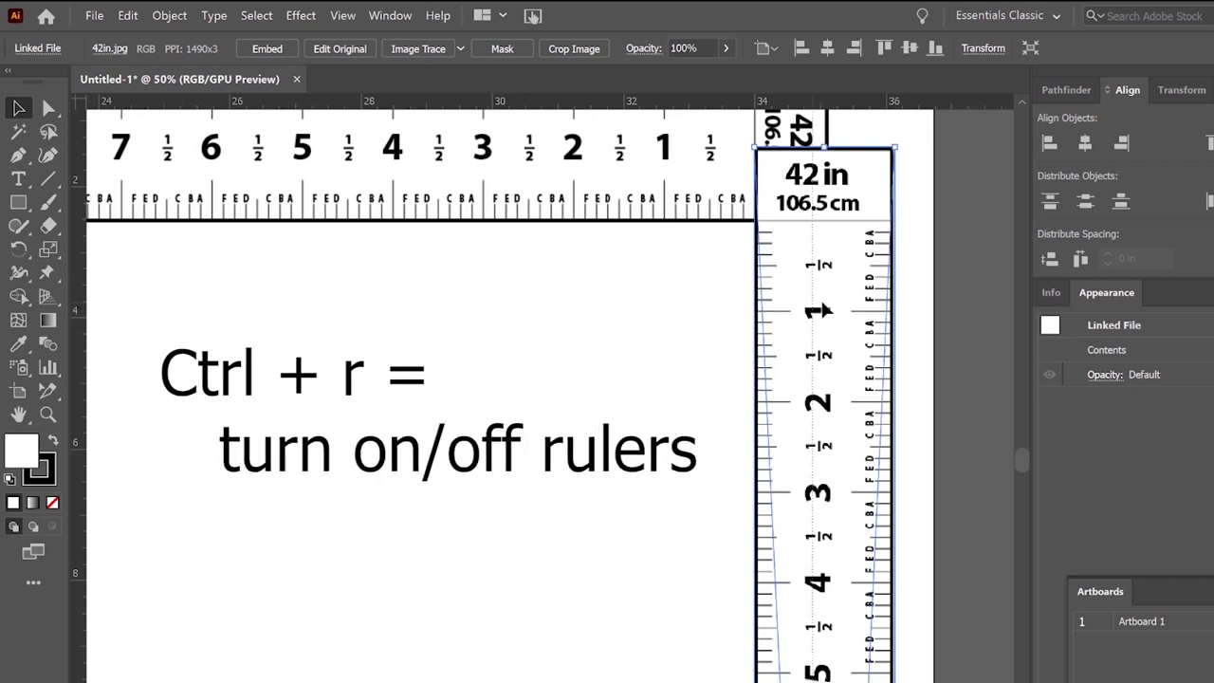
left_click(759, 329)
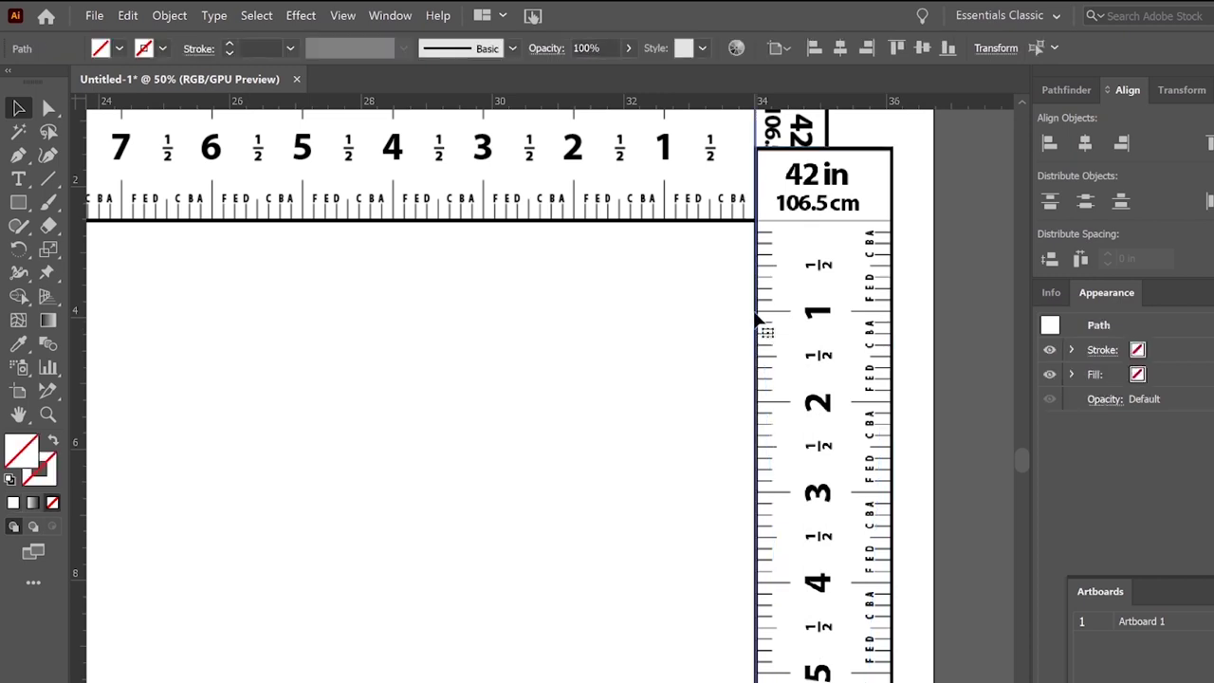
left_click_drag(588, 212, 577, 223)
key("ctrl+minus")
key("ctrl+minus")
key("ctrl+minus")
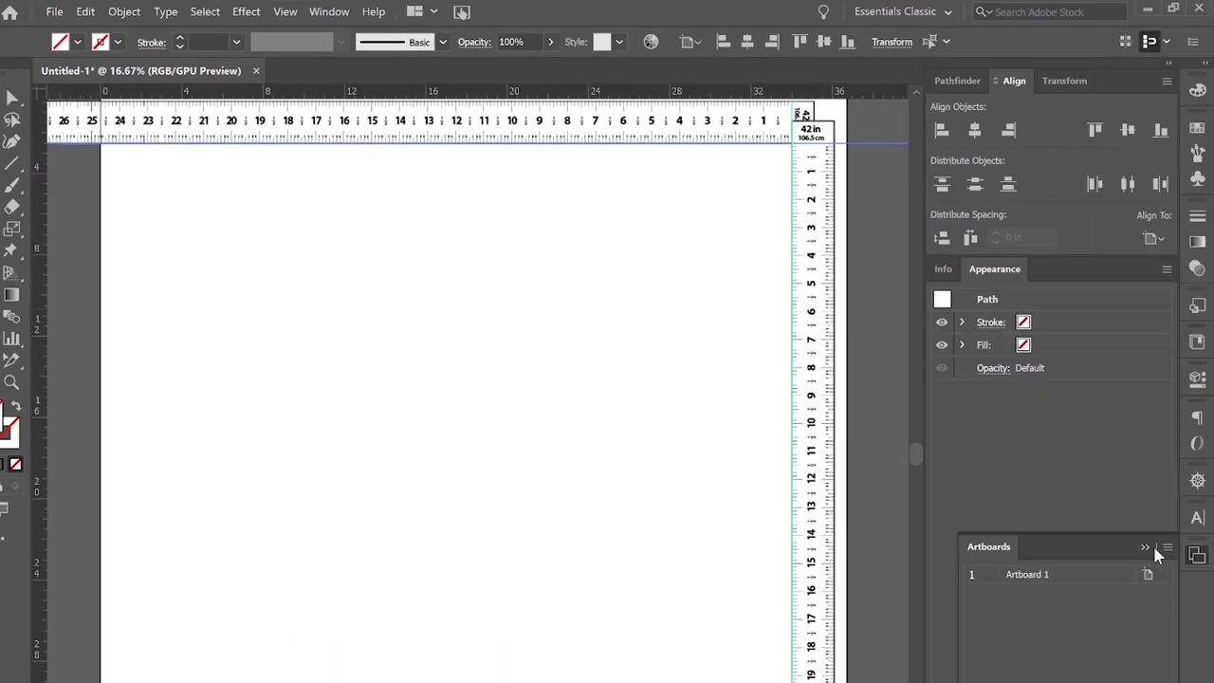
Close the artboard list, show the layers, lock Layer 1 holding the scale rulers and add a new layer above it.
left_click(1152, 543)
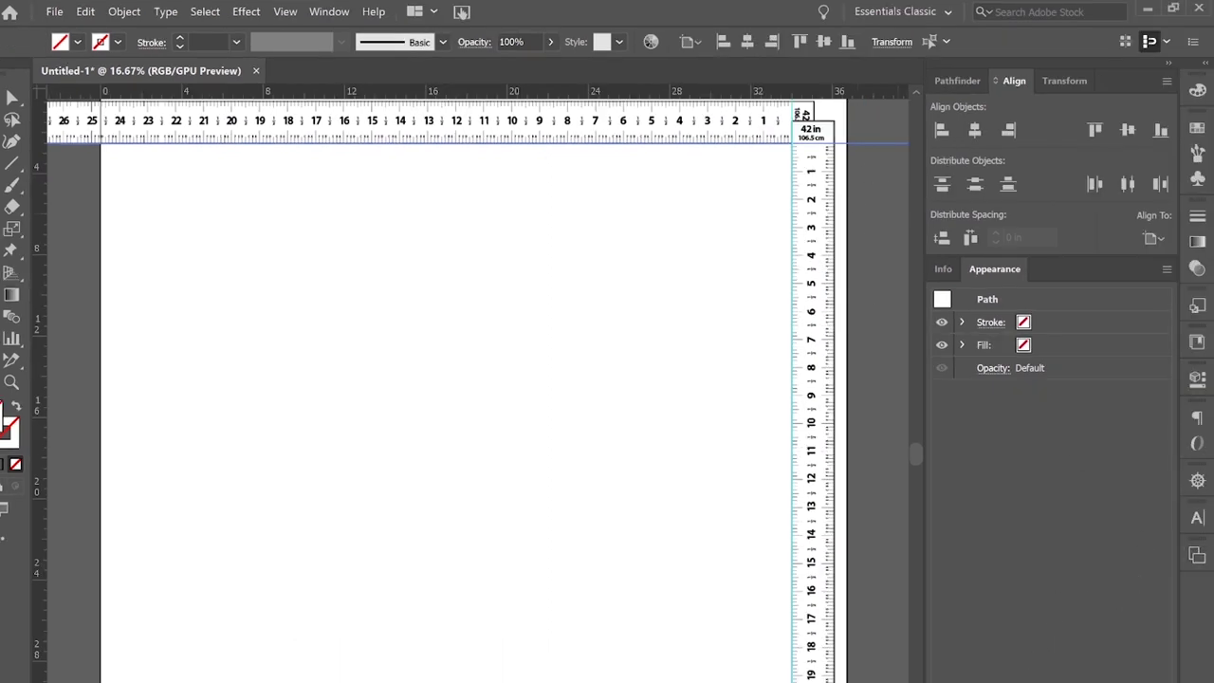
key("F7")
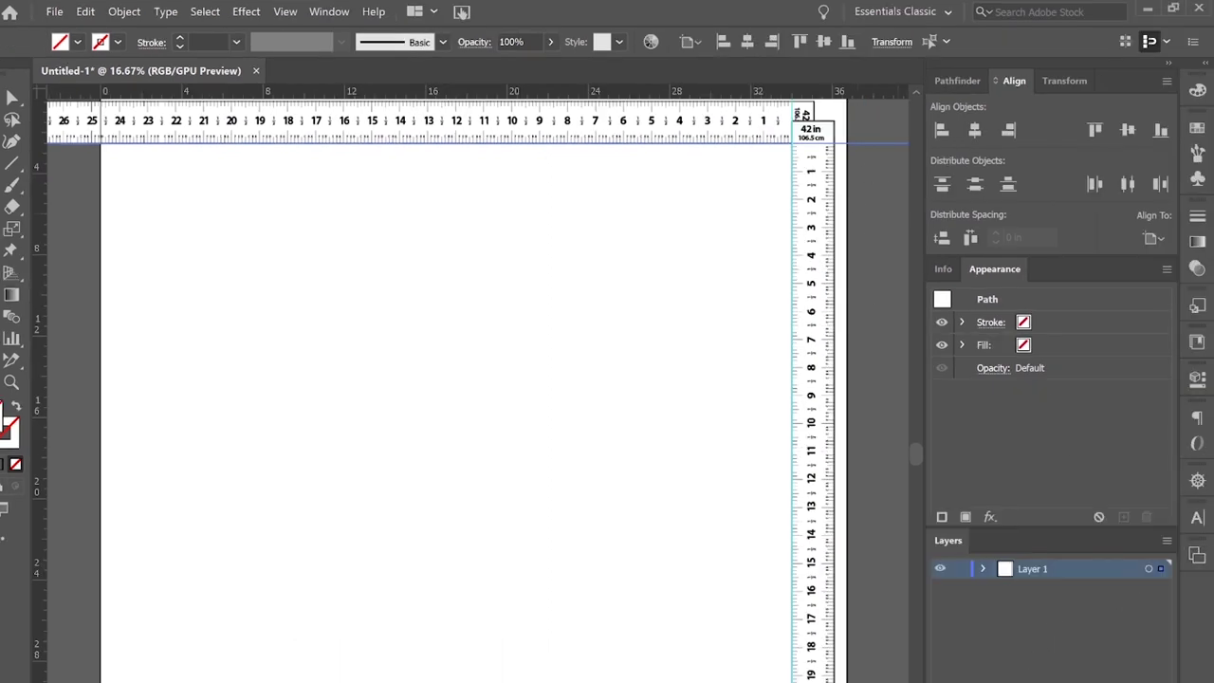
left_click(958, 568)
key("ctrl+l")
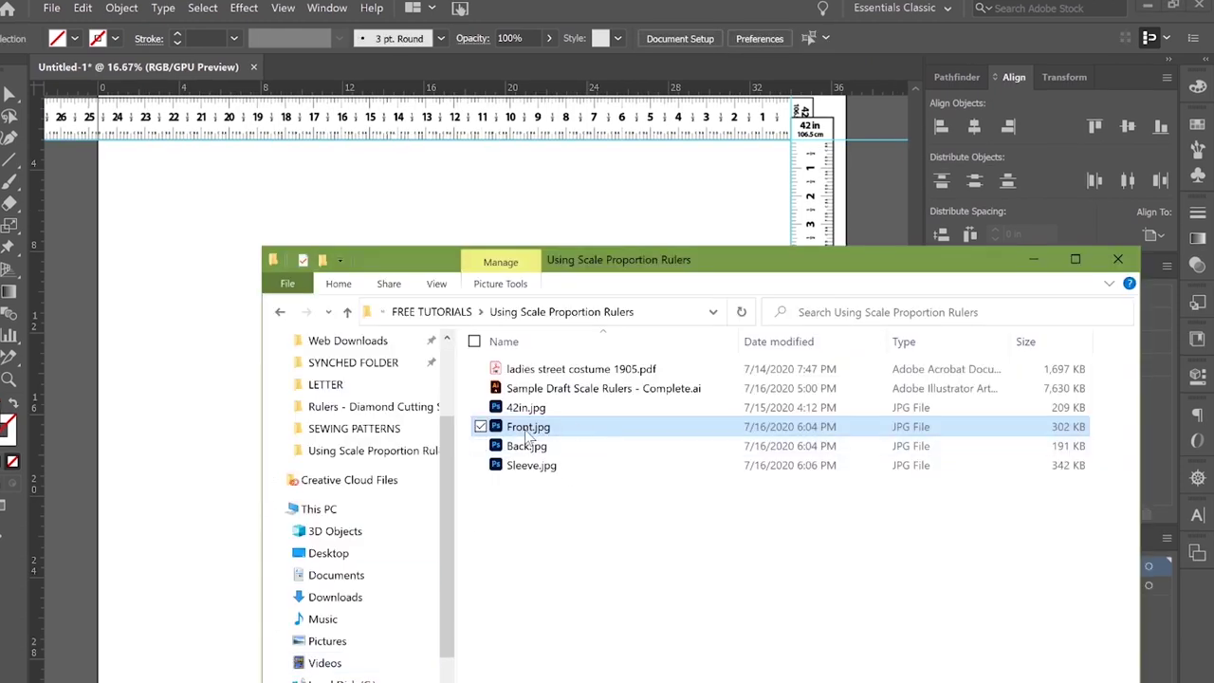
Place Front.jpg from the tutorial folder on Layer 2, enlarge it proportionally and move it toward the middle of the artboard.
left_click_drag(528, 438, 162, 347)
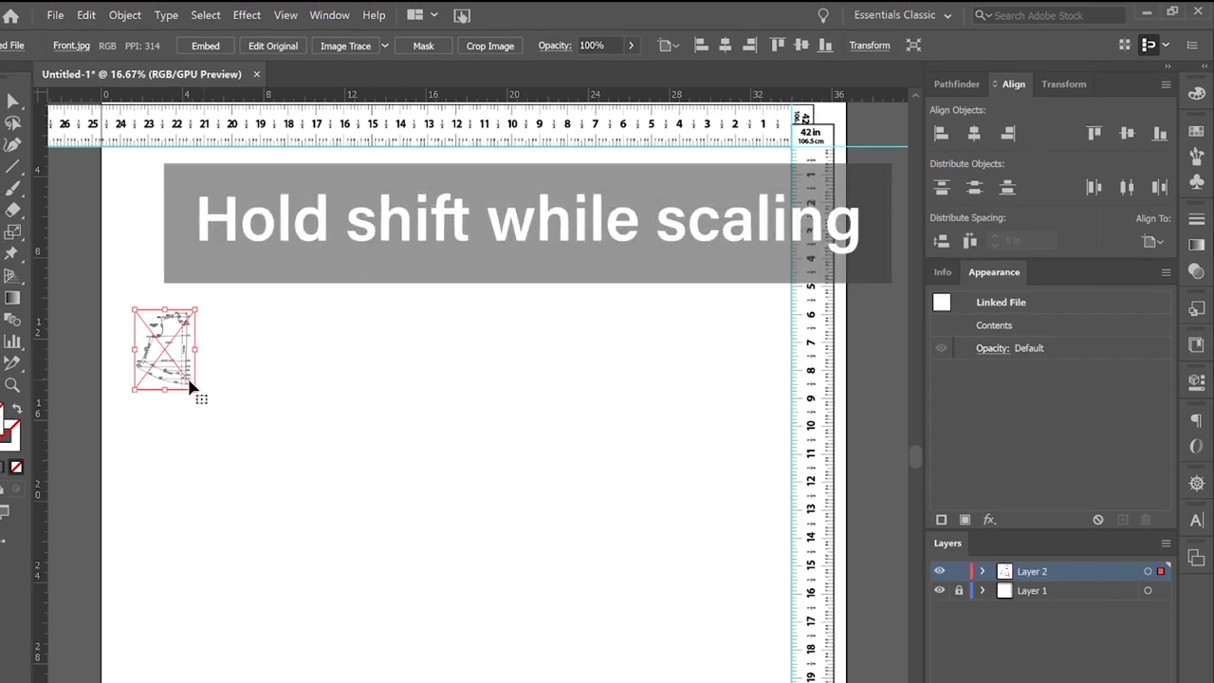
left_click_drag(193, 391, 481, 670)
scroll(306, 501, "up", 1)
left_click_drag(360, 489, 564, 406)
scroll(559, 349, "up", 4)
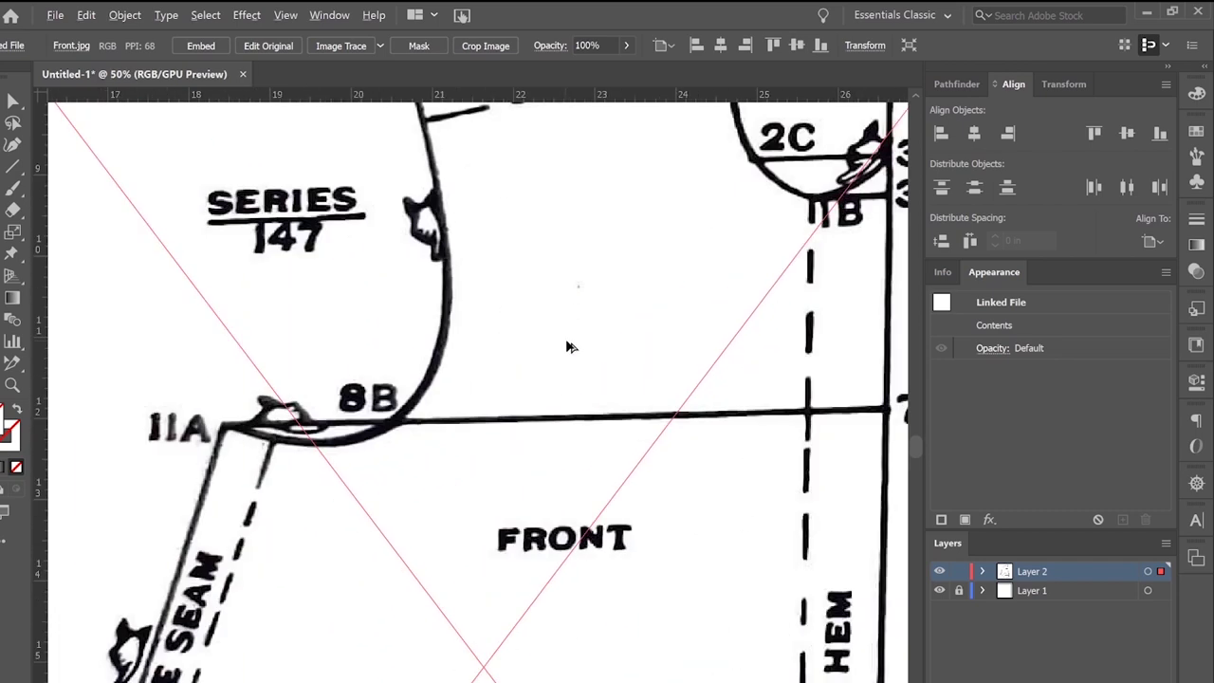
Move the front pattern diagram to the artboard's left side, leaving the drafting area beside the rulers' zero corner free.
left_click_drag(674, 330, 474, 501)
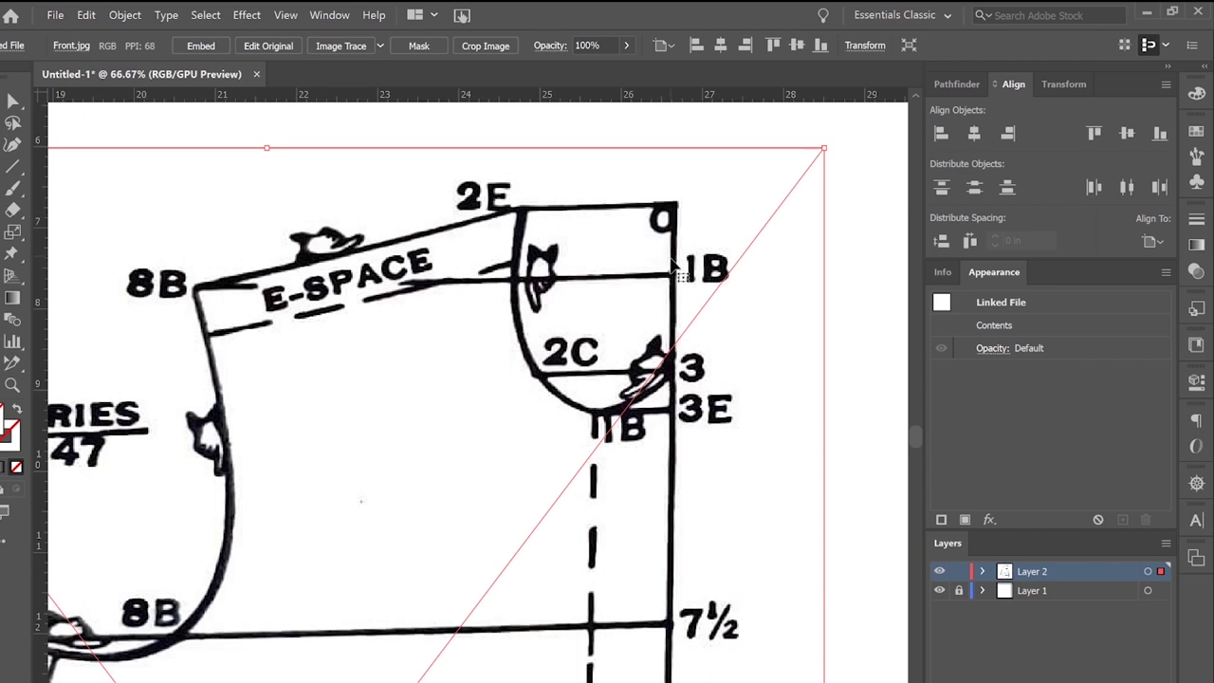
scroll(677, 285, "up", 2)
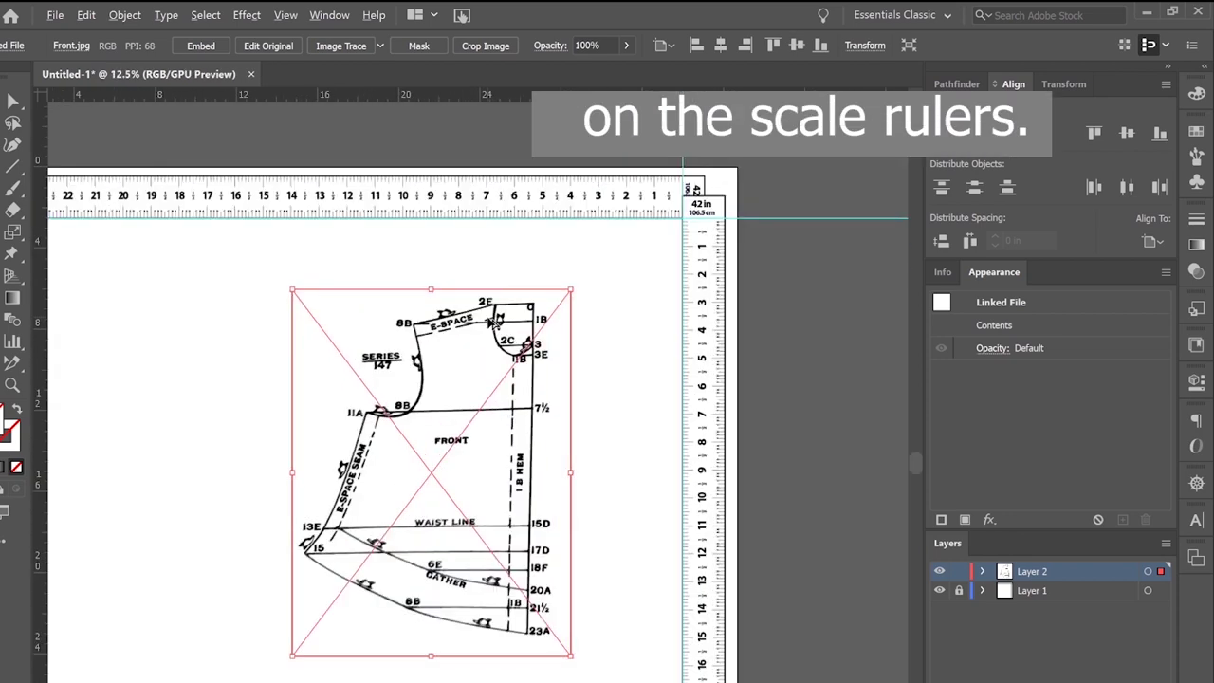
left_click_drag(475, 421, 160, 457)
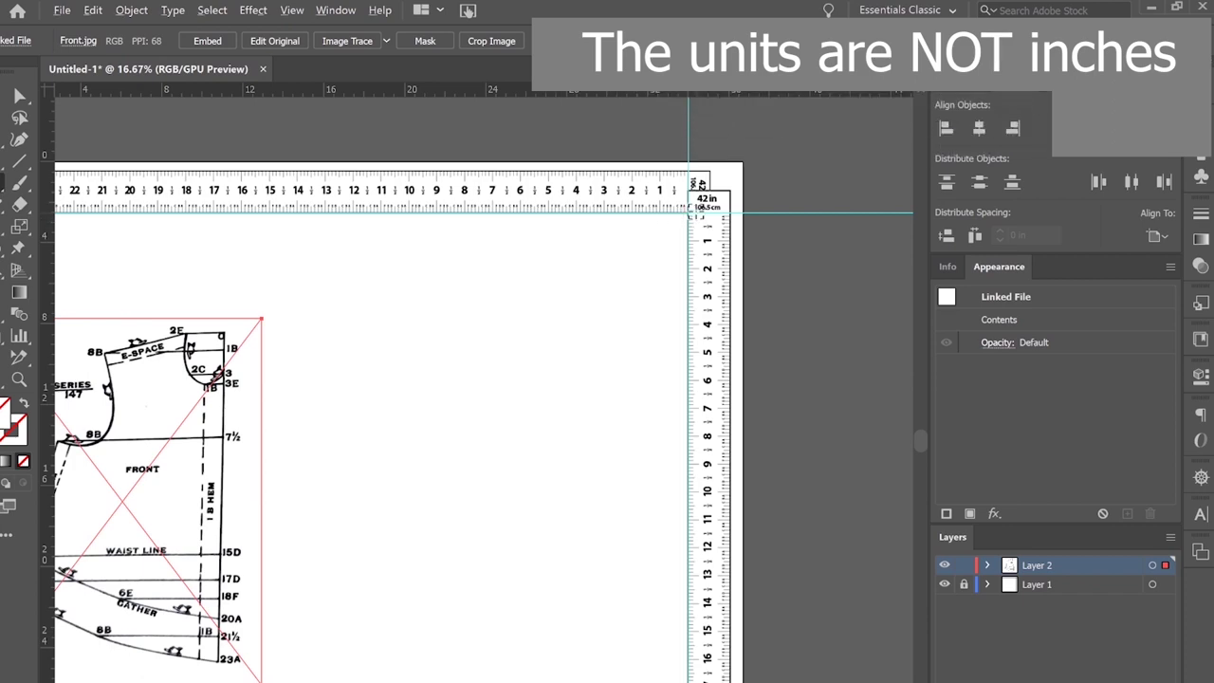
Draw a rectangle from the rulers' zero corner and bring its left edge to the horizontal ruler's 15 mark, about 20.65 in wide.
scroll(689, 213, "up", 2)
scroll(691, 214, "up", 3)
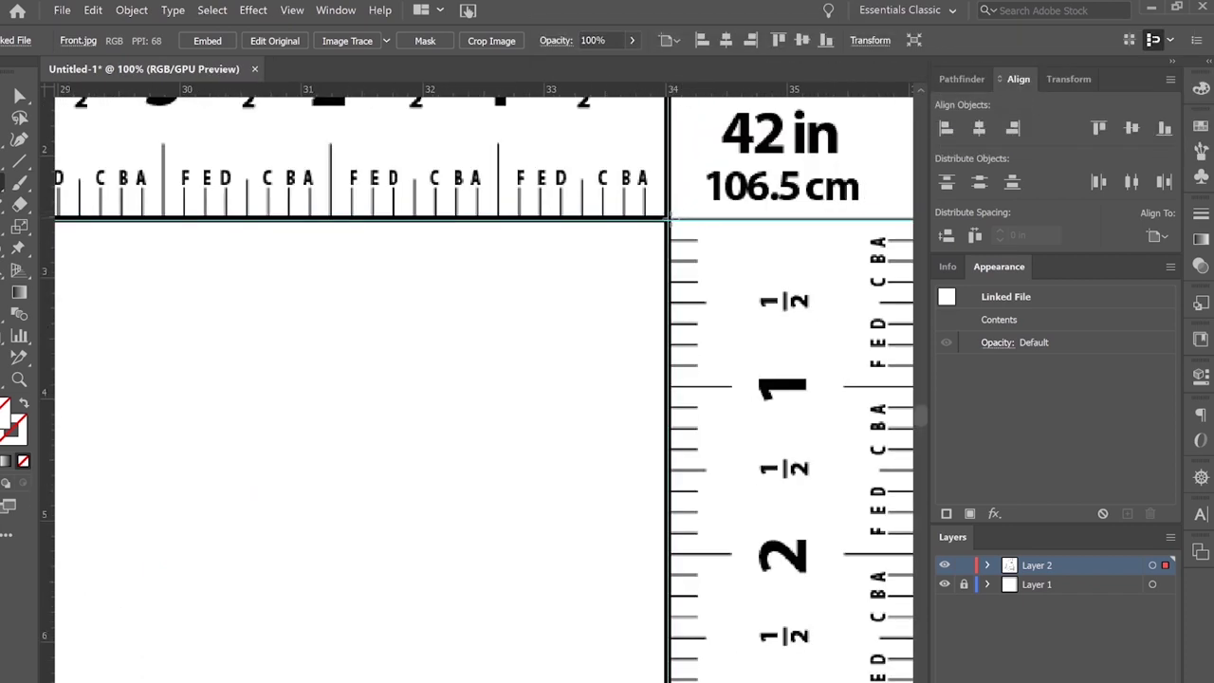
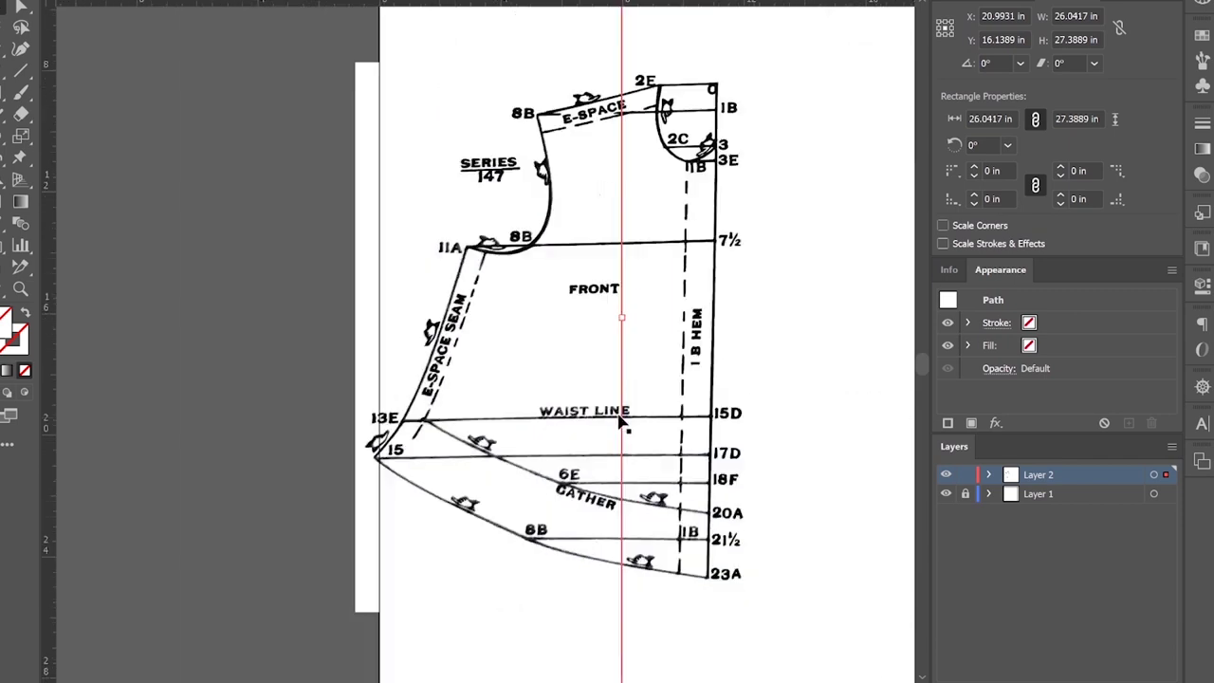
scroll(826, 92, "up", 3)
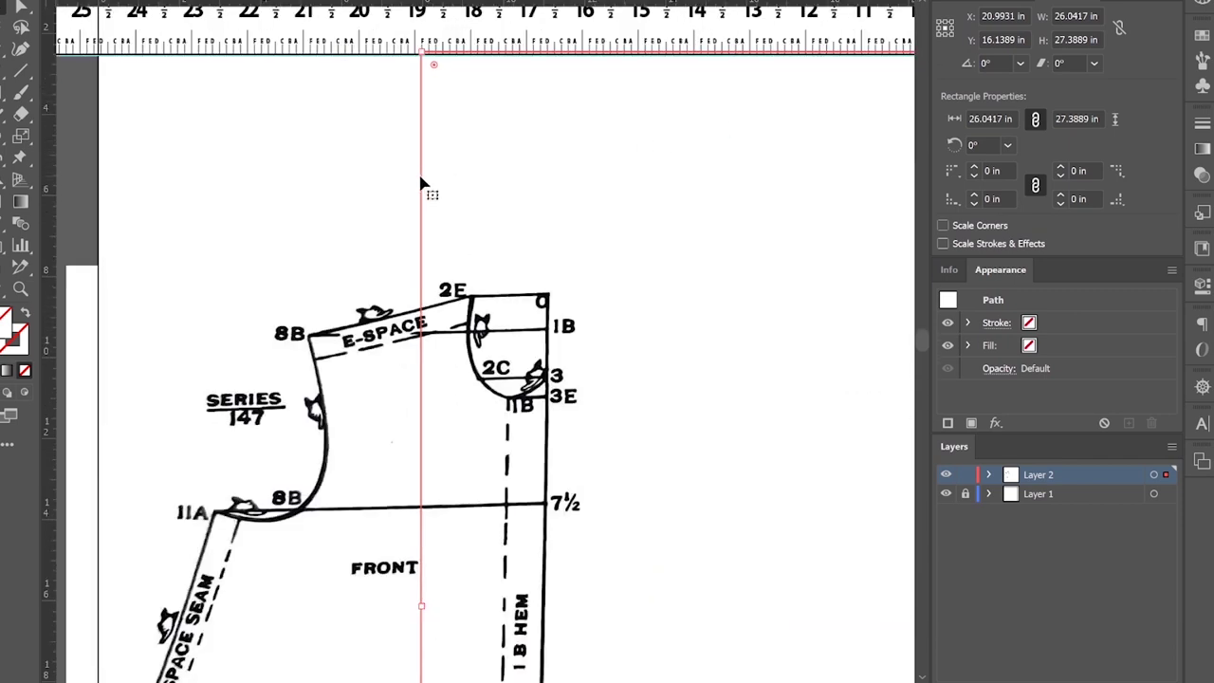
left_click_drag(421, 606, 641, 577)
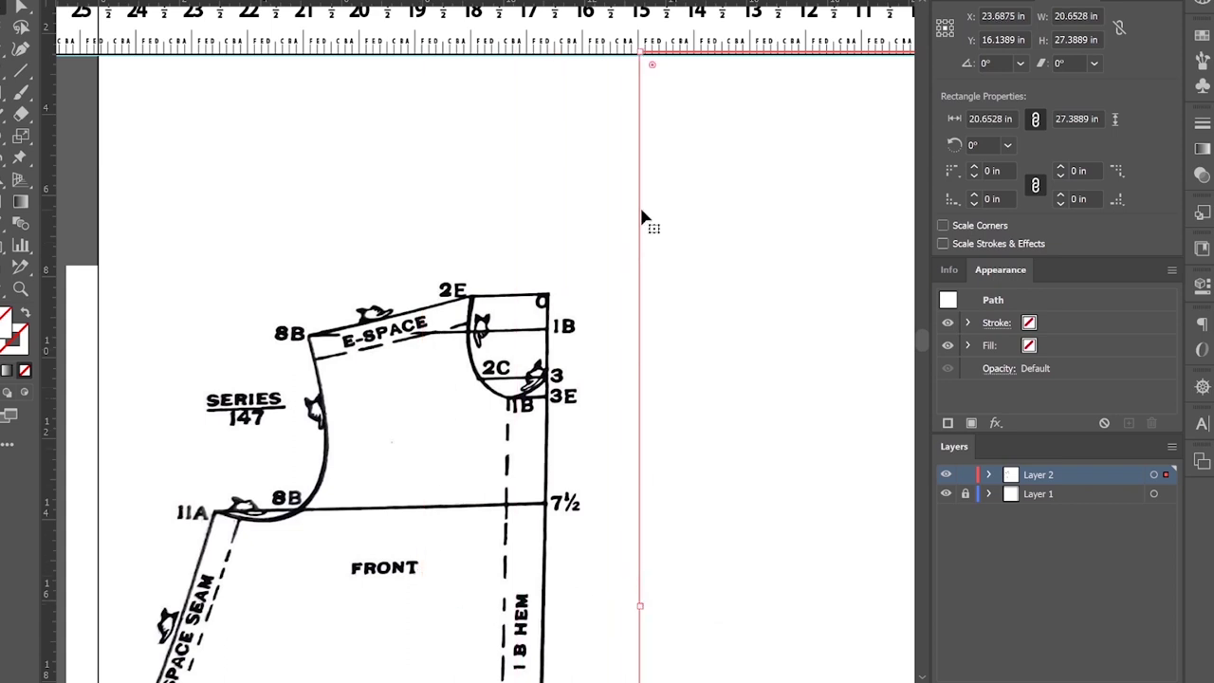
Nudge the rectangle down so its top edge lies on the horizontal ruler's lower edge and its corner meets the guides' intersection.
scroll(677, 42, "up", 3)
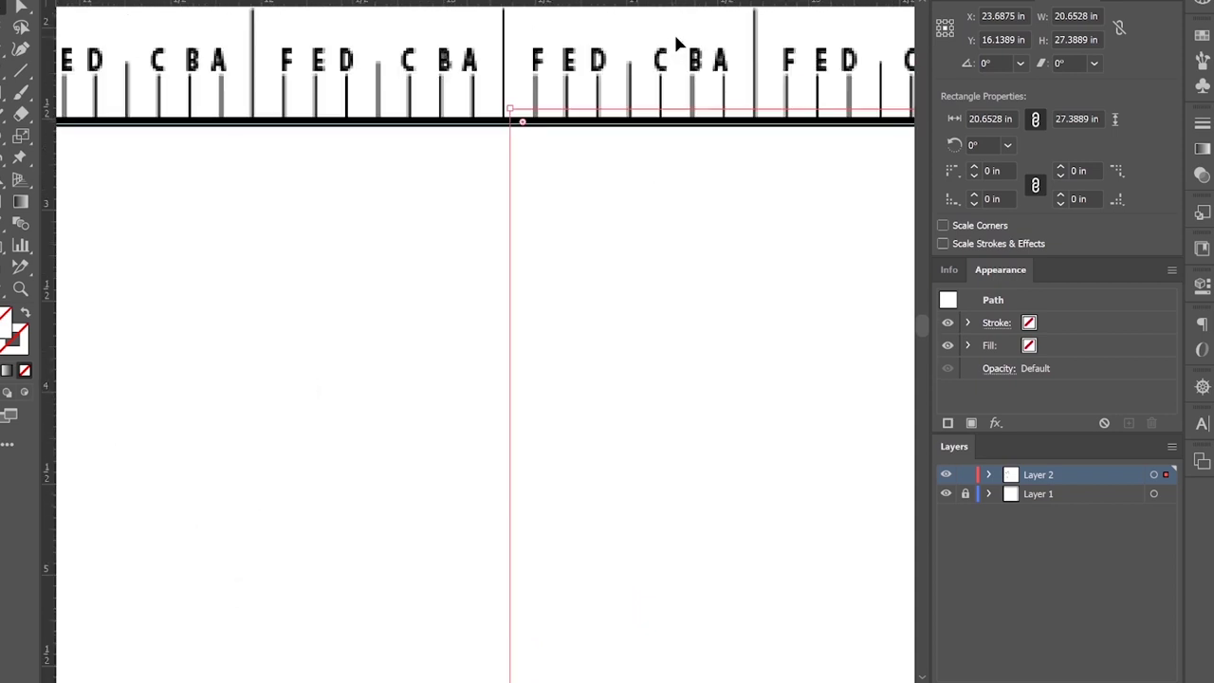
scroll(666, 80, "up", 1)
scroll(667, 81, "right", 3)
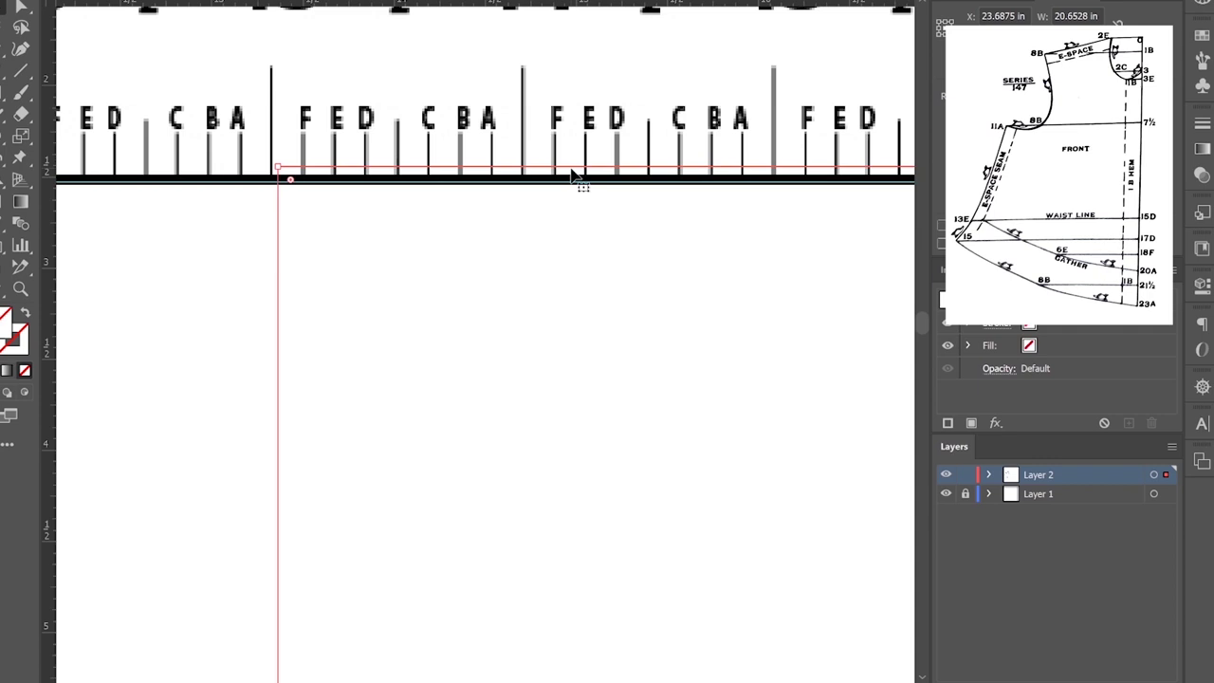
key("Down")
key("Down")
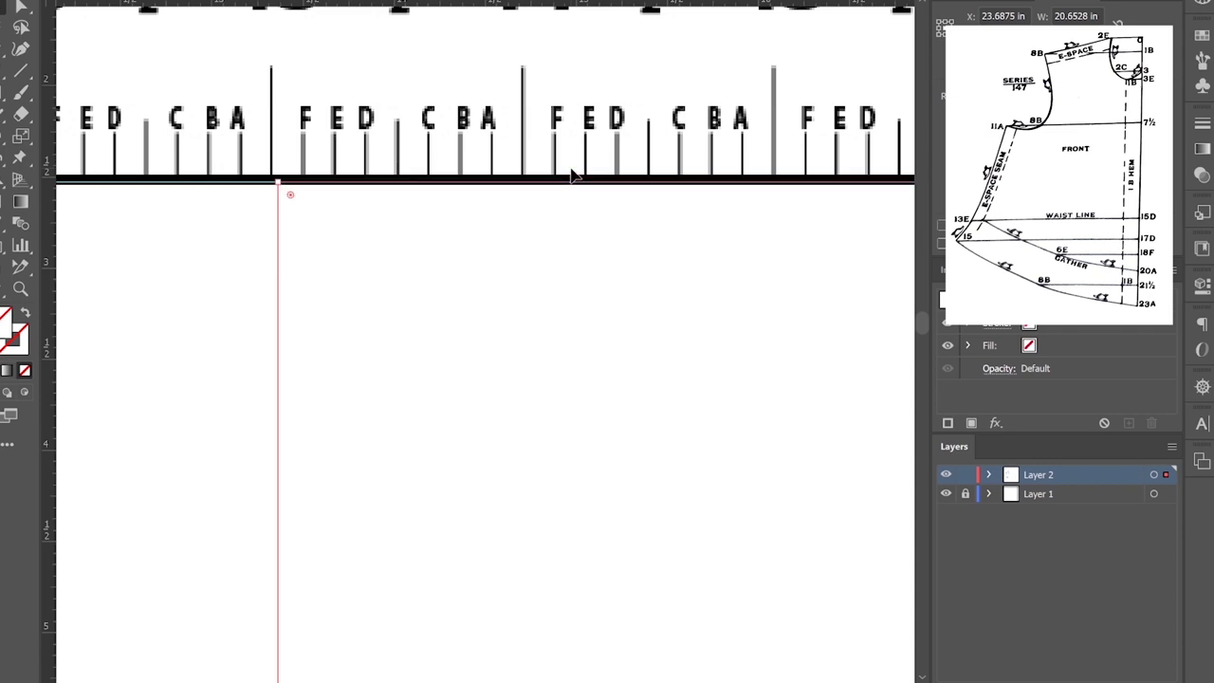
scroll(618, 252, "down", 1)
scroll(617, 252, "right", 5)
scroll(423, 353, "right", 1)
scroll(450, 370, "down", 3)
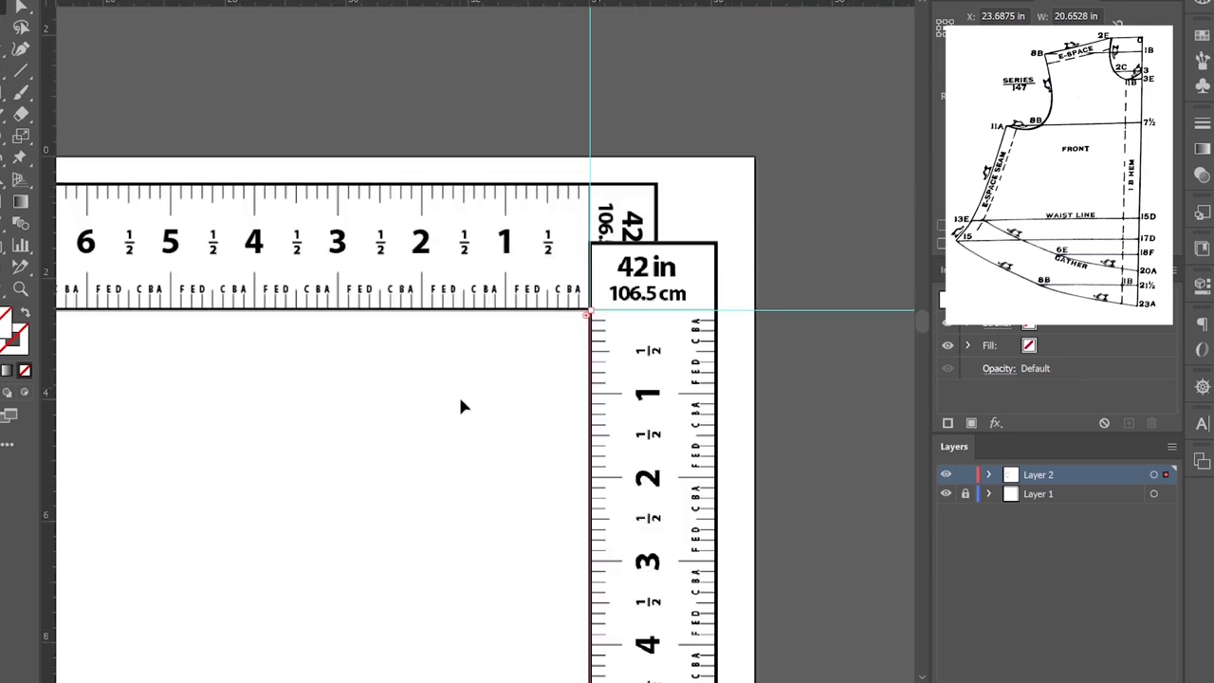
Extend the rectangle's bottom edge to the 23A mark on the vertical scale ruler.
scroll(580, 514, "down", 8)
scroll(584, 553, "down", 12)
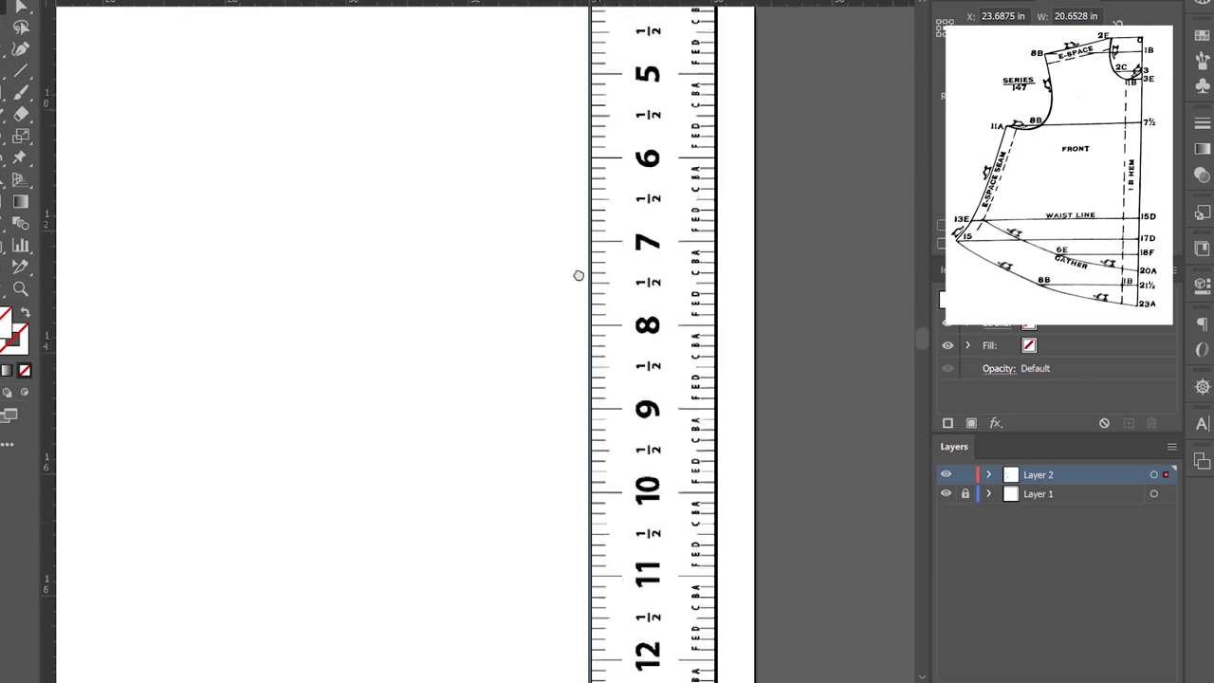
scroll(556, 297, "left", 3)
scroll(483, 487, "down", 4)
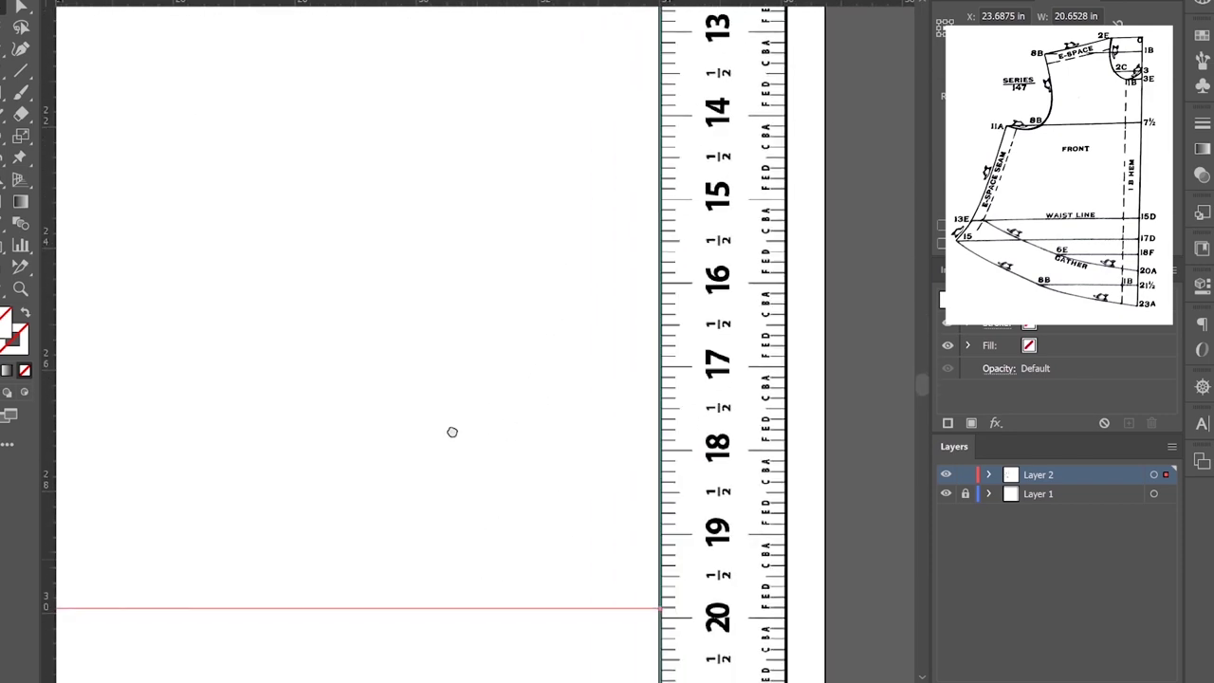
scroll(417, 336, "right", 1)
scroll(391, 460, "down", 1)
scroll(392, 460, "down", 1)
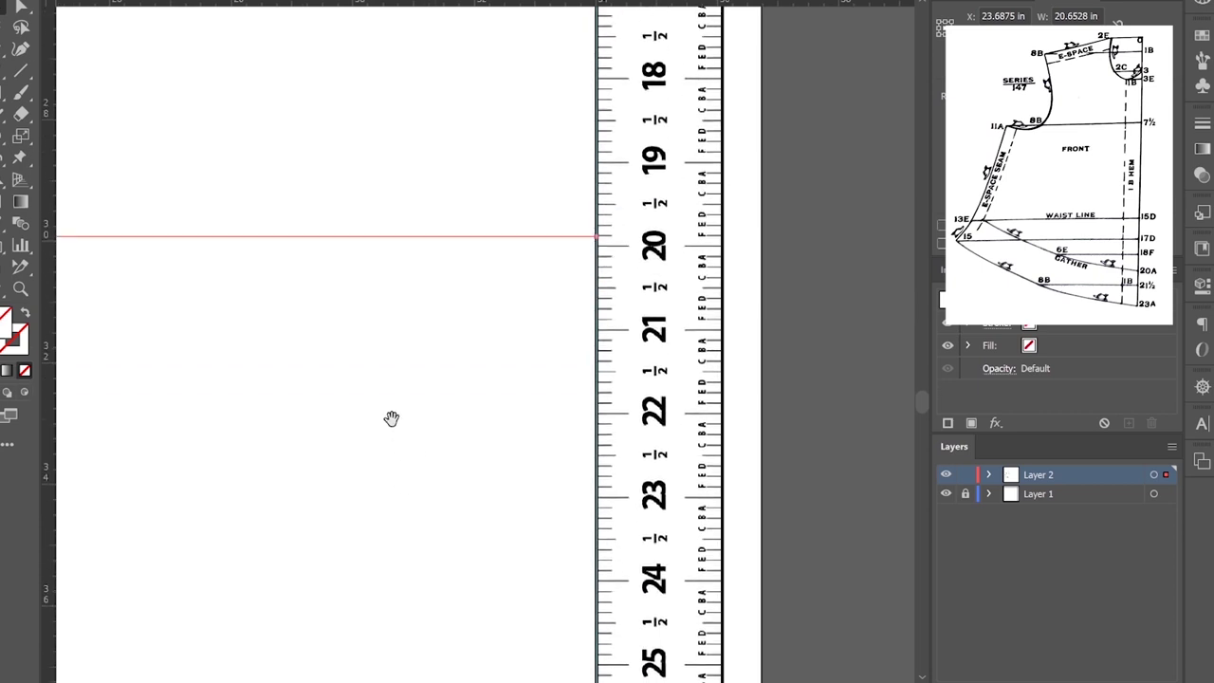
left_click_drag(596, 237, 596, 509)
left_click(194, 458)
scroll(206, 456, "down", 2)
left_click_drag(316, 564, 248, 195)
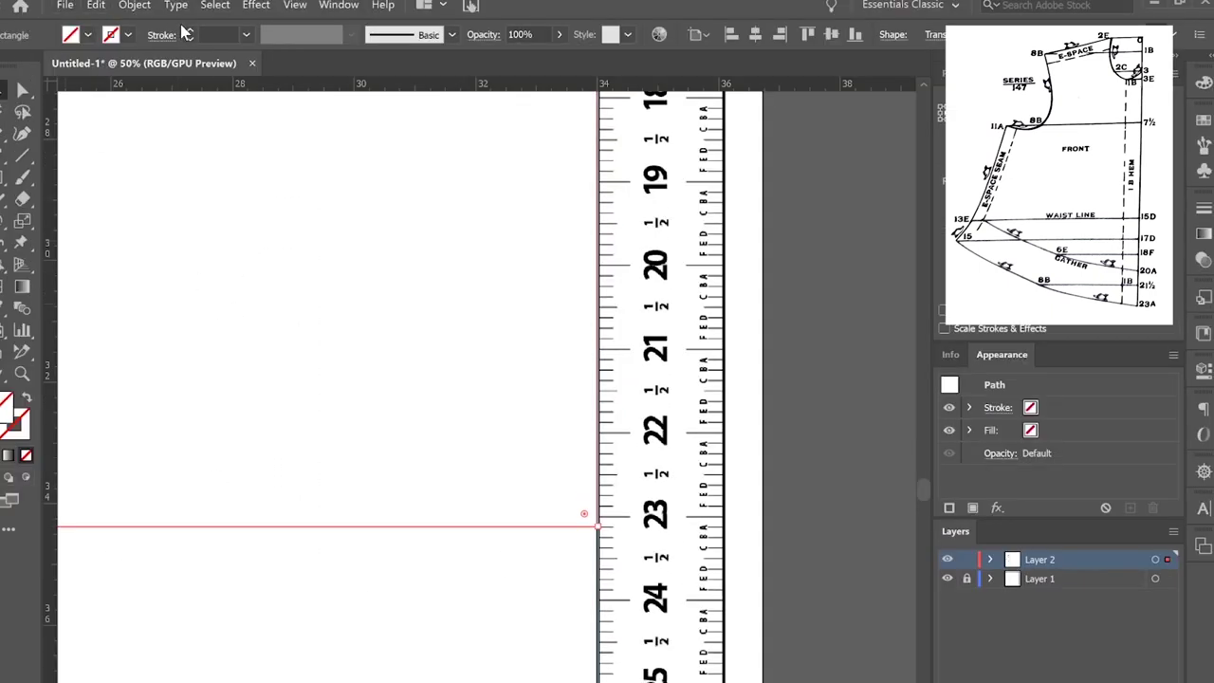
Give the rectangle a blue 2 pt stroke.
left_click(189, 32)
left_click(189, 32)
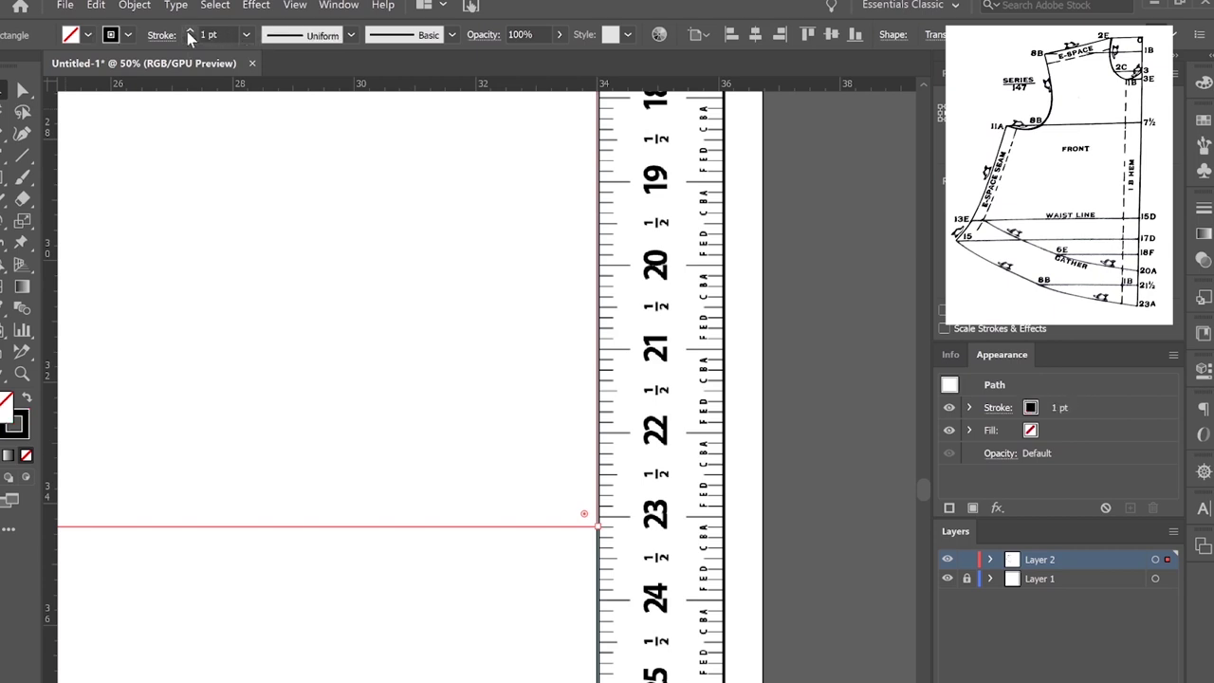
left_click(127, 35)
left_click(89, 66)
left_click(211, 131)
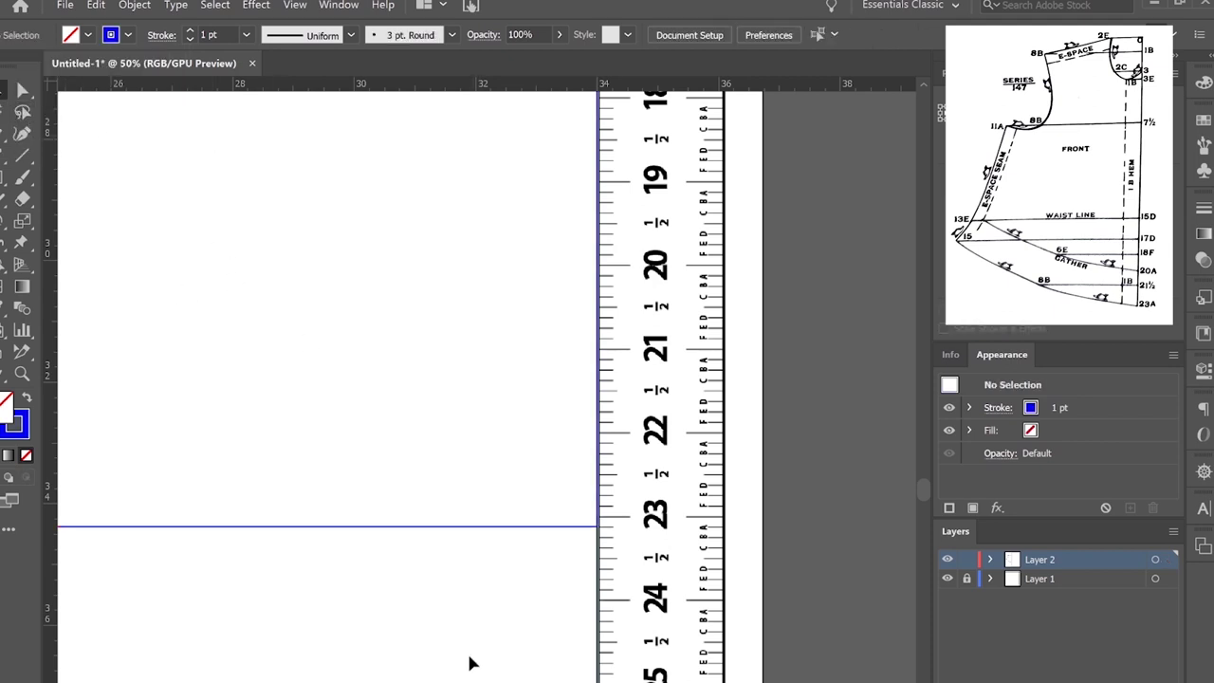
left_click(384, 523)
left_click(190, 30)
left_click(273, 281)
Examine the blue rectangle and the neckline measurements at the top of the front pattern diagram.
scroll(332, 359, "up", 5)
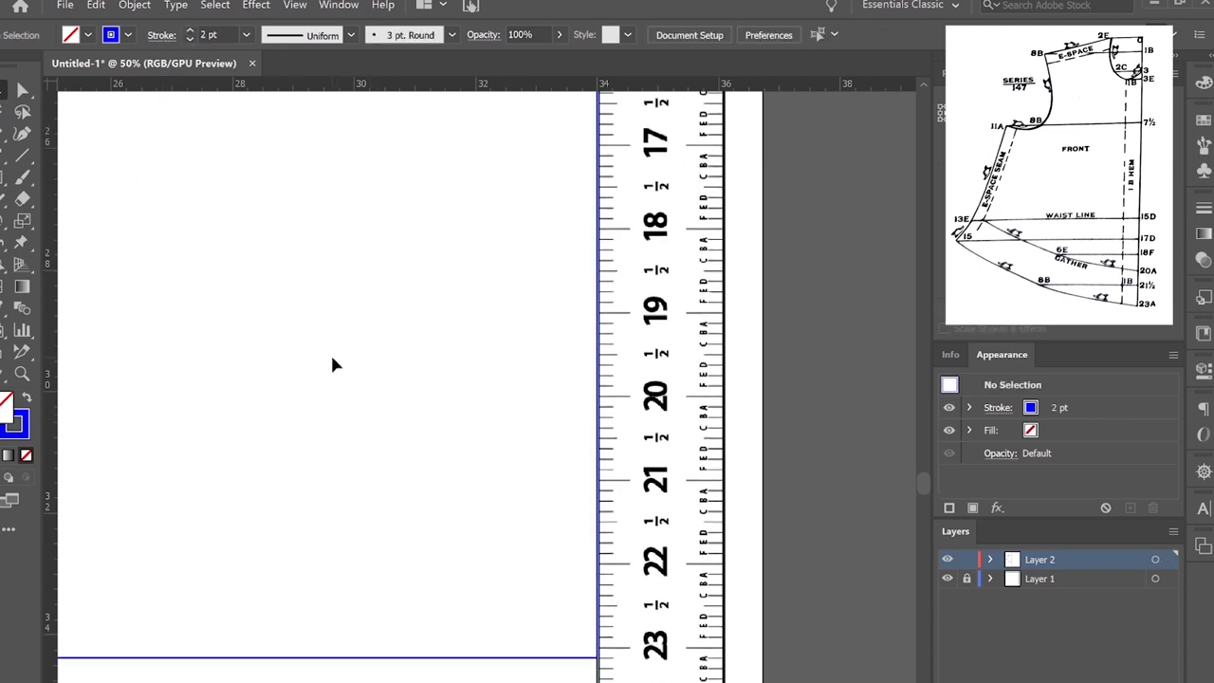
scroll(330, 353, "down", 2)
scroll(327, 365, "down", 1)
scroll(273, 330, "up", 4)
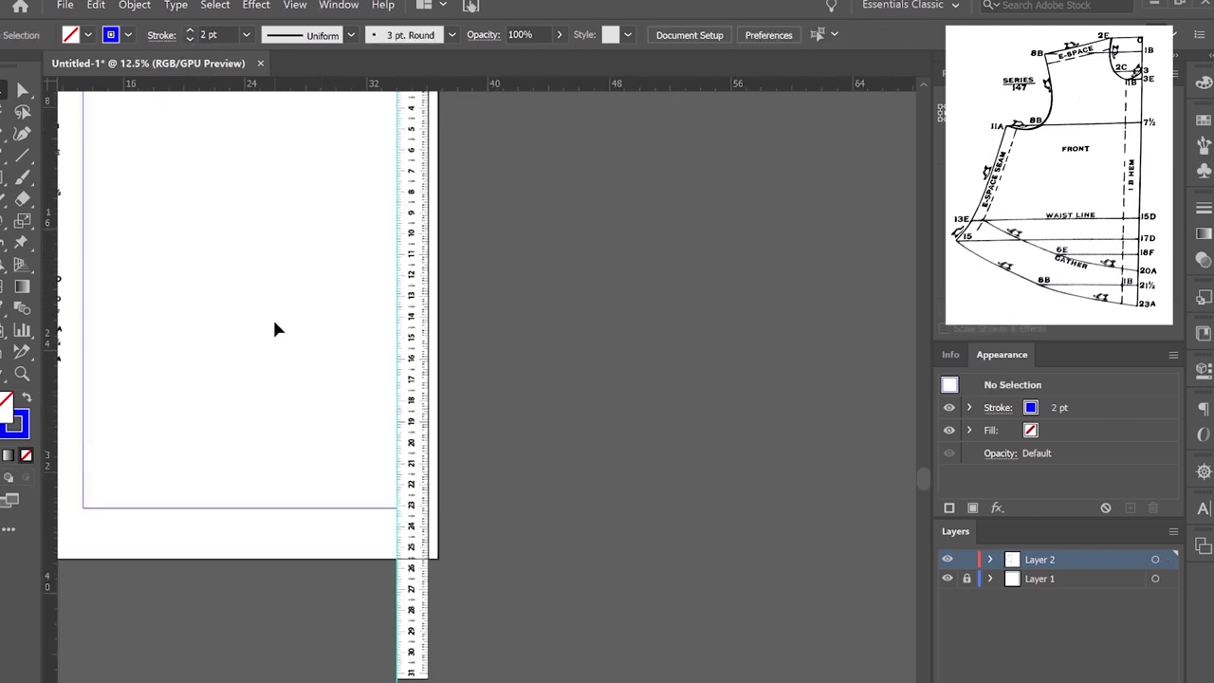
scroll(377, 370, "left", 3)
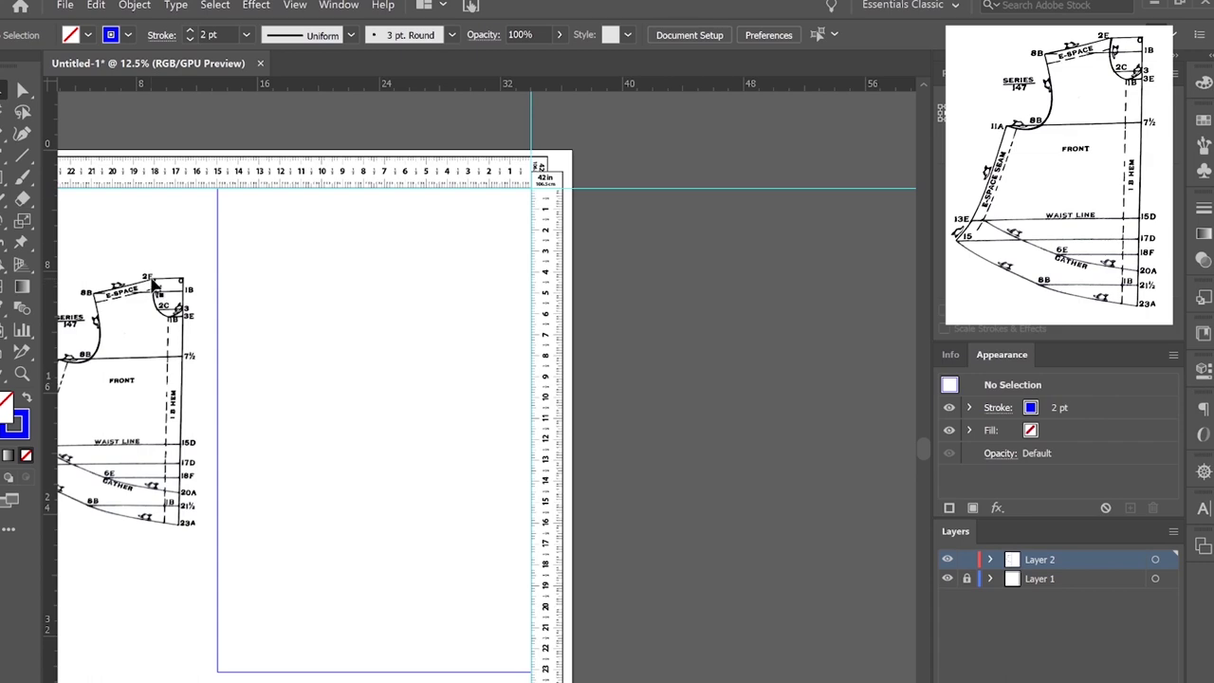
scroll(149, 273, "up", 1)
scroll(152, 275, "up", 5)
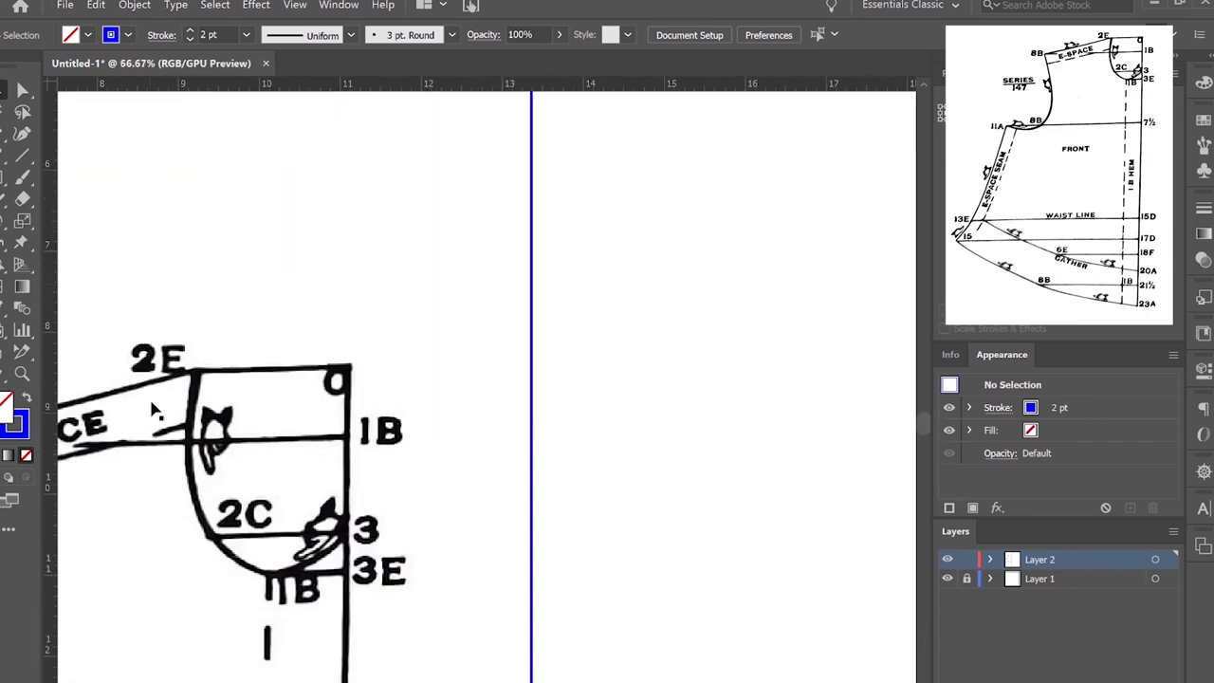
left_click_drag(154, 453, 242, 346)
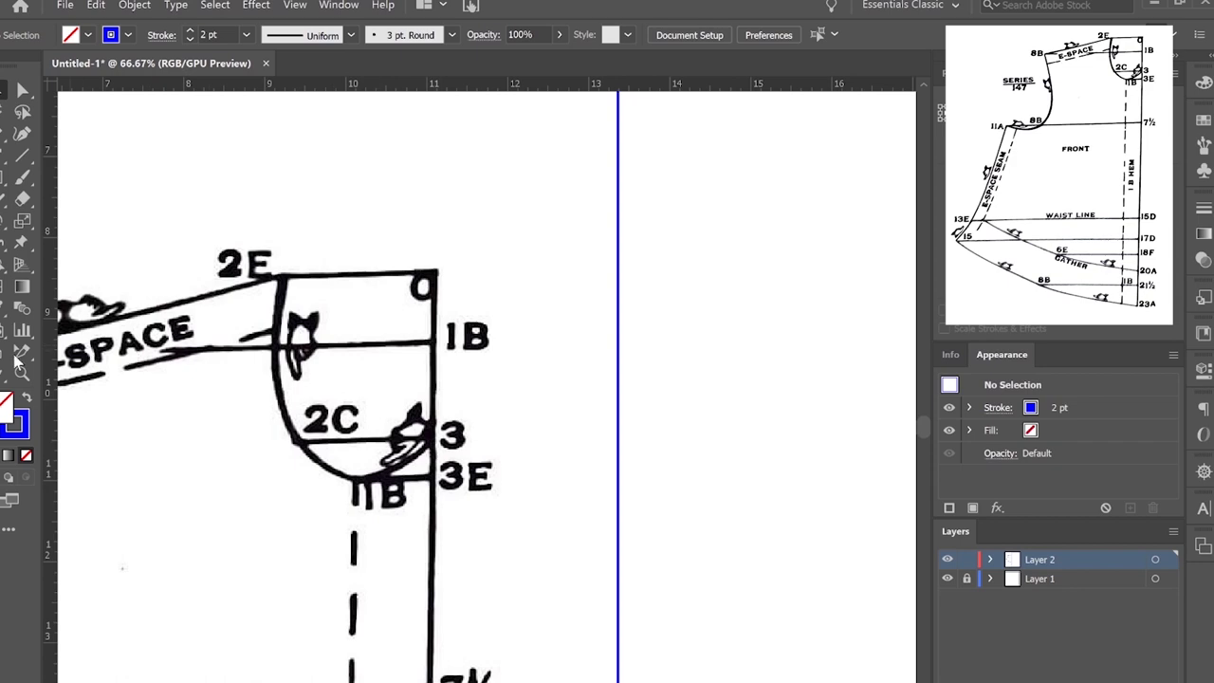
scroll(573, 382, "up", 3)
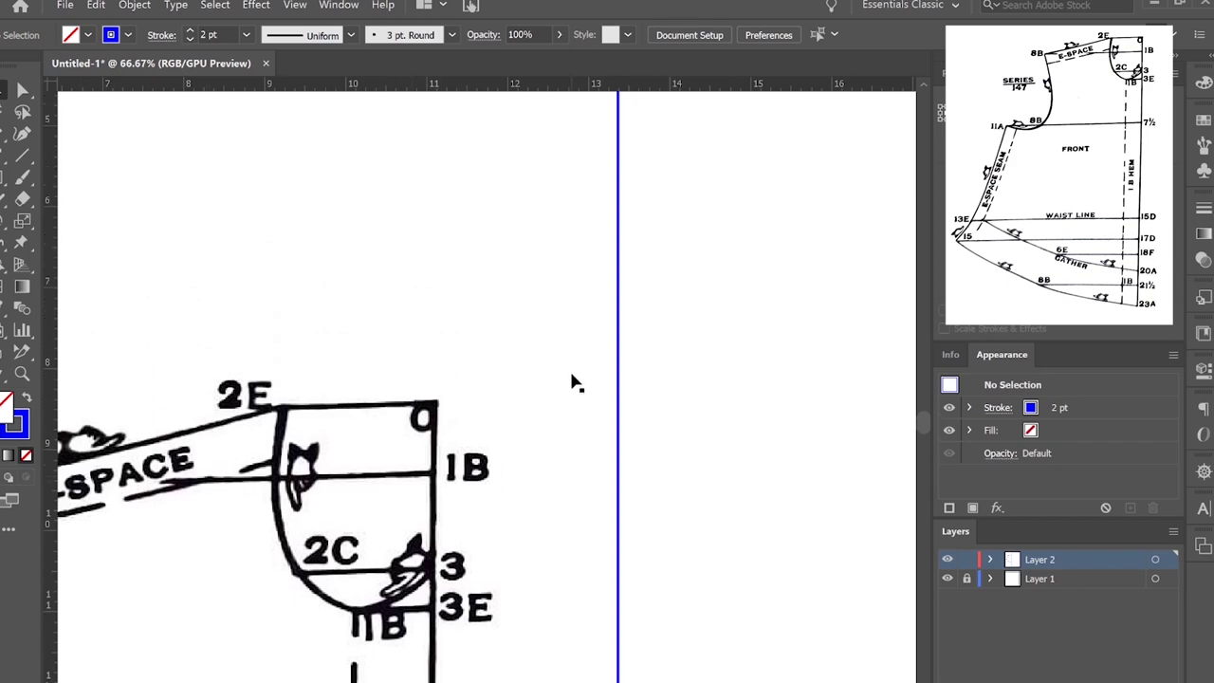
Isolate the blue rectangle and add anchor points on its top edge between the 1½ and 2 marks and on its right edge at 3.
scroll(626, 364, "down", 3, "alt")
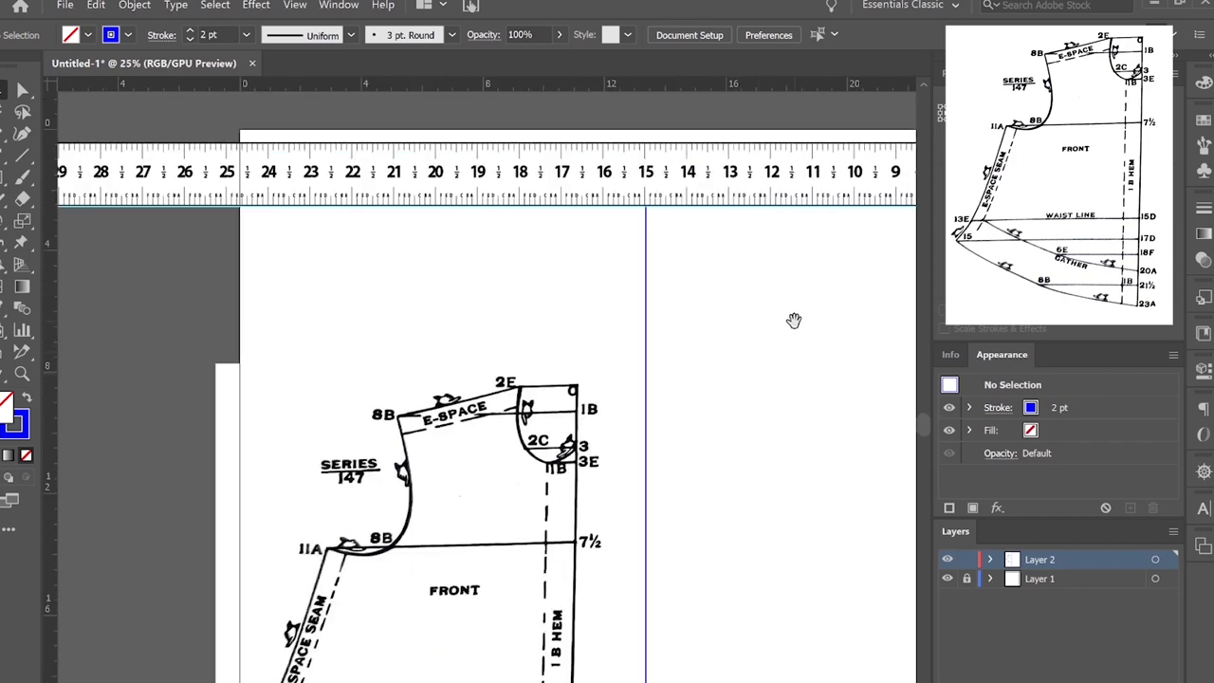
left_click_drag(793, 321, 379, 407)
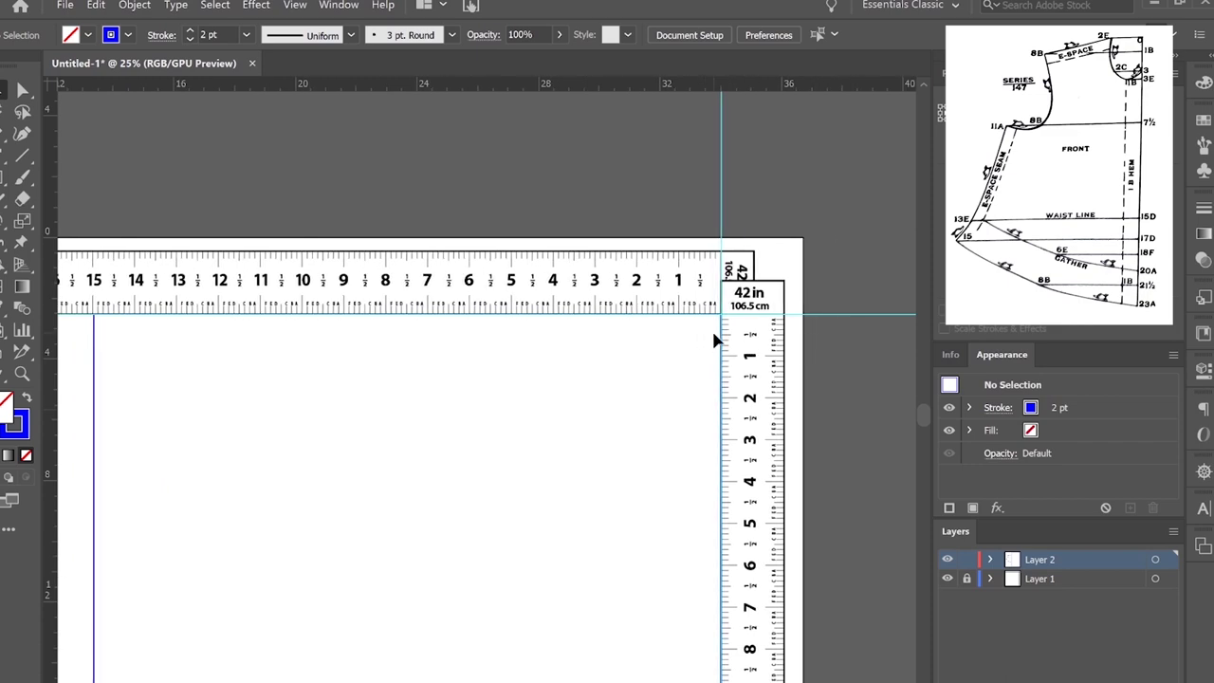
scroll(714, 335, "up", 4, "alt")
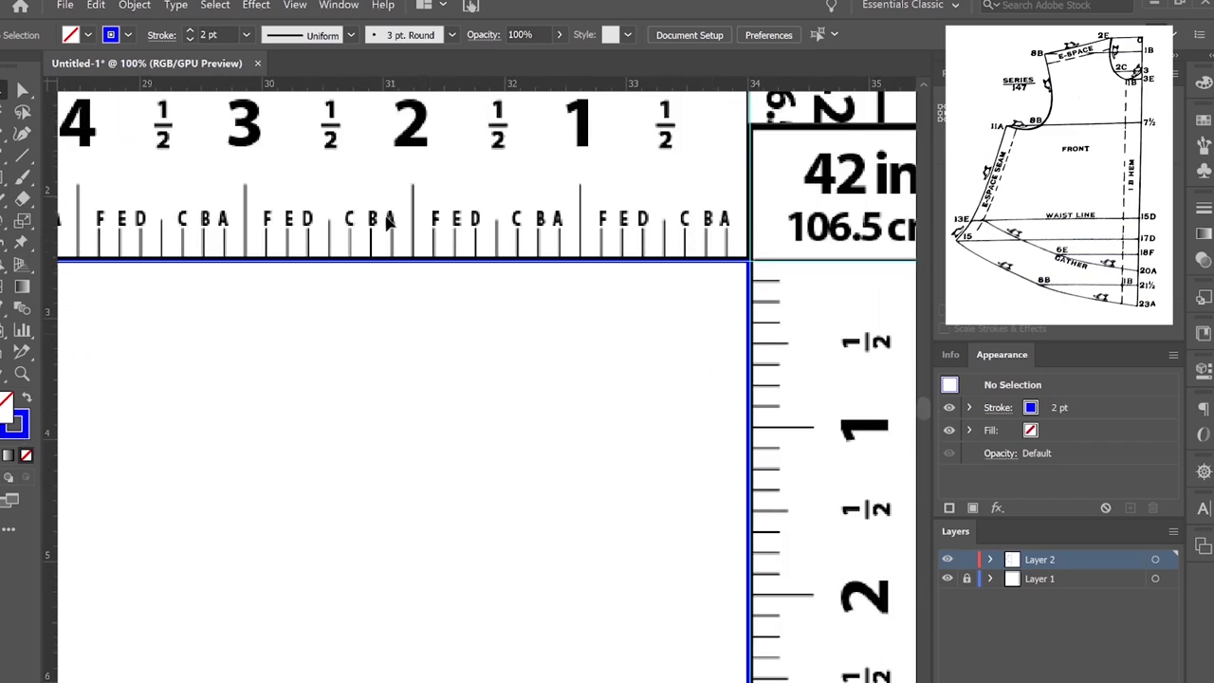
left_click(401, 264)
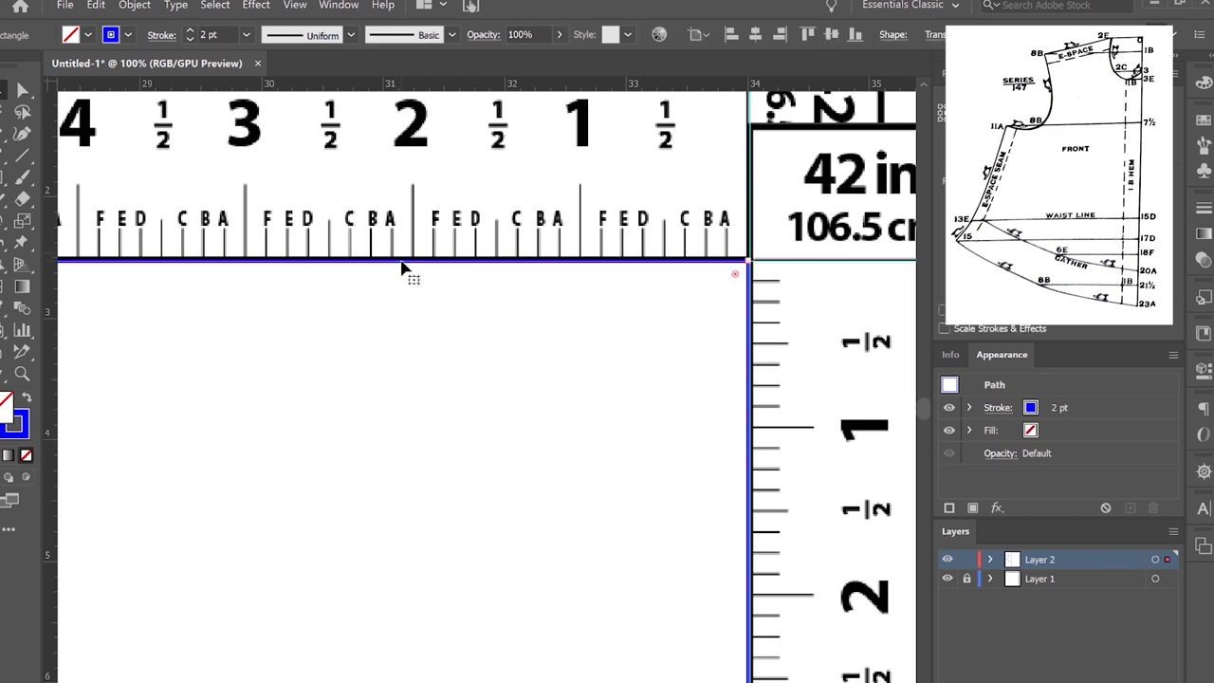
double_click(401, 264)
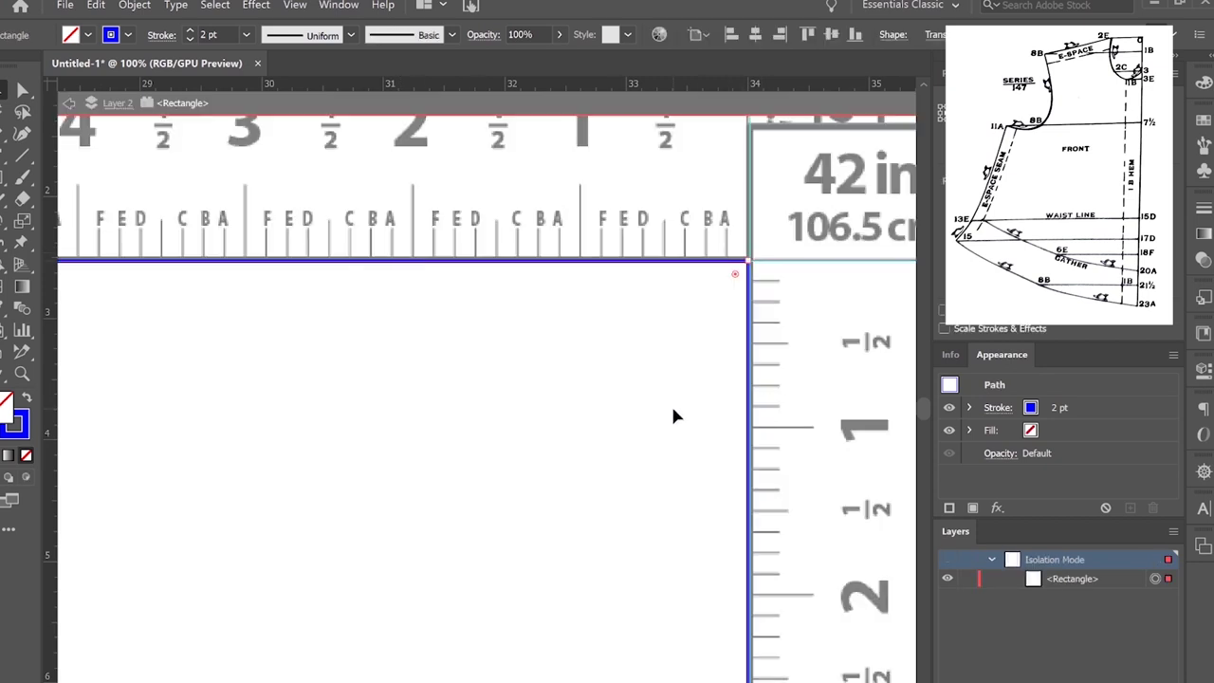
key("p")
left_click(453, 260)
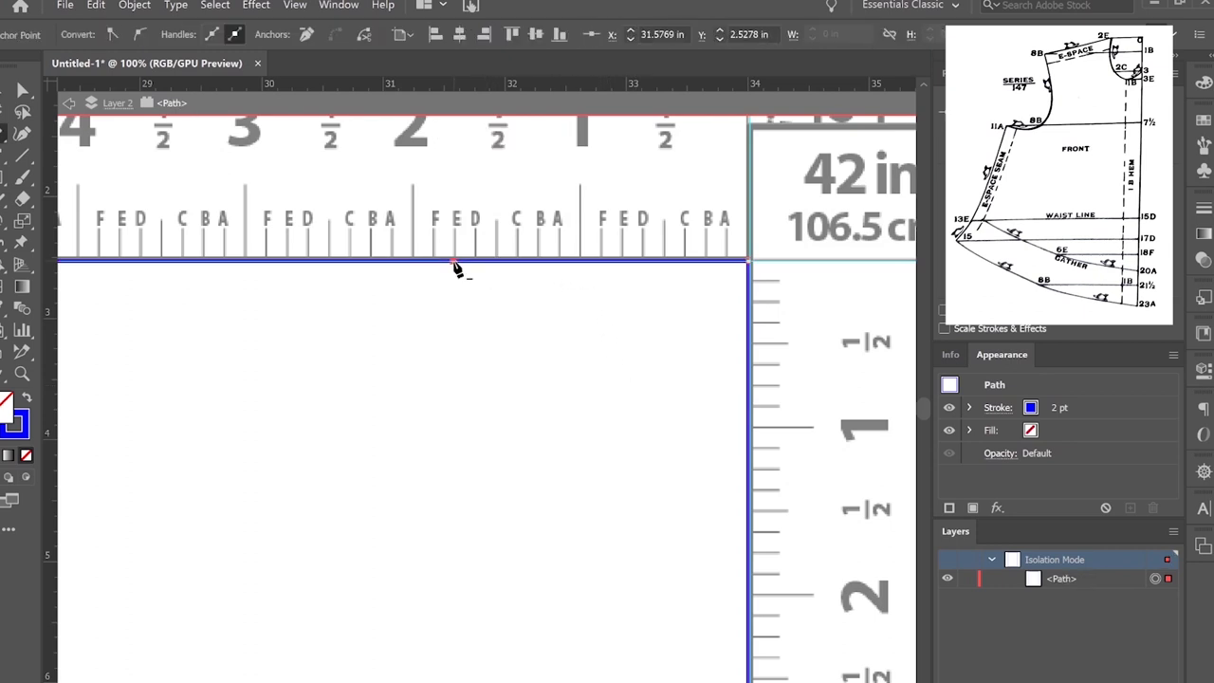
scroll(759, 379, "down", 5)
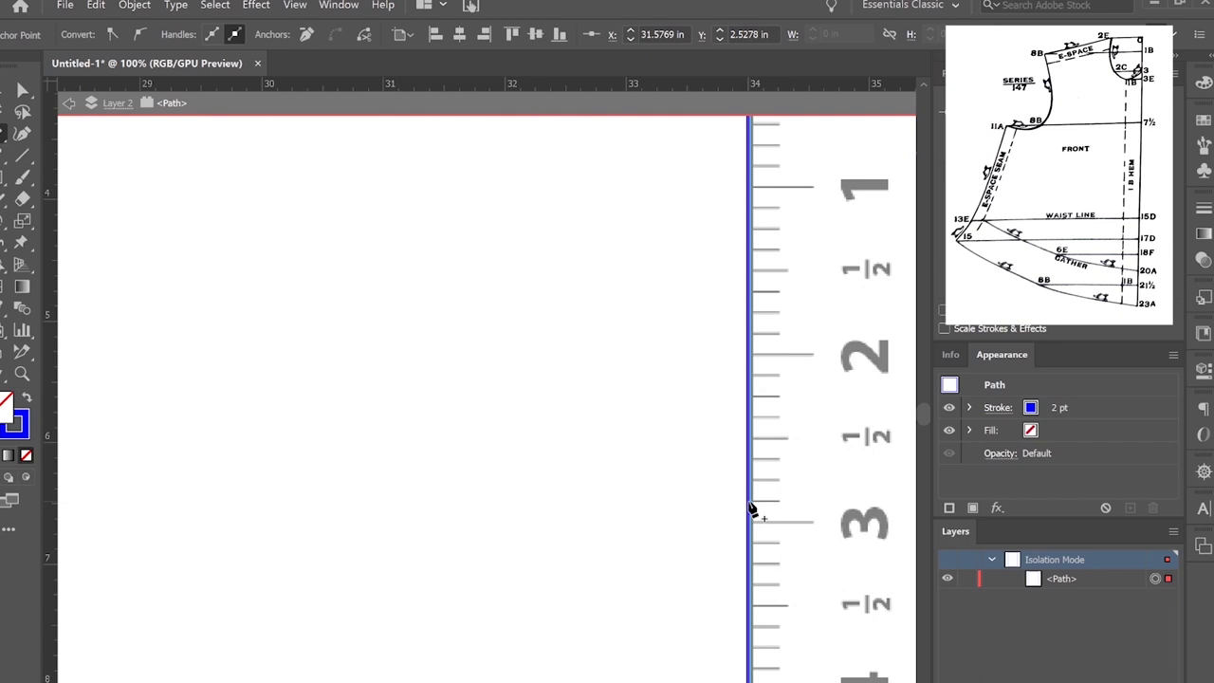
left_click(749, 524)
Place guides at 1B across and 3E down, add a right-edge anchor point near the 2 mark, and move it to their intersection.
scroll(722, 431, "up", 5)
scroll(718, 426, "down", 1)
scroll(714, 420, "down", 1)
scroll(741, 474, "down", 1)
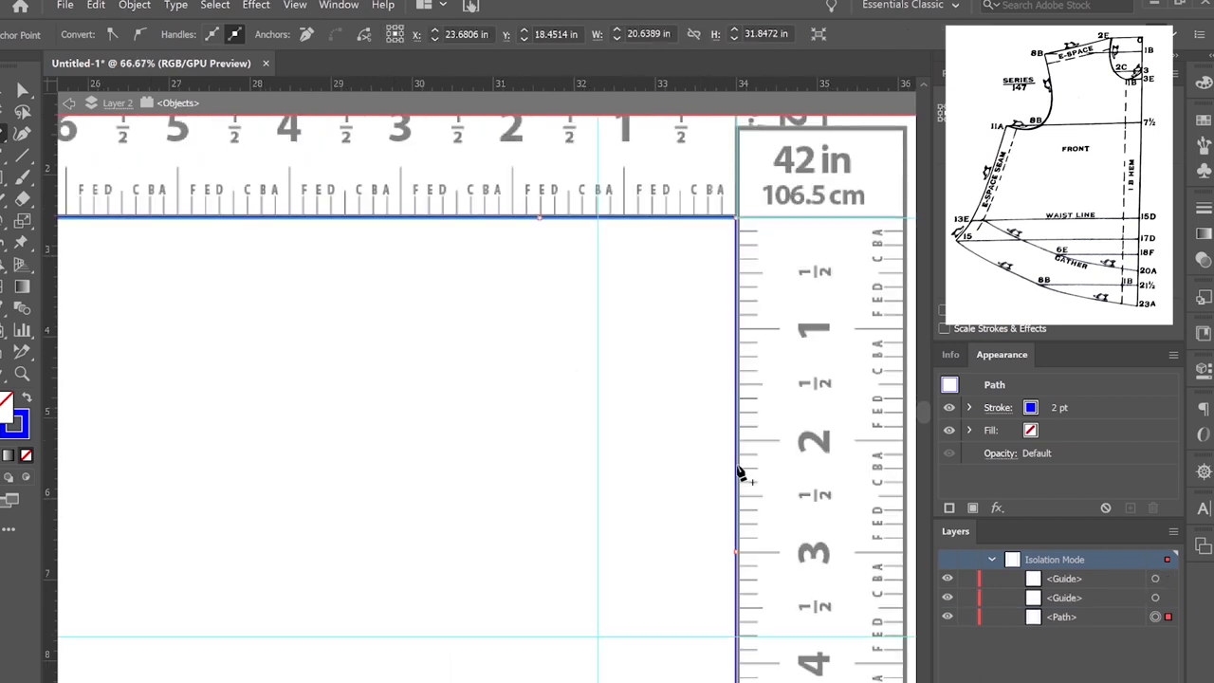
left_click(737, 468)
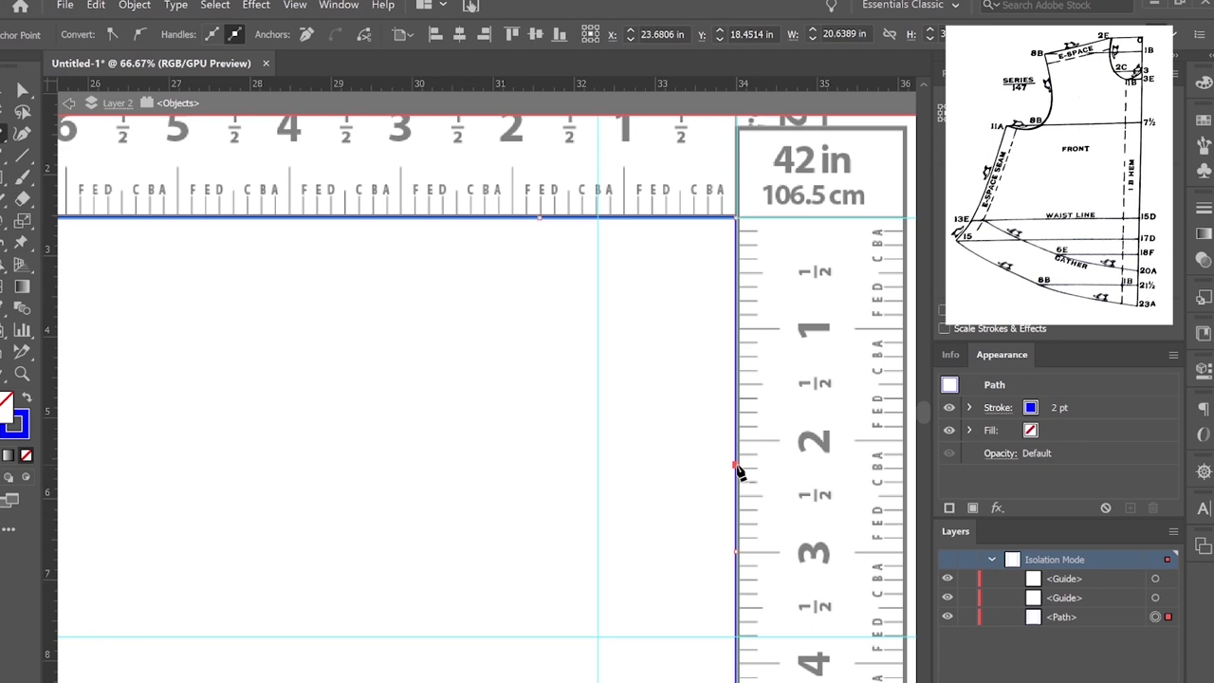
left_click(737, 468)
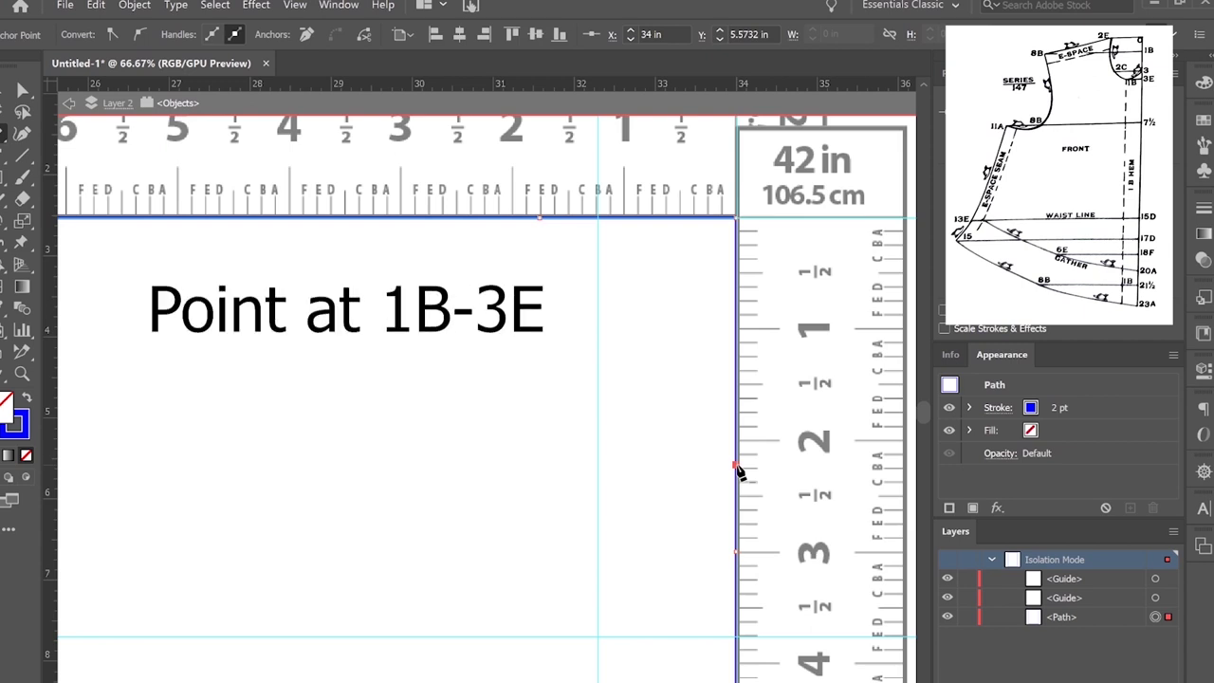
key("v")
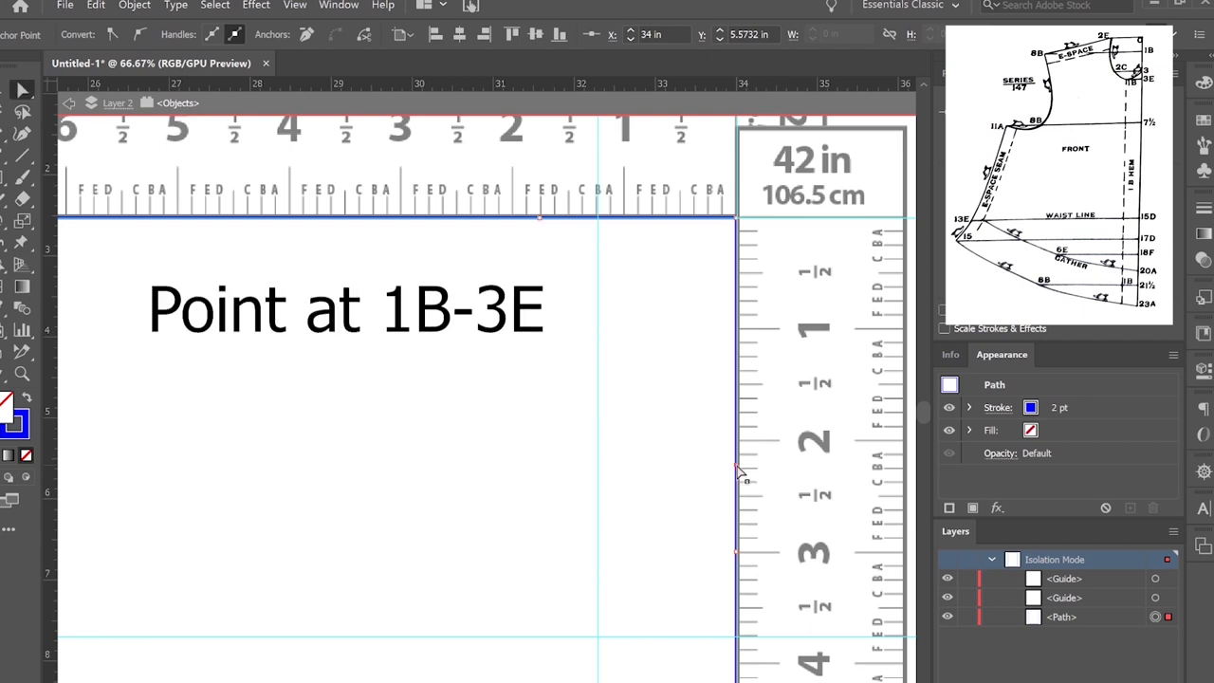
mouse_move(735, 466)
left_mouse_down()
mouse_move(661, 521)
mouse_move(598, 633)
left_mouse_up()
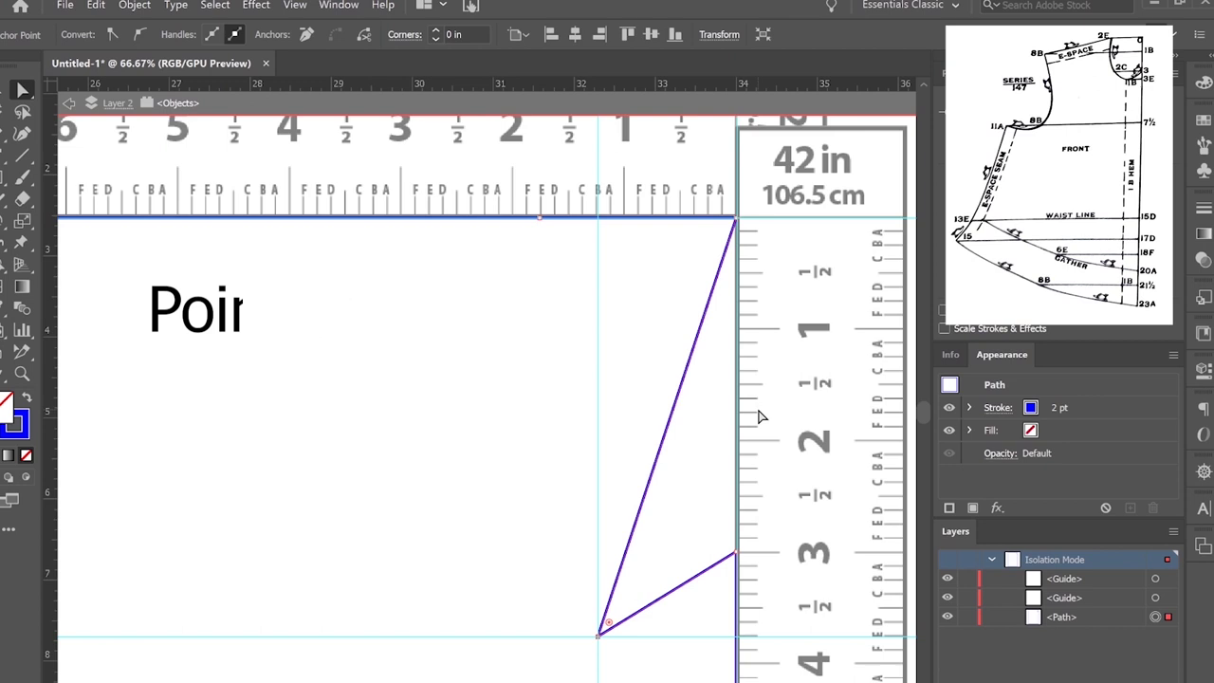
Reposition the guides to 2C across and 3 down, and move the path's top right corner point to their intersection.
left_click_drag(537, 635, 517, 554)
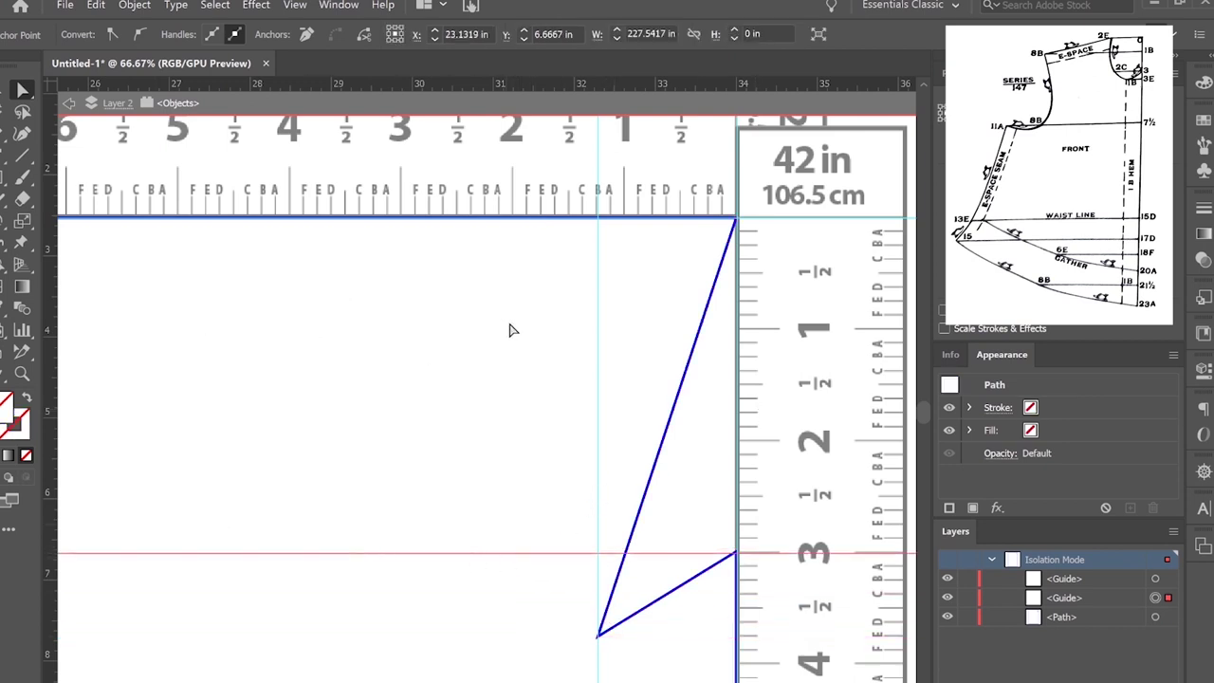
left_click_drag(597, 333, 470, 328)
left_click(727, 241)
mouse_move(736, 231)
left_mouse_down()
mouse_move(520, 517)
mouse_move(474, 555)
left_mouse_up()
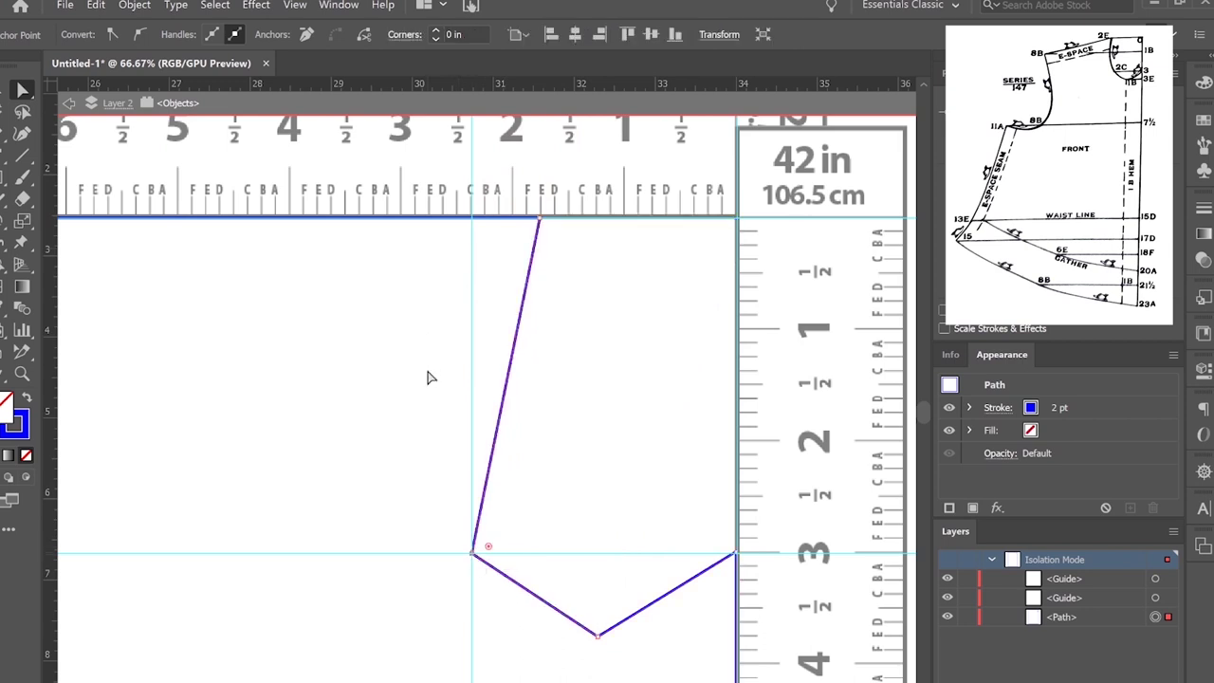
Shift the vertical guide to 2E and move the top-edge anchor point to where it meets the horizontal ruler's lower edge.
scroll(539, 226, "up", 3)
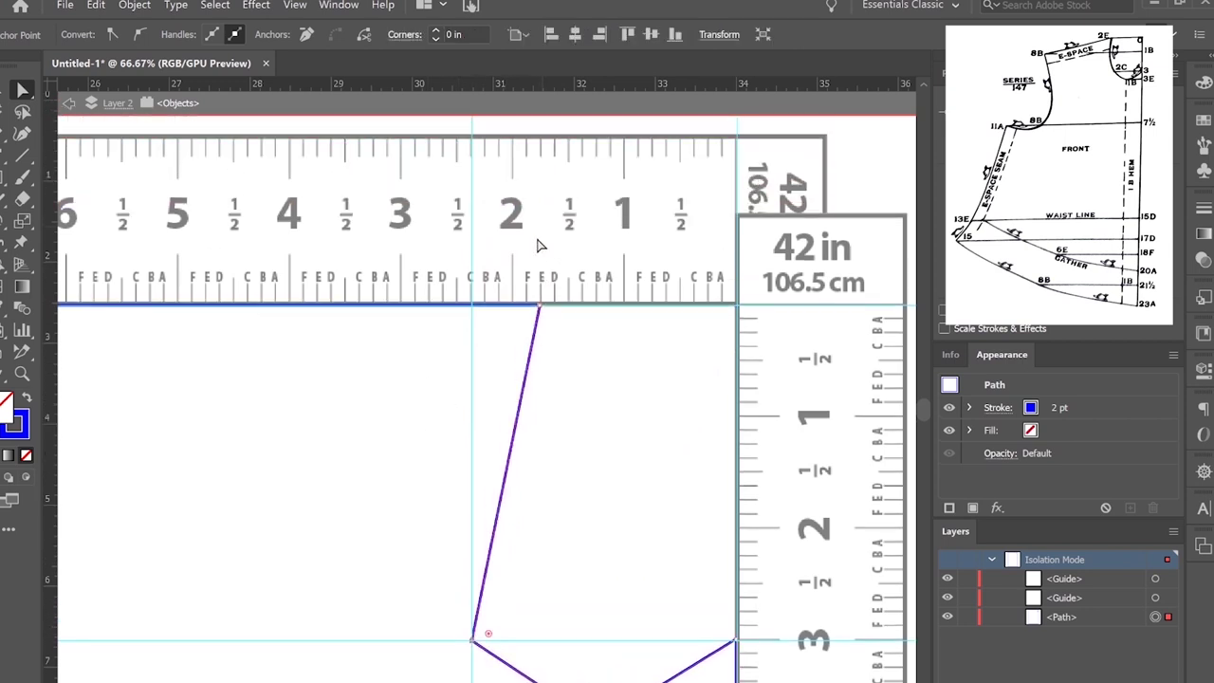
left_click_drag(472, 336, 429, 343)
left_click_drag(538, 307, 429, 310)
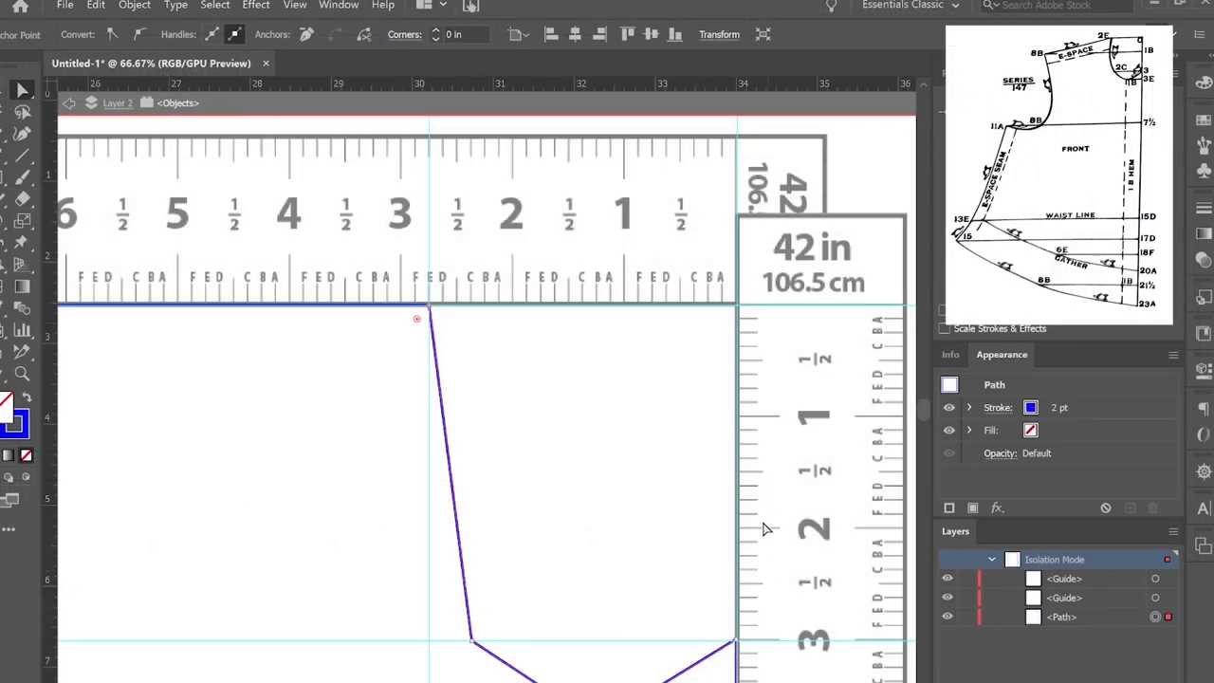
Add guides at 1B down and 8B across, and move a new top-edge anchor point to their intersection for the shoulder tip.
left_click_drag(555, 119, 603, 446)
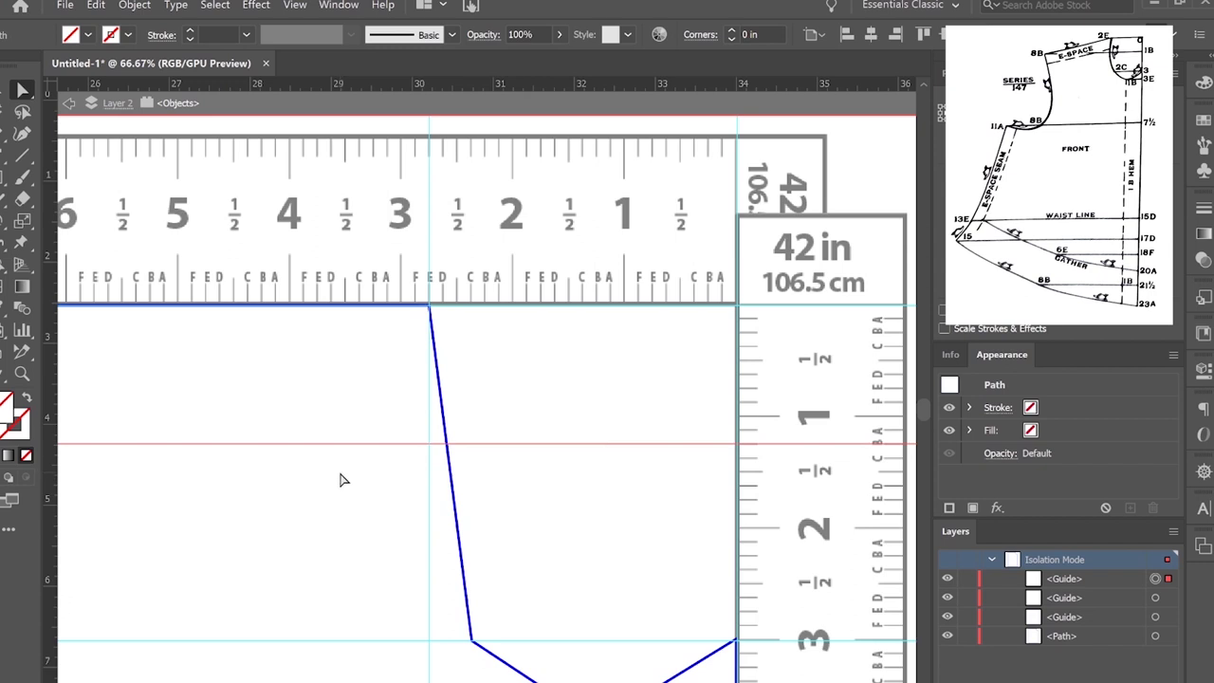
scroll(344, 480, "down", 1)
left_click_drag(238, 477, 670, 459)
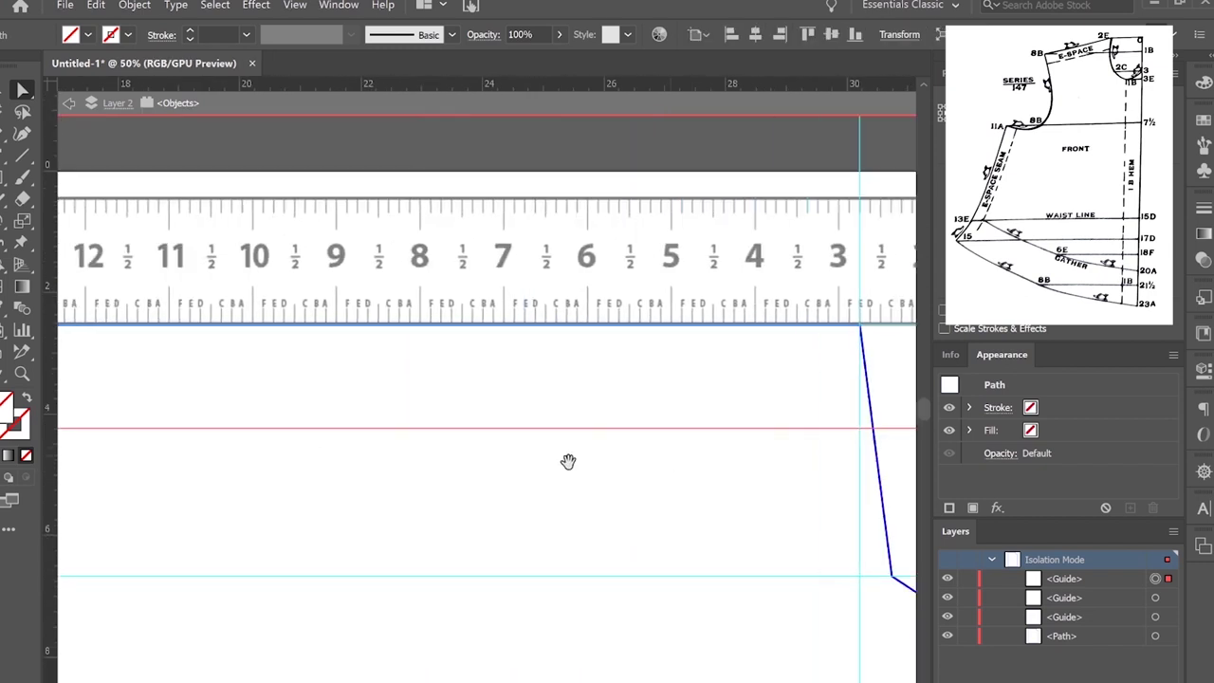
mouse_move(389, 479)
left_mouse_down()
mouse_move(550, 480)
mouse_move(395, 481)
left_mouse_up()
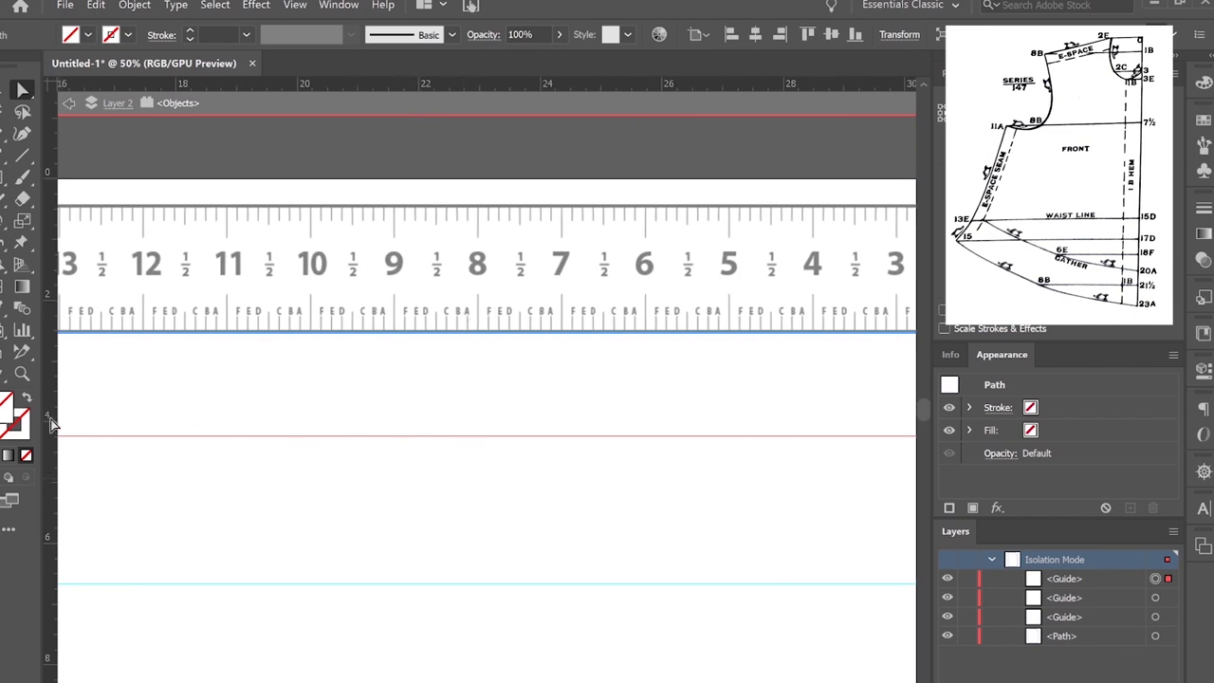
mouse_move(72, 418)
left_mouse_down()
mouse_move(388, 385)
mouse_move(456, 392)
left_mouse_up()
left_click(475, 333)
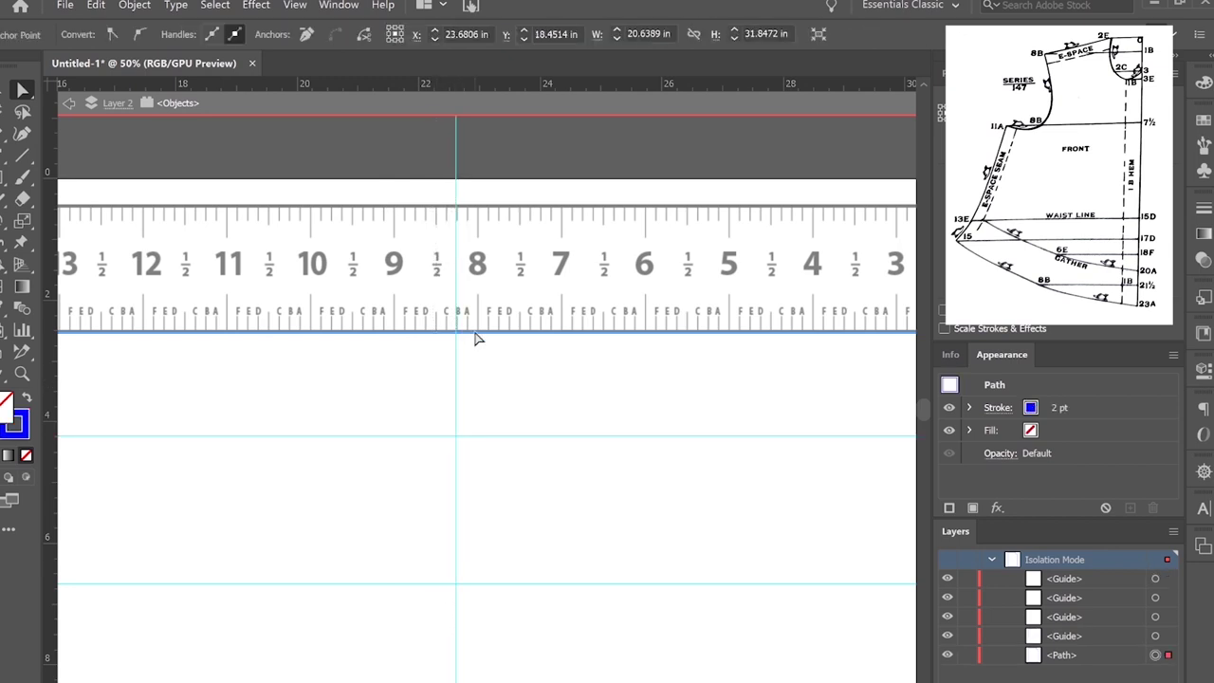
left_click(474, 333)
left_click_drag(474, 333, 456, 439)
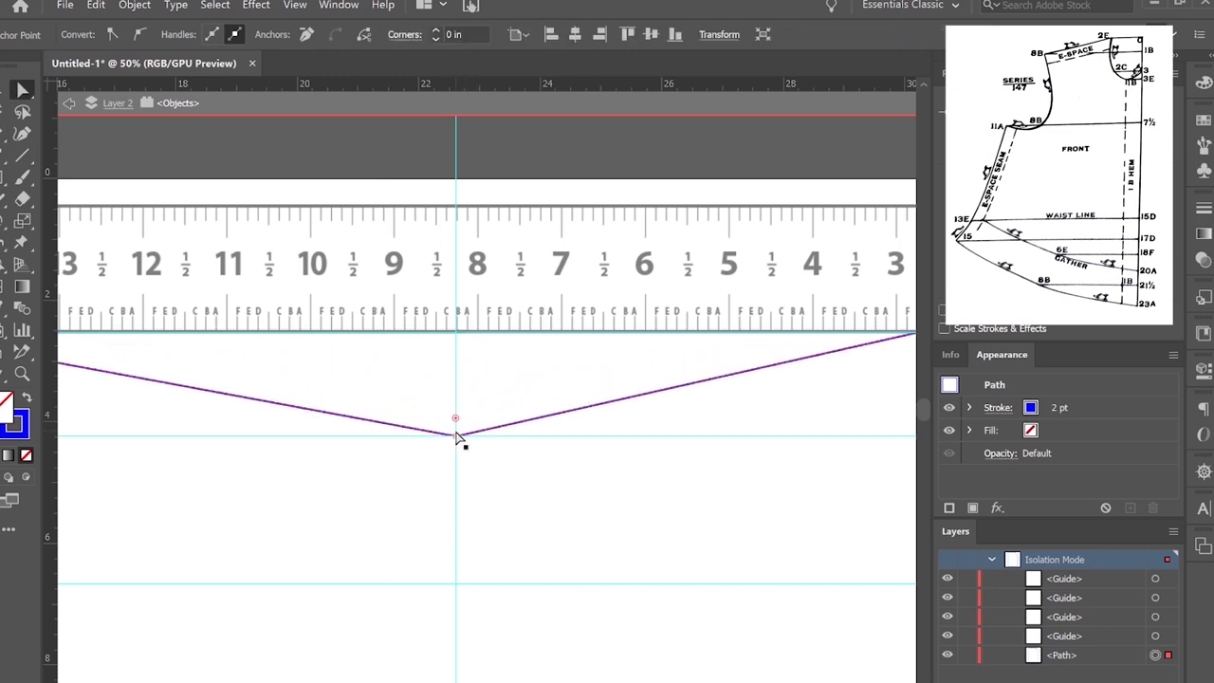
Move the horizontal guide from the 3 mark to the 7½ mark on the vertical ruler.
key("ctrl+minus")
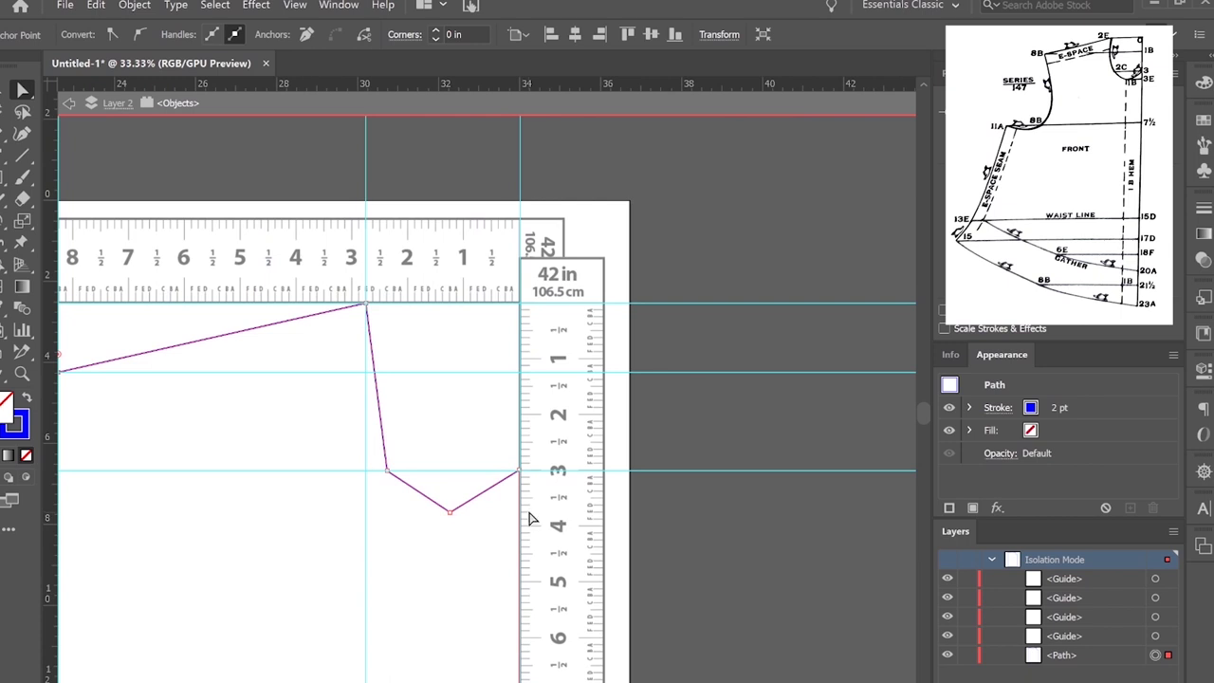
left_click(621, 471)
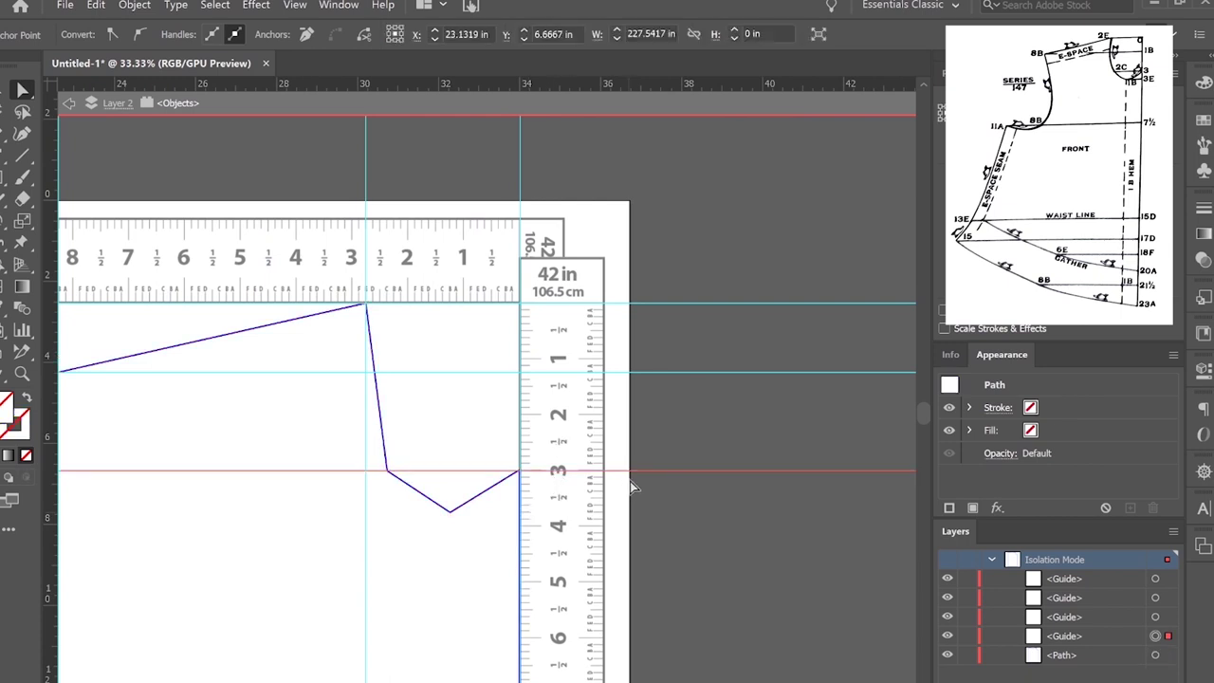
left_click_drag(624, 479, 595, 682)
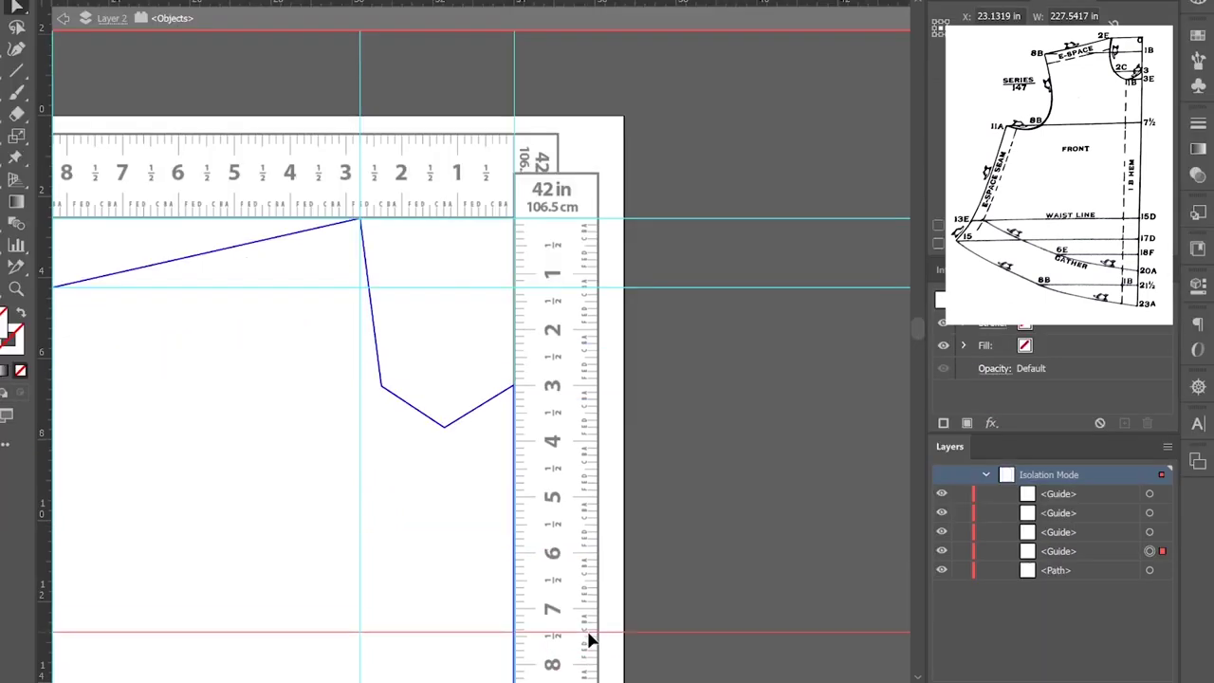
left_click_drag(587, 633, 588, 637)
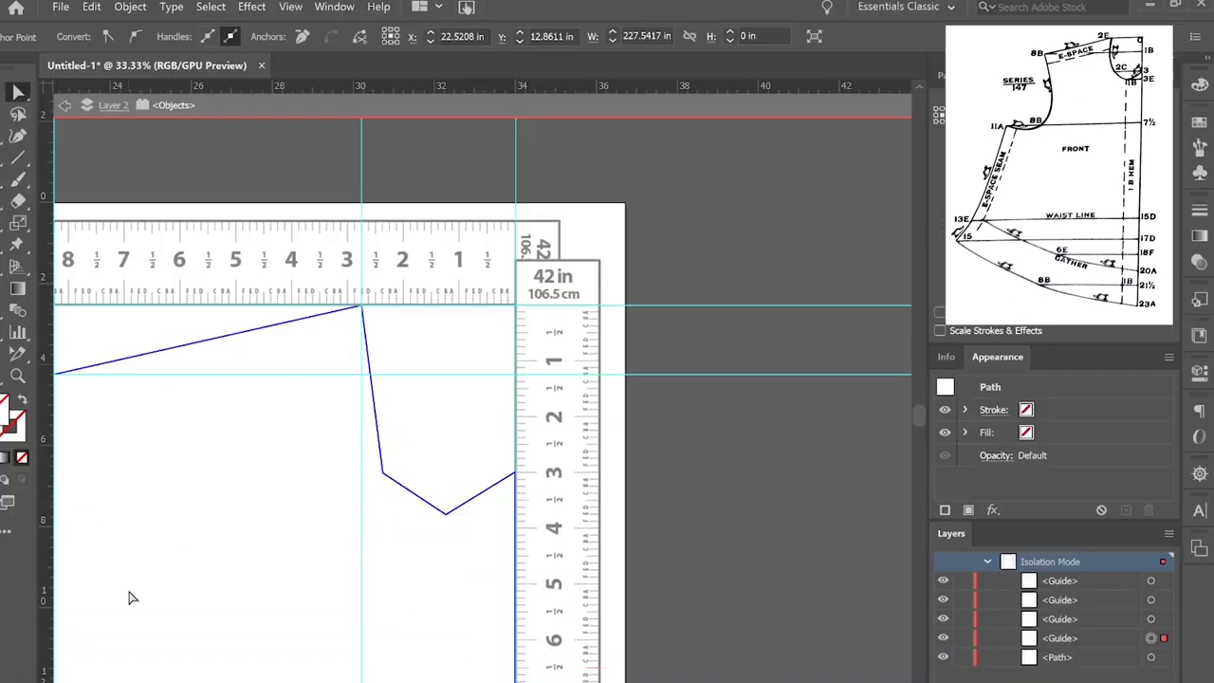
Add an anchor point on the path's left edge and move its top left corner to the 8B across, 7½ down intersection.
key("space")
left_click_drag(125, 503, 527, 465)
left_click_drag(333, 531, 212, 498)
left_click(212, 238)
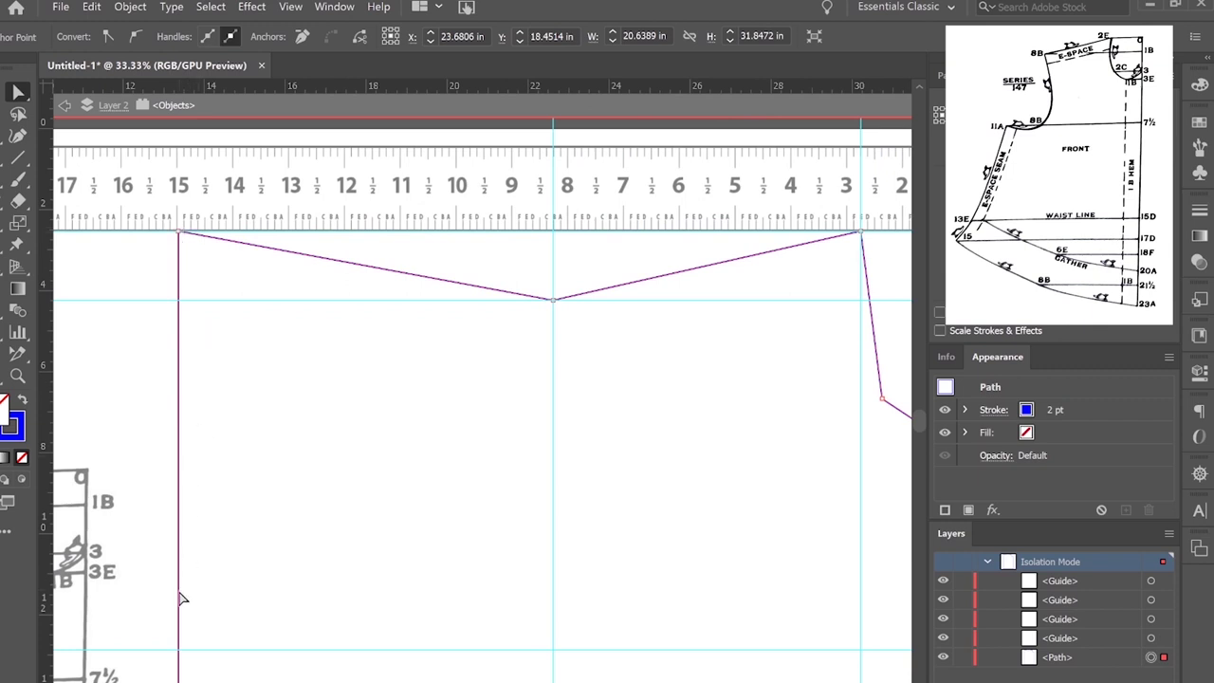
key("p")
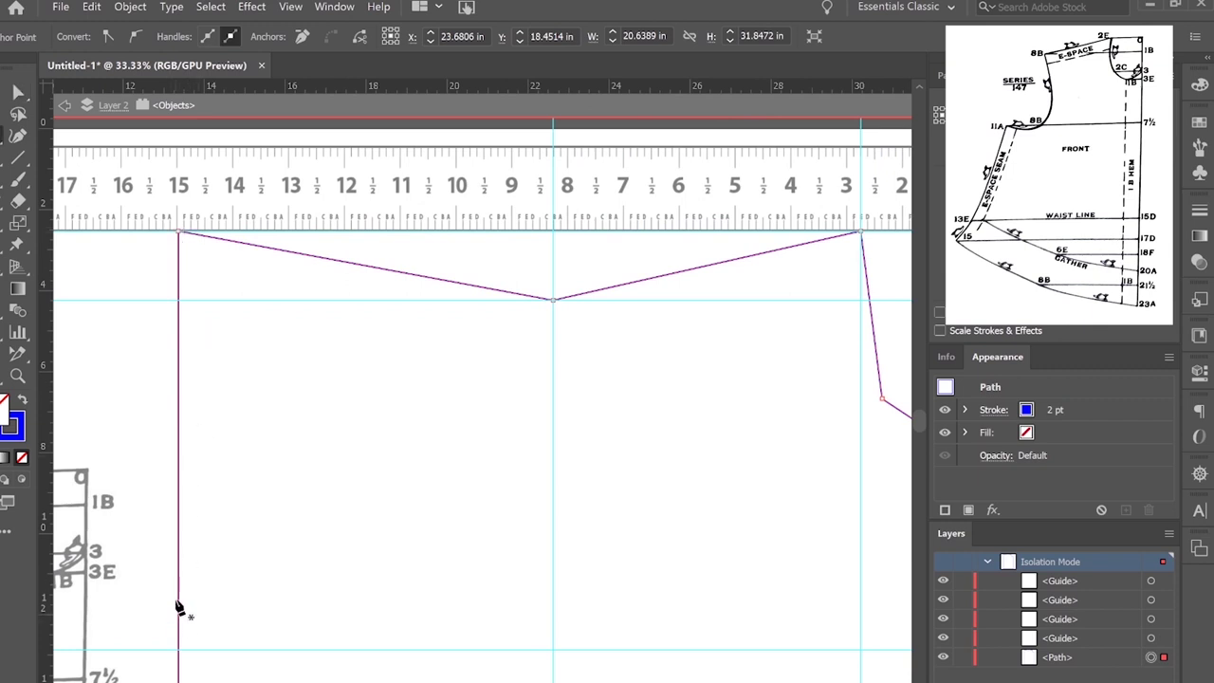
left_click(178, 603)
key("v")
left_click_drag(180, 233, 554, 653)
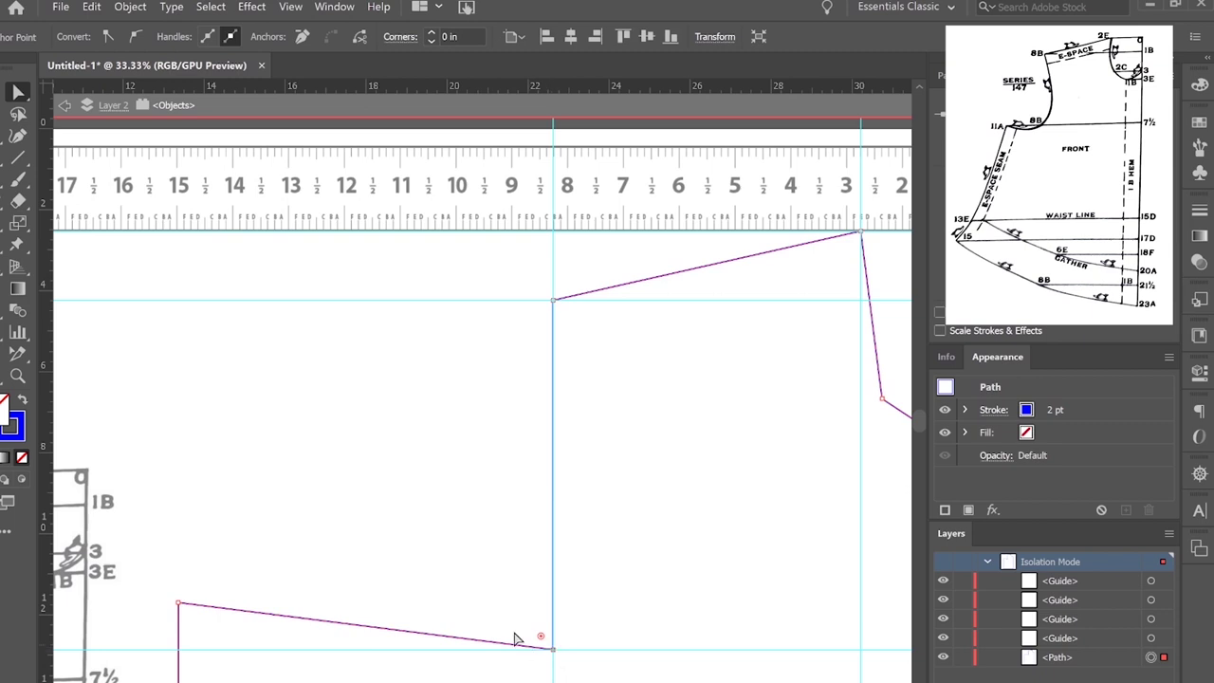
Add a vertical guide at 11A and move the left-edge anchor point to its intersection with the 7½ guide.
scroll(534, 645, "down", 1)
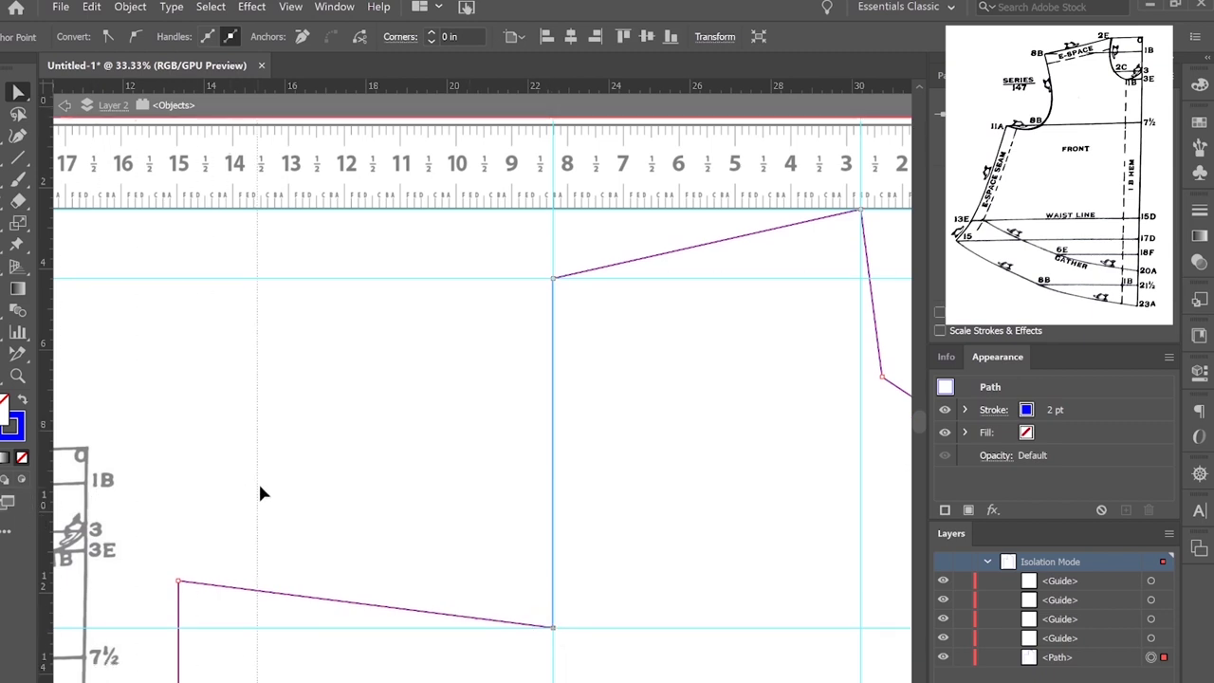
left_click_drag(398, 479, 399, 484)
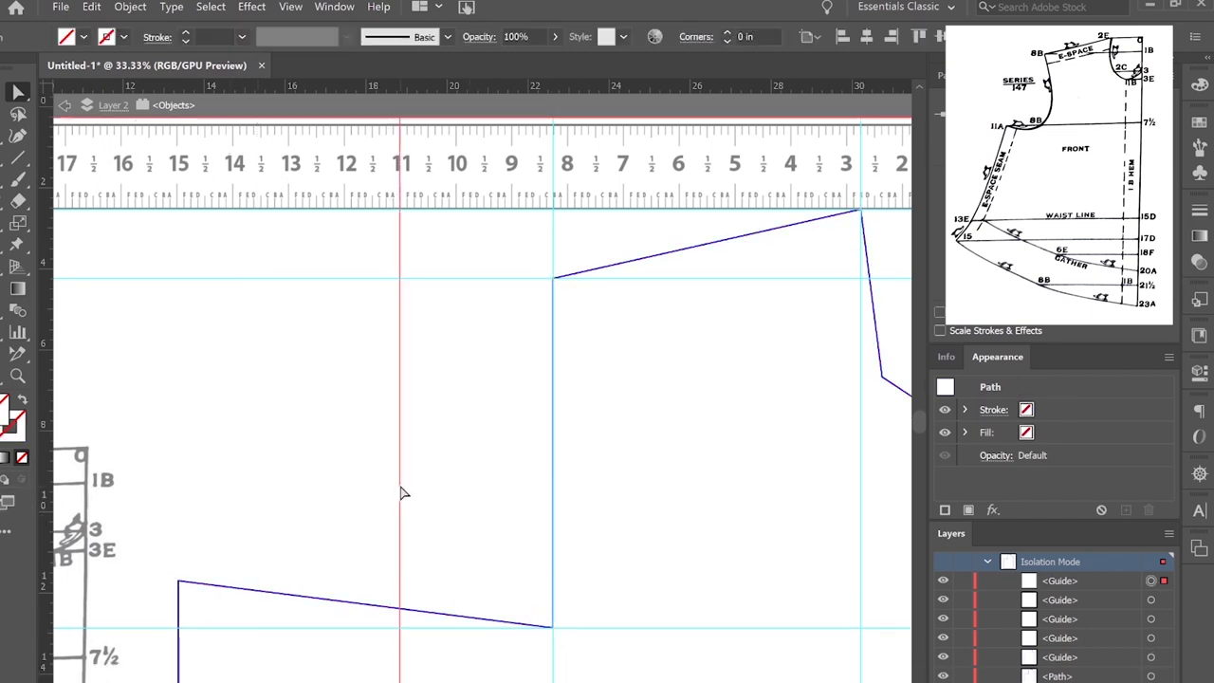
left_click(180, 582)
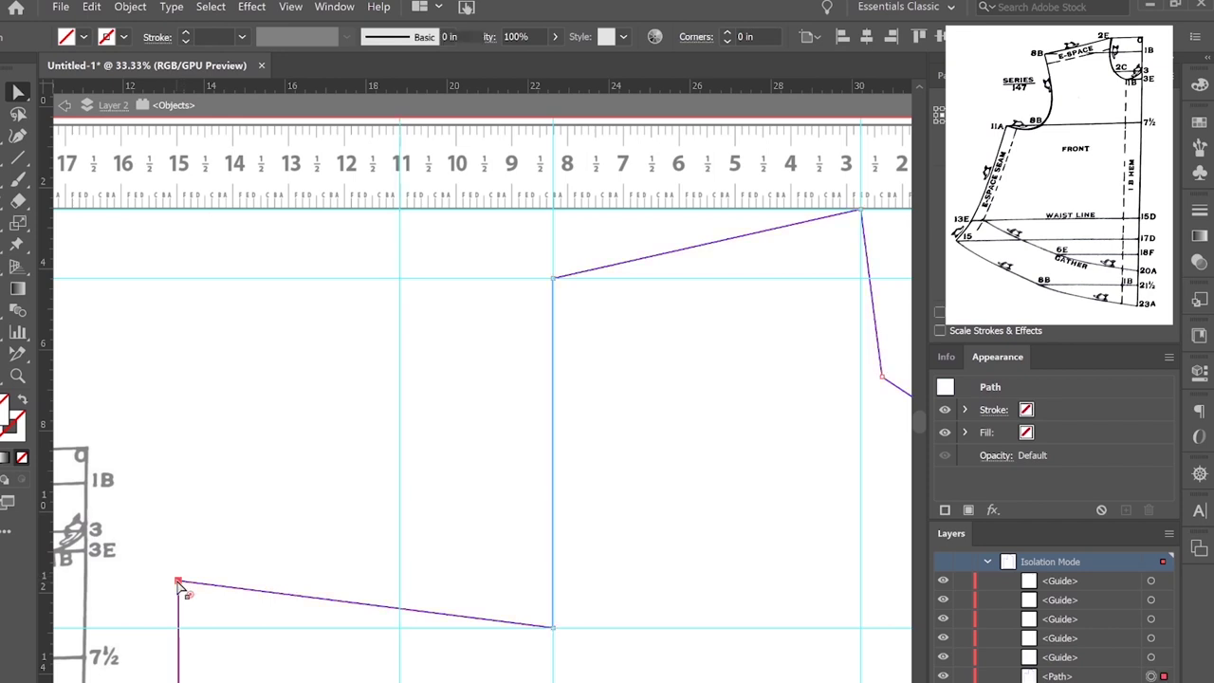
left_click_drag(404, 632, 399, 628)
Move the vertical guide from the 11A mark to the 13E mark on the horizontal ruler.
scroll(412, 636, "down", 12)
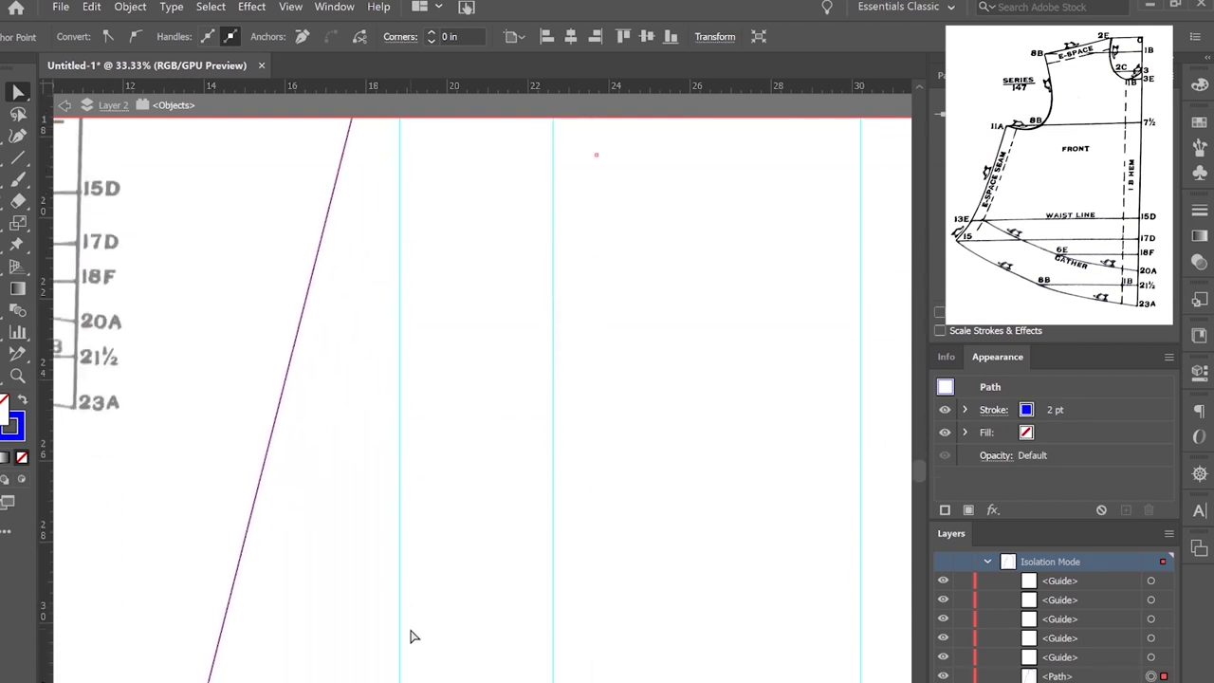
scroll(412, 636, "up", 12)
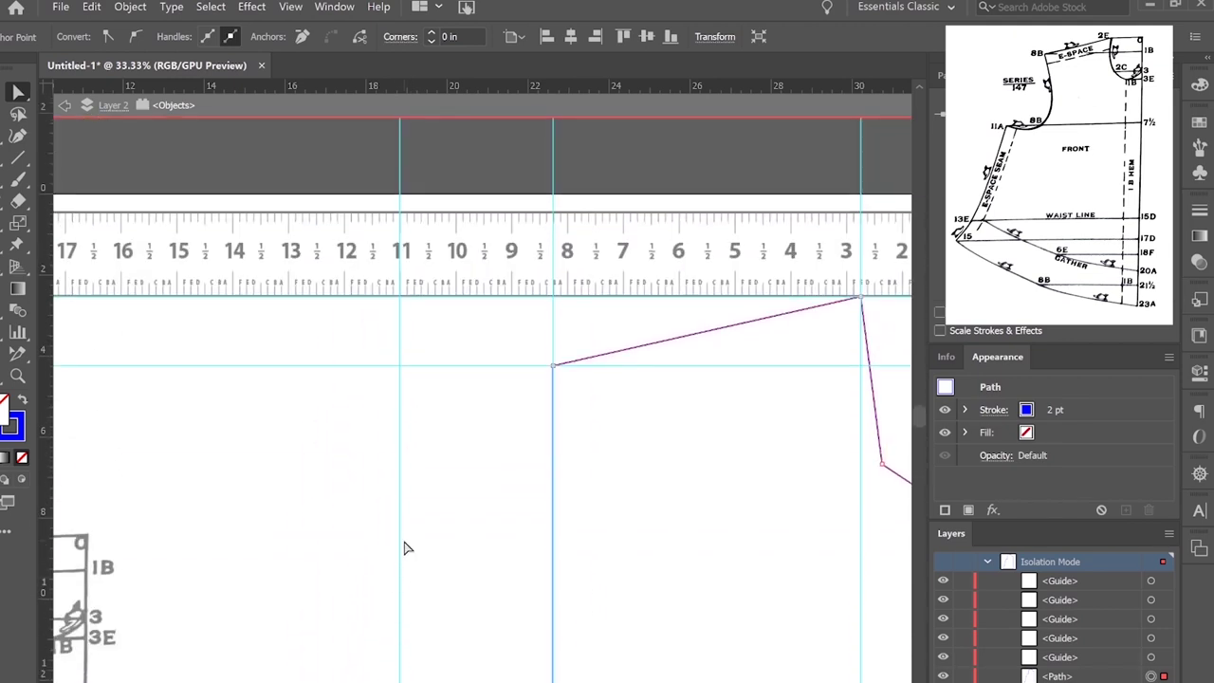
left_click_drag(399, 548, 246, 557)
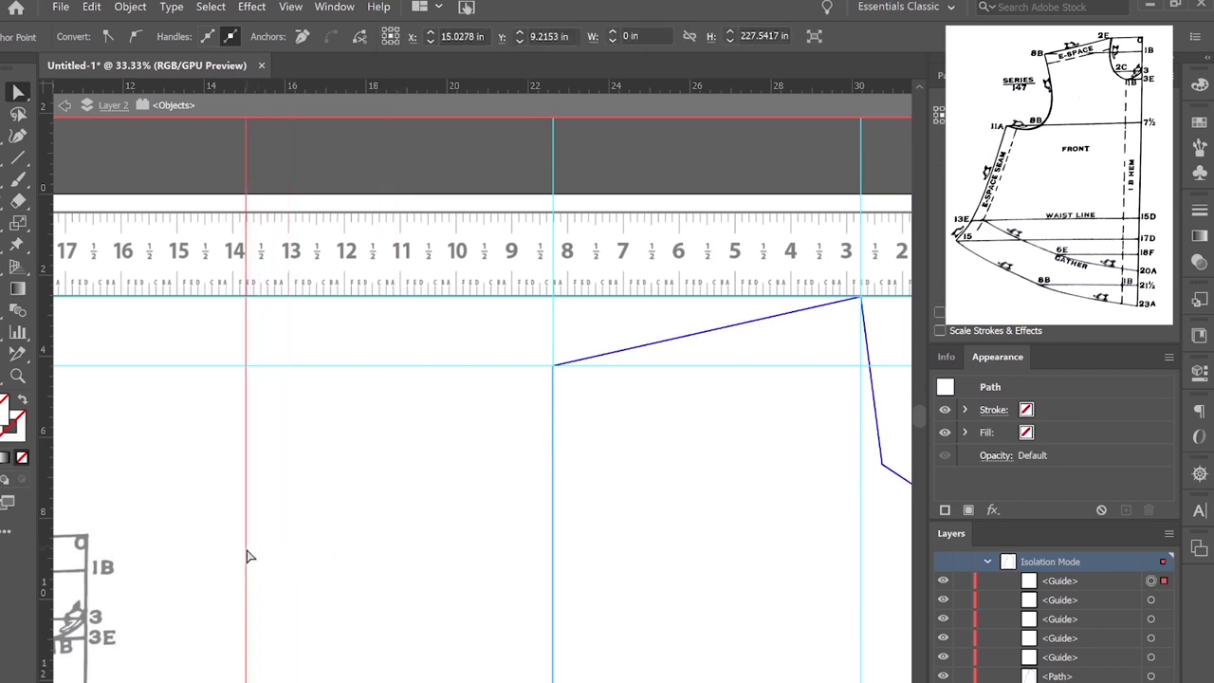
scroll(248, 569, "down", 10)
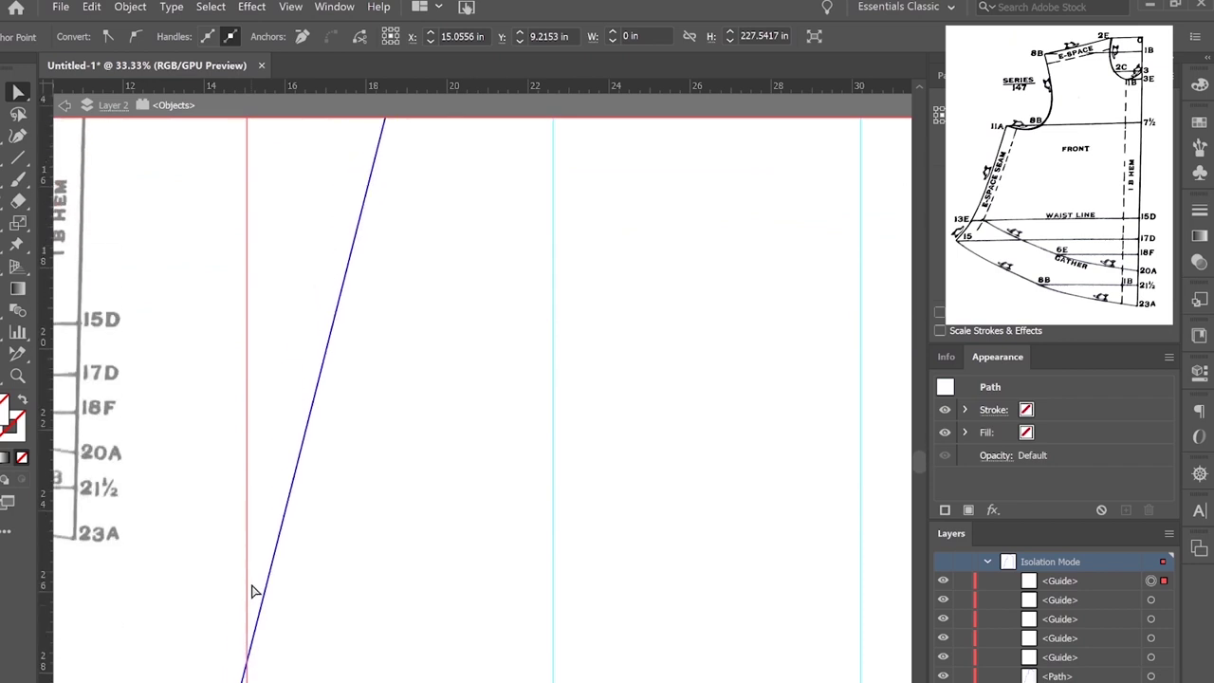
Move the horizontal guide from the 7½ mark to the waistline's 15D mark on the vertical ruler.
scroll(515, 547, "down", 3)
scroll(658, 563, "up", 2)
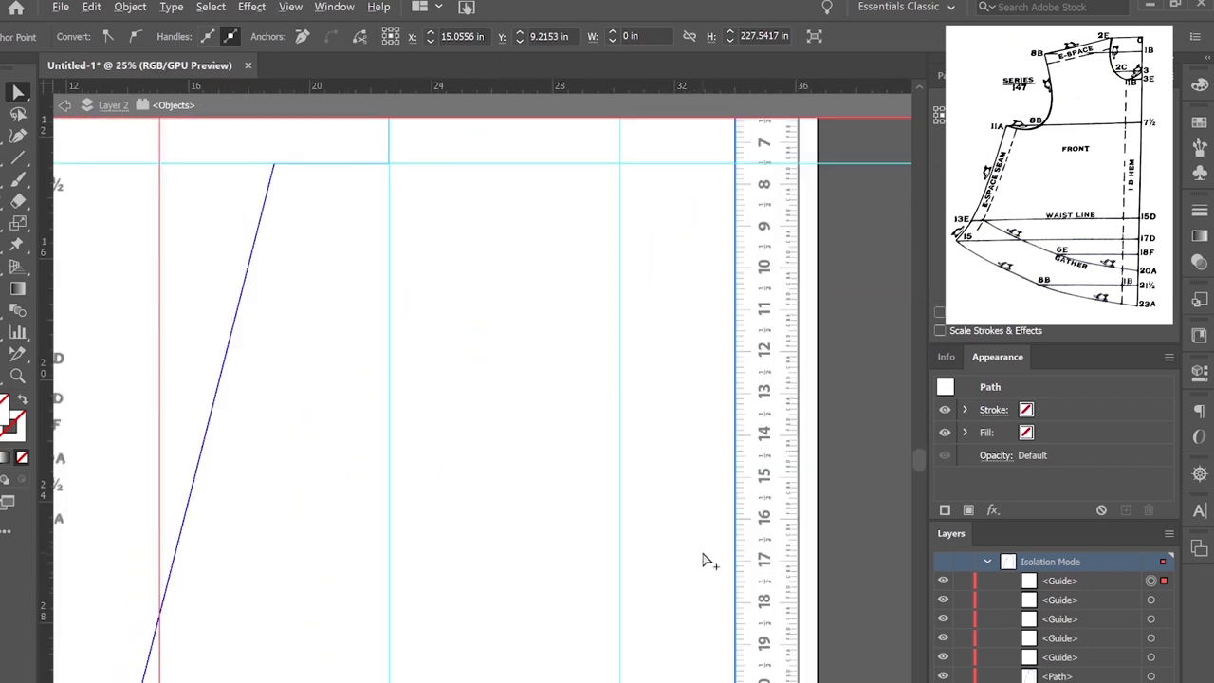
scroll(705, 560, "up", 5)
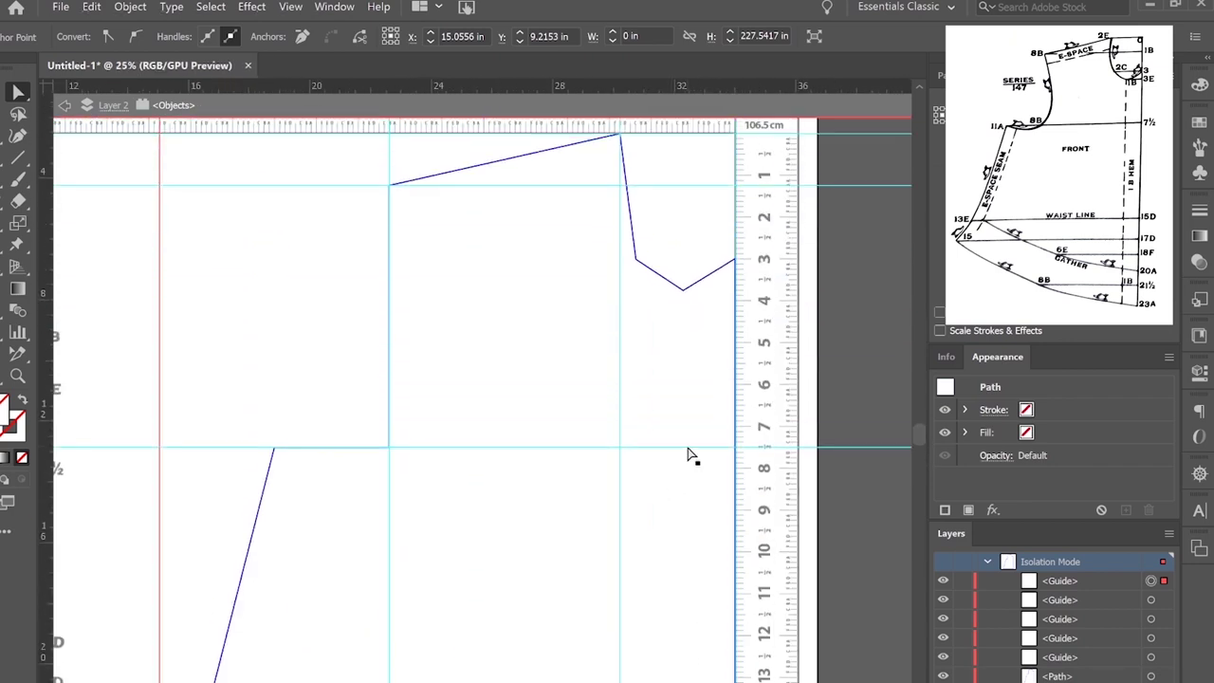
key("ctrl+z")
key("ctrl+z")
scroll(394, 398, "down", 2)
scroll(778, 662, "up", 3)
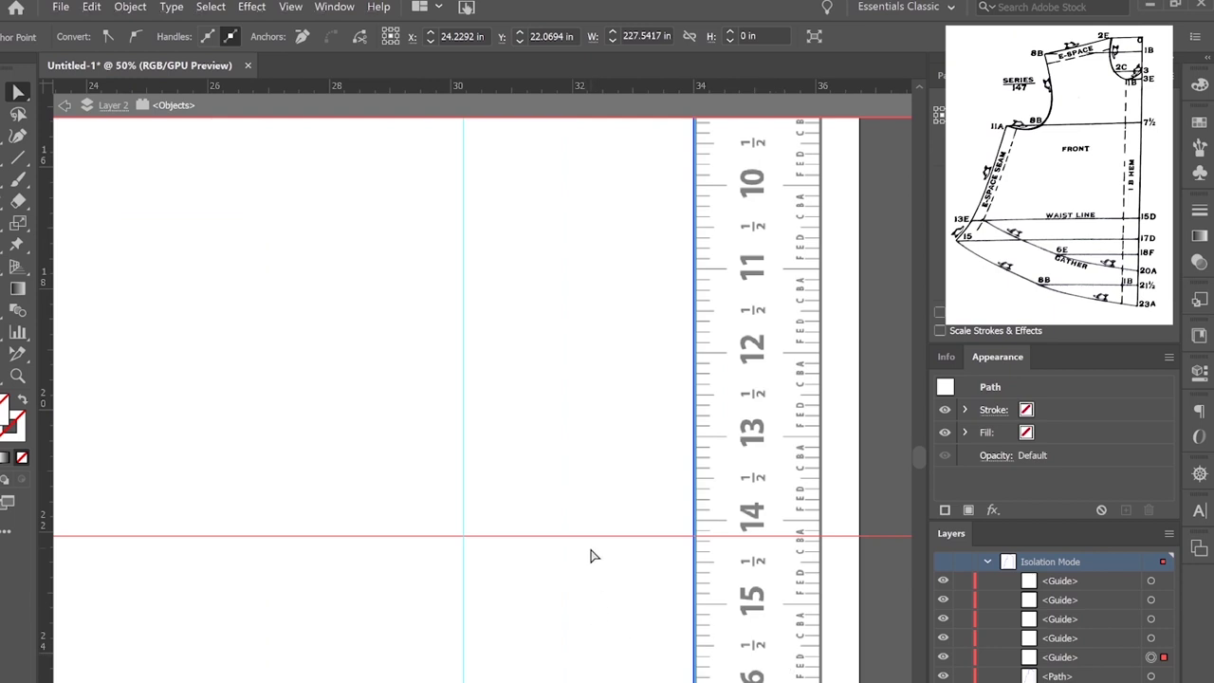
left_click_drag(588, 542, 613, 665)
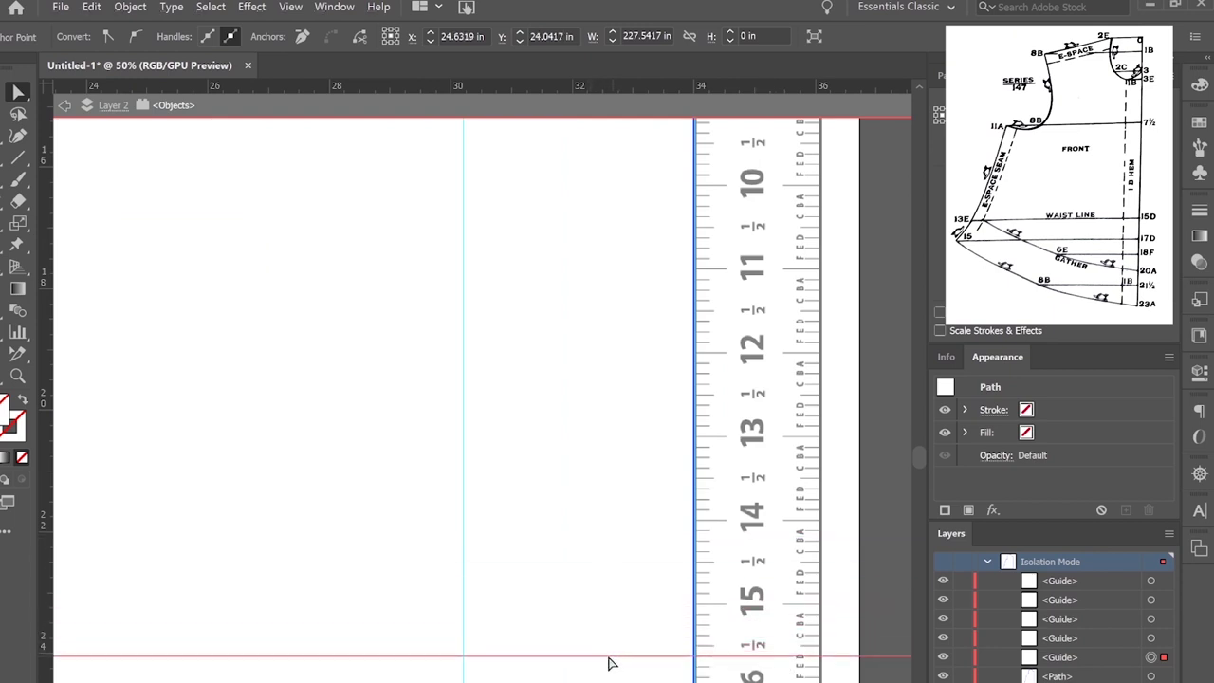
Add an anchor point on the path's slanted left edge and move it to the 13E across, 15D down guide intersection.
scroll(313, 630, "down", 1)
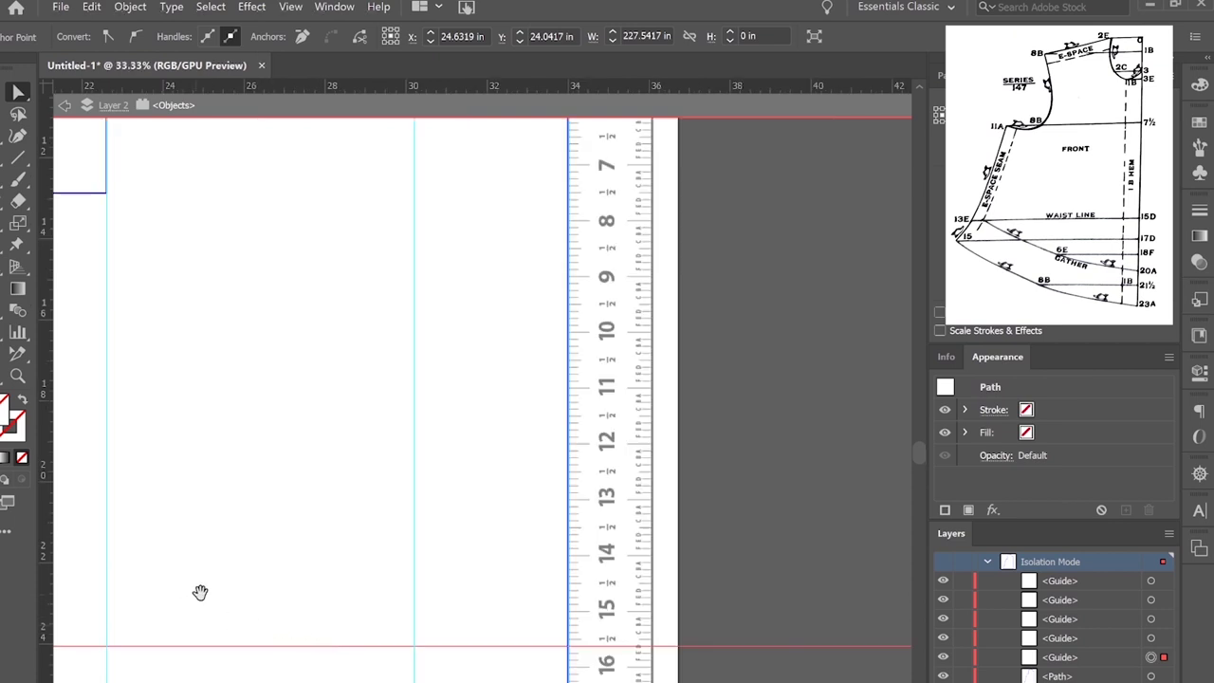
left_click_drag(190, 591, 508, 610)
left_click_drag(384, 617, 396, 532)
left_click(378, 585)
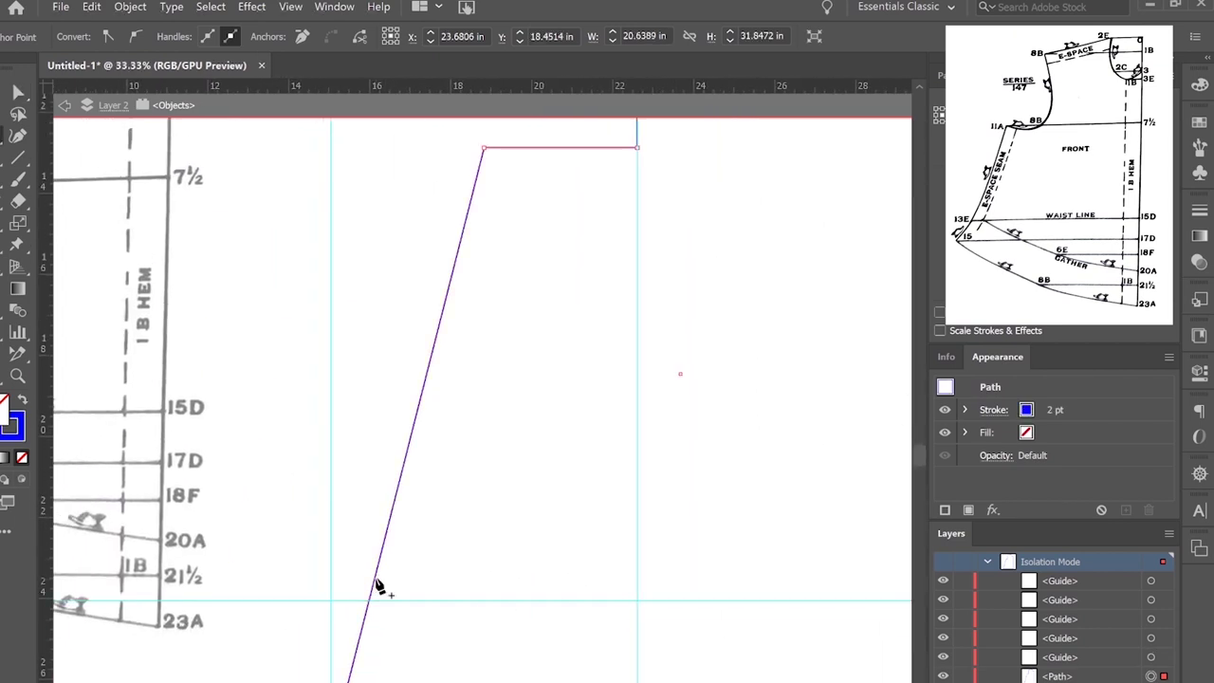
left_click(377, 584)
left_click_drag(376, 583, 332, 607)
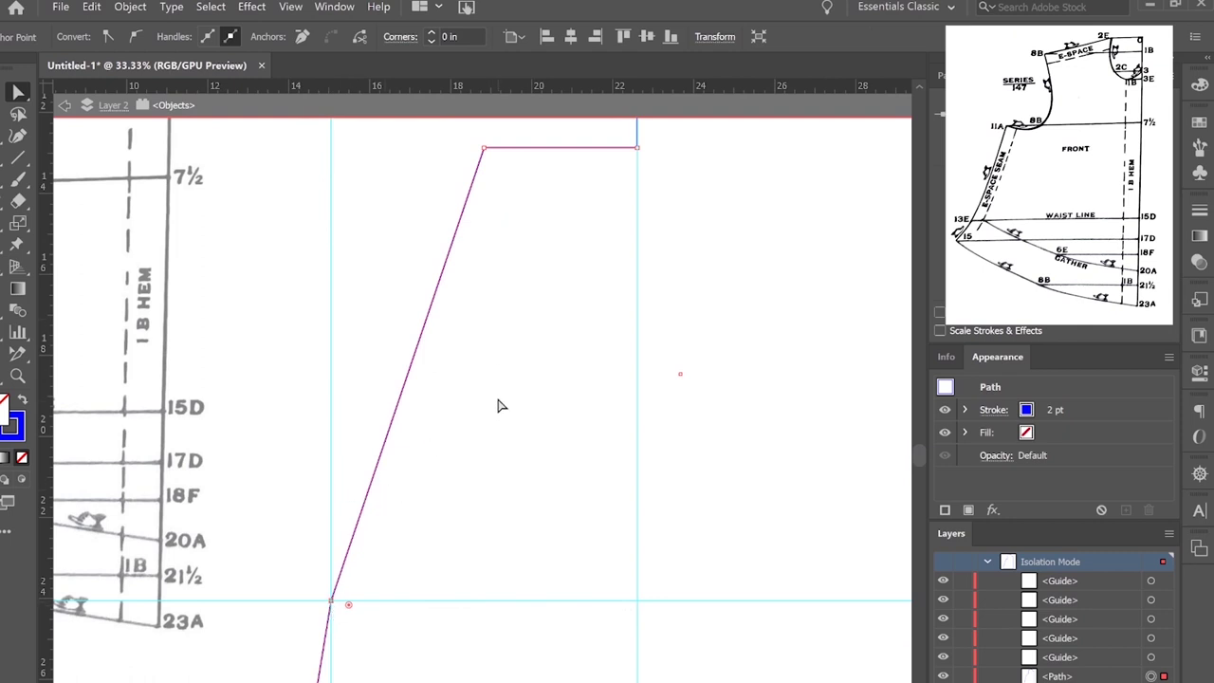
Move the vertical guide from 13E to the 15 mark on the horizontal ruler and nudge it into alignment.
scroll(441, 401, "down", 4)
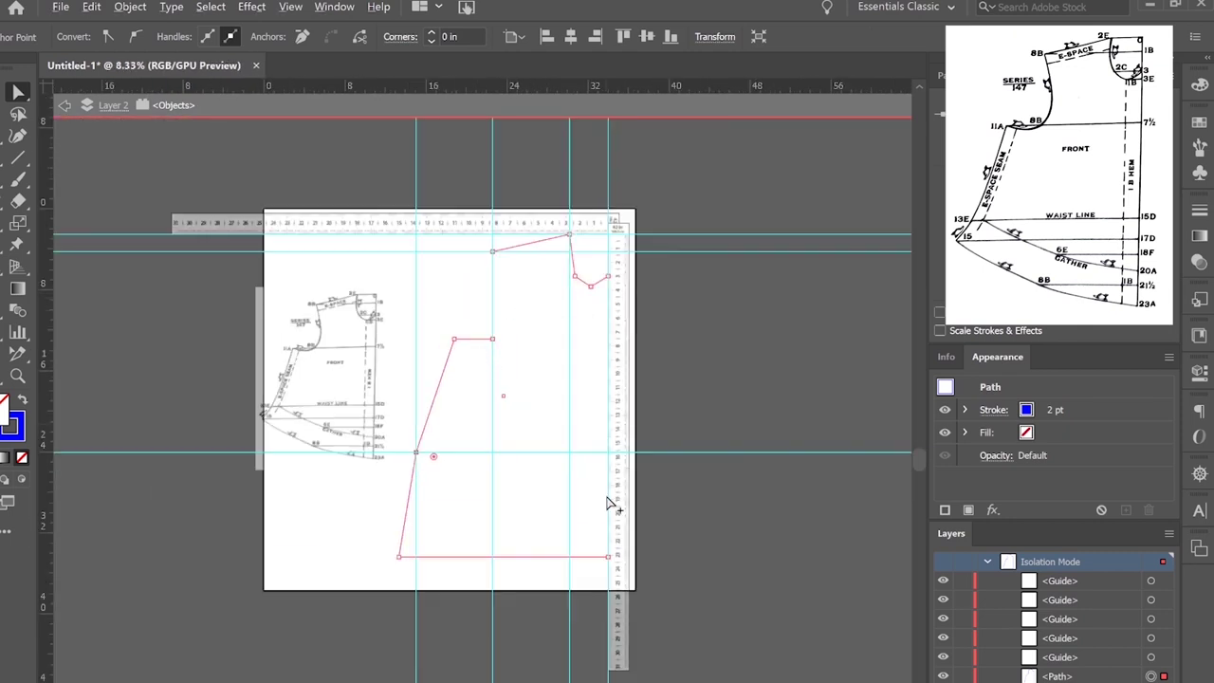
scroll(561, 430, "up", 3)
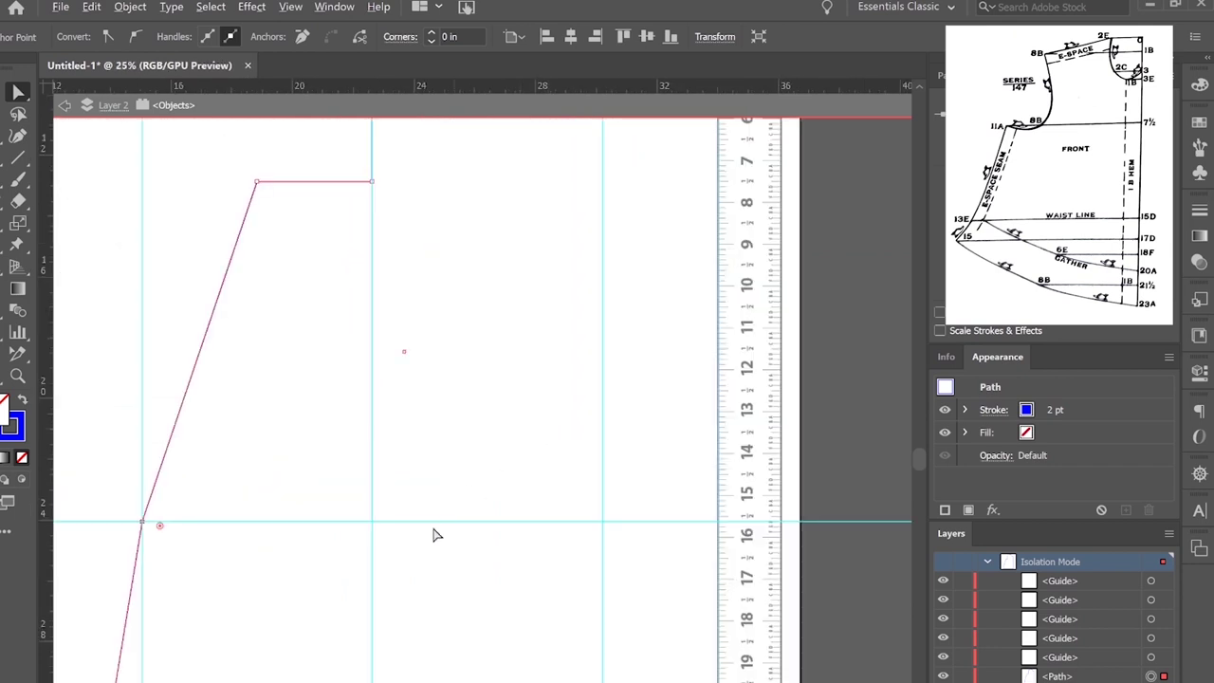
scroll(405, 602, "up", 5)
left_click_drag(142, 508, 88, 512)
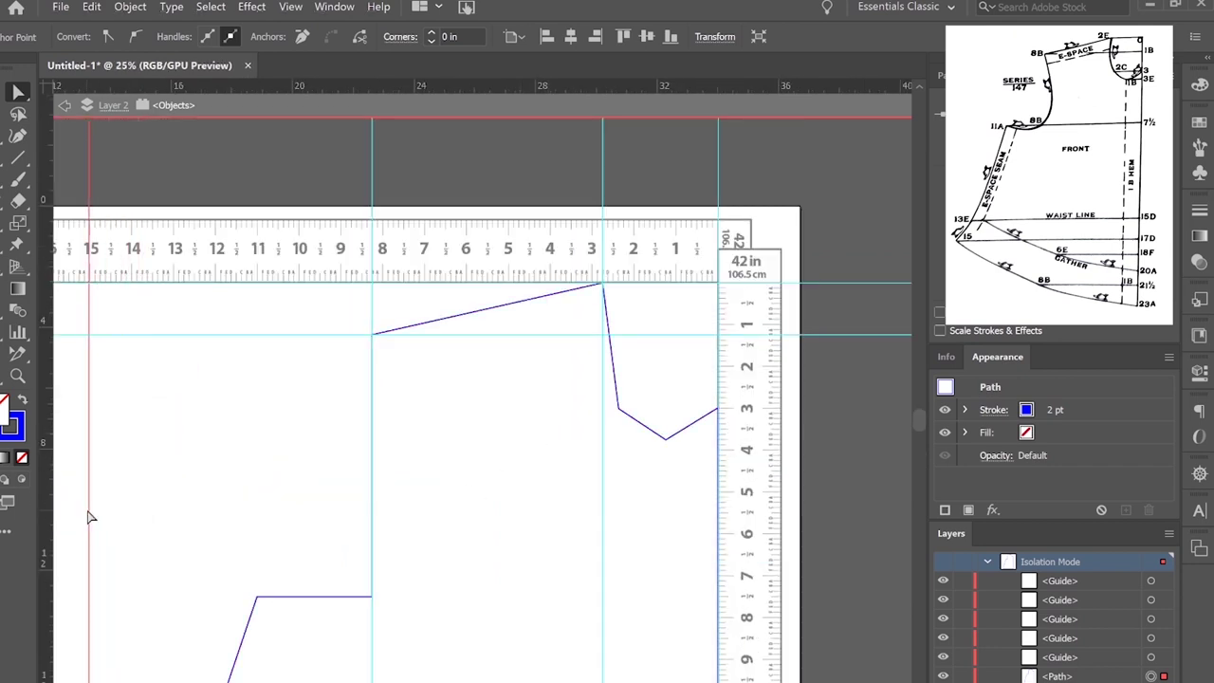
key("Right")
key("Right")
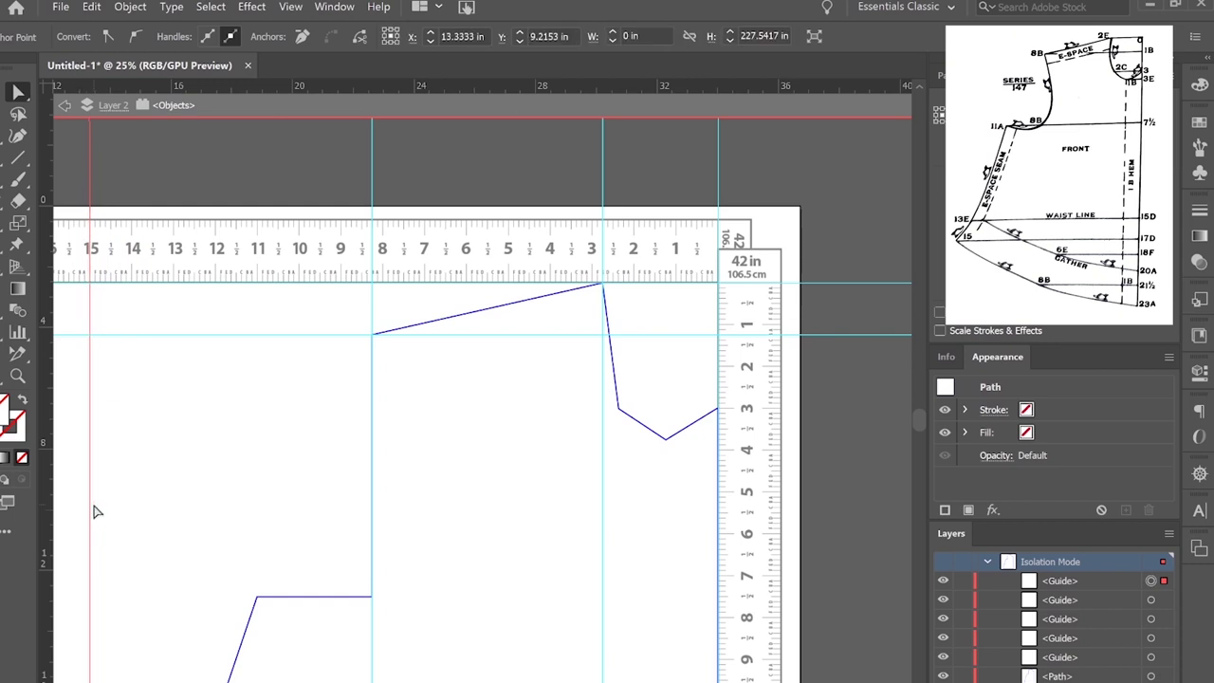
Move the horizontal guide from the 15D mark to the 17D mark on the vertical ruler.
scroll(328, 547, "down", 5)
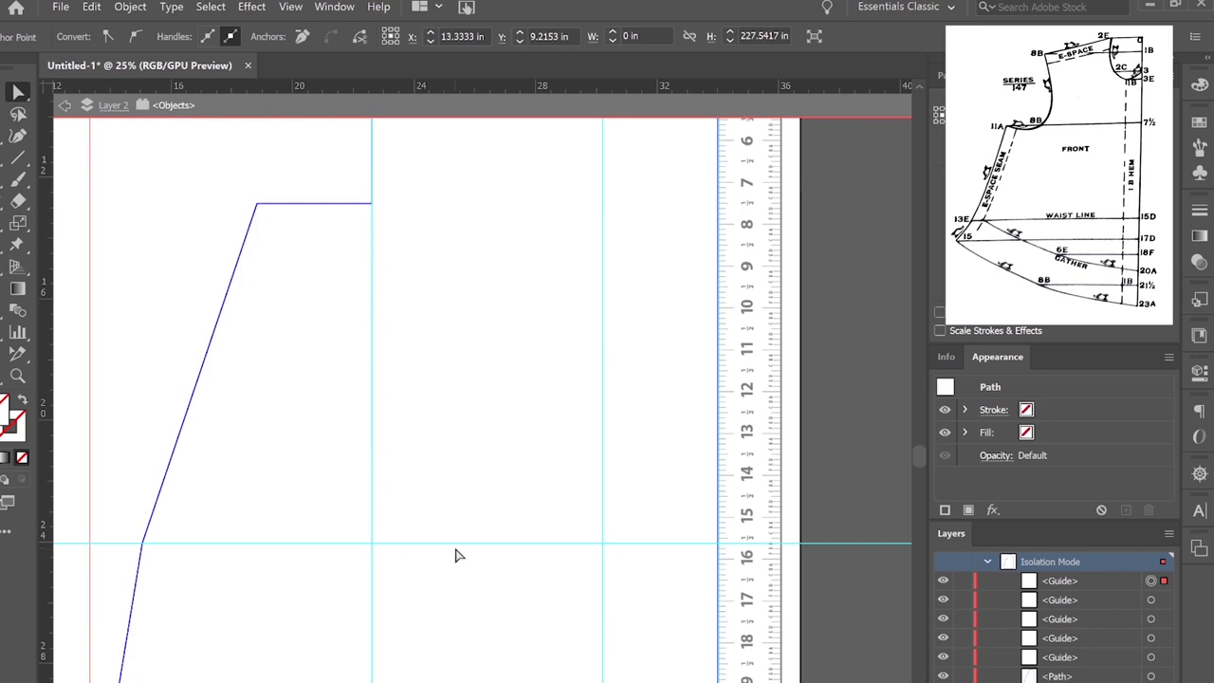
left_click_drag(458, 545, 476, 626)
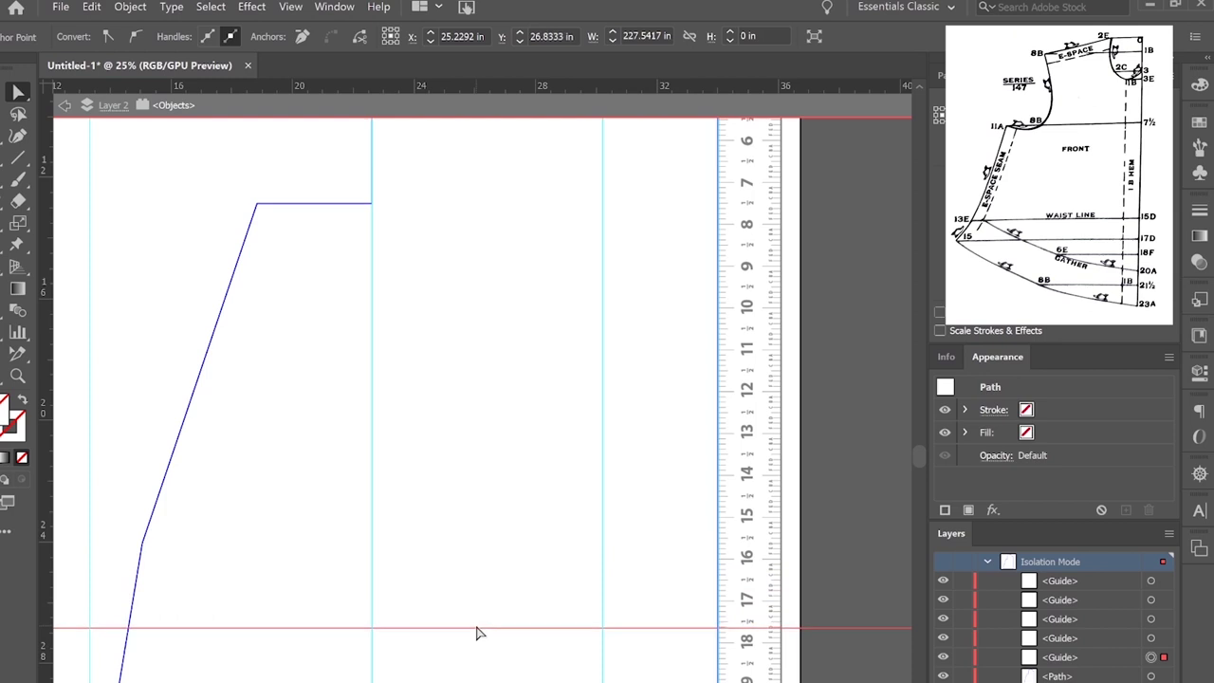
scroll(662, 628, "up", 3)
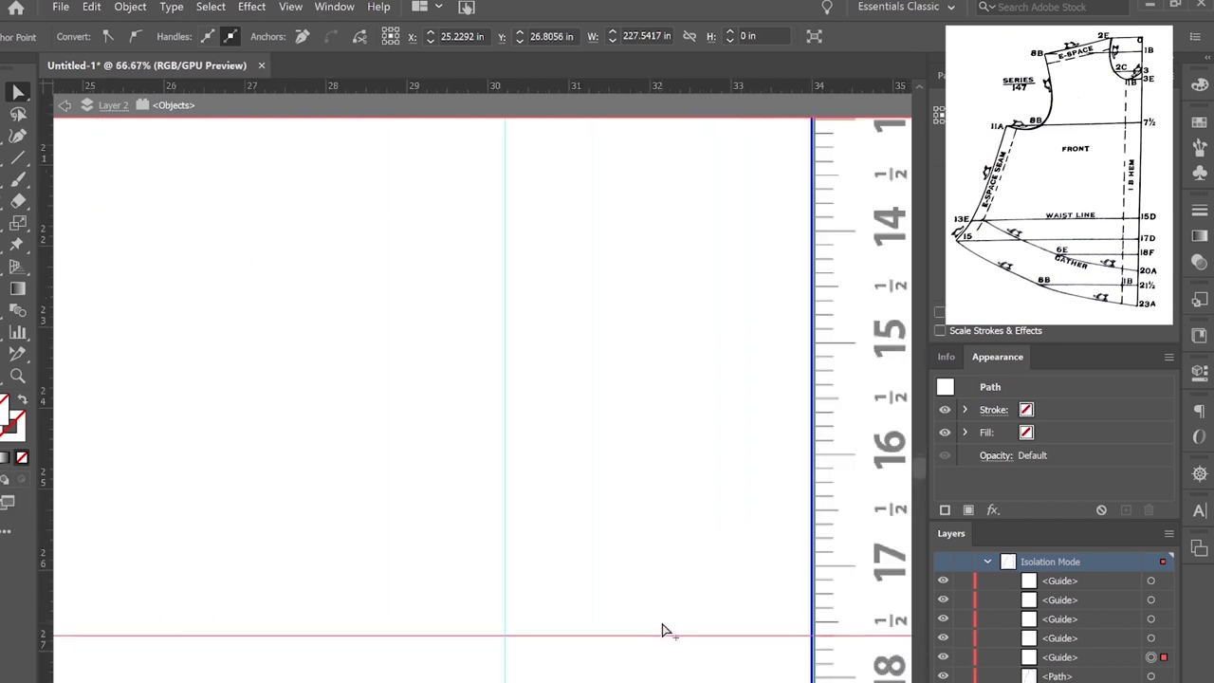
Move the path's bottom left corner anchor point to the 15 across, 17D down guide intersection.
scroll(664, 630, "down", 5)
scroll(249, 632, "up", 2)
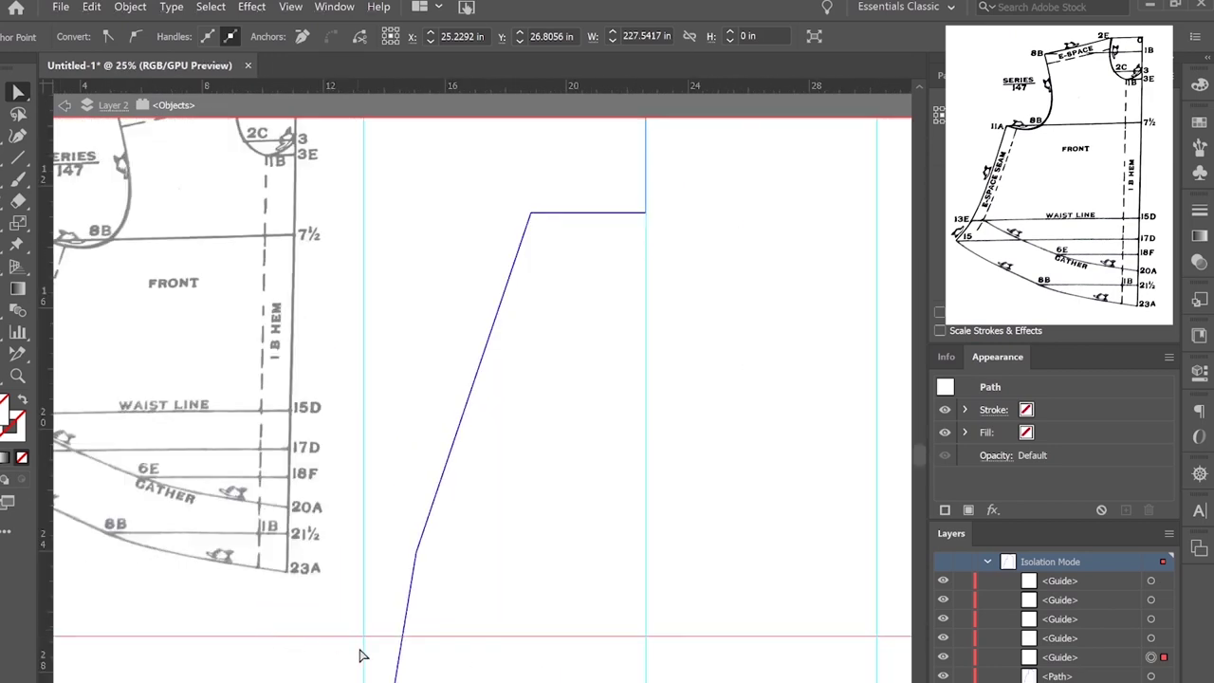
scroll(369, 655, "down", 3)
key("ctrl+a")
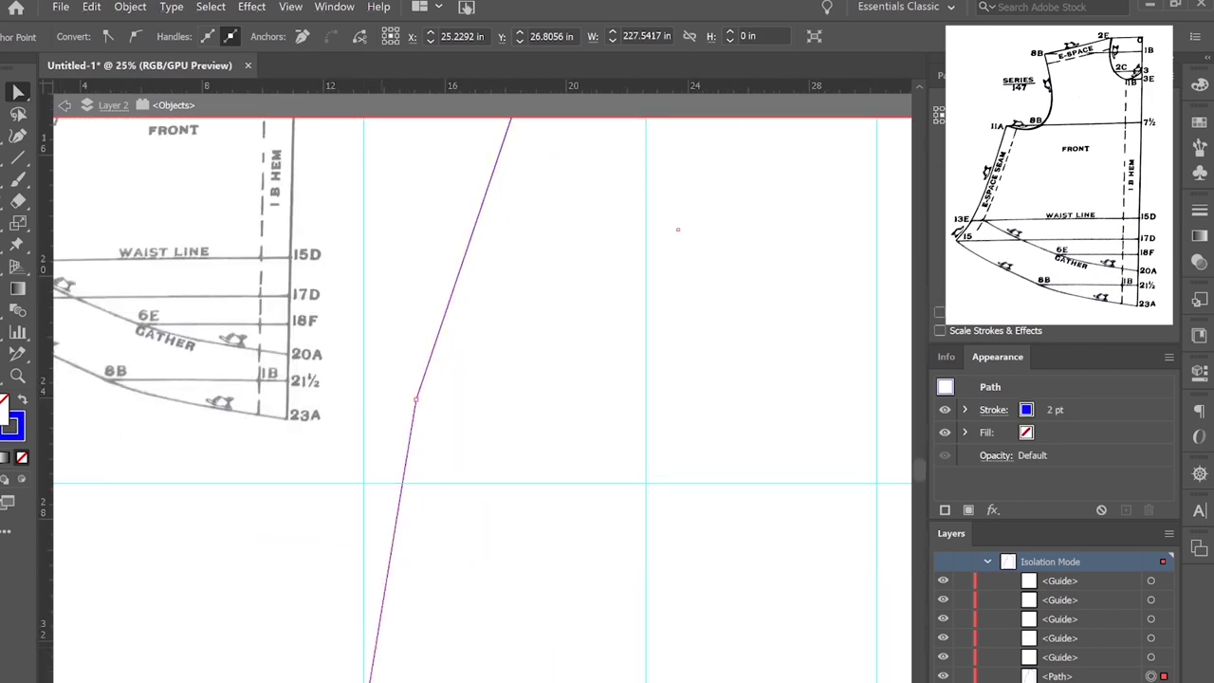
left_click_drag(370, 681, 363, 482)
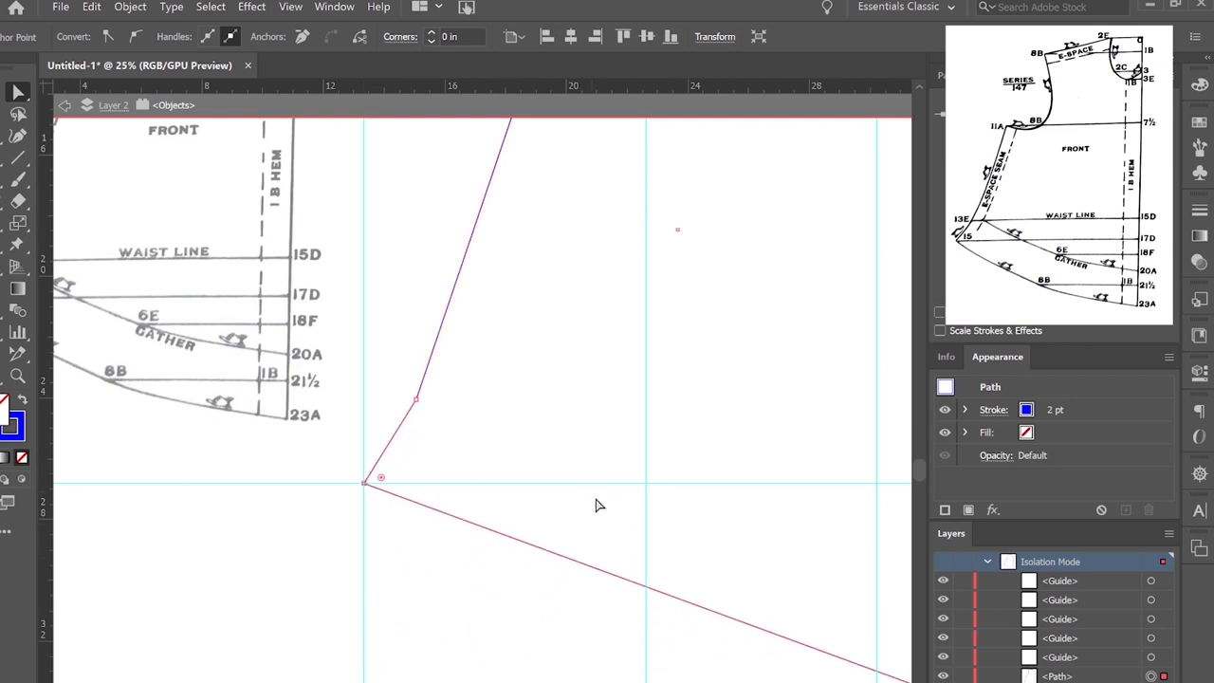
Move the horizontal guide from the 17D mark to the 21½ mark on the vertical ruler.
scroll(661, 543, "down", 2)
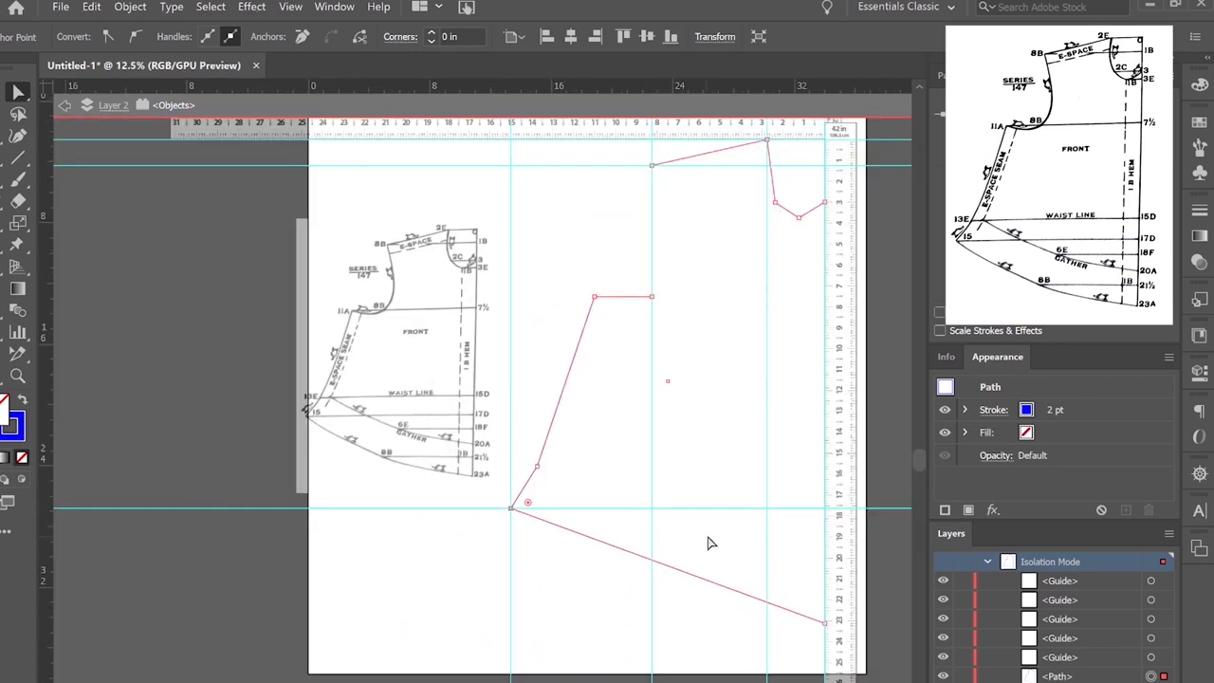
scroll(798, 590, "up", 3)
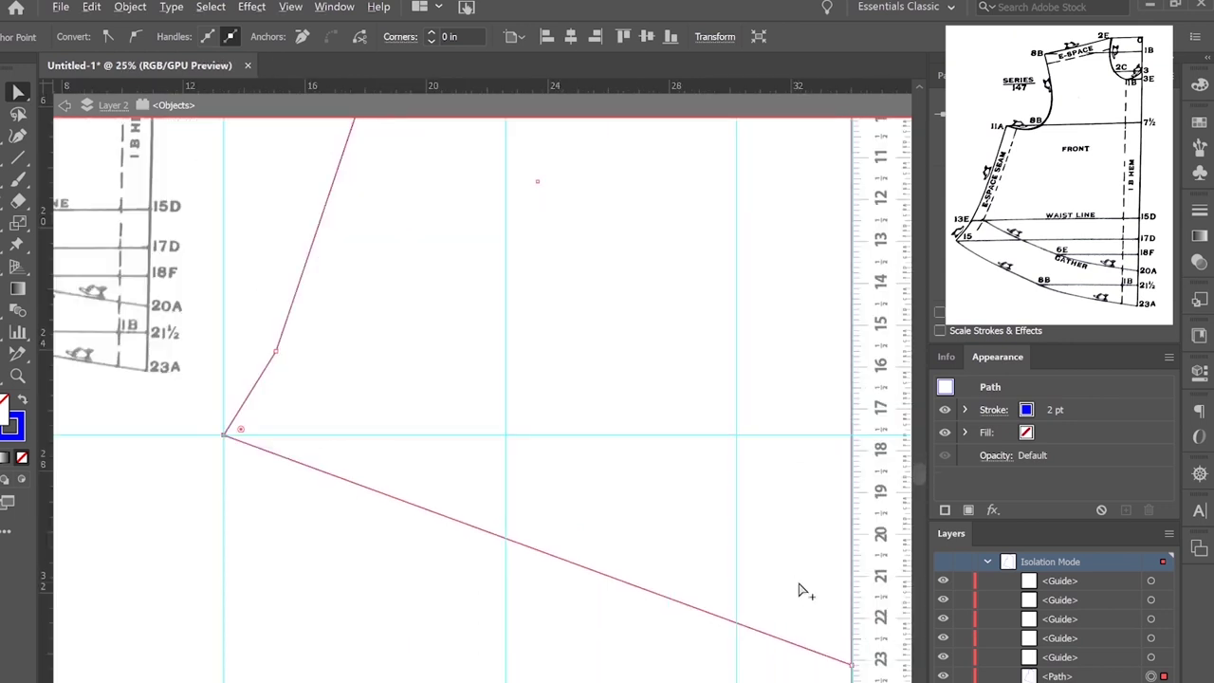
left_click_drag(826, 606, 711, 594)
scroll(669, 571, "up", 3)
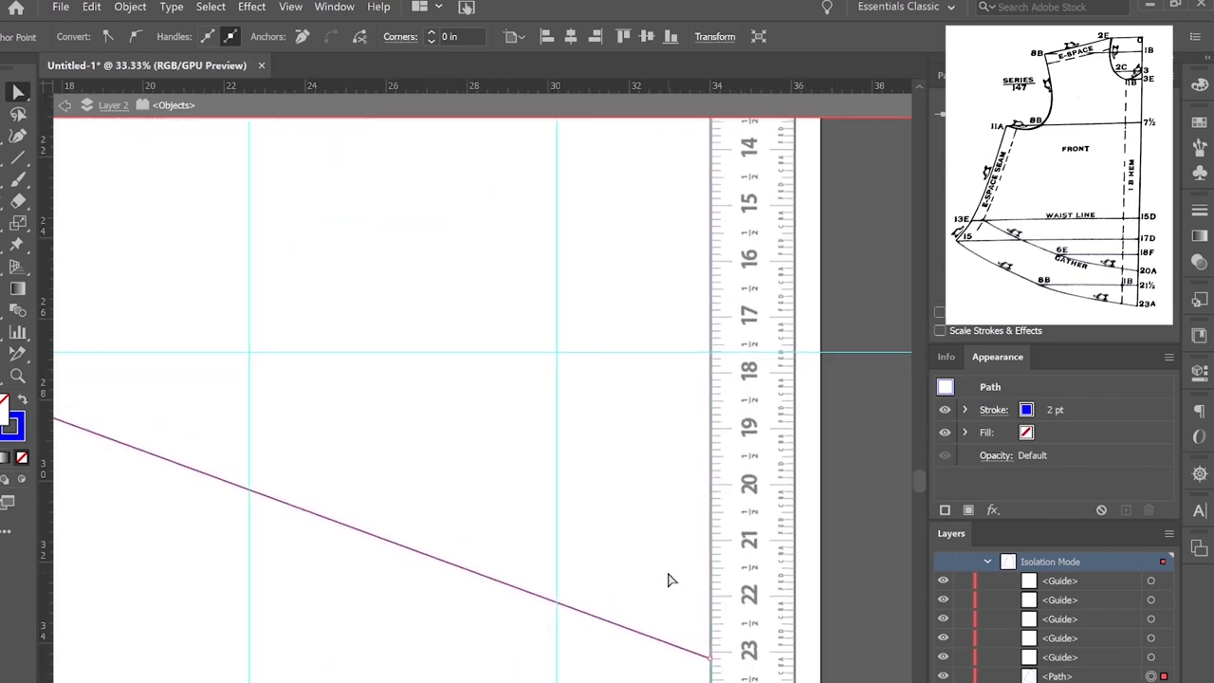
left_click_drag(720, 133, 737, 573)
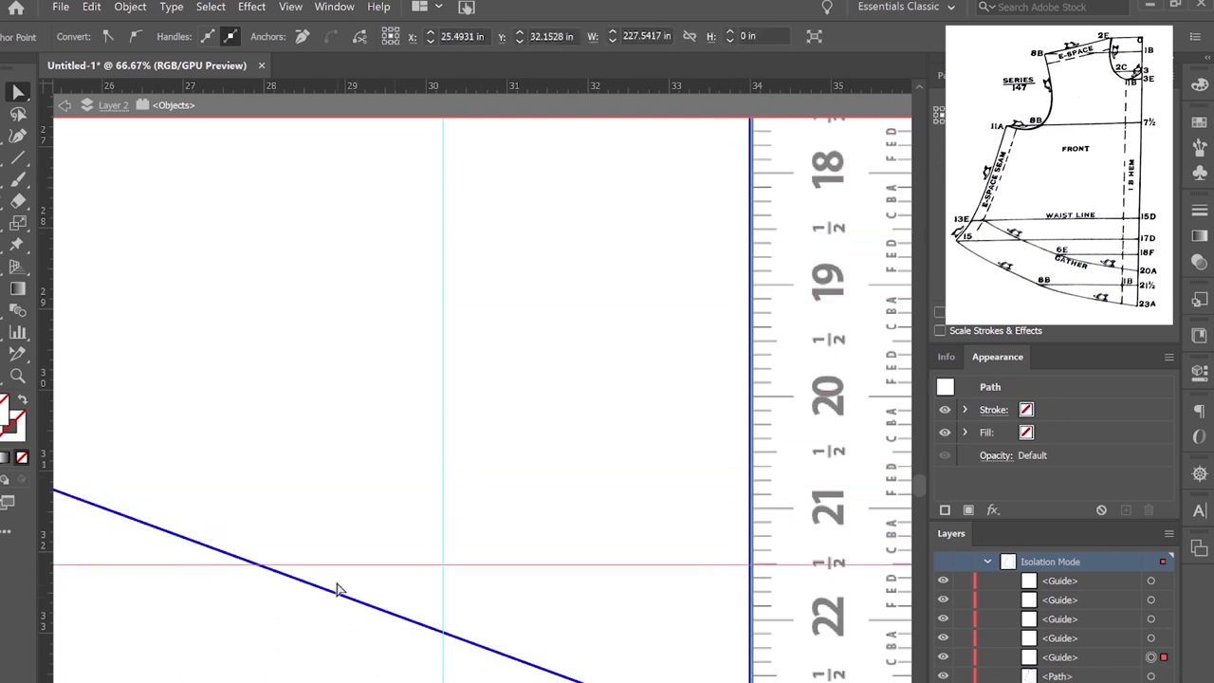
Add an anchor point on the path's bottom edge and move it to the 8B across, 21½ down guide intersection.
left_click_drag(332, 548, 710, 563)
scroll(512, 561, "down", 1)
scroll(496, 560, "down", 3)
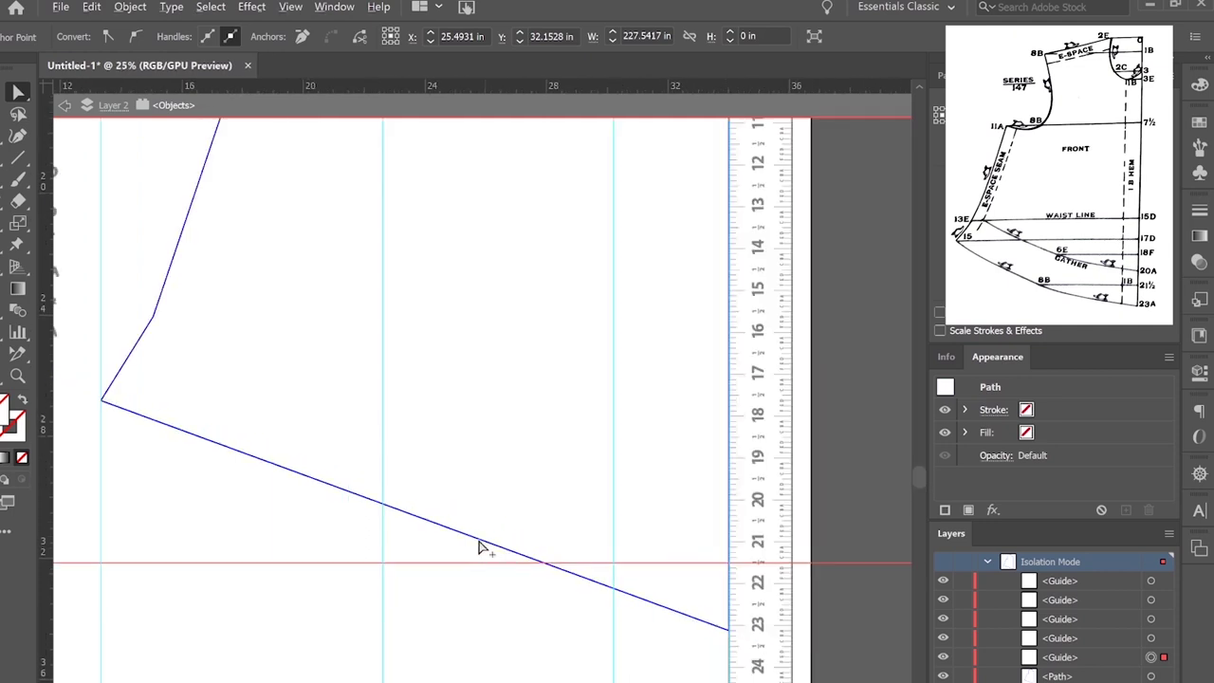
left_click(414, 522)
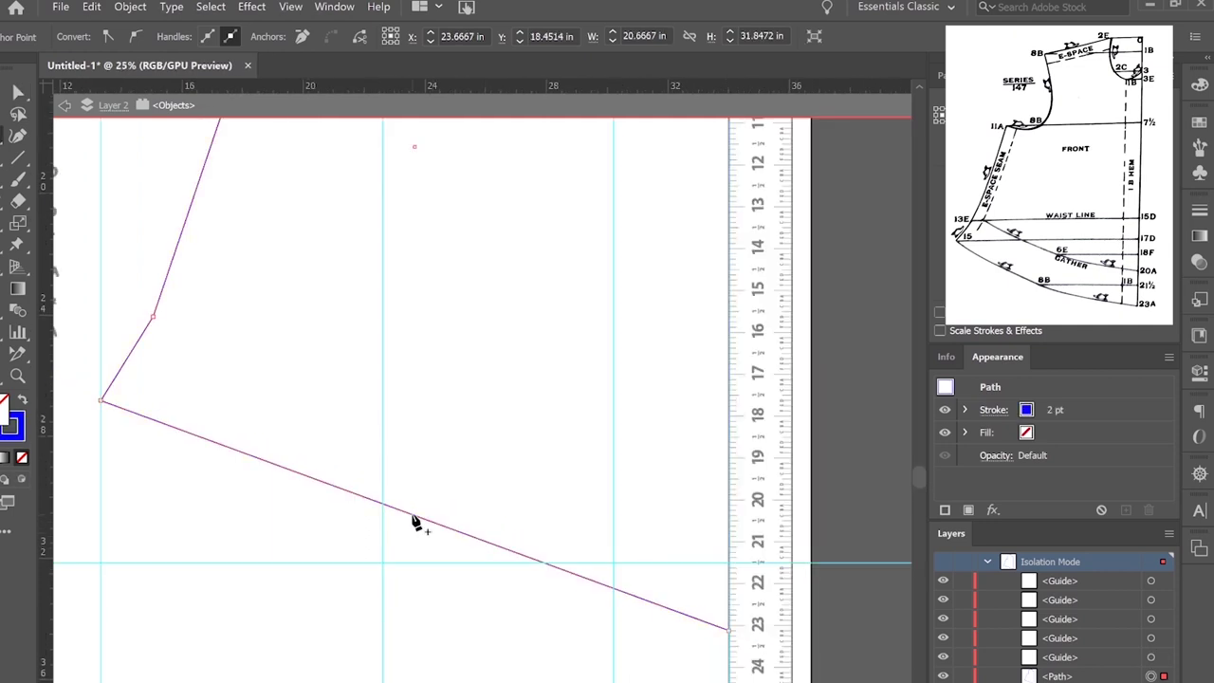
left_click(412, 517)
left_click_drag(412, 517, 384, 565)
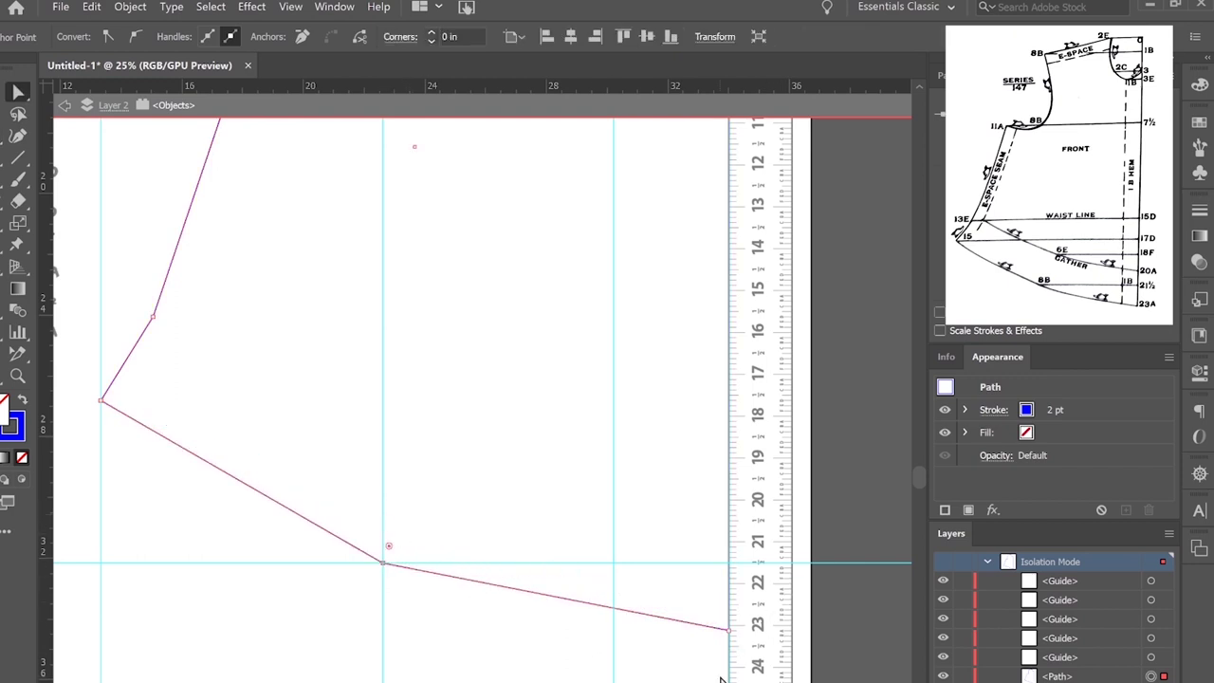
Deselect the path and delete the construction guides, keeping only the two along the rulers' inner edges.
scroll(717, 407, "up", 15)
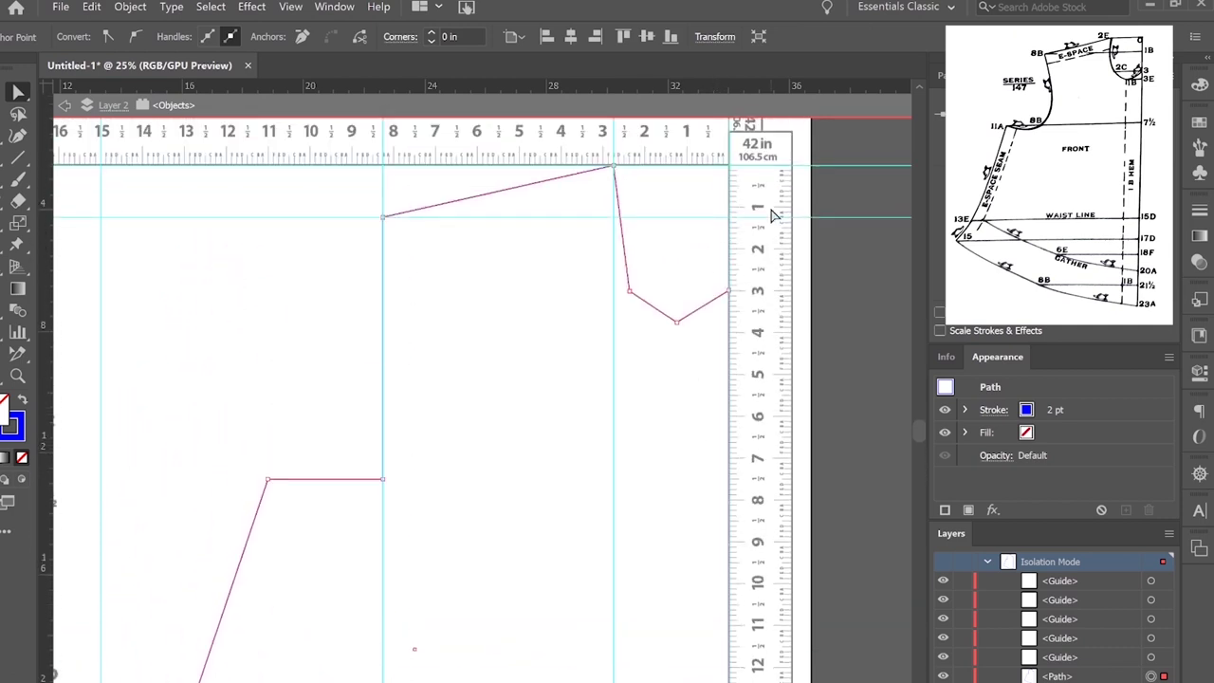
left_click(8, 100)
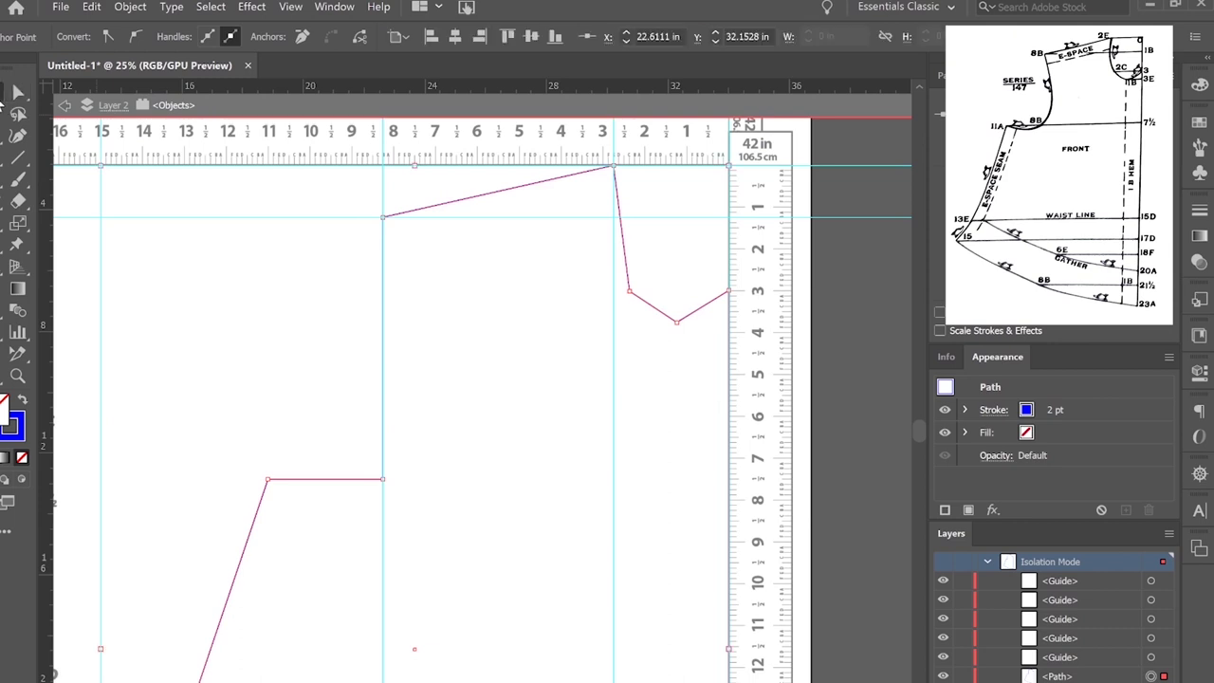
left_click(278, 313)
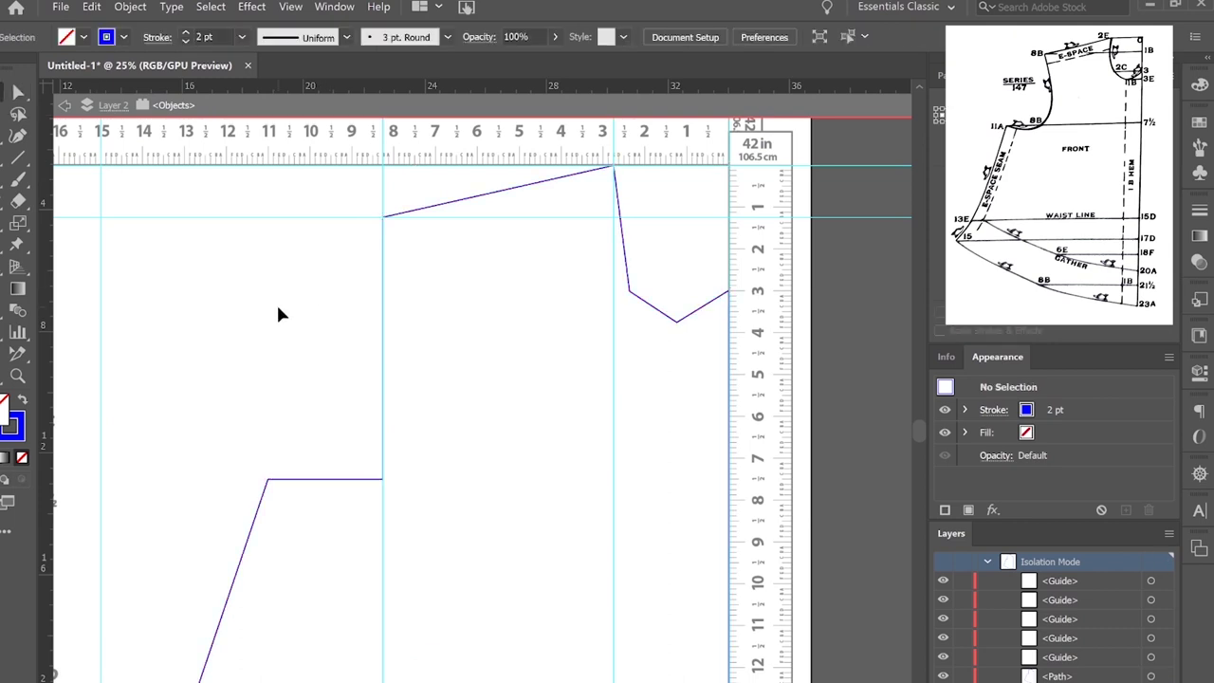
scroll(347, 265, "down", 2)
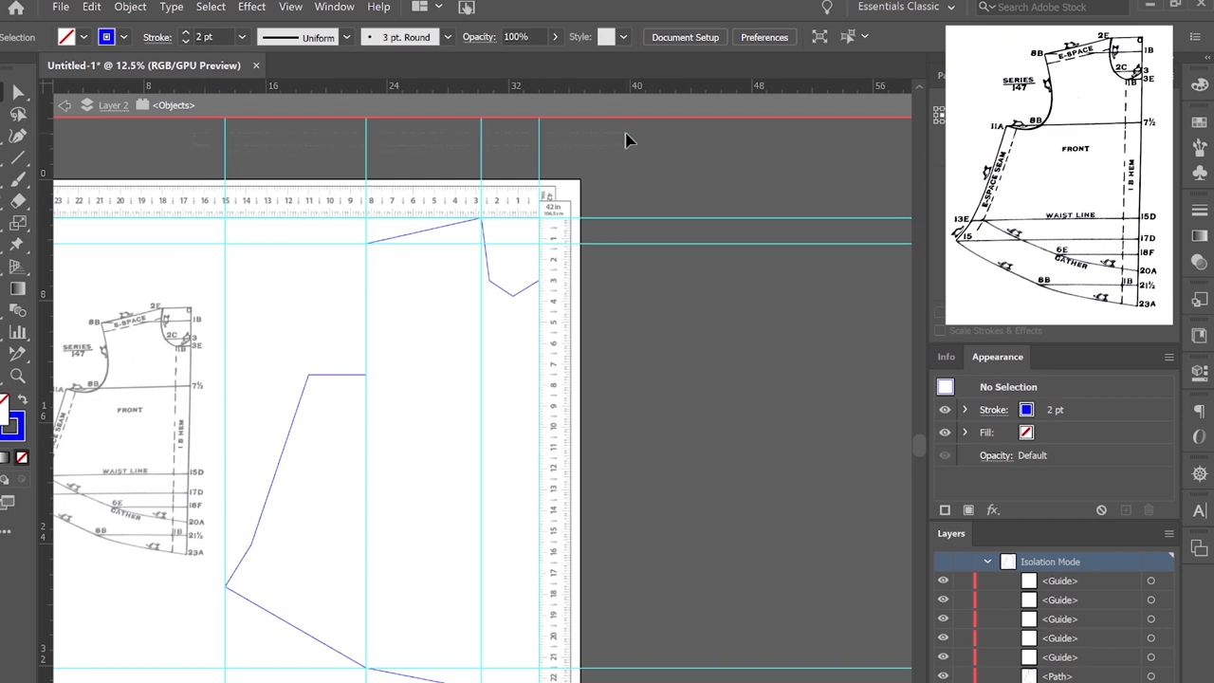
key("ctrl+a")
key("Delete")
left_click(682, 669)
key("Delete")
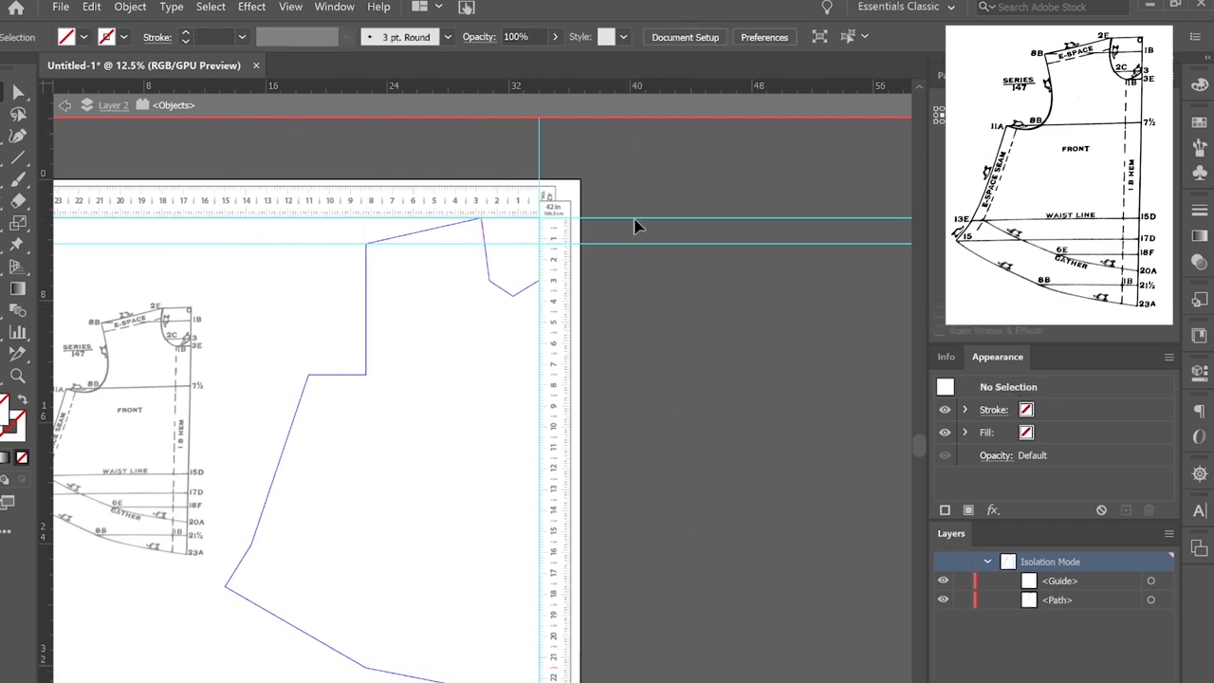
key("ctrl+a")
key("Delete")
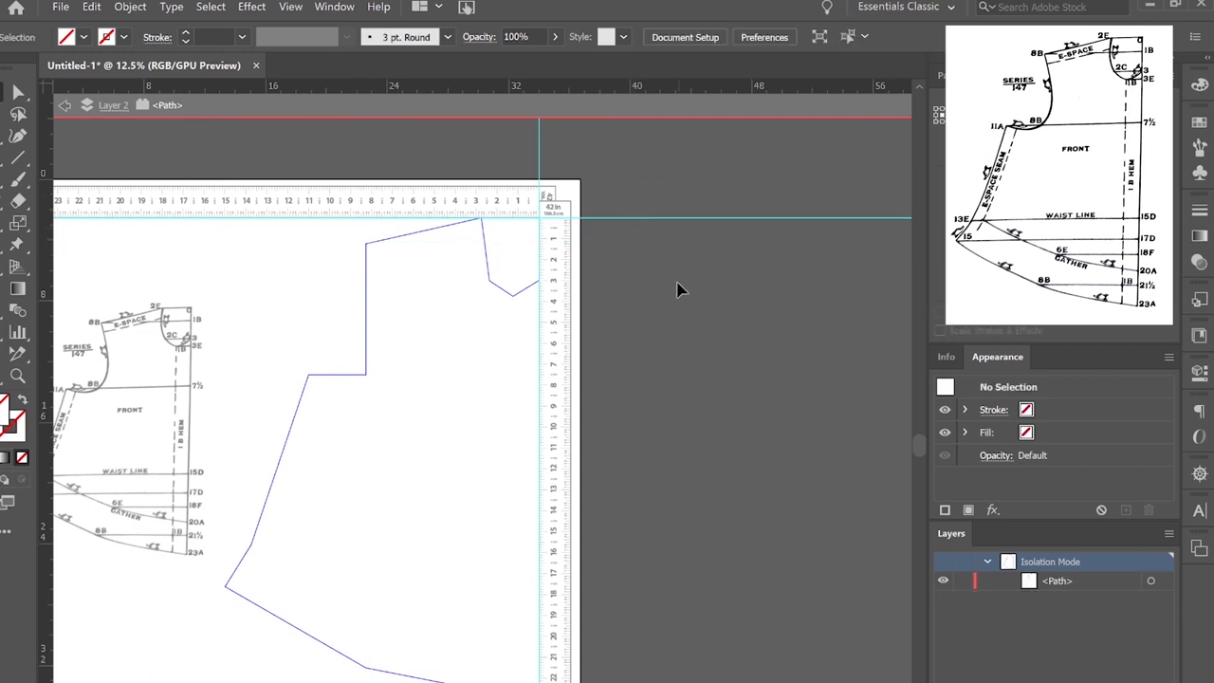
scroll(510, 349, "up", 4)
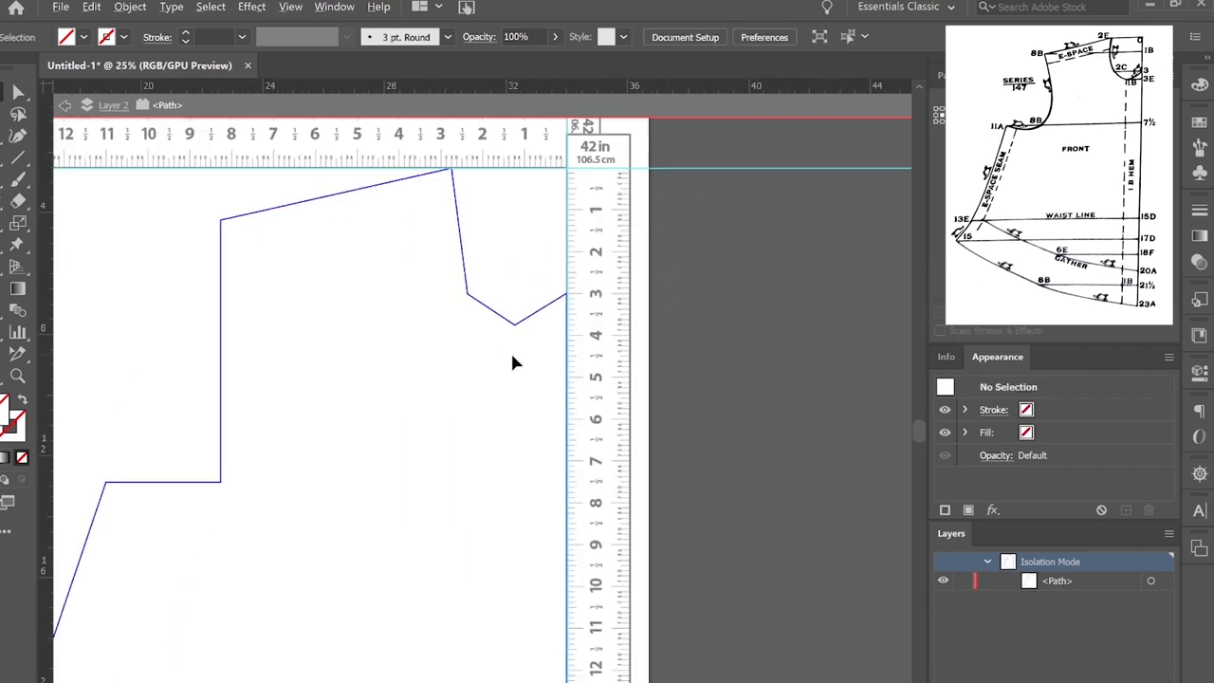
Curve the front neckline by converting its anchor points at 1B across, 3E down and 2C across, 3 down to smooth points.
scroll(519, 303, "up", 4)
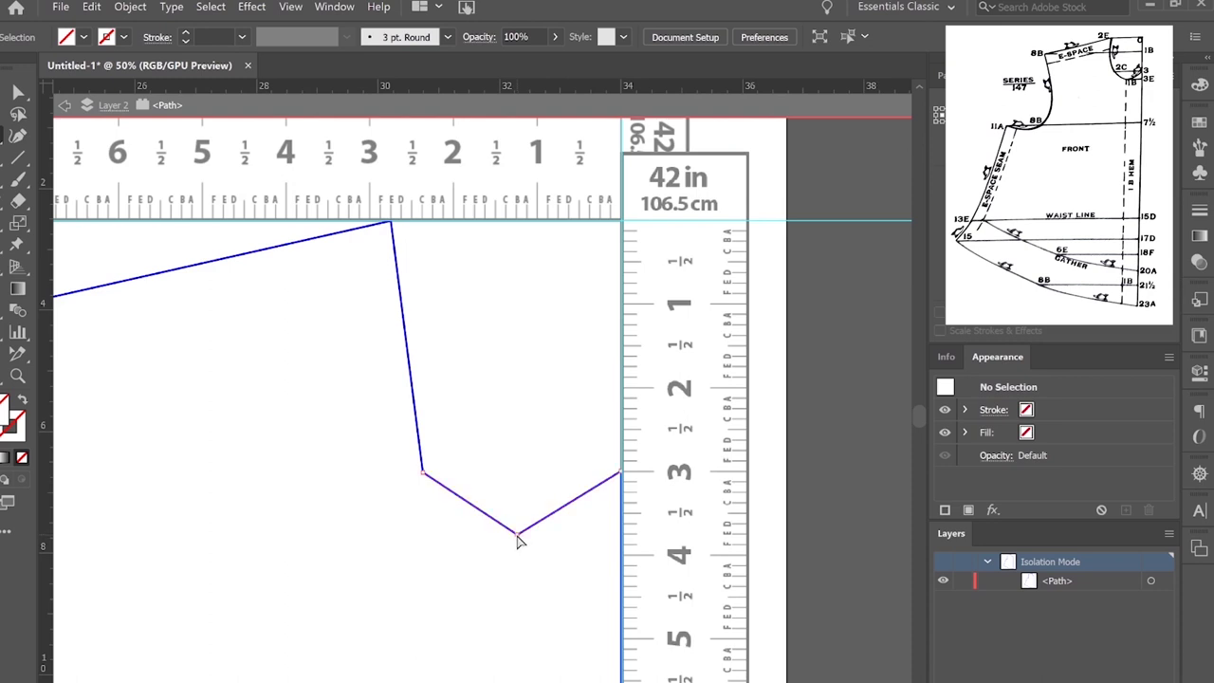
left_click_drag(517, 535, 477, 544)
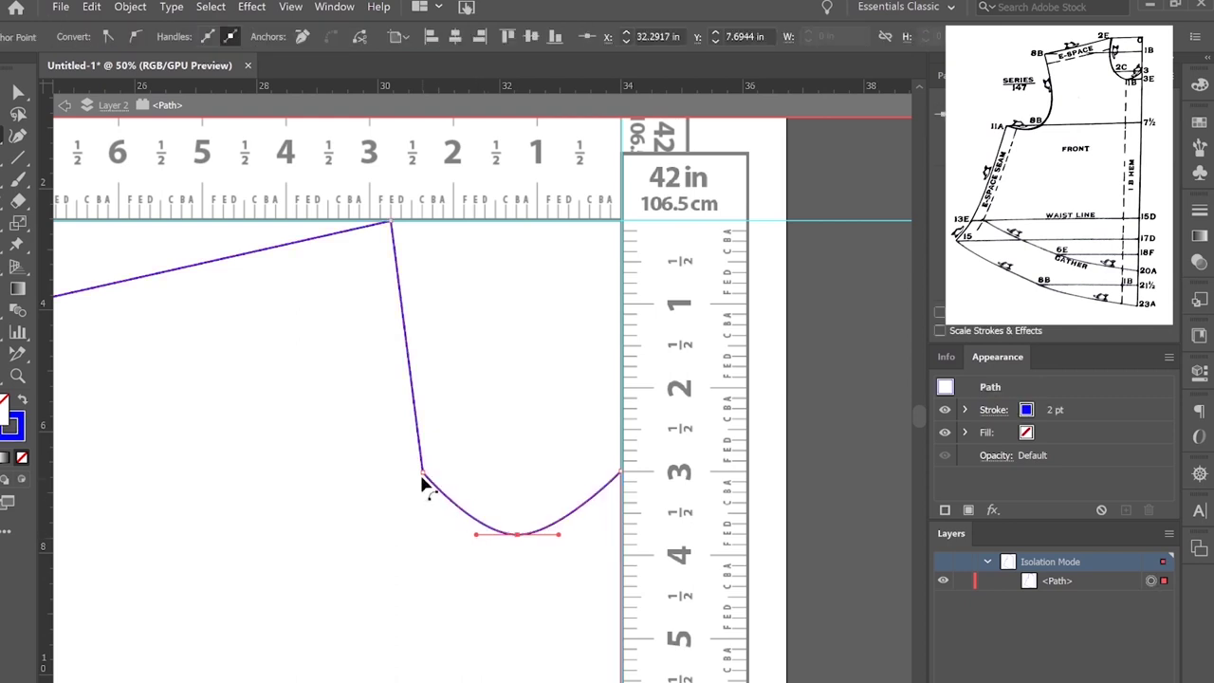
mouse_move(421, 478)
left_mouse_down()
mouse_move(397, 413)
mouse_move(396, 434)
left_mouse_up()
Curve the armhole by converting the inner corner anchor point at 8B across, 7½ down to a smooth point.
scroll(396, 432, "down", 2)
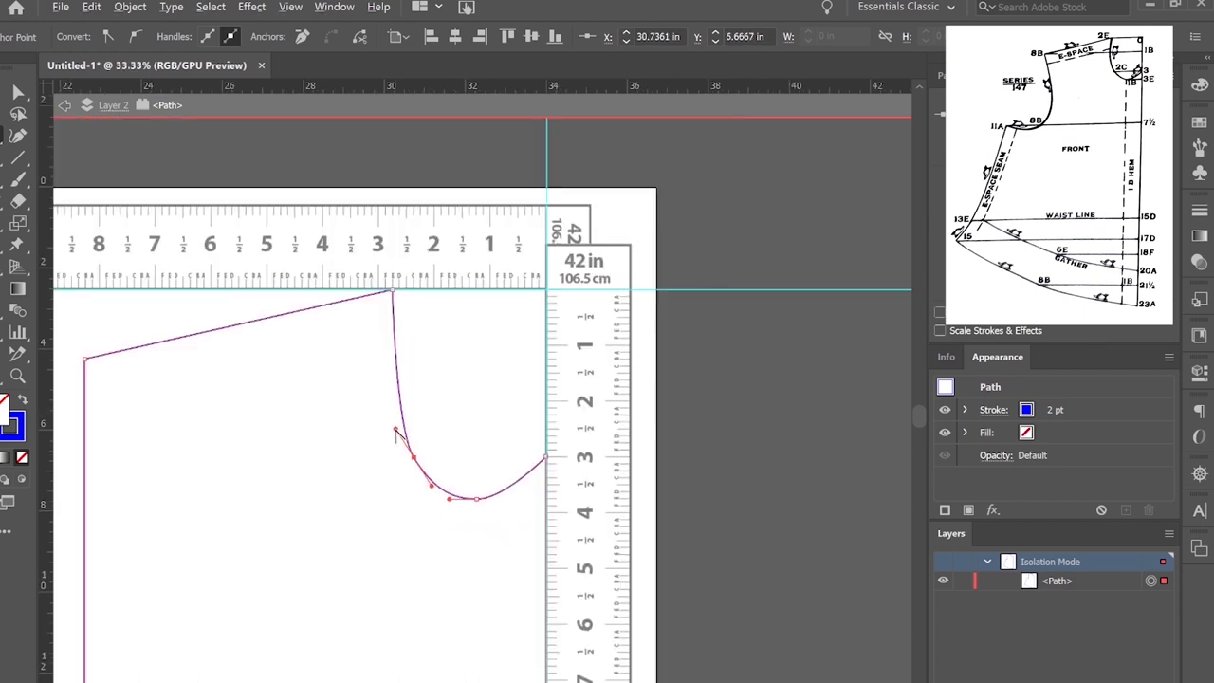
left_click_drag(275, 544, 461, 487)
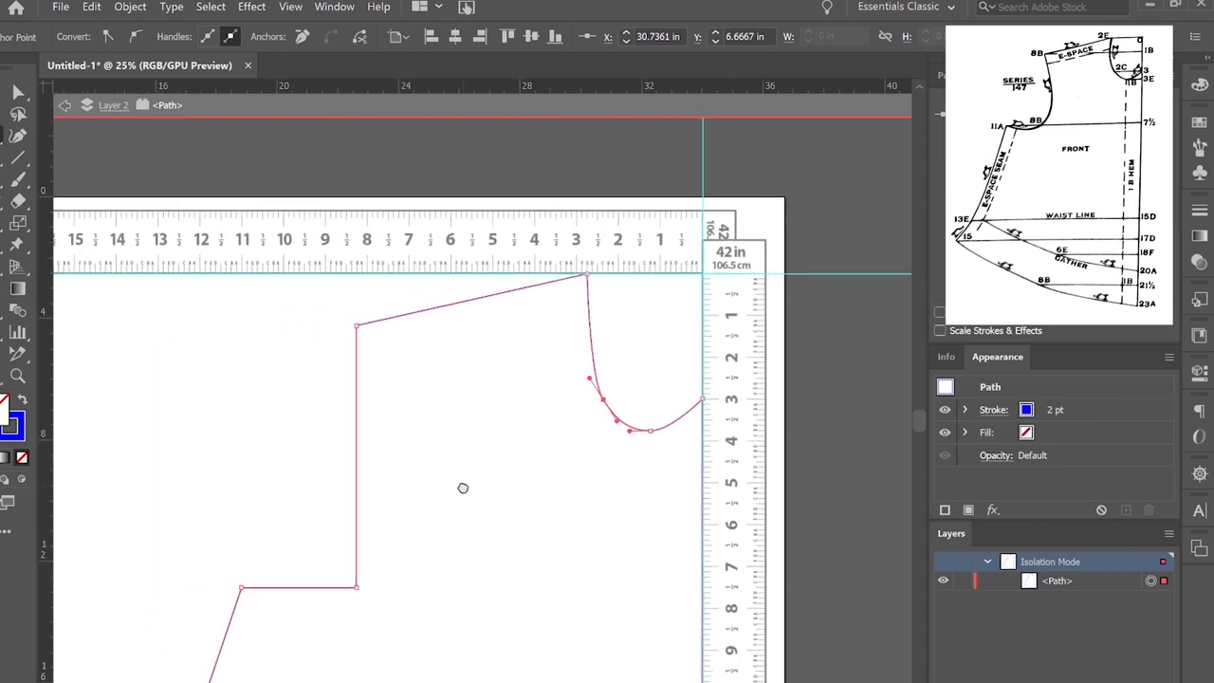
left_click_drag(356, 586, 317, 612)
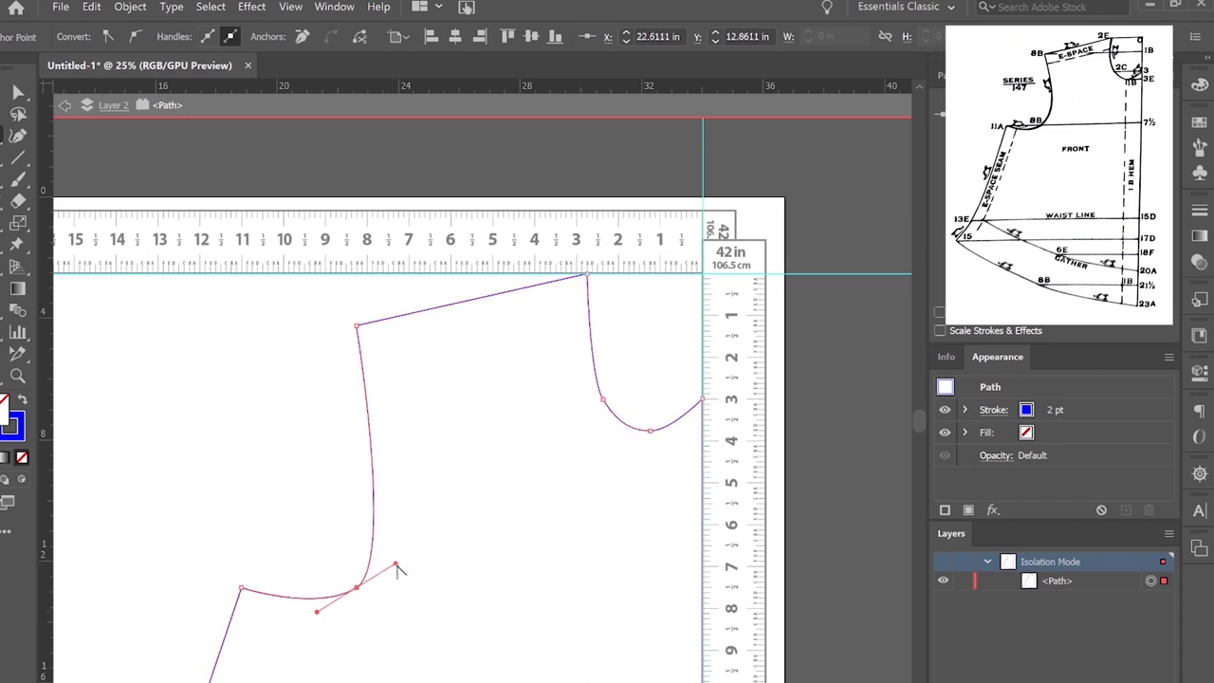
Smooth the side seam at the waistline anchor point, 13E across, so it bends gently toward the lower corner.
scroll(366, 582, "down", 5)
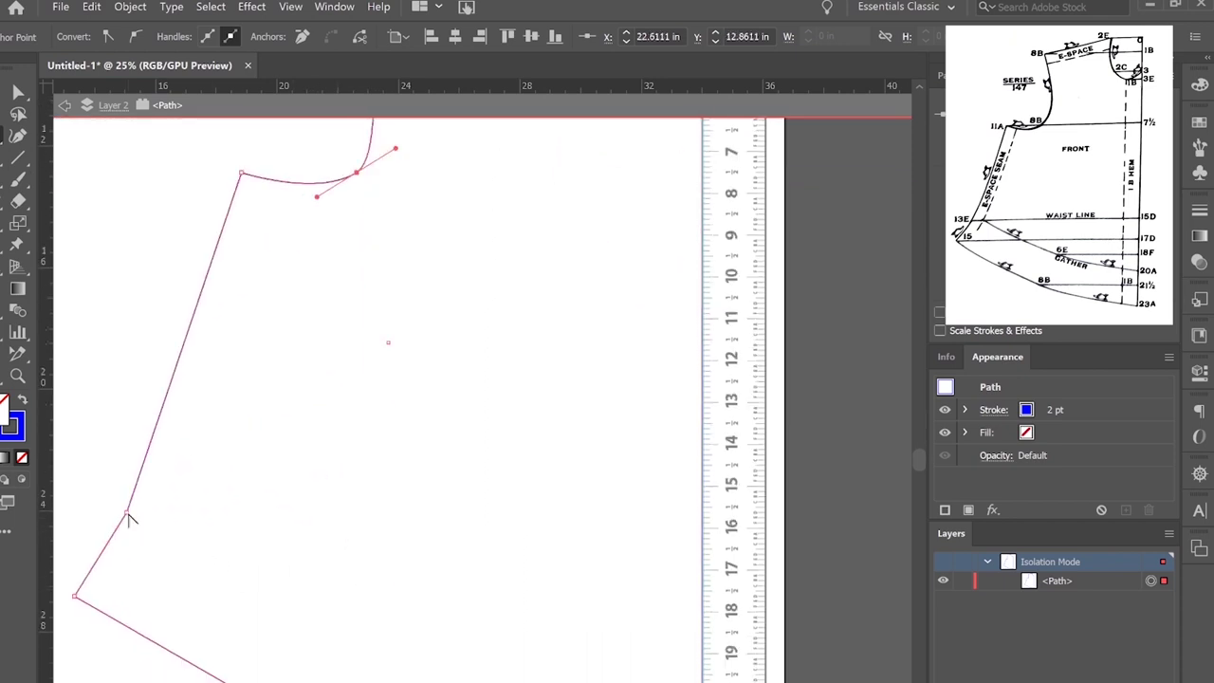
left_click_drag(126, 513, 111, 551)
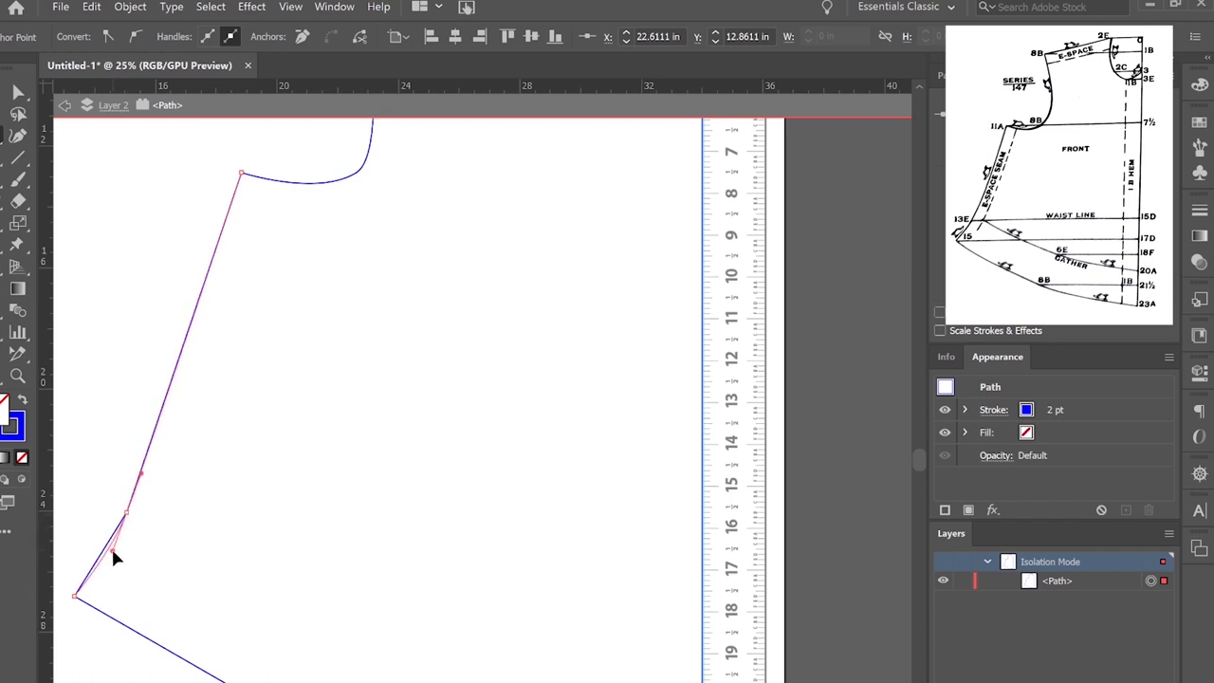
left_click_drag(113, 552, 112, 553)
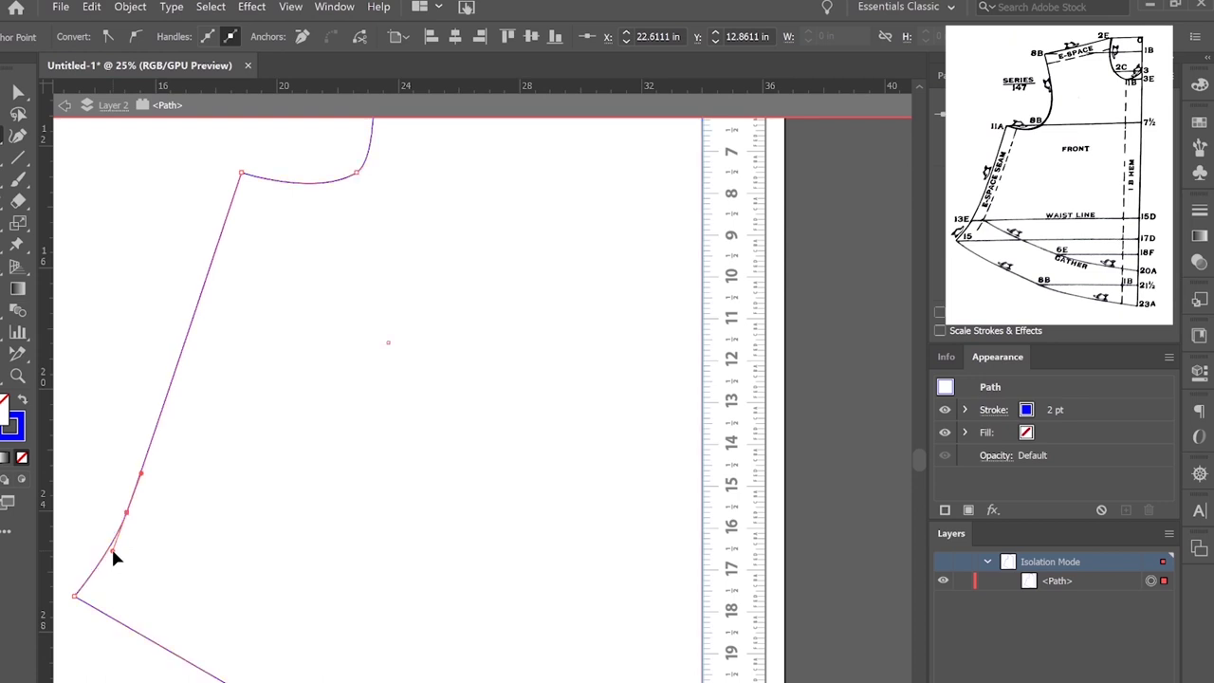
Curve the front's bottom edge by converting the 8B across, 21½ down anchor point to a smooth point with long handles.
scroll(195, 498, "down", 2)
scroll(194, 498, "down", 3)
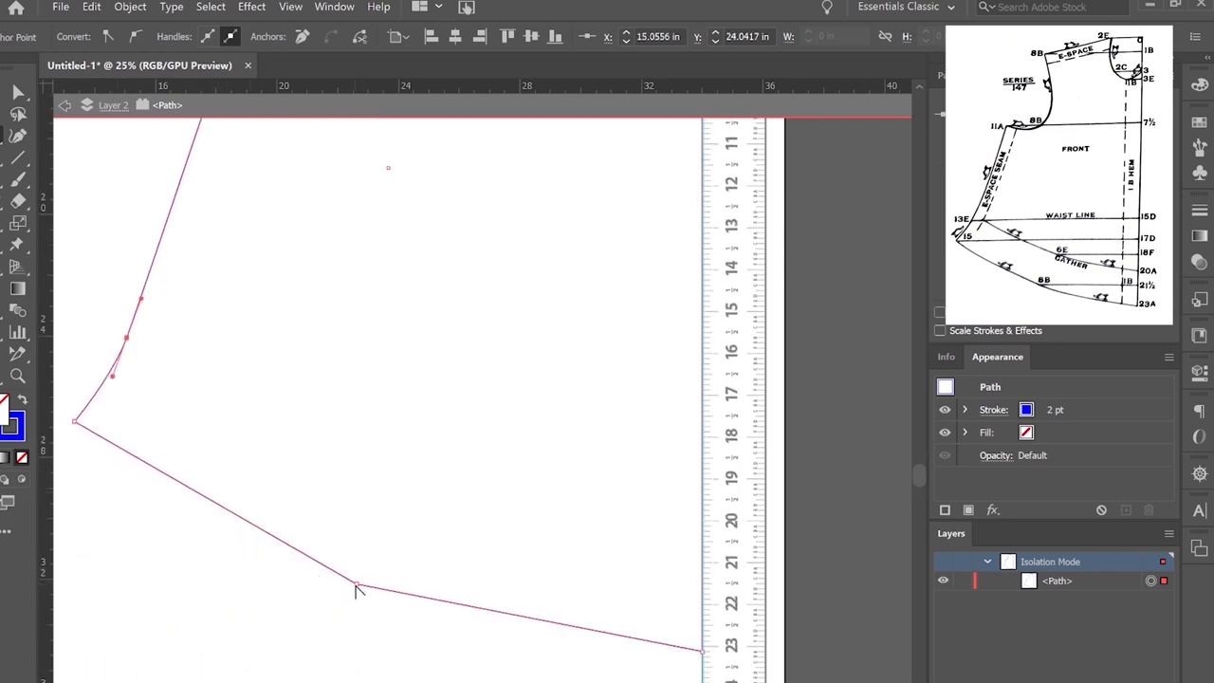
left_click_drag(357, 586, 503, 641)
left_click_drag(503, 646, 502, 645)
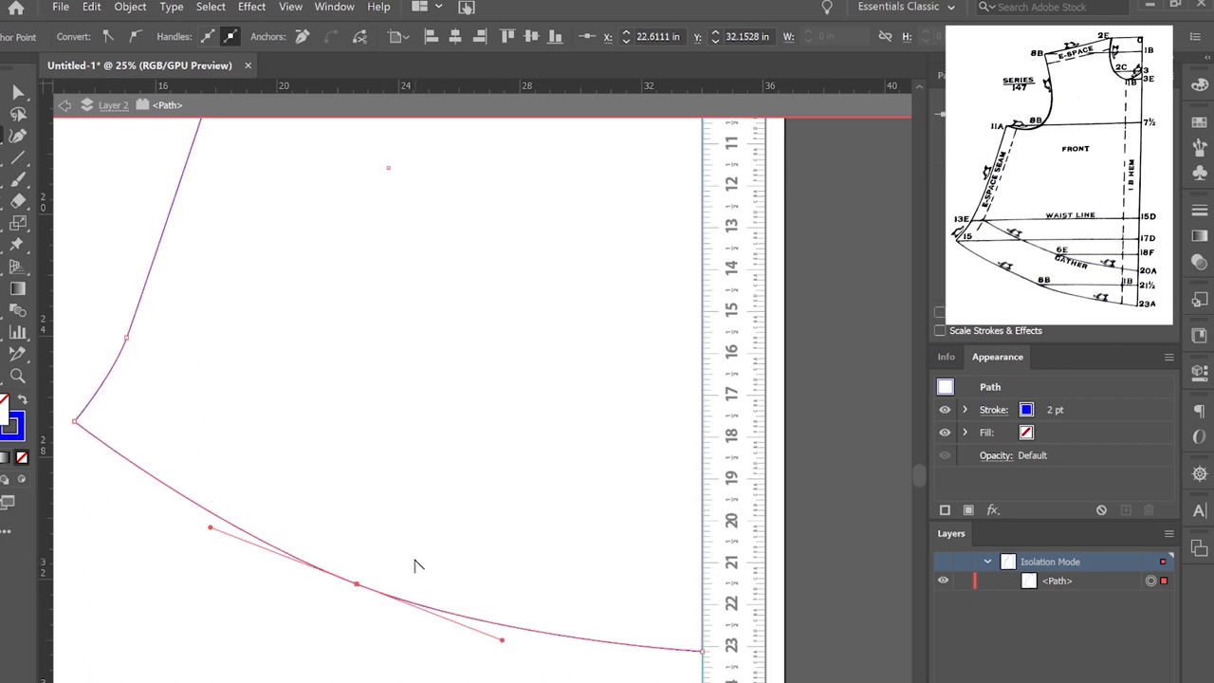
Deselect the front path and exit isolation mode.
scroll(413, 553, "down", 2)
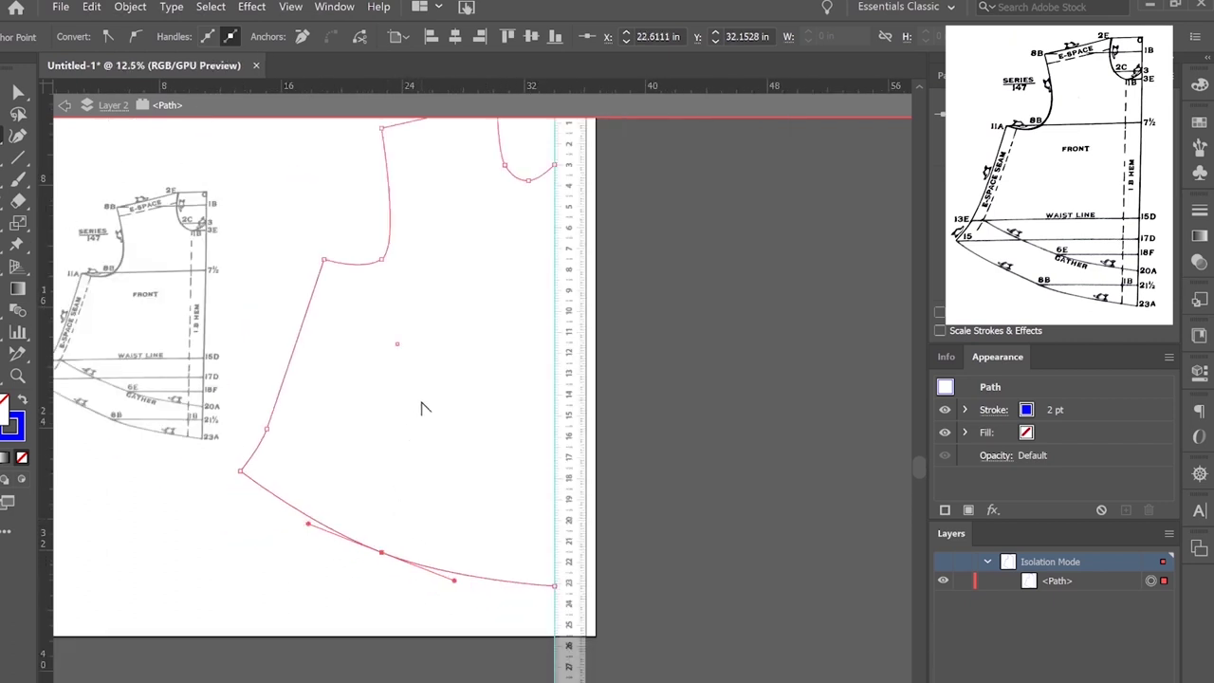
scroll(422, 408, "up", 2)
scroll(422, 408, "up", 1)
key("v")
left_click(197, 286)
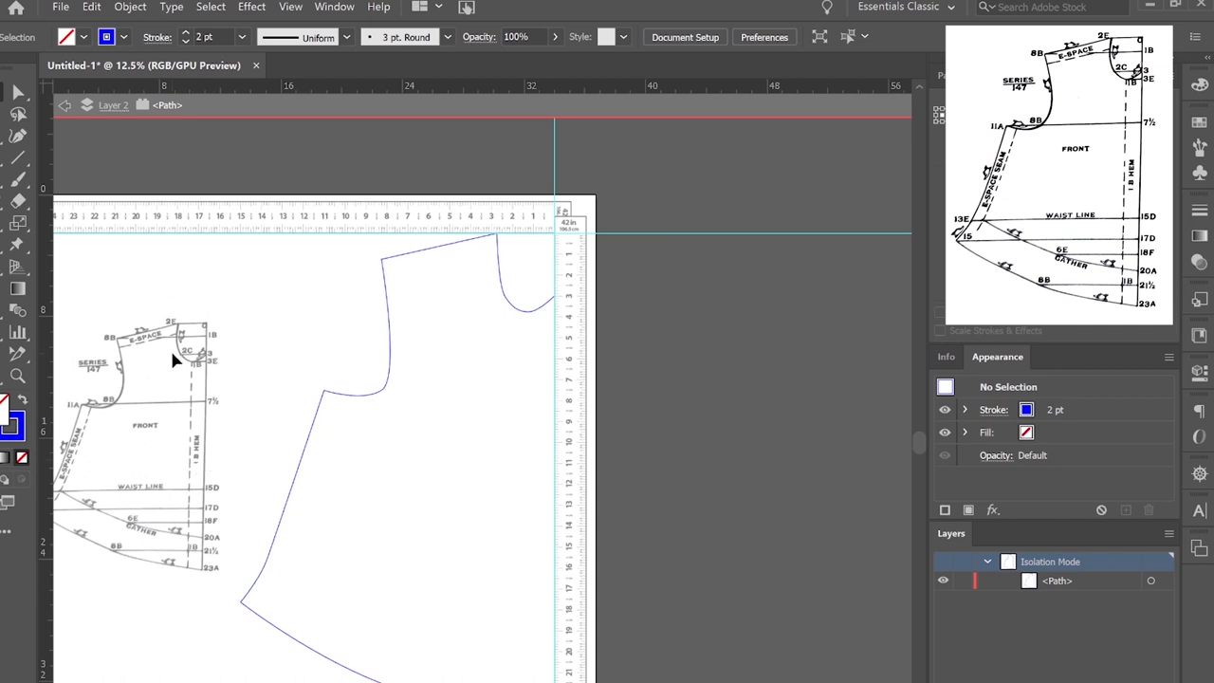
key("Escape")
Examine the diagram's dashed seam allowance lines at the shoulder and side seam, and the front hem line with its width label.
scroll(137, 351, "up", 4)
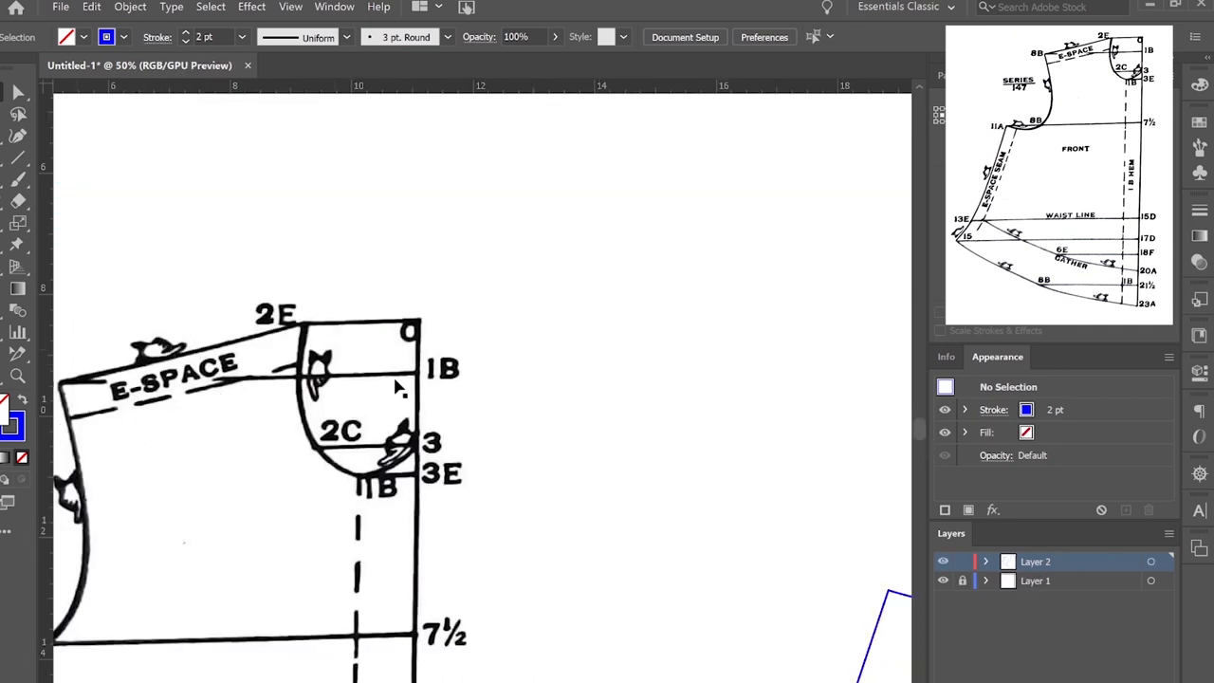
scroll(172, 480, "down", 3)
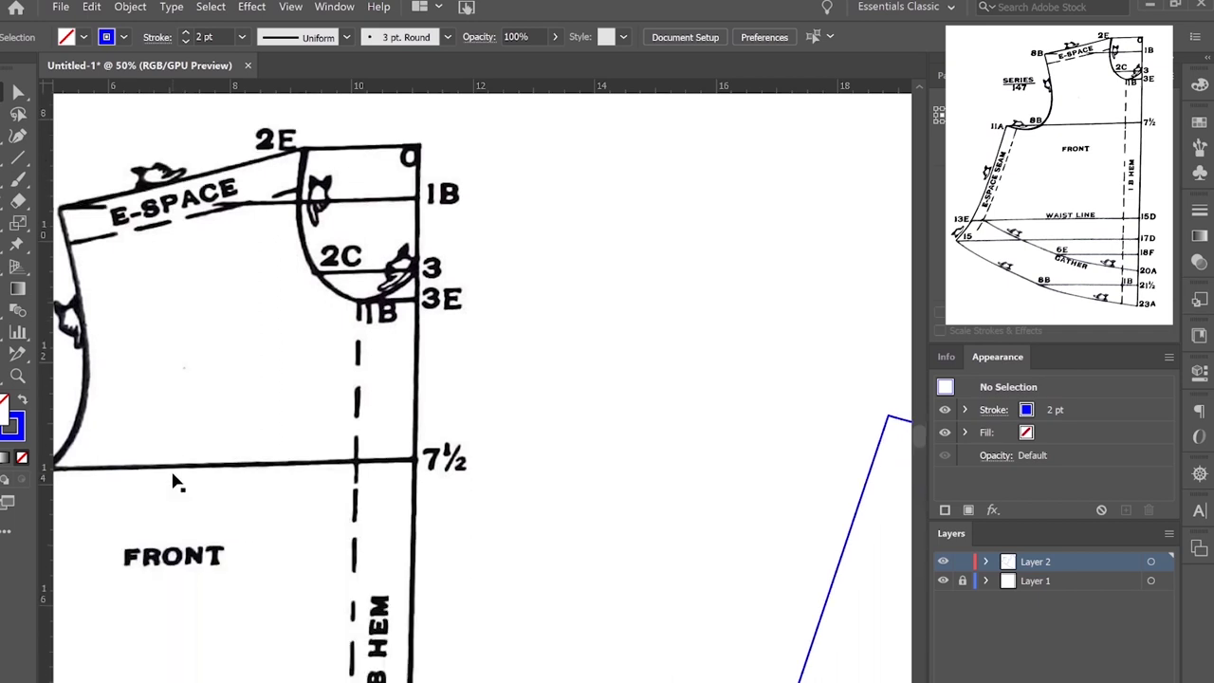
left_click_drag(176, 499, 533, 313)
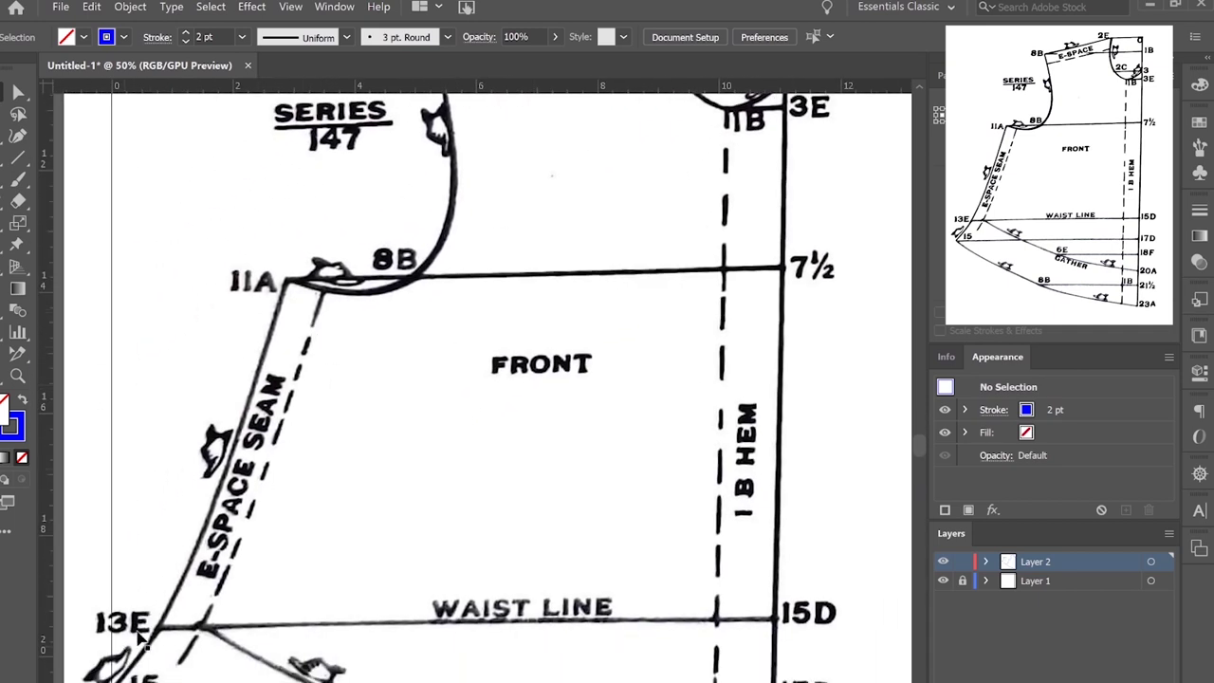
scroll(463, 459, "down", 3)
scroll(522, 448, "up", 3)
scroll(596, 427, "down", 2)
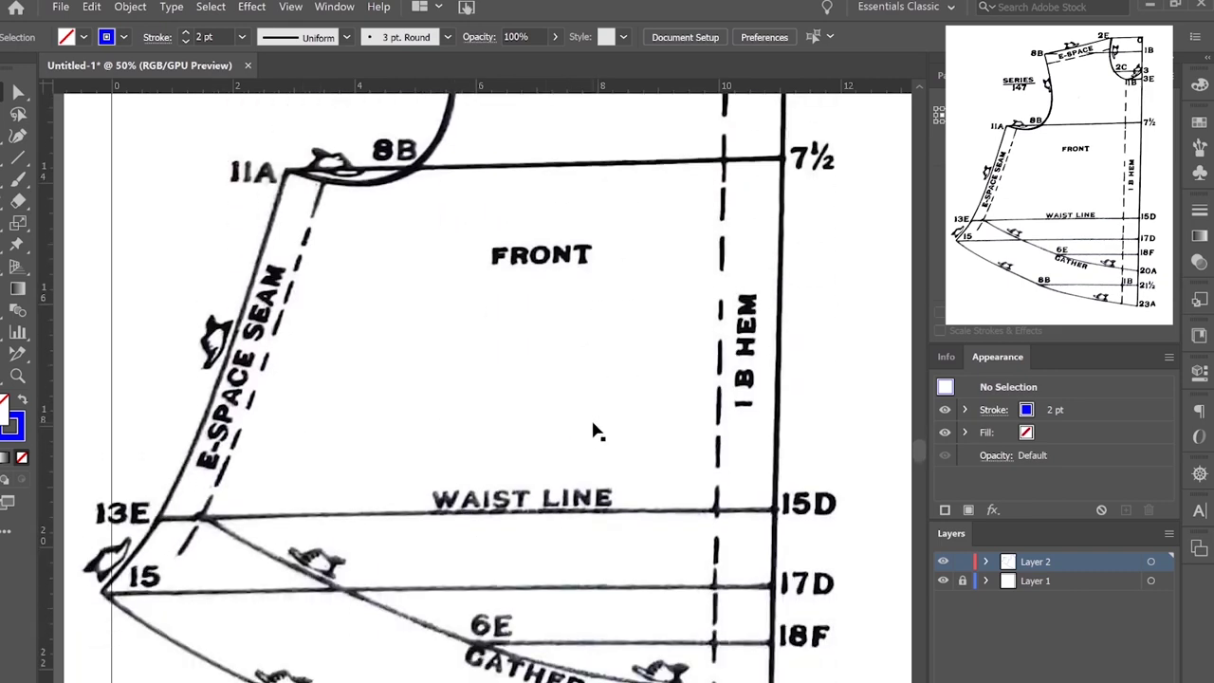
left_click_drag(685, 406, 426, 629)
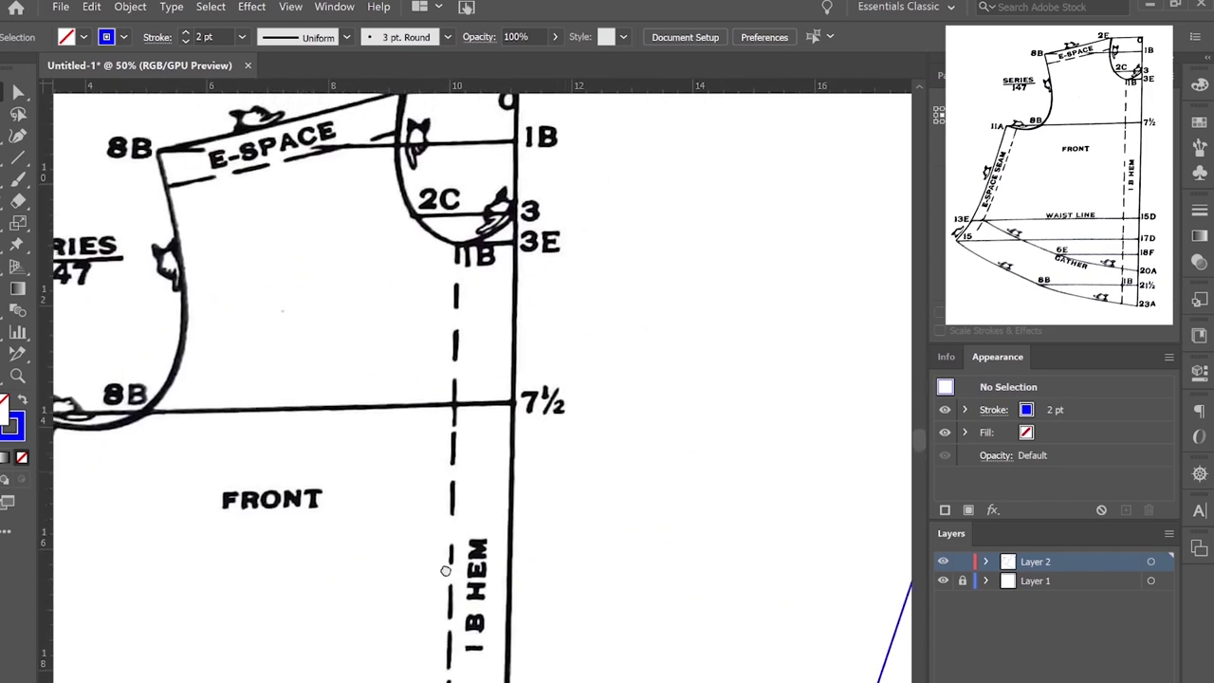
left_click_drag(826, 241, 422, 504)
scroll(466, 486, "down", 1)
scroll(465, 484, "down", 1)
scroll(470, 479, "down", 5)
Draw a rectangle about 1.06 in wide and 0.33 in high from the vertical guide to the ruler's first E mark, with a 1 pt stroke.
scroll(529, 443, "up", 2)
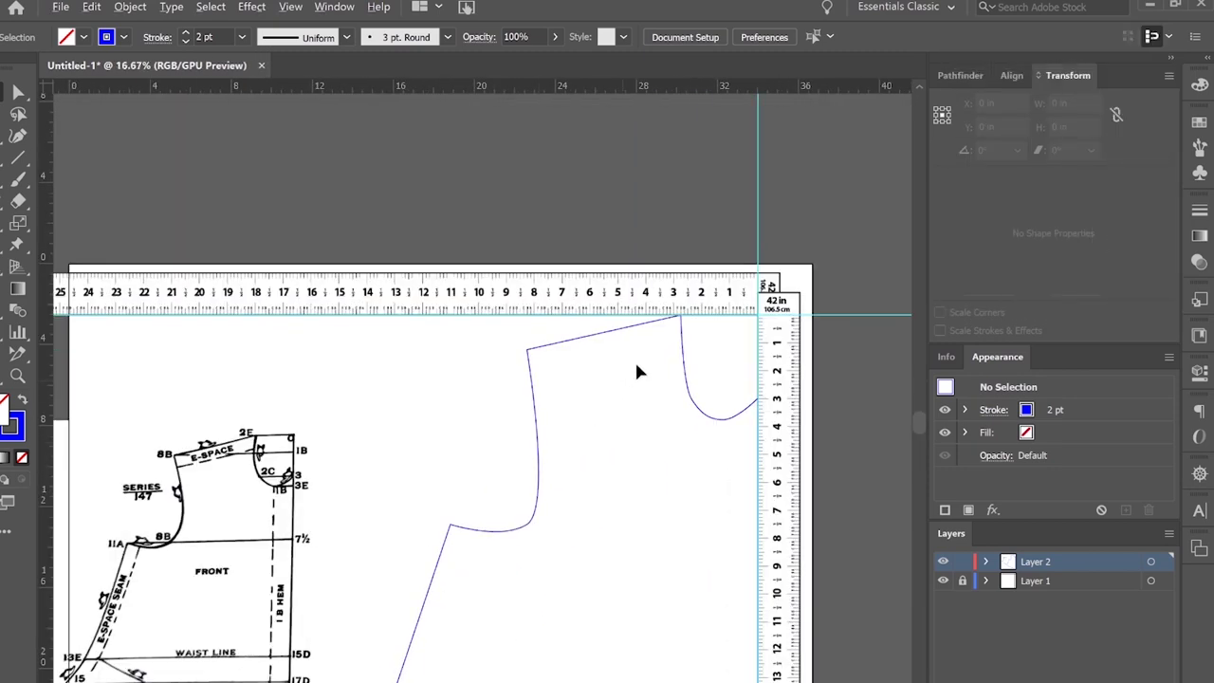
scroll(697, 320, "up", 4)
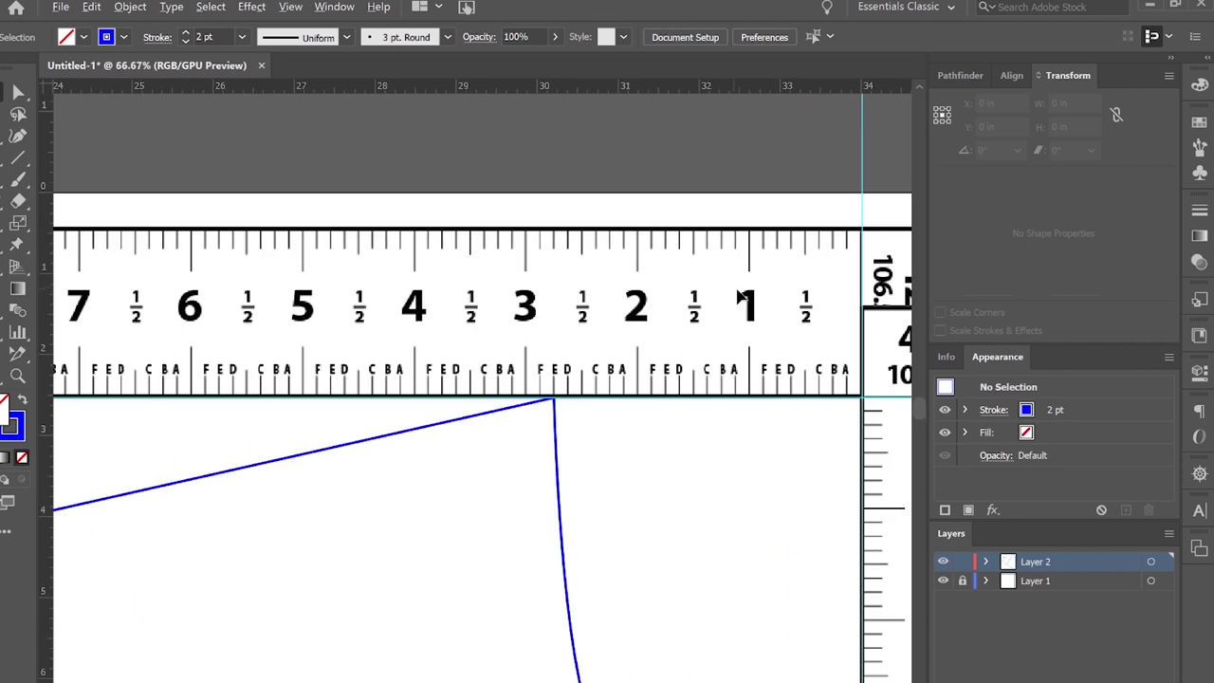
scroll(777, 341, "up", 1)
scroll(611, 456, "right", 3)
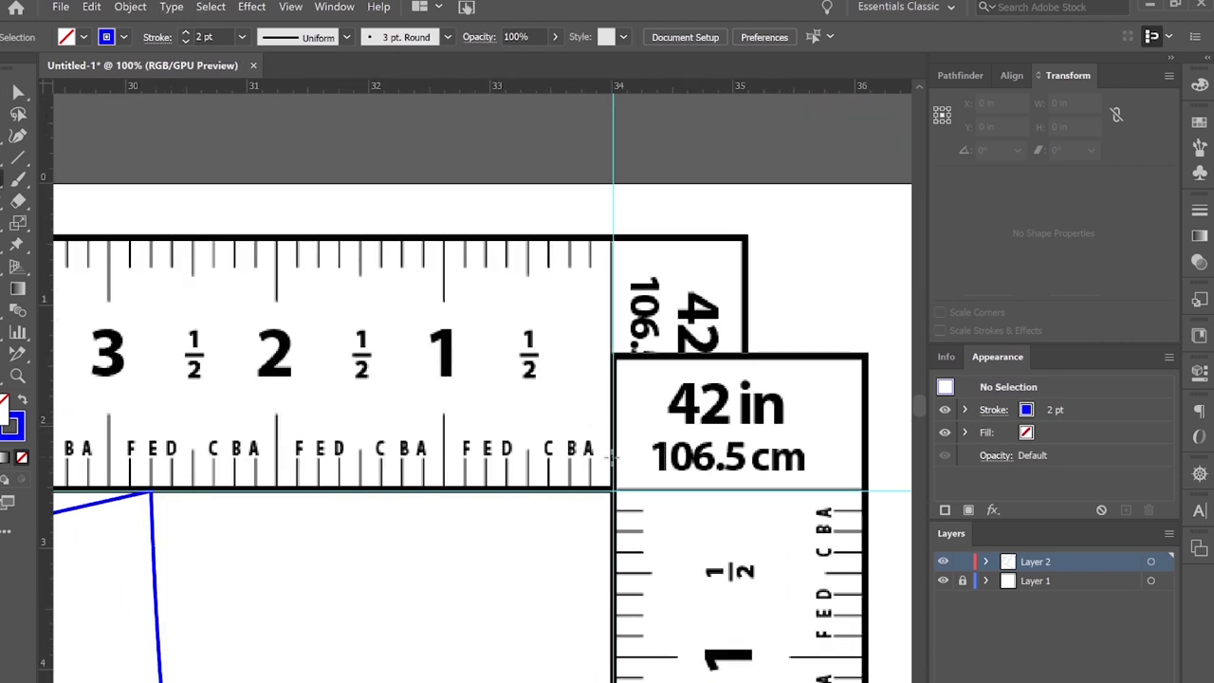
left_click_drag(612, 456, 484, 495)
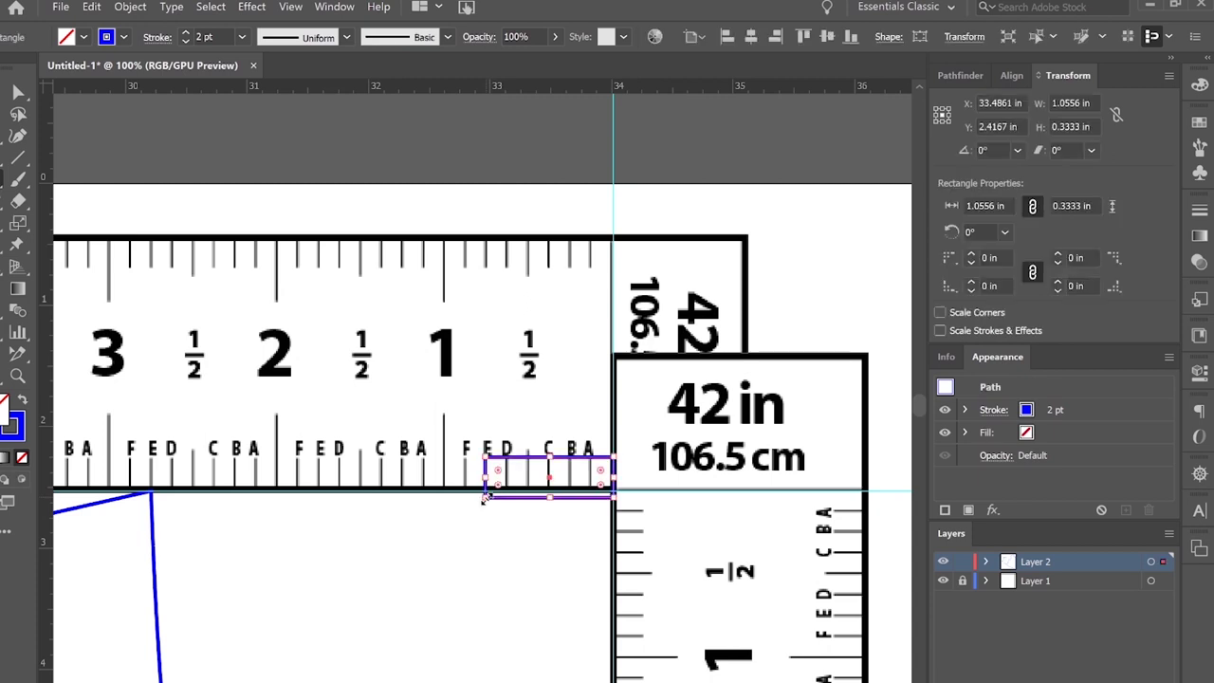
left_click(181, 42)
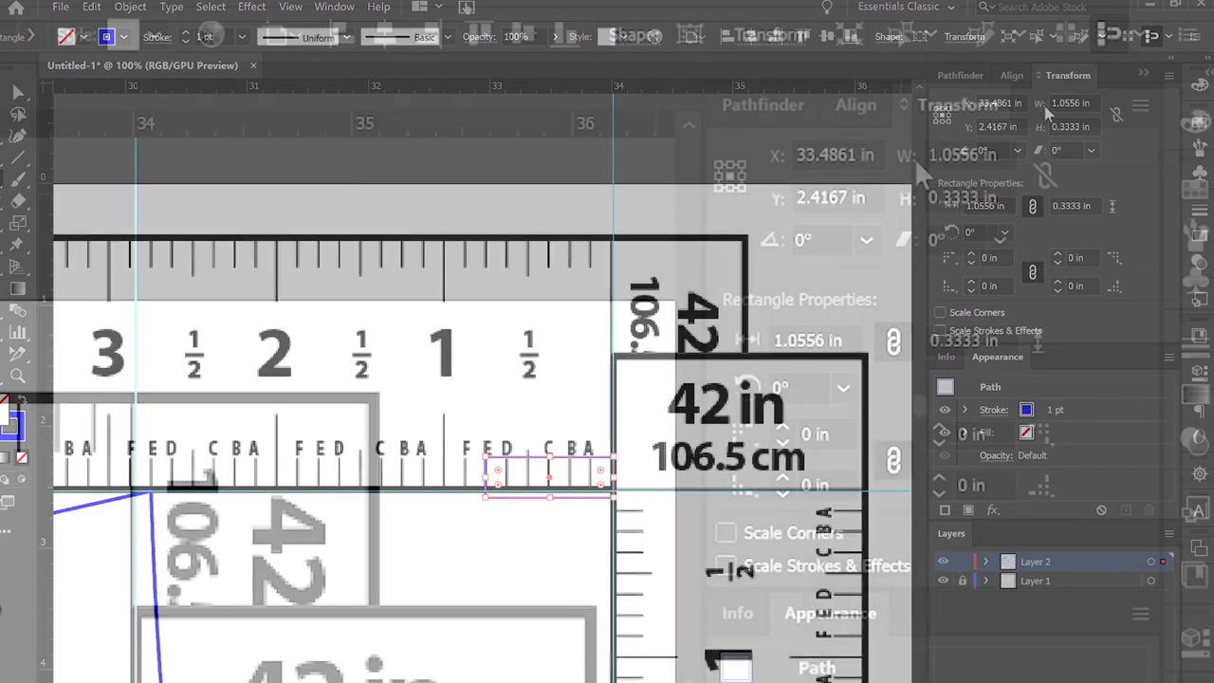
Set the measuring rectangle's width to 1.055 in and deselect it.
left_click(1055, 100)
double_click(934, 153)
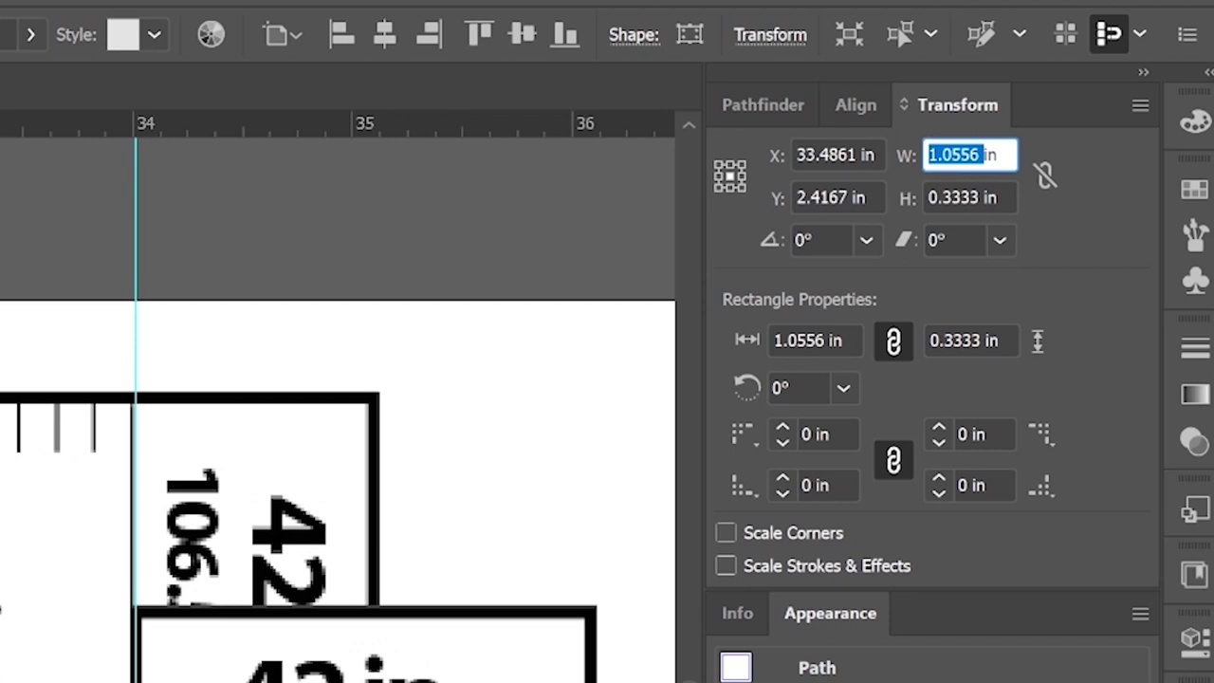
key("Return")
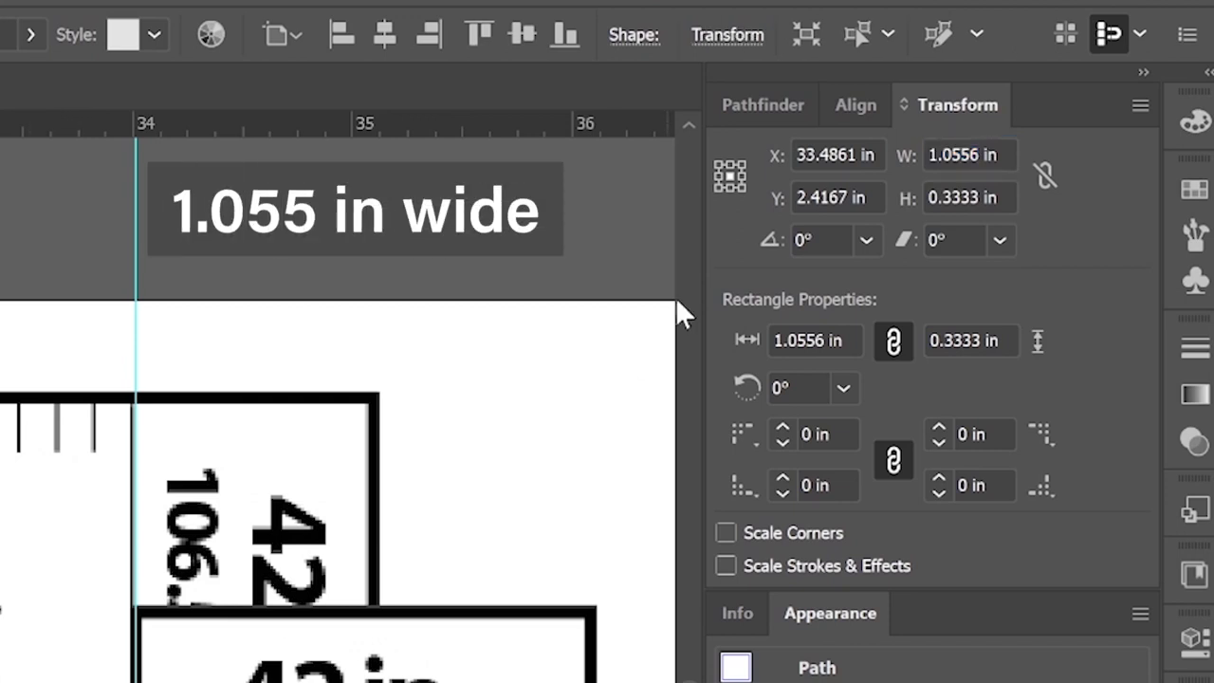
left_click_drag(967, 154, 1009, 155)
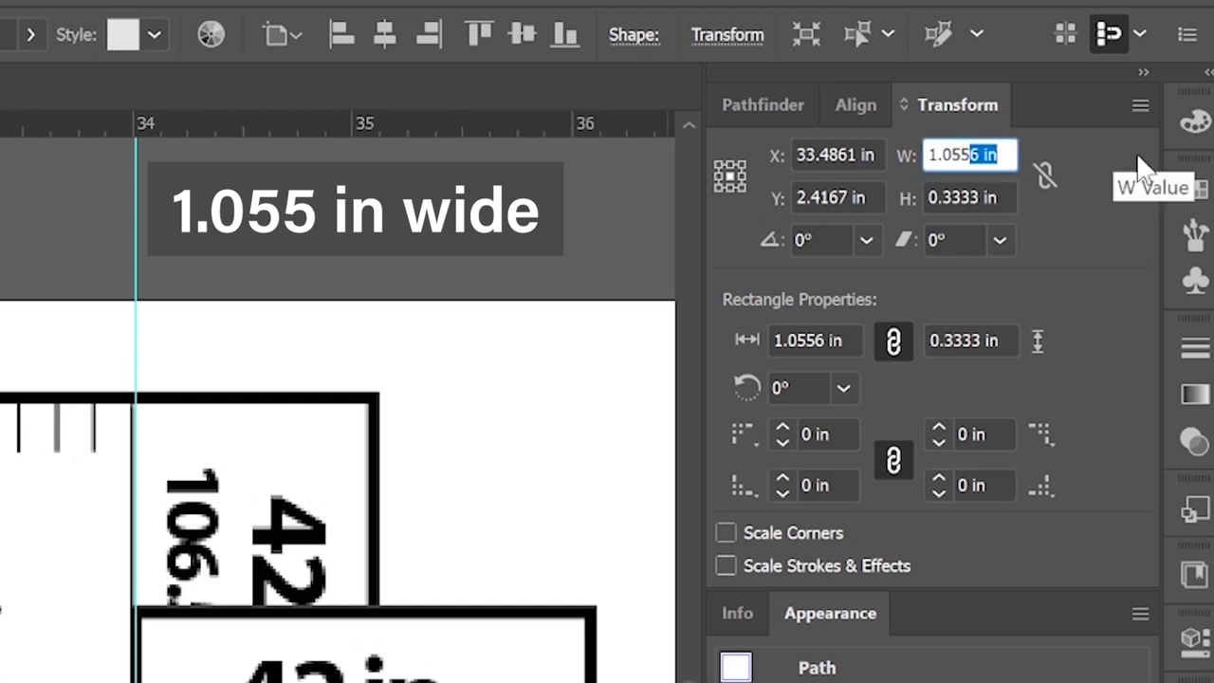
key("BackSpace")
key("Return")
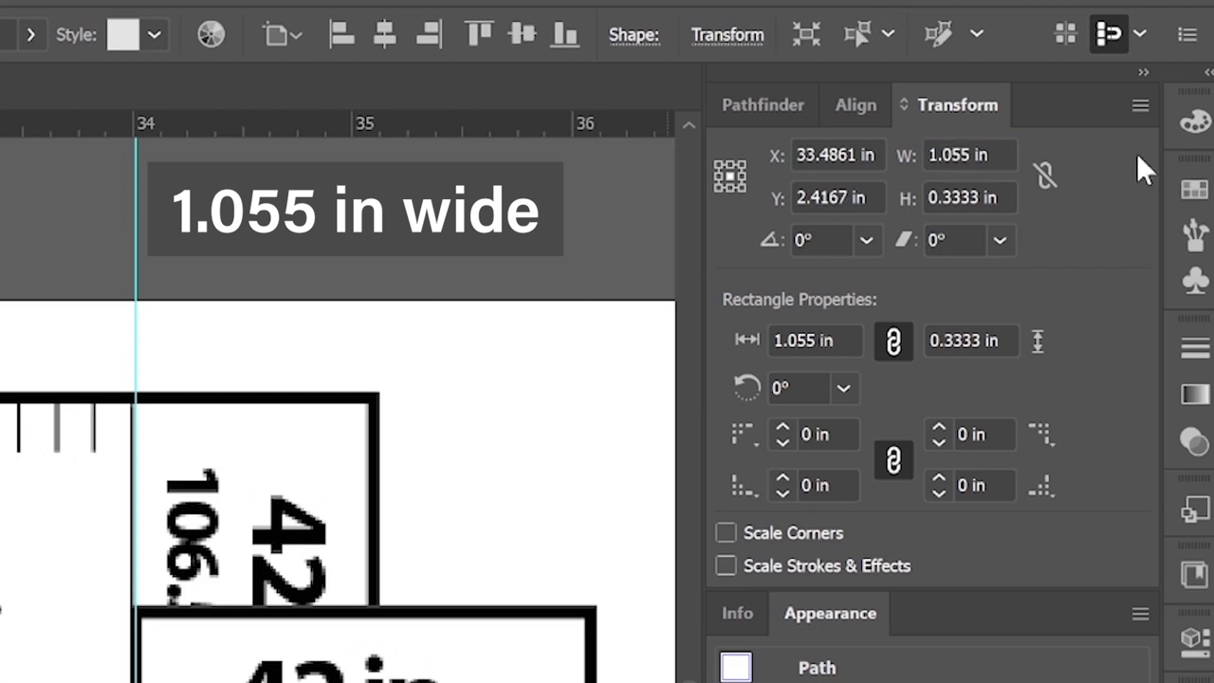
double_click(940, 154)
triple_click(941, 154)
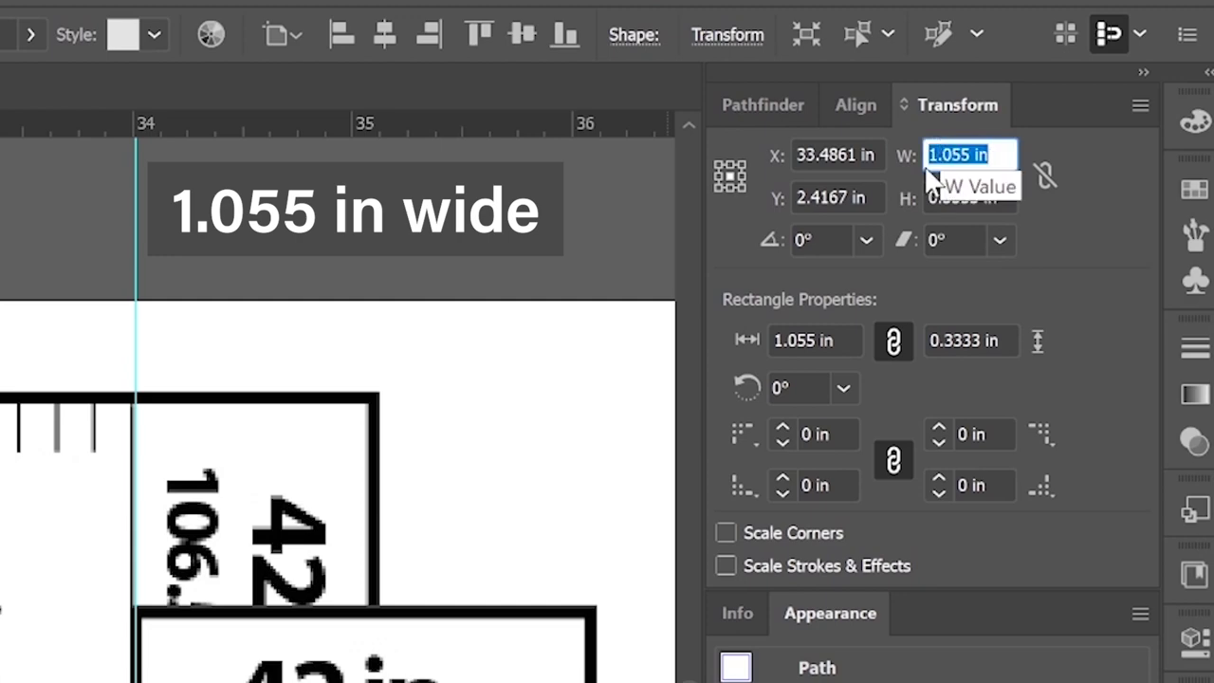
key("Return")
key("ctrl+shift+a")
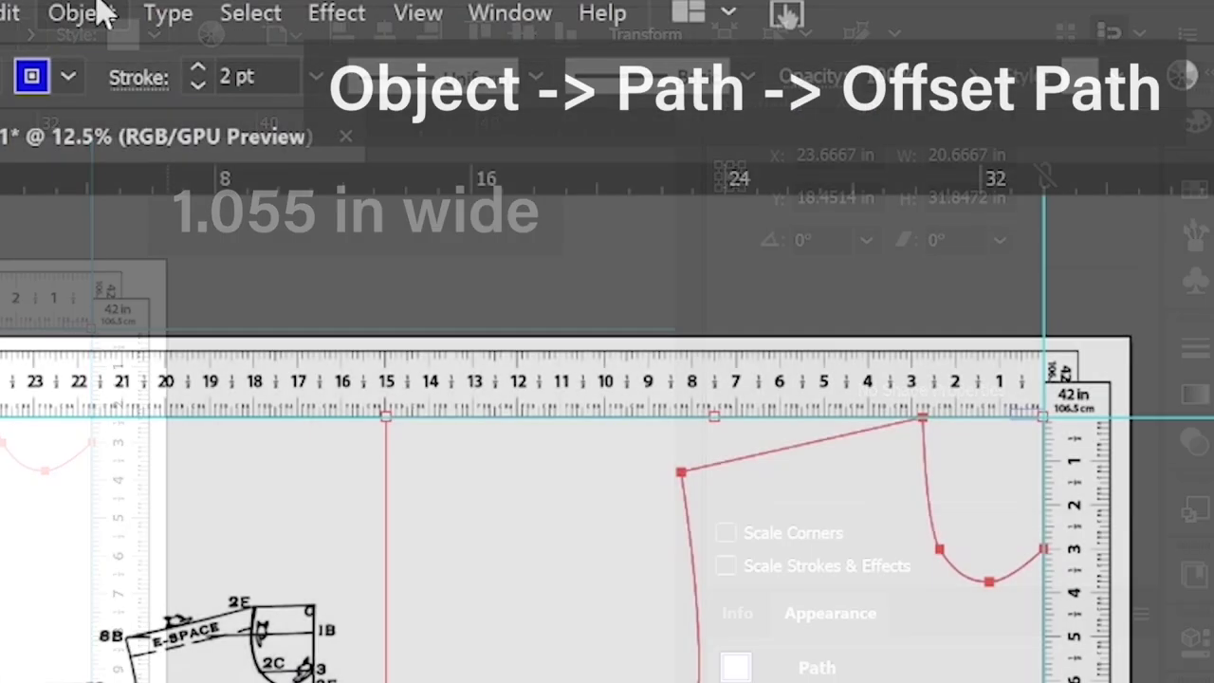
Offset the front path inward by -1.055 in with miter joins and a miter limit of 4, then deselect the result.
left_click(82, 11)
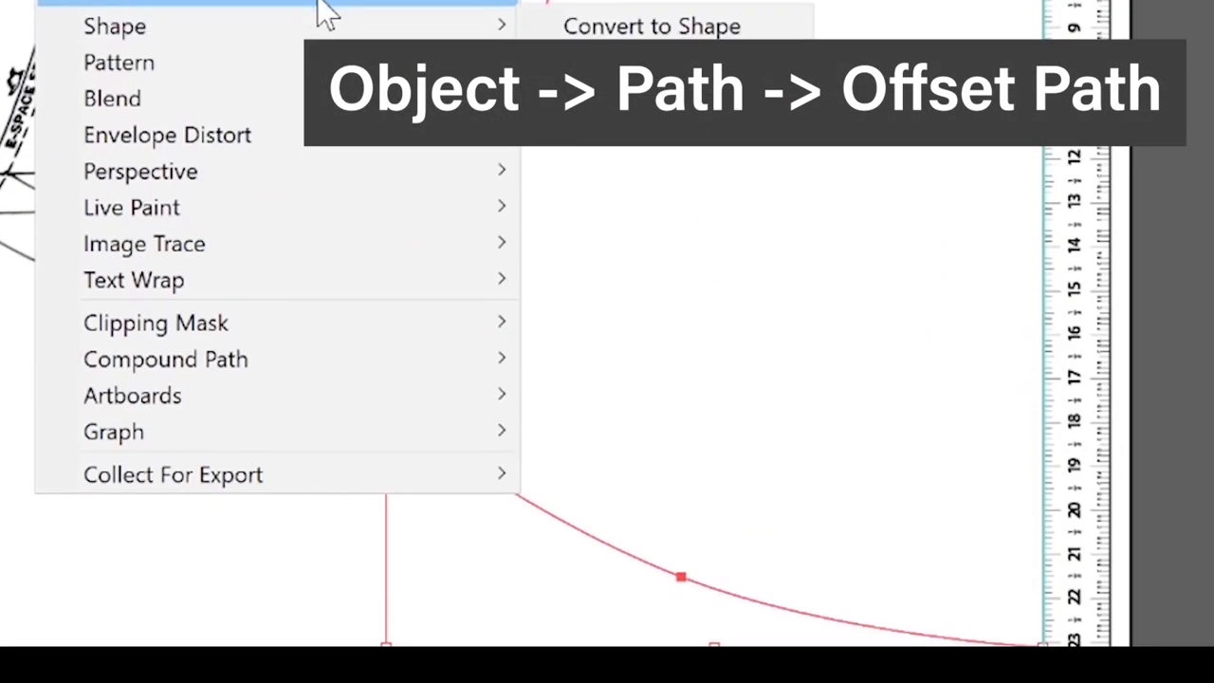
mouse_move(323, 485)
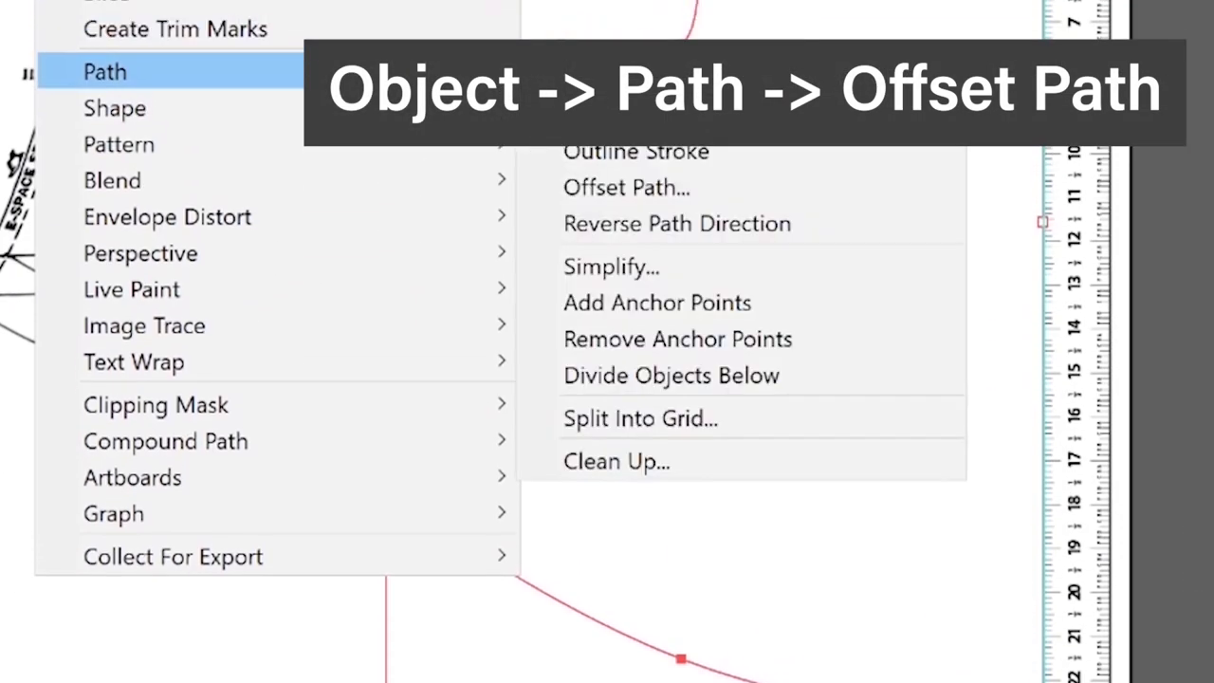
left_click(618, 190)
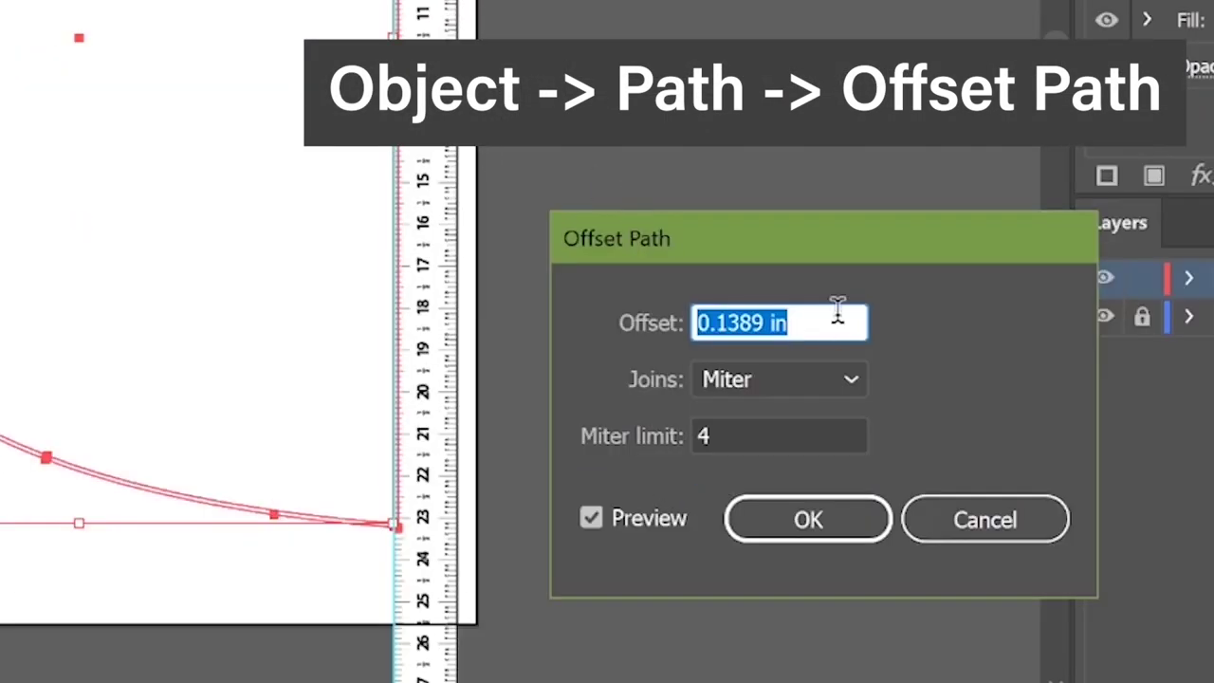
type("-")
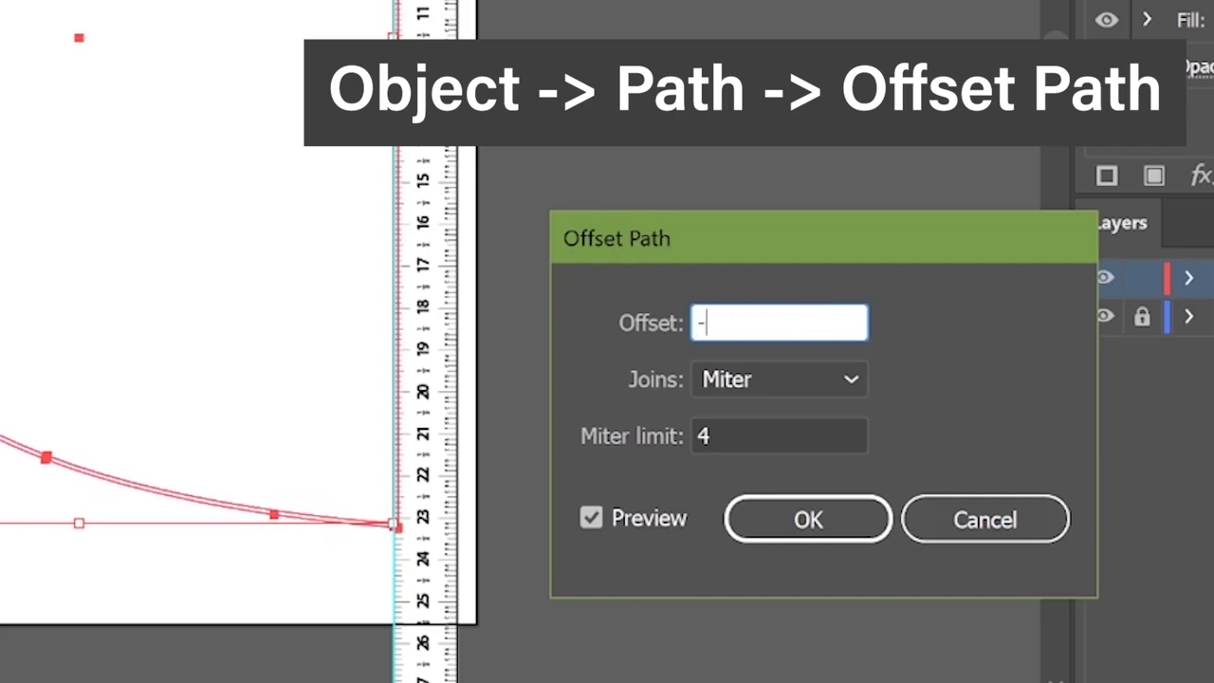
type("1.055 in")
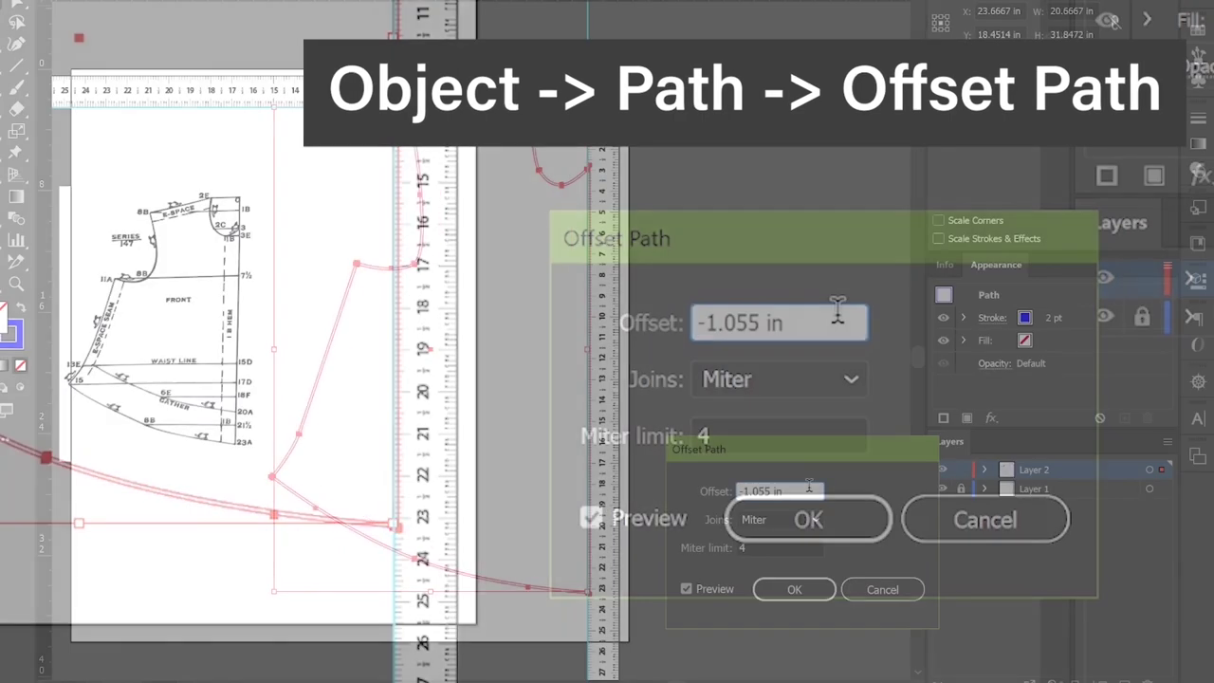
key("Return")
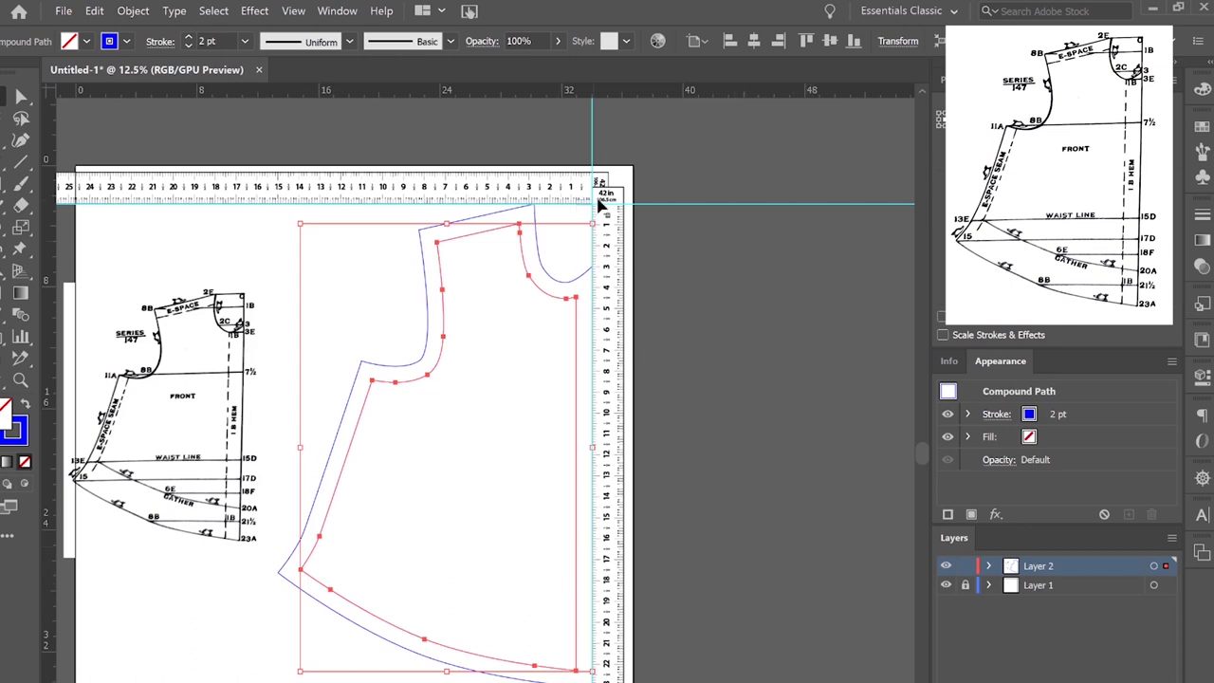
left_click(350, 311)
scroll(431, 304, "up", 1)
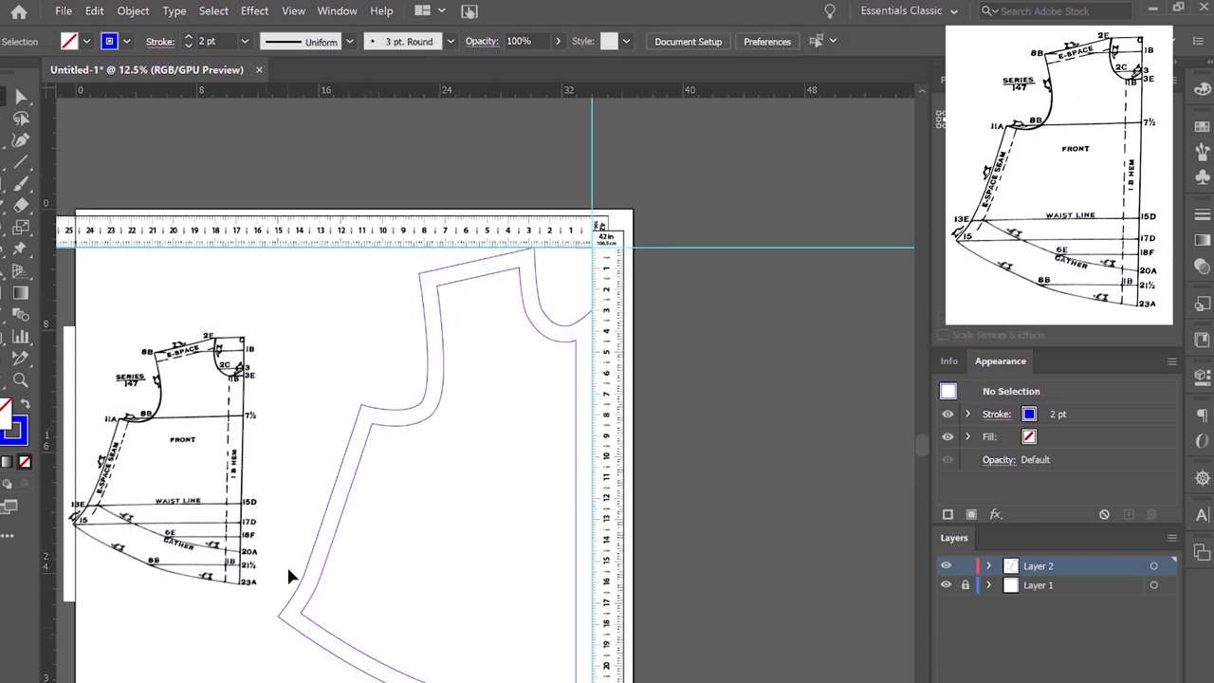
Delete the inner offset path's hem anchor point nearest to the lower side-seam corner.
scroll(285, 577, "up", 2)
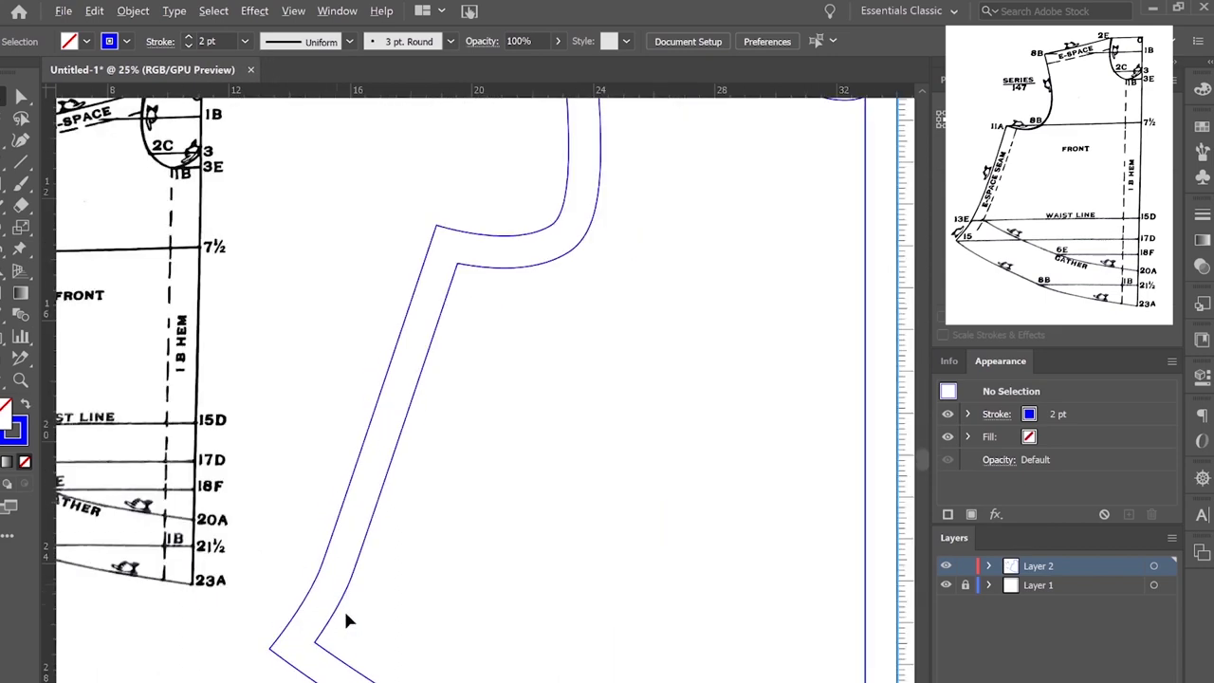
scroll(331, 653, "up", 1)
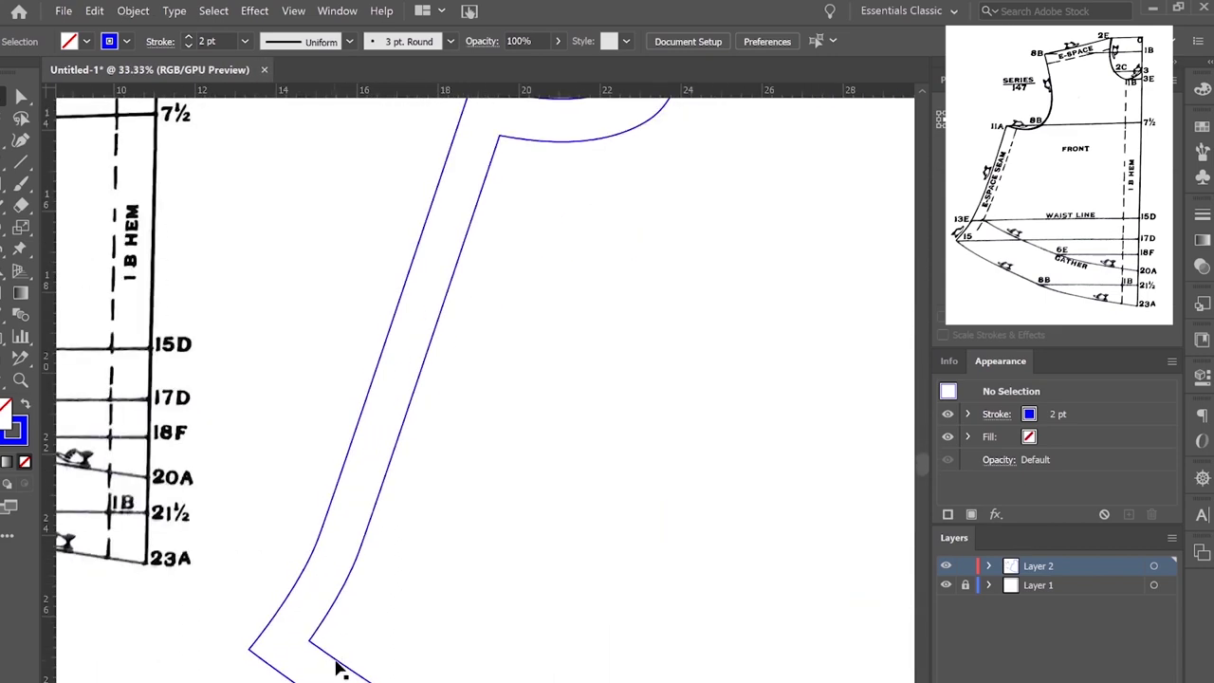
key("a")
left_click(335, 661)
scroll(372, 664, "down", 3)
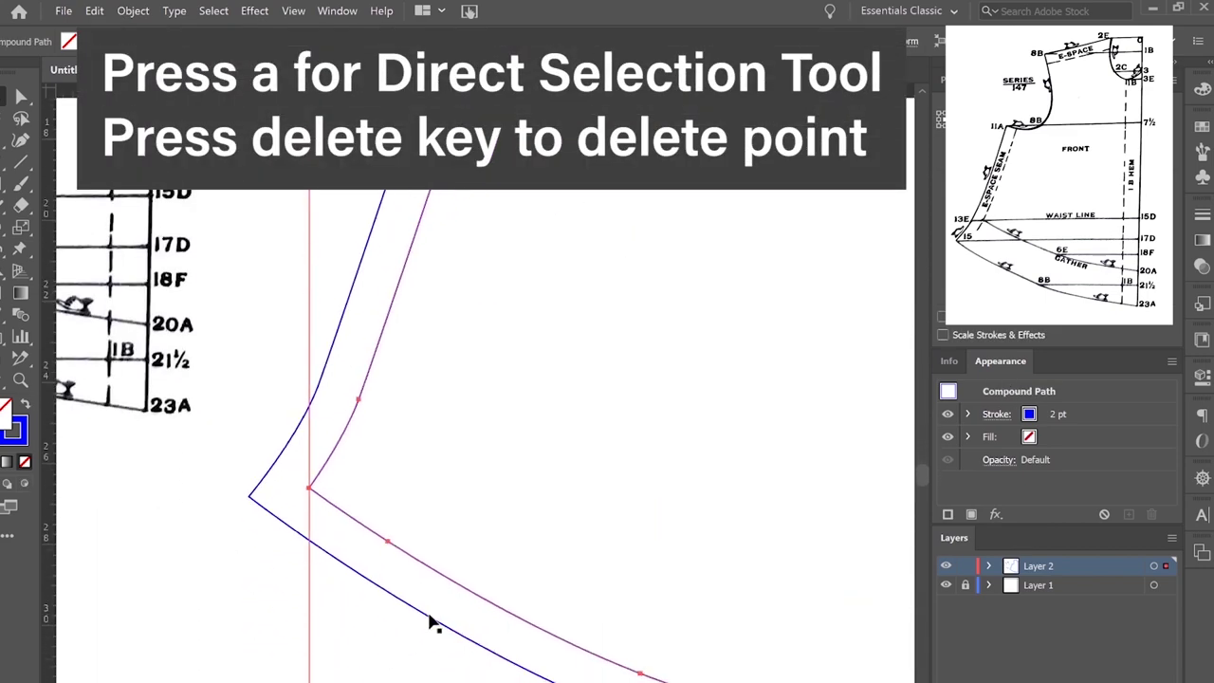
left_click(388, 544)
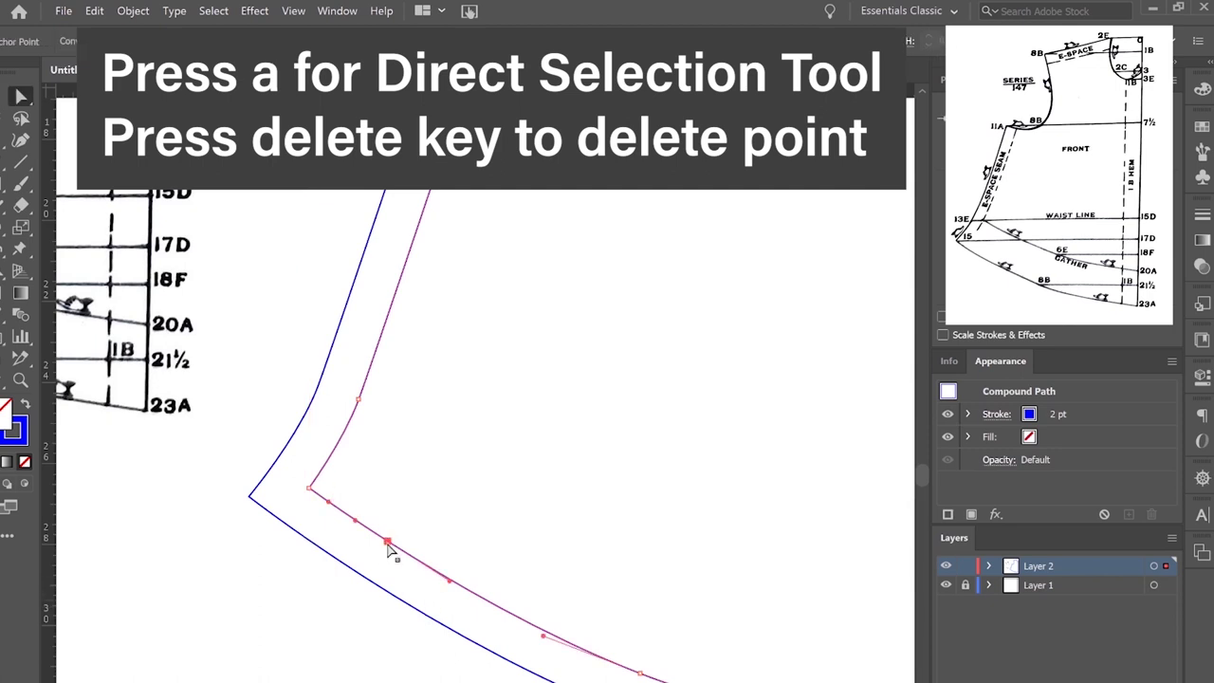
key("Delete")
Delete the inner offset path's anchor points in the middle of the underarm curve and on the upper armhole edge.
scroll(393, 550, "up", 8)
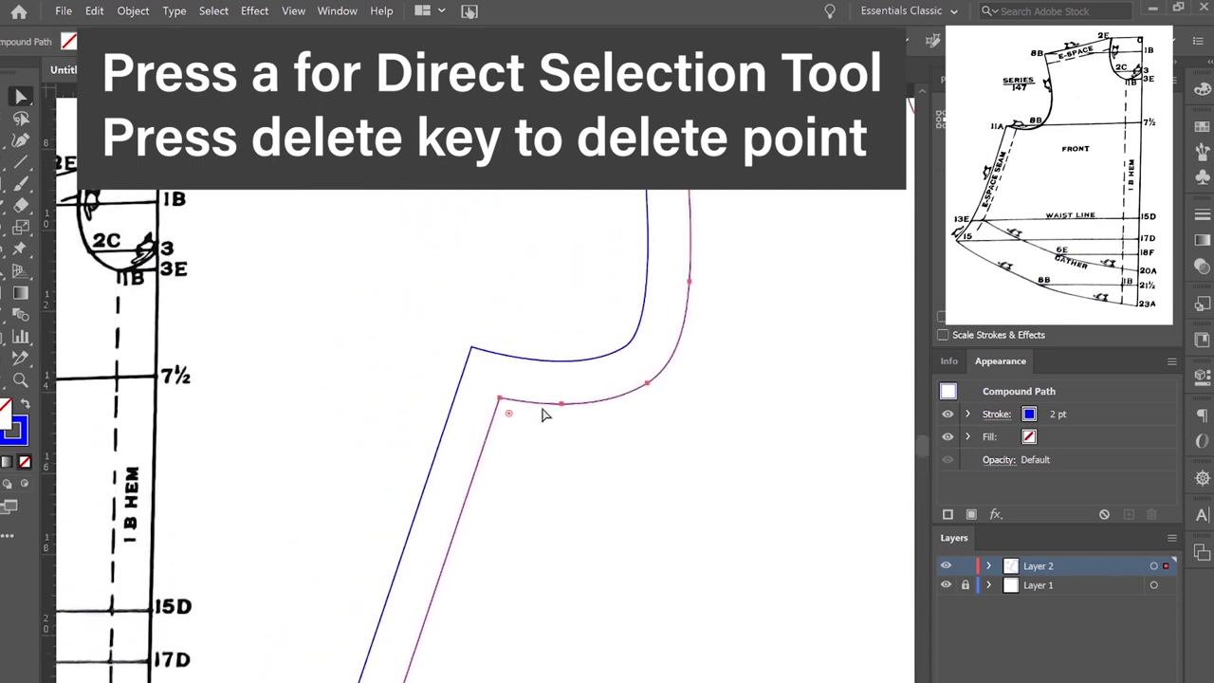
left_click(561, 404)
key("Delete")
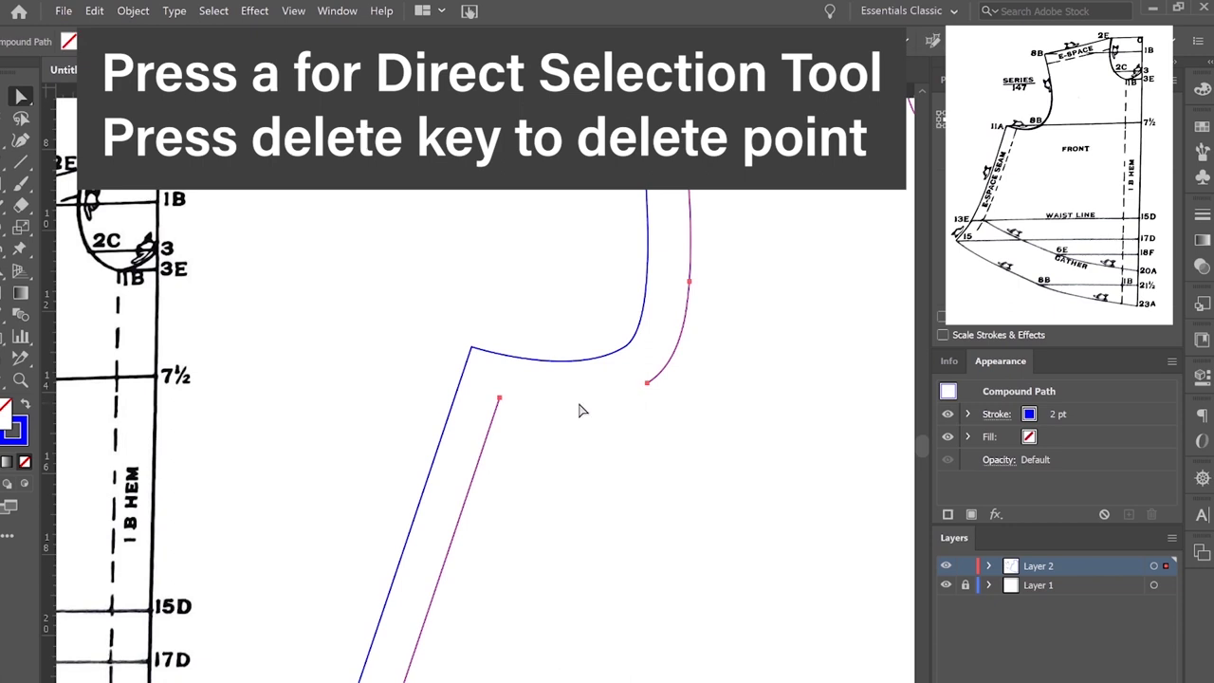
scroll(582, 410, "up", 5)
left_click(687, 399)
key("Delete")
Delete the inner offset path's neckline anchor point just below the shoulder line and deselect the path.
left_click_drag(735, 408, 515, 347)
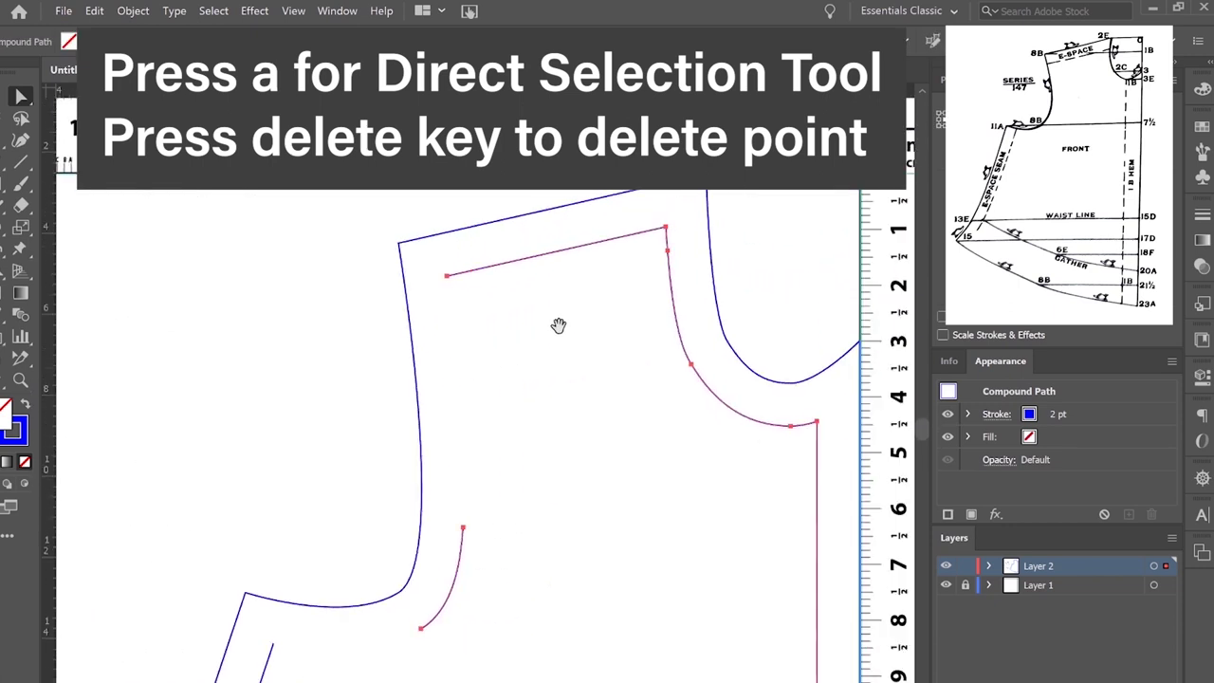
left_click(666, 252)
key("Delete")
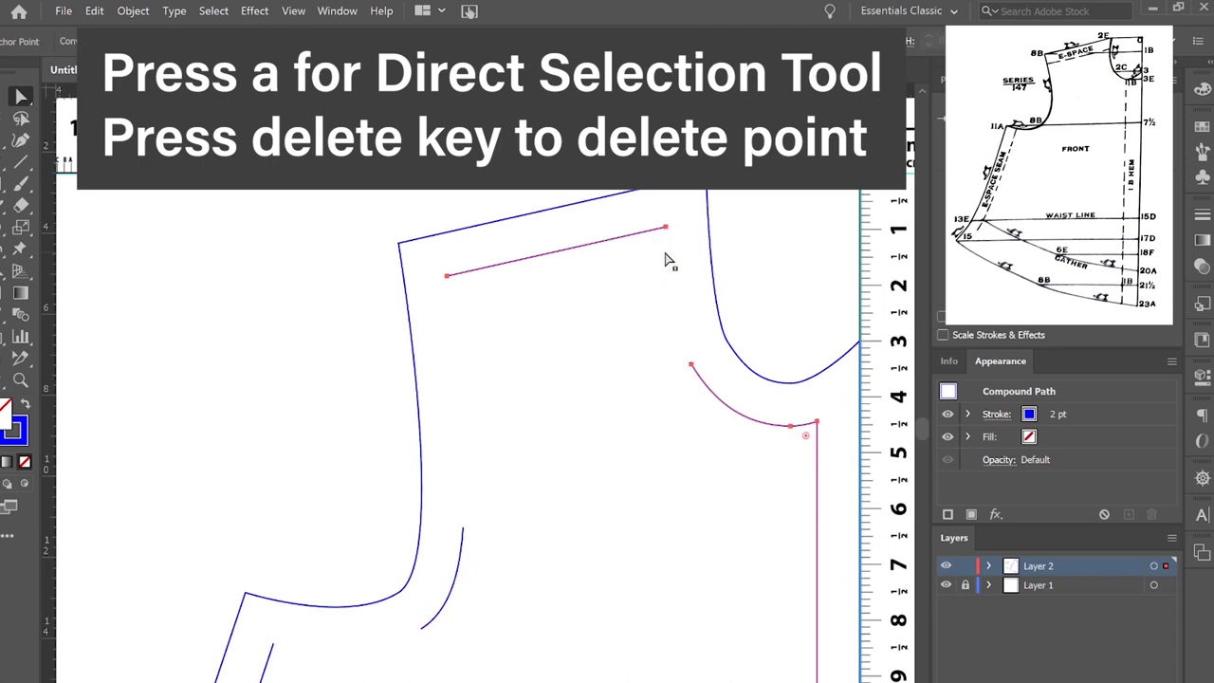
left_click(607, 451)
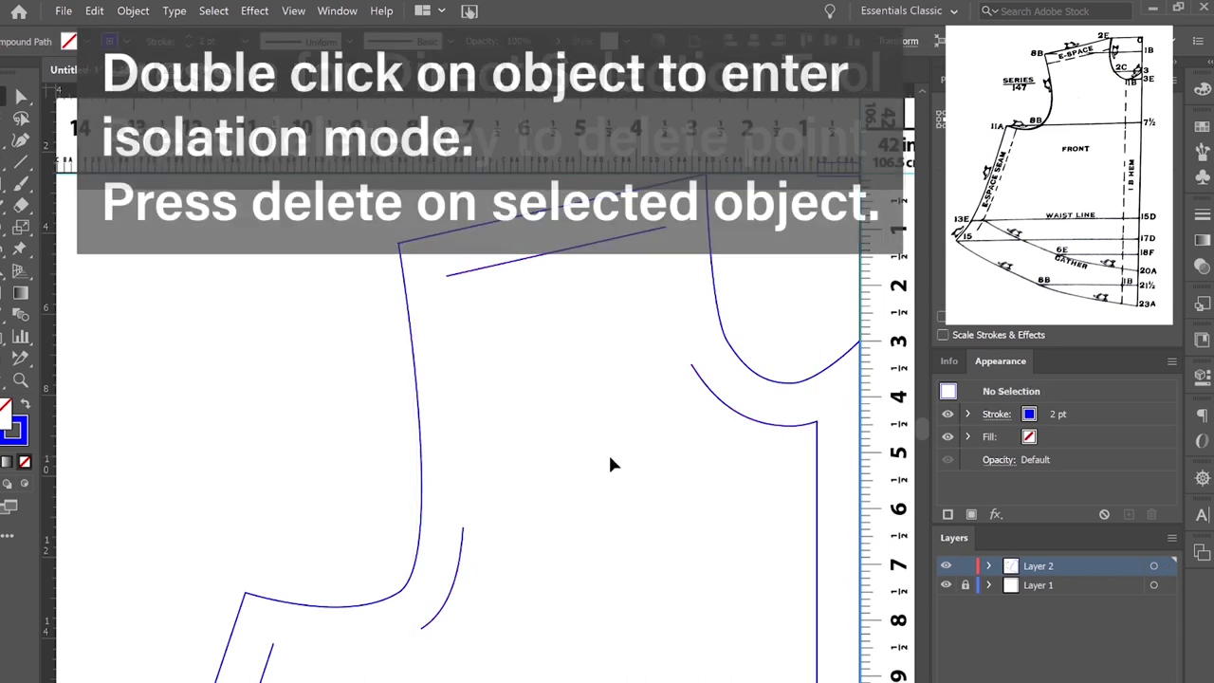
Isolate the compound path and delete its leftover neckline and centre-front segment and its armhole fragment.
double_click(713, 402)
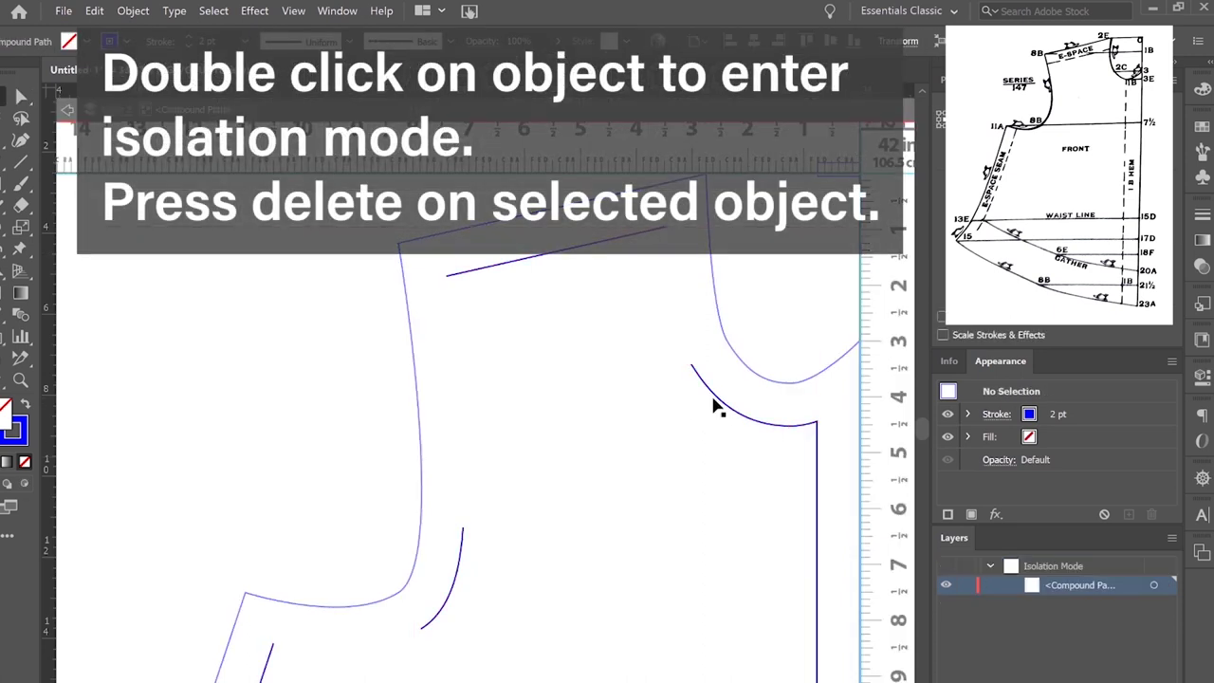
key("Delete")
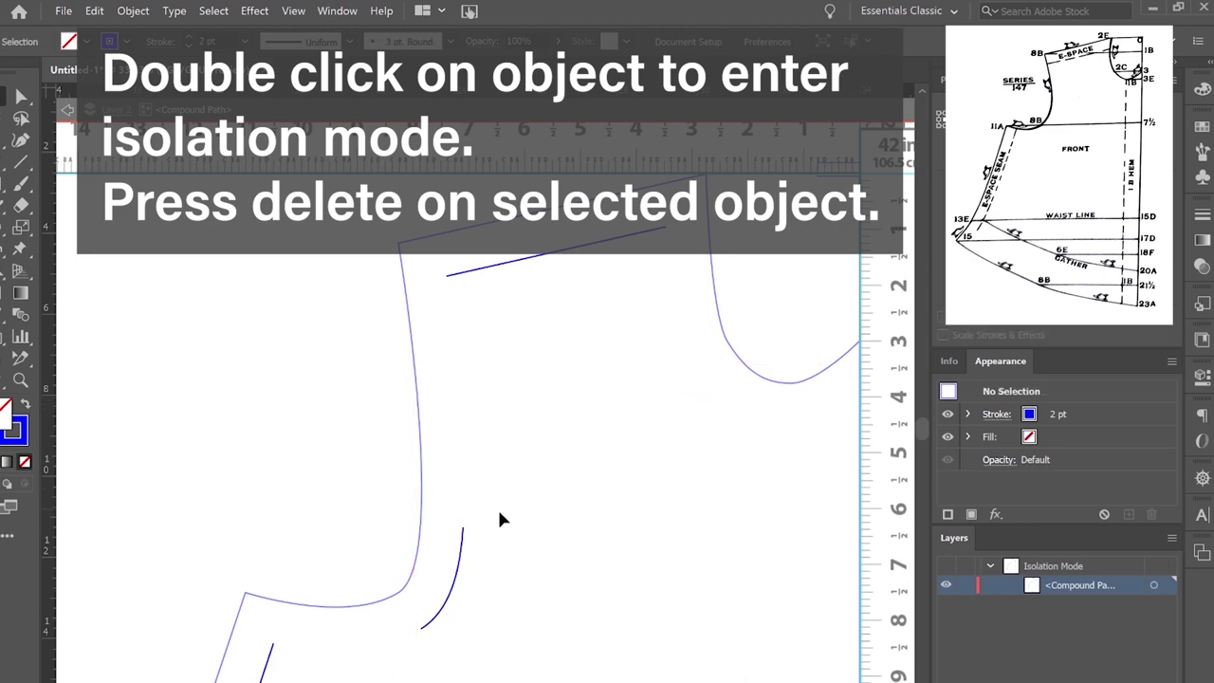
left_click(455, 574)
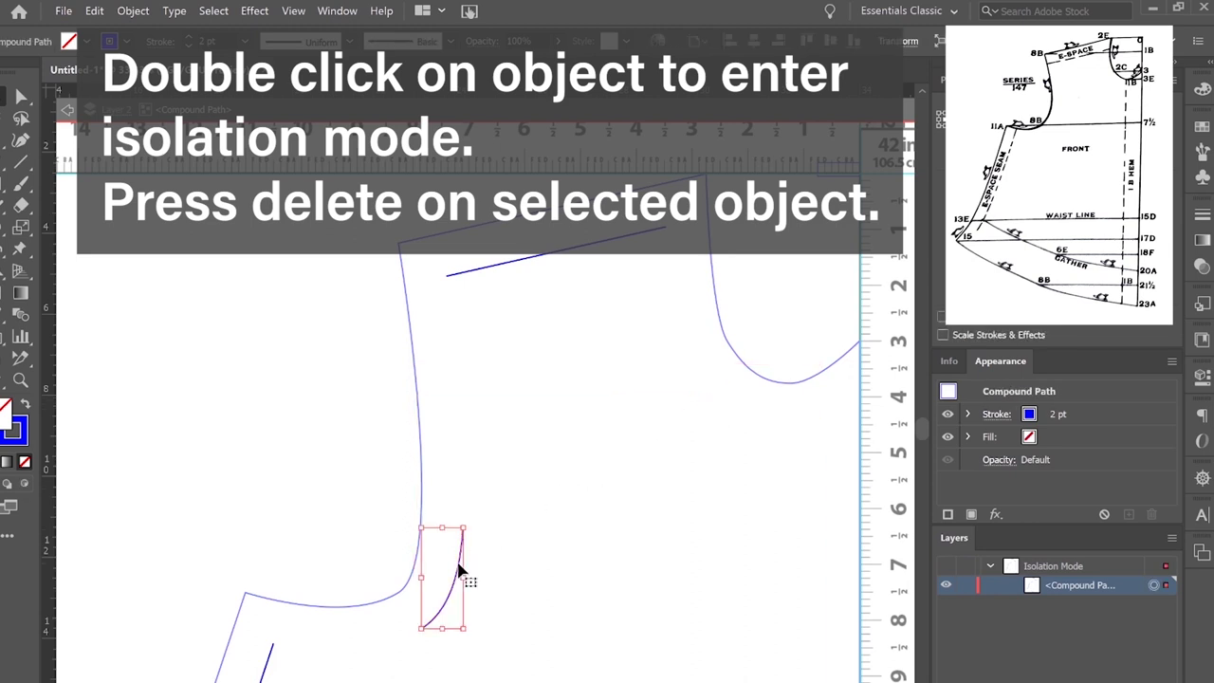
key("Delete")
Extend the inner shoulder line past the armhole and neckline edges, to about X 22.64, Y 5.31 in and X 30.65, Y 3.5 in.
left_click(495, 277)
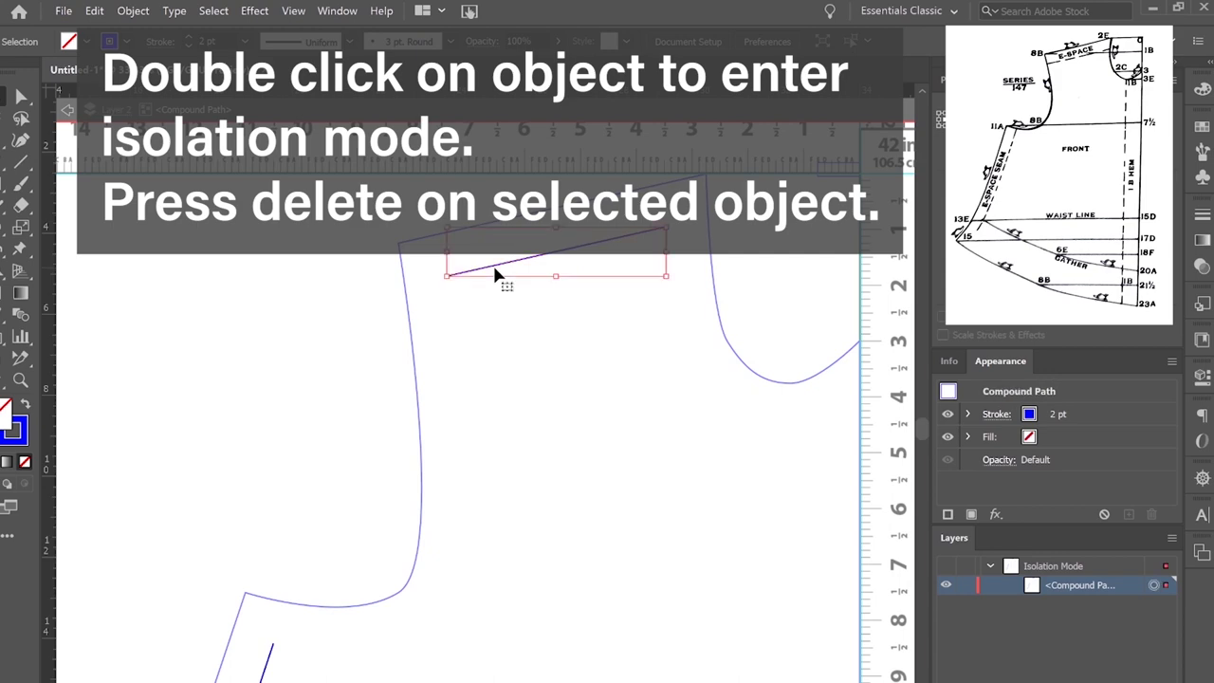
key("ctrl+1")
left_click(203, 519)
key("ctrl+minus")
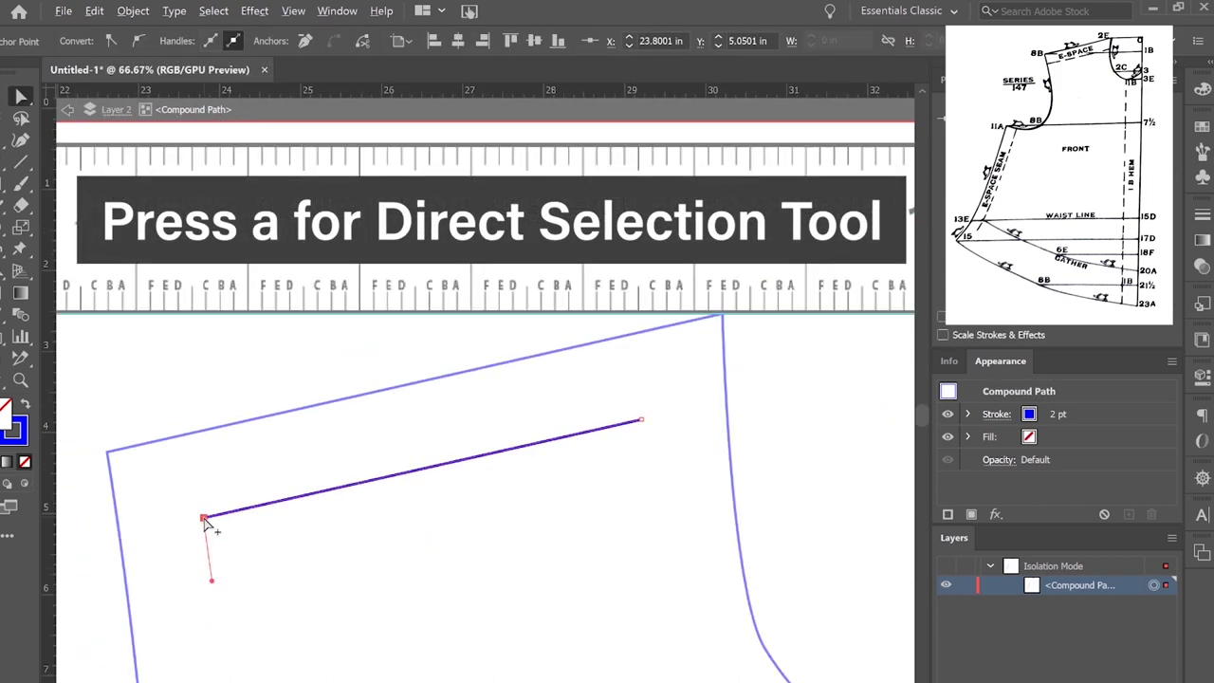
left_click_drag(205, 520, 110, 540)
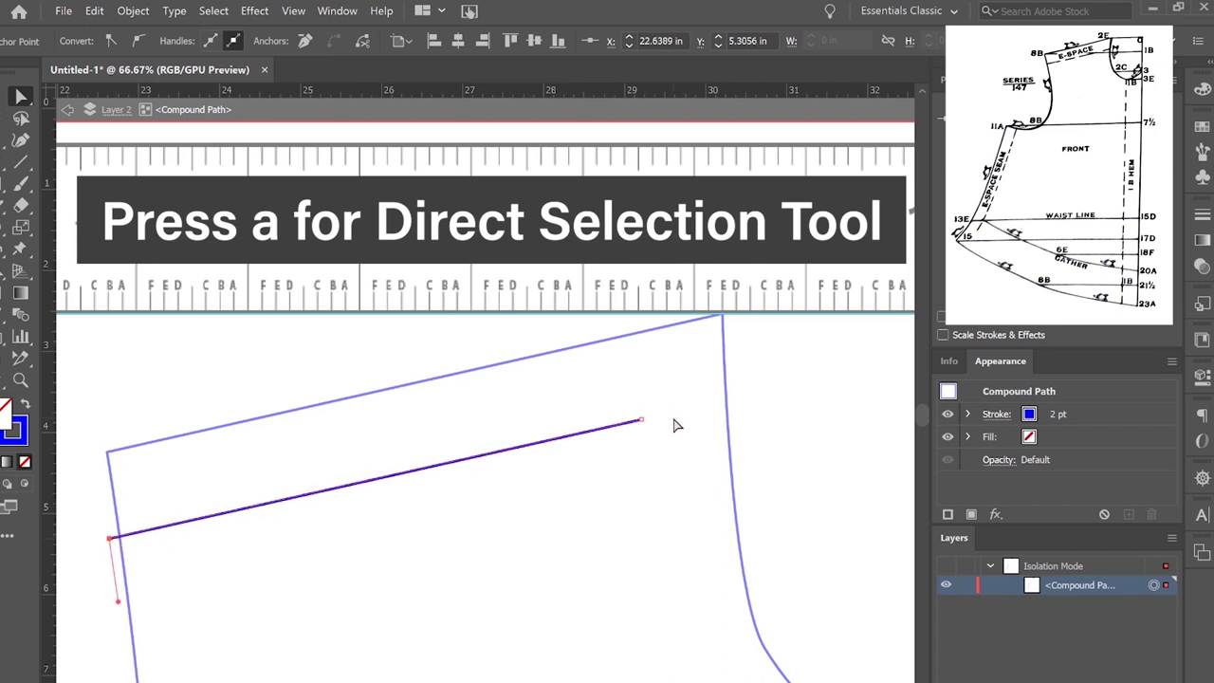
left_click_drag(764, 392, 758, 398)
scroll(271, 556, "down", 3)
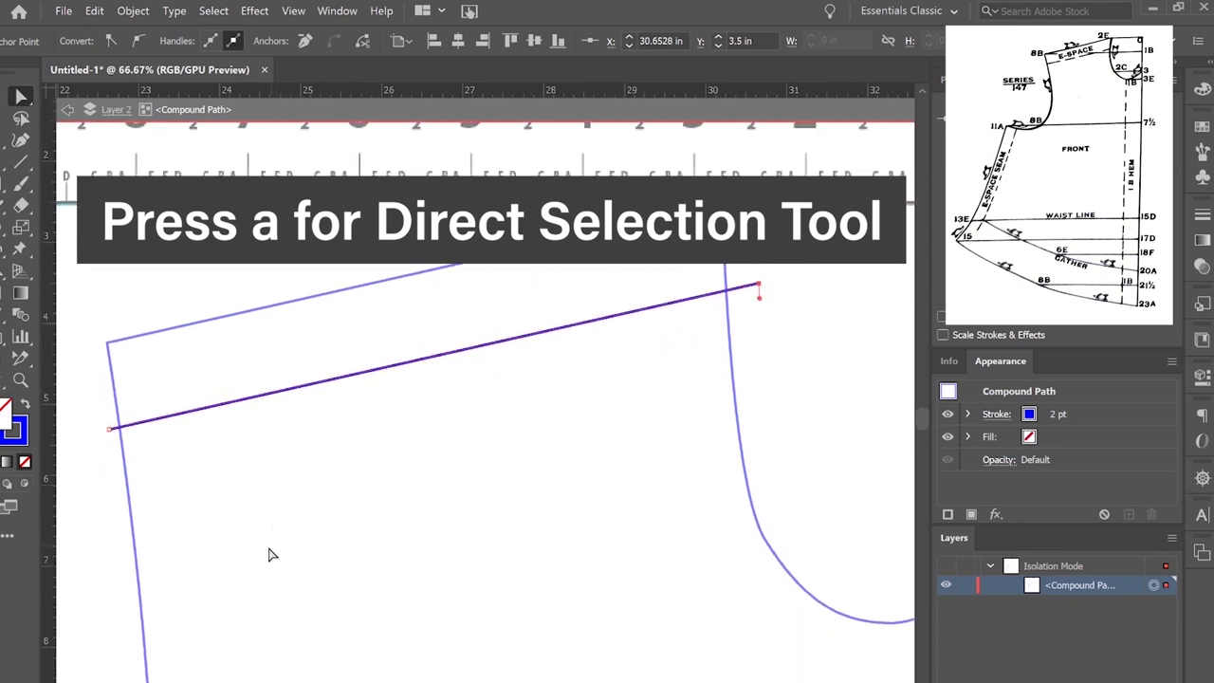
left_click(272, 478)
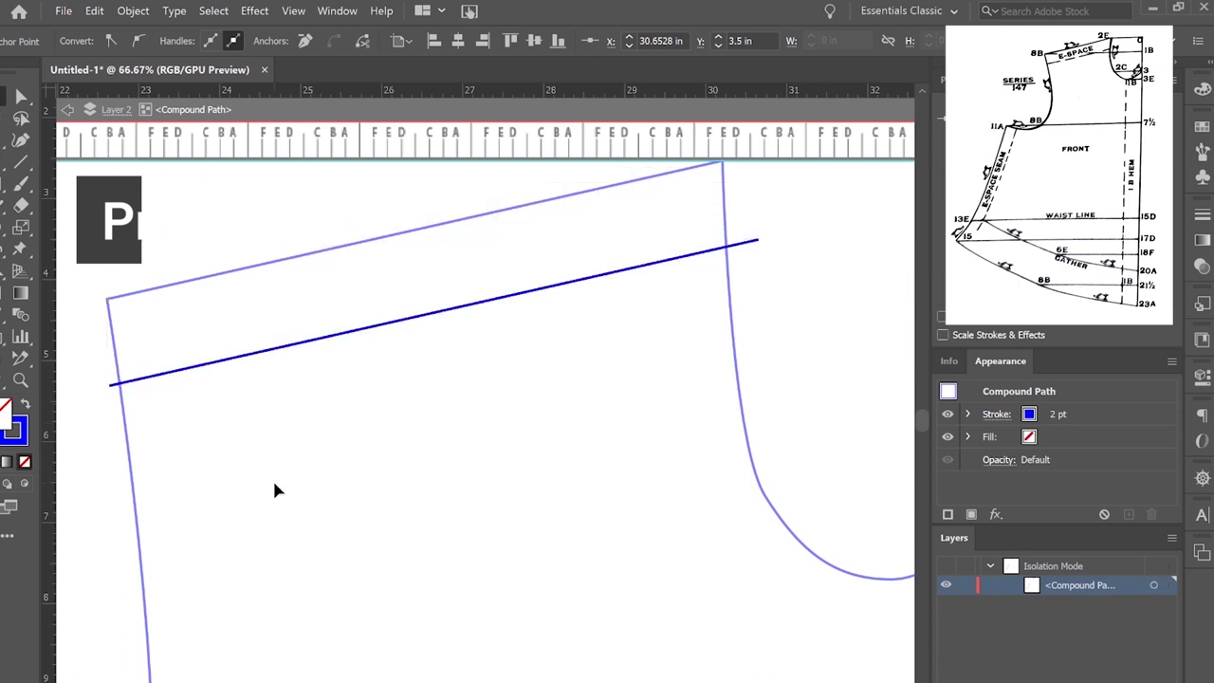
Extend the upper end of the inner side seam line past the underarm curve, to about X 19.90, Y 12.99 in.
left_click_drag(210, 538, 588, 228)
scroll(588, 227, "up", 5)
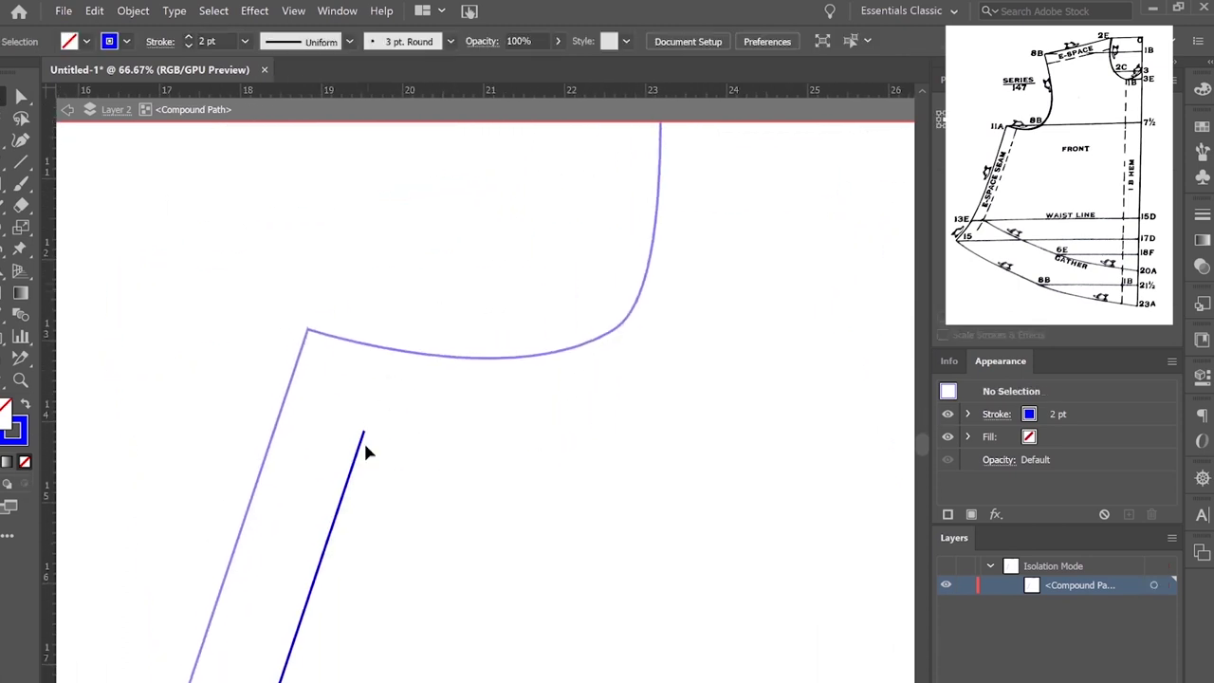
left_click(365, 458)
key("a")
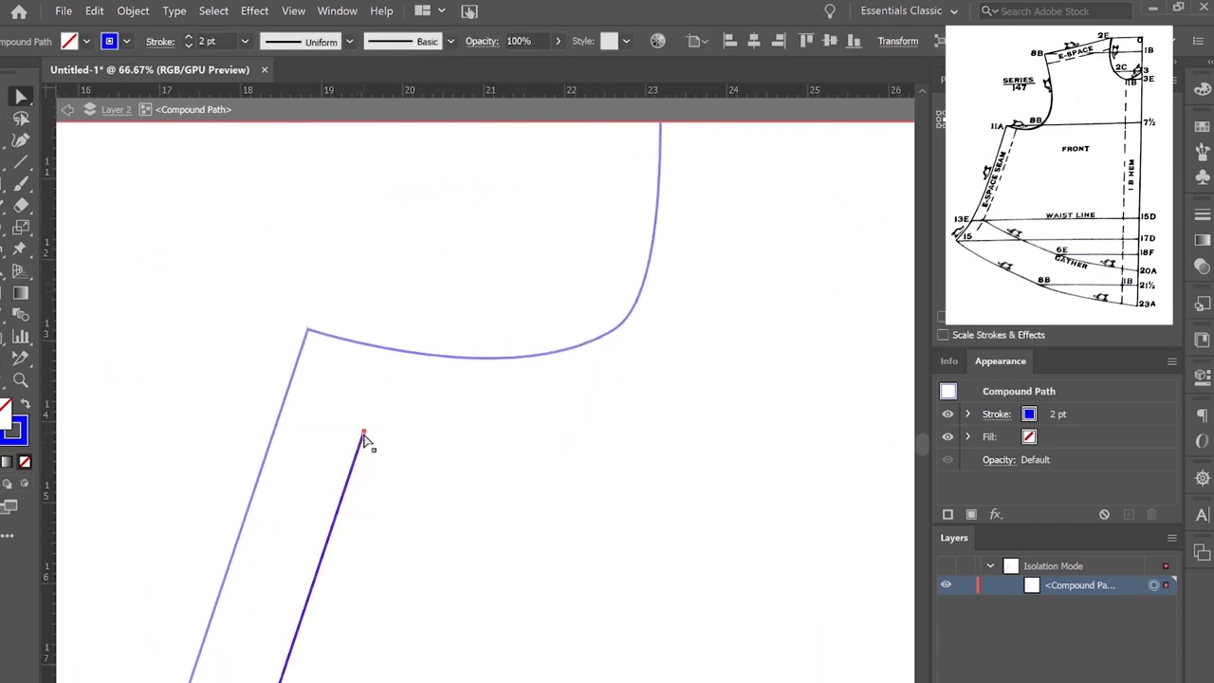
left_click_drag(365, 438, 395, 345)
Extend the lower end of the inner side seam line past the hem edge, to about X 14.19, Y 27.53 in, and exit isolation mode.
scroll(369, 495, "down", 10)
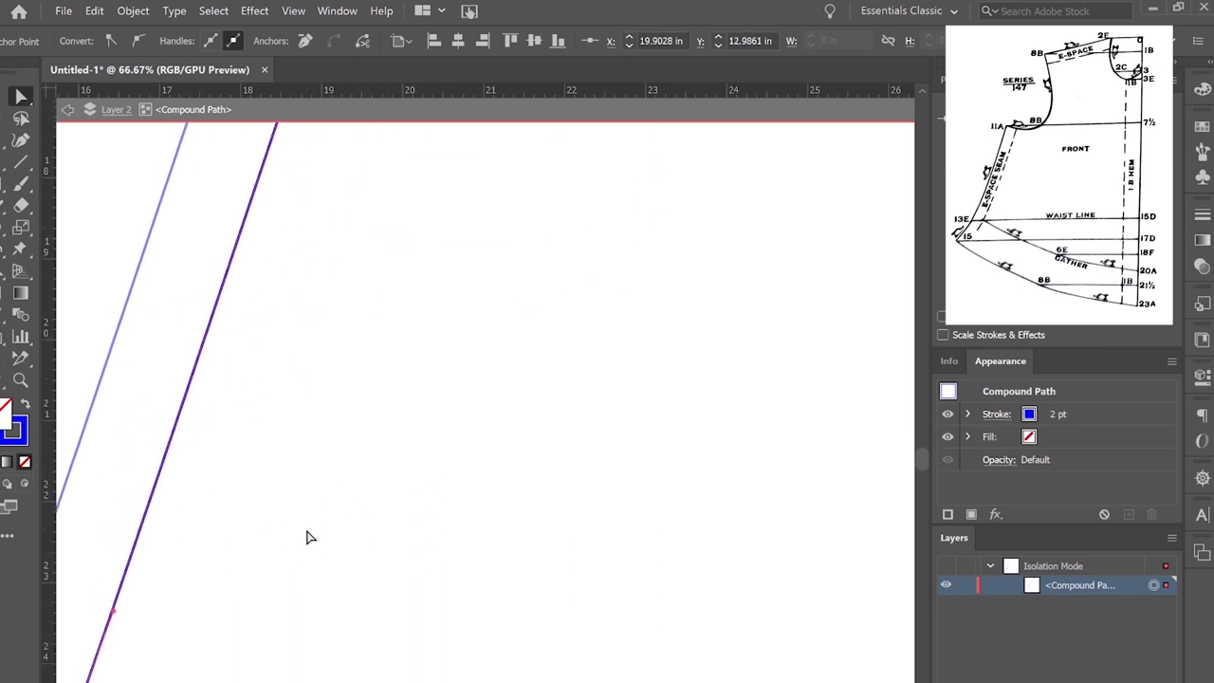
scroll(263, 587, "down", 5)
scroll(263, 587, "left", 6)
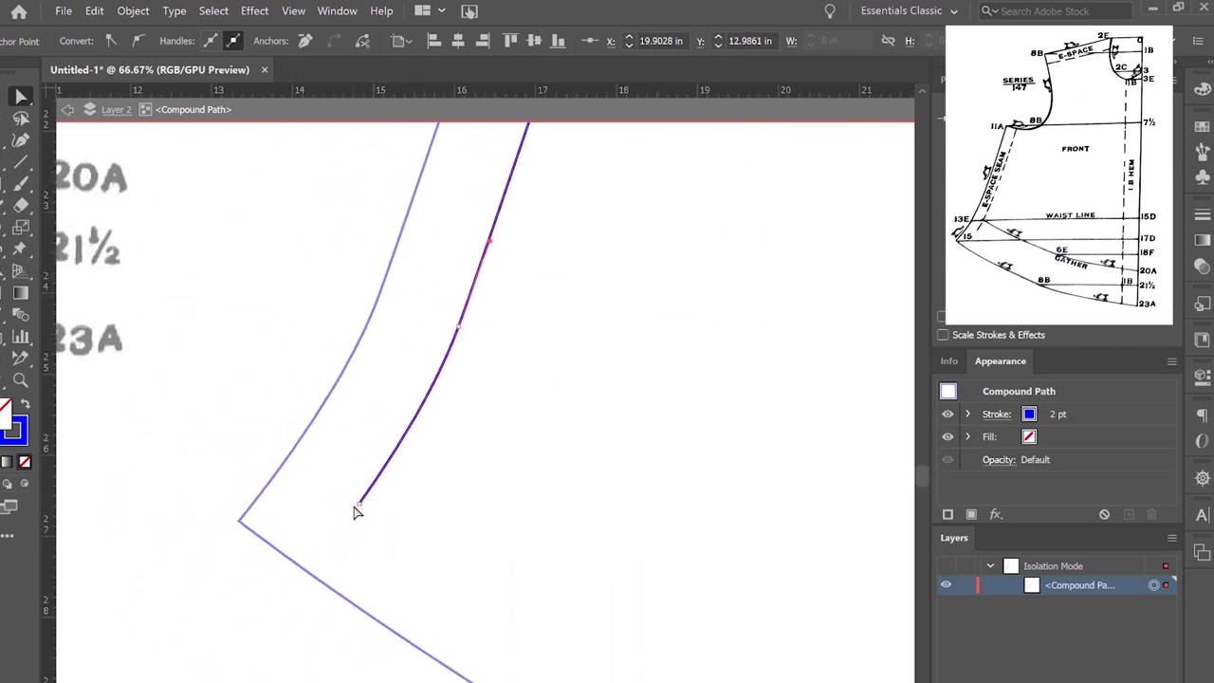
left_click_drag(360, 508, 311, 579)
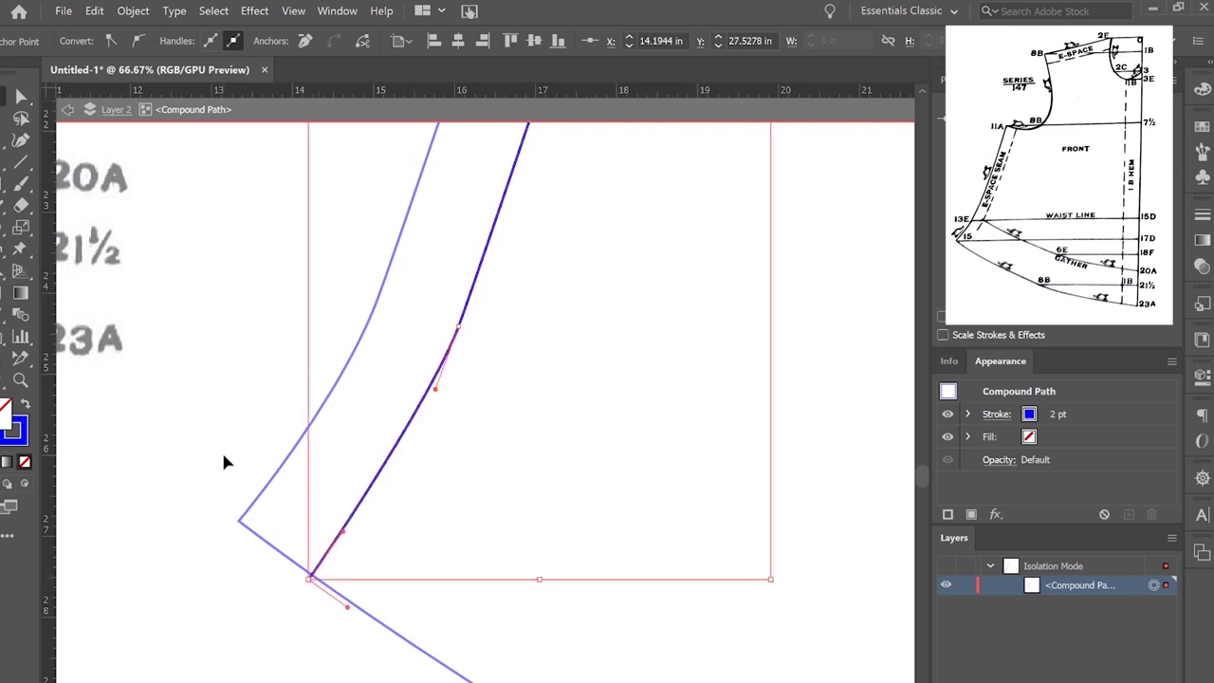
scroll(223, 456, "down", 8)
scroll(228, 474, "up", 2)
left_click(213, 523)
double_click(214, 523)
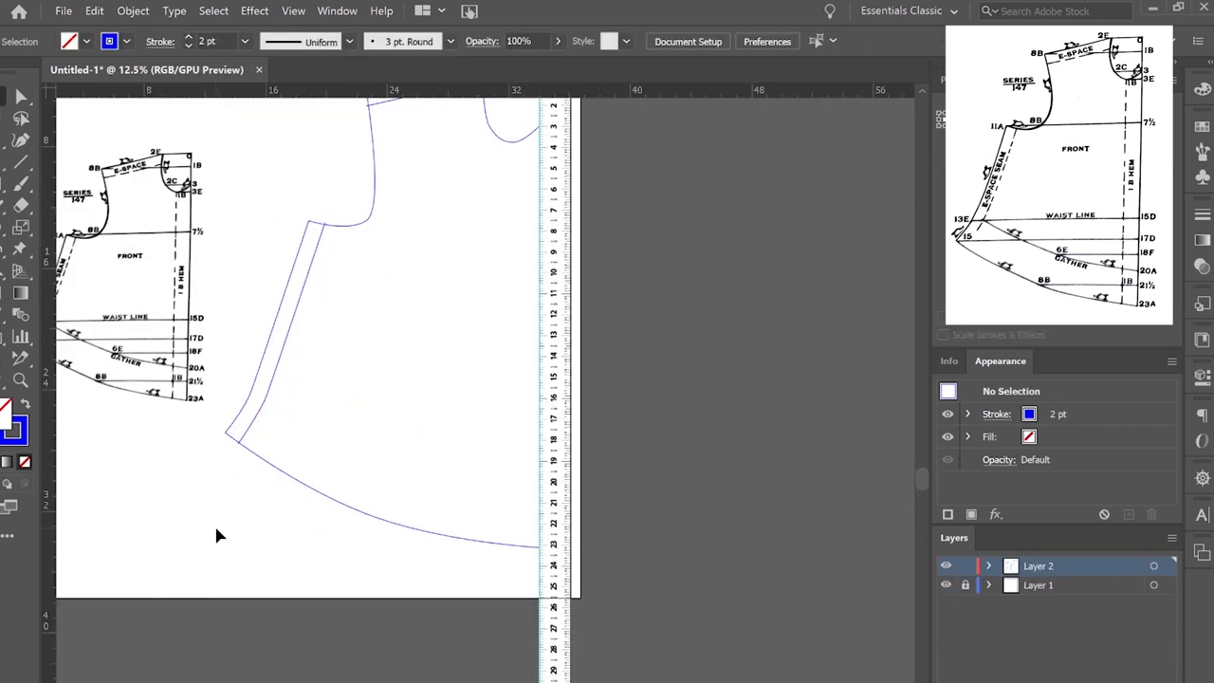
Release the compound path holding the inner side seam and shoulder lines into separate paths.
scroll(254, 342, "up", 1)
left_click(309, 321)
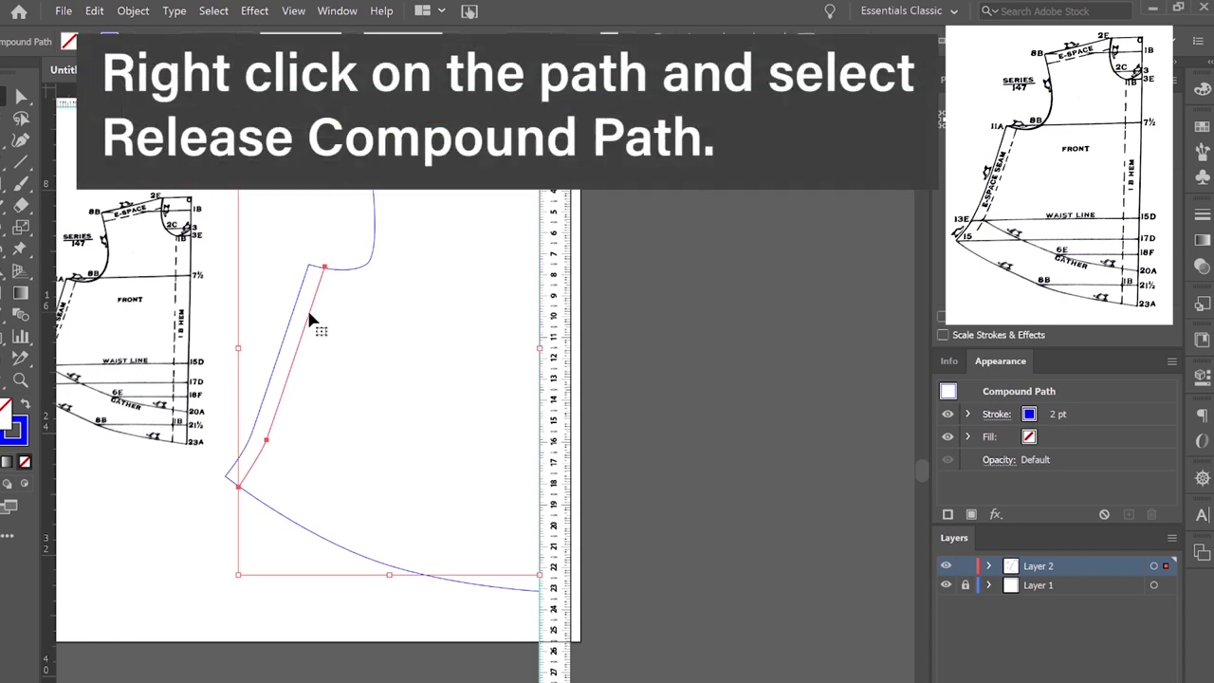
right_click(310, 320)
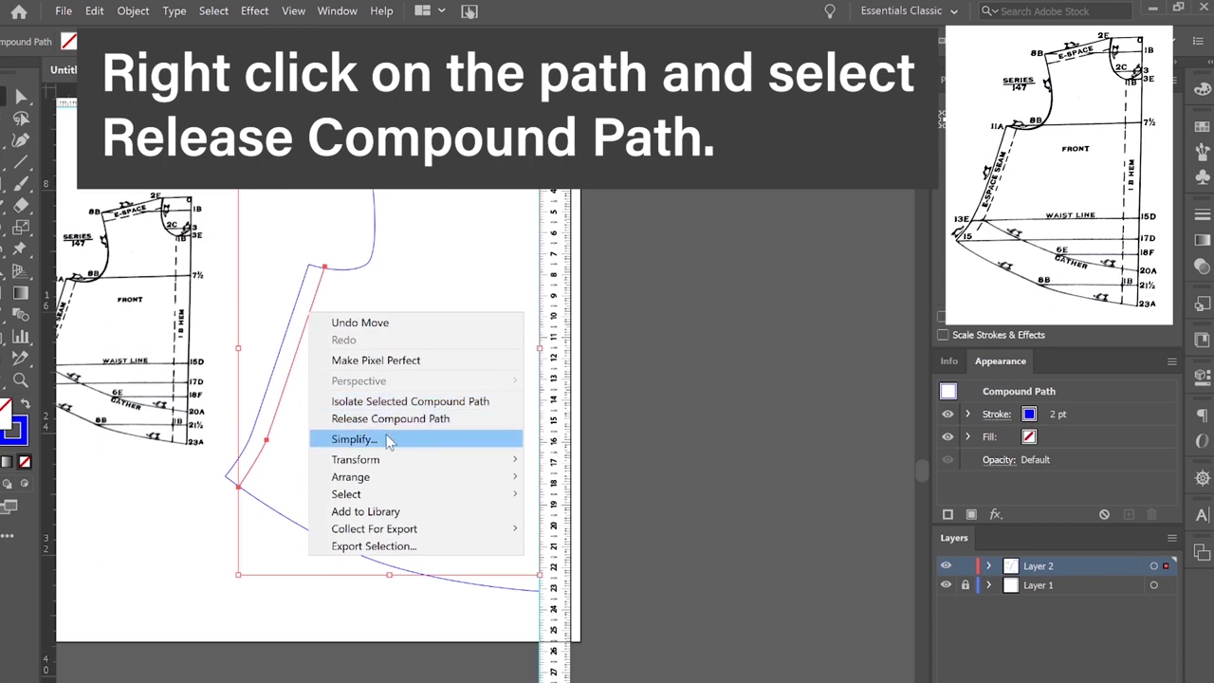
left_click(384, 418)
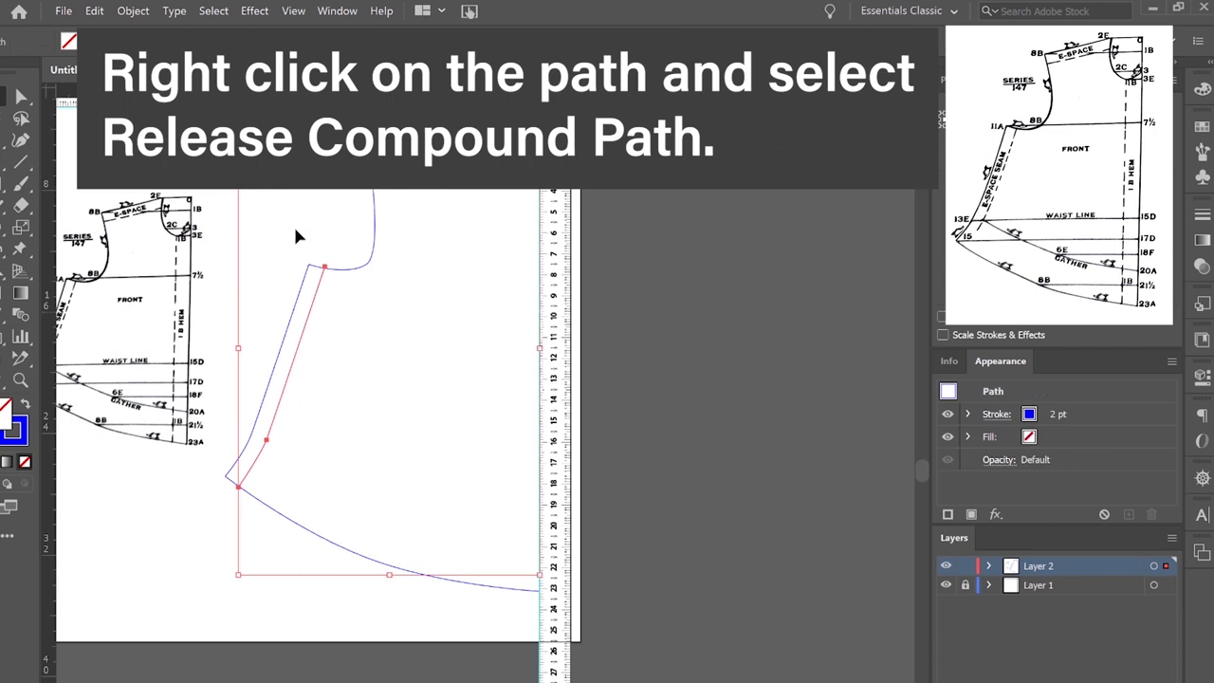
Use the inner side seam line to divide the front piece below it with Divide Objects Below.
left_click(317, 327)
left_click(312, 322)
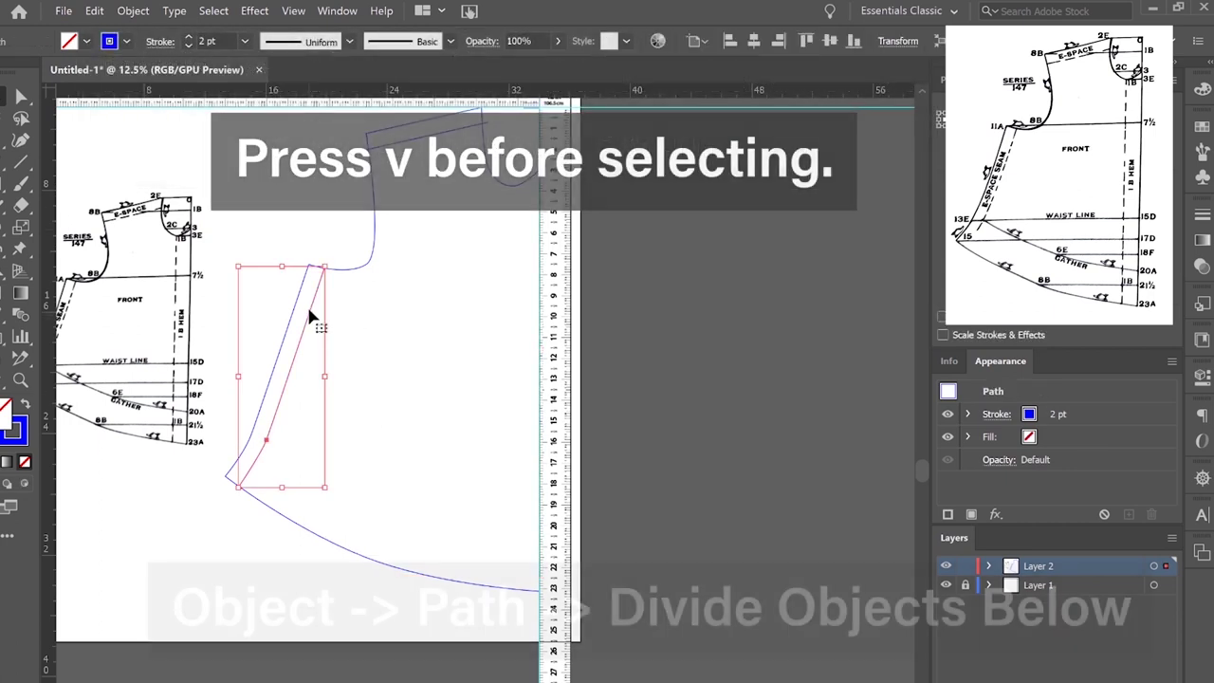
left_click(132, 11)
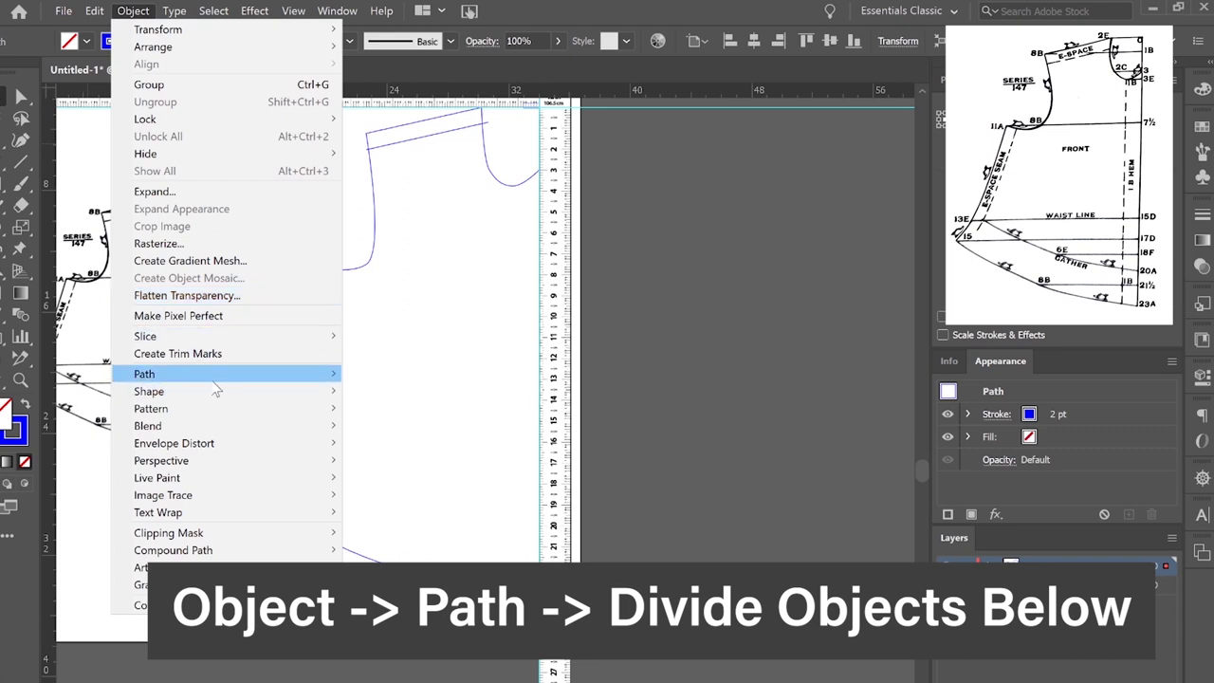
mouse_move(217, 377)
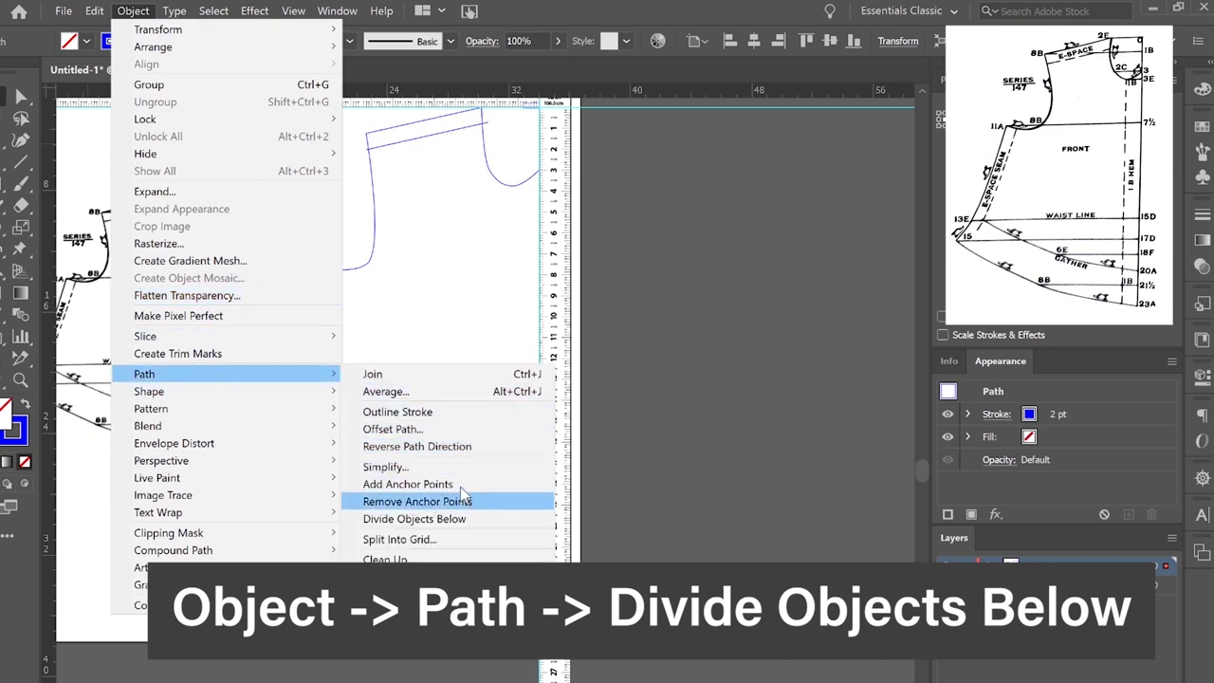
left_click(448, 519)
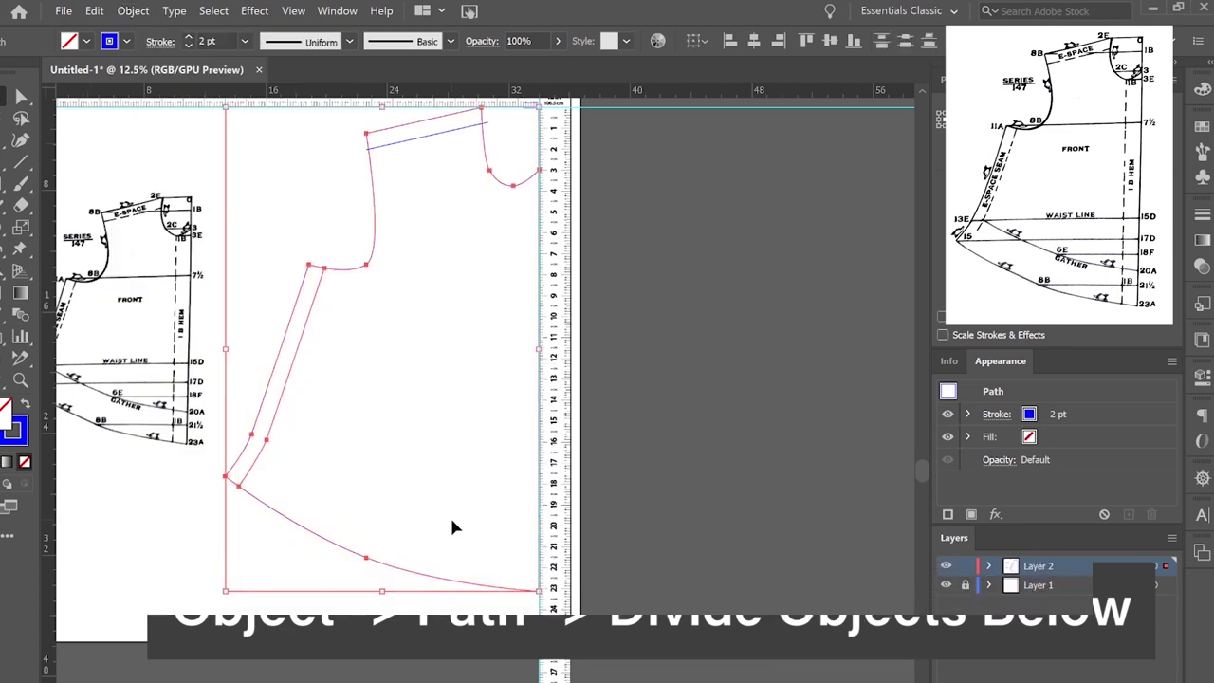
Delete the narrow seam allowance strip cut off along the front piece's side seam.
left_click(290, 229)
left_click(301, 304)
key("Delete")
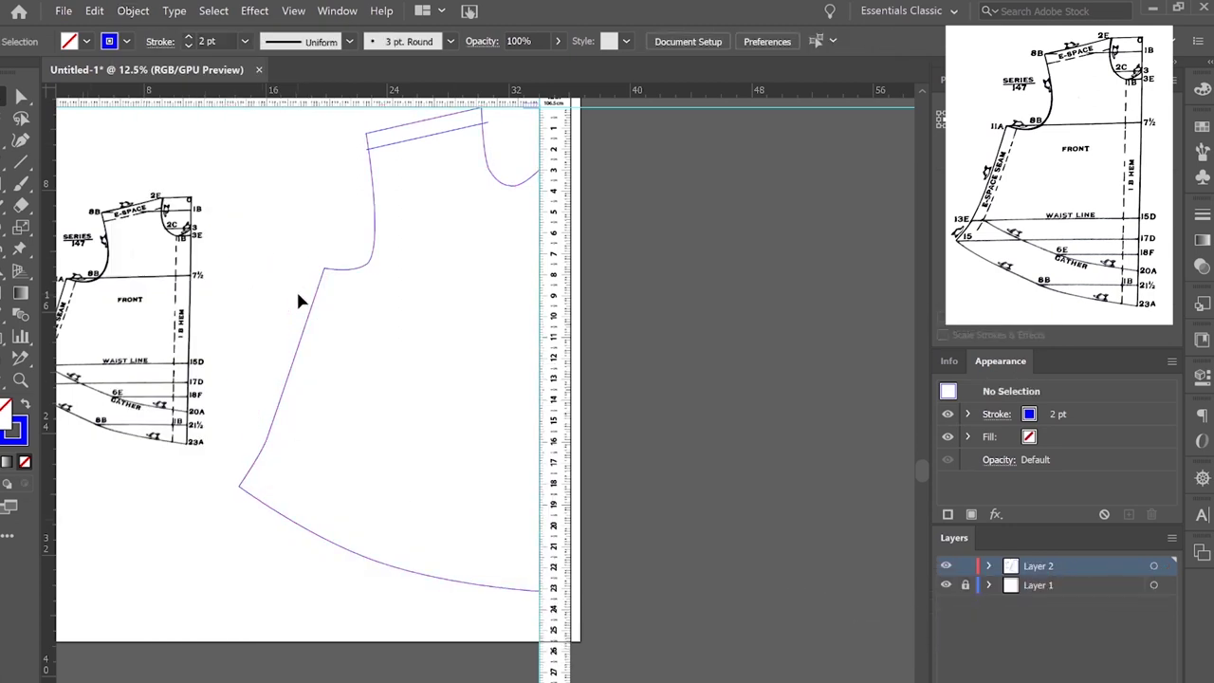
Use the inner shoulder line to divide the front piece with Divide Objects Below, then deselect the result.
scroll(297, 294, "up", 2)
left_click(395, 237)
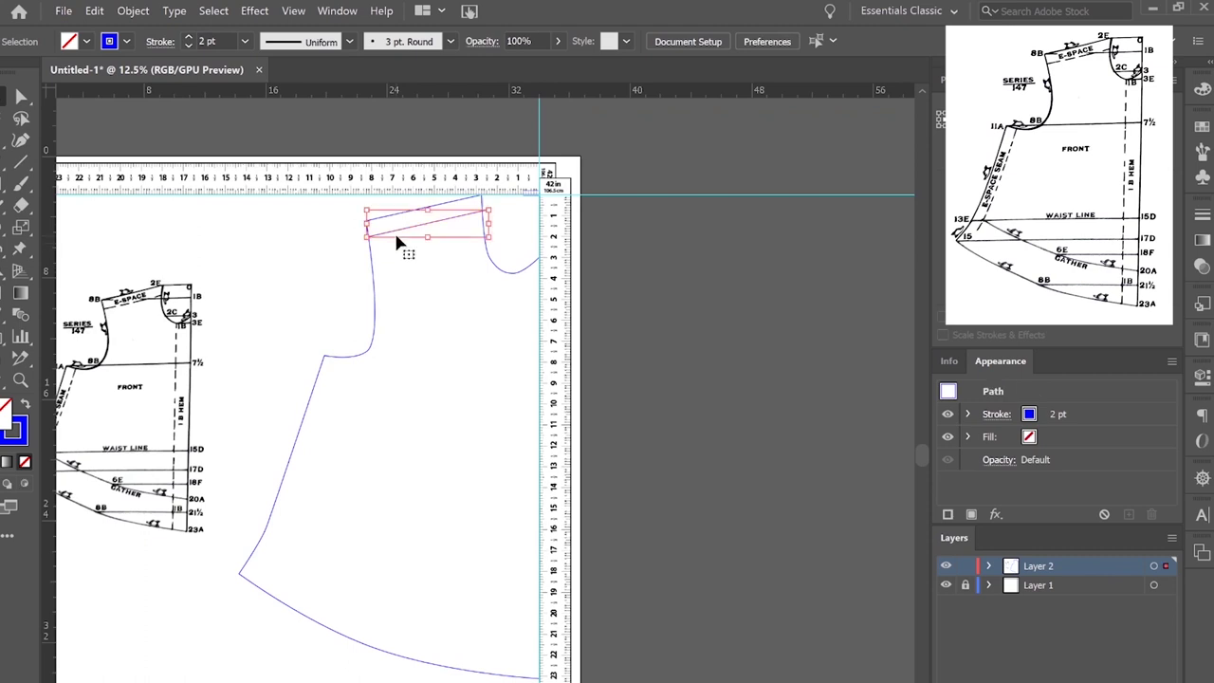
left_click(133, 10)
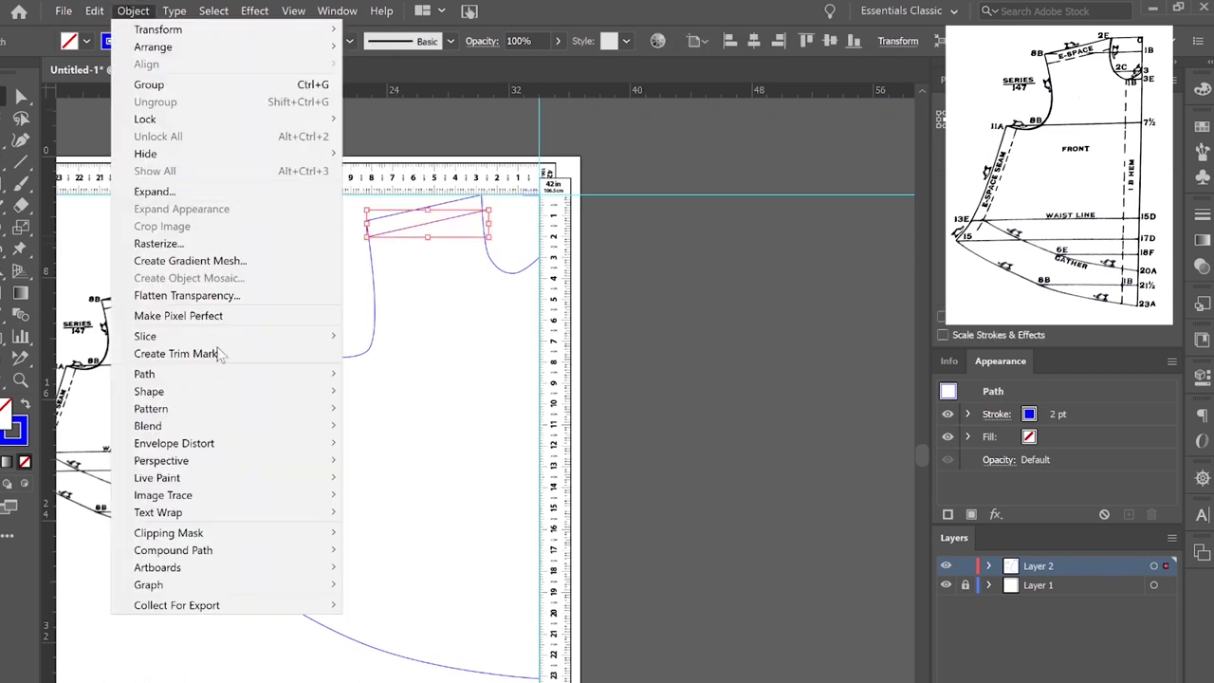
mouse_move(208, 382)
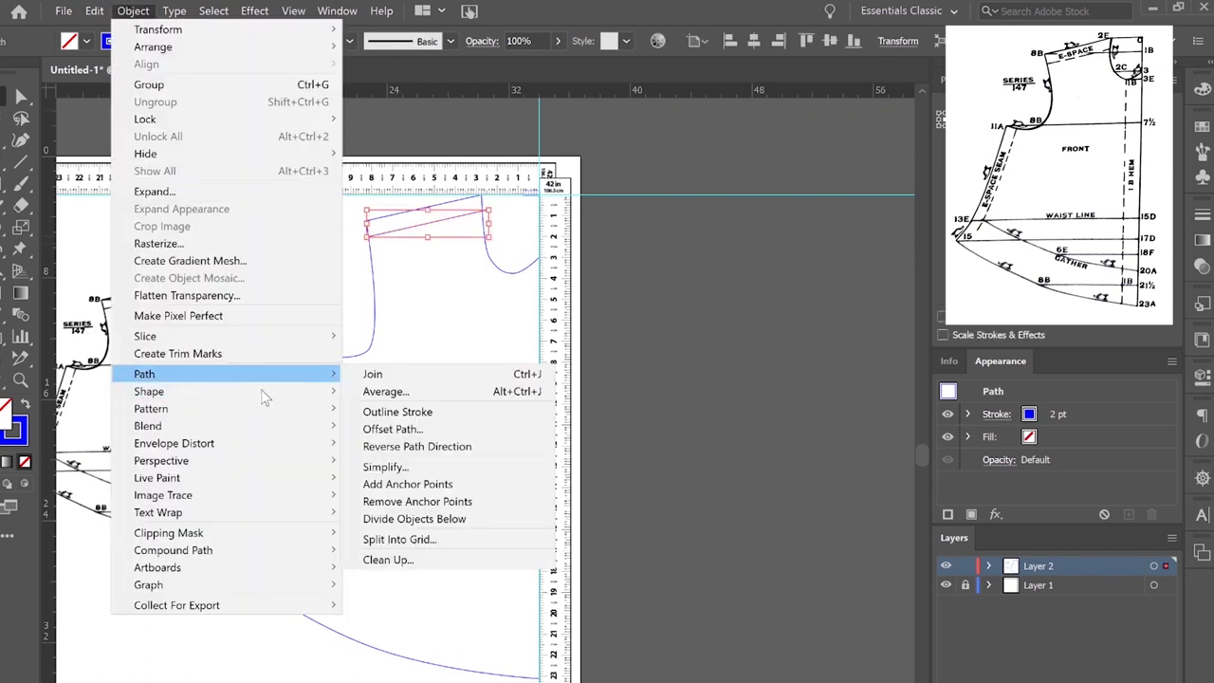
left_click(413, 524)
left_click(292, 286)
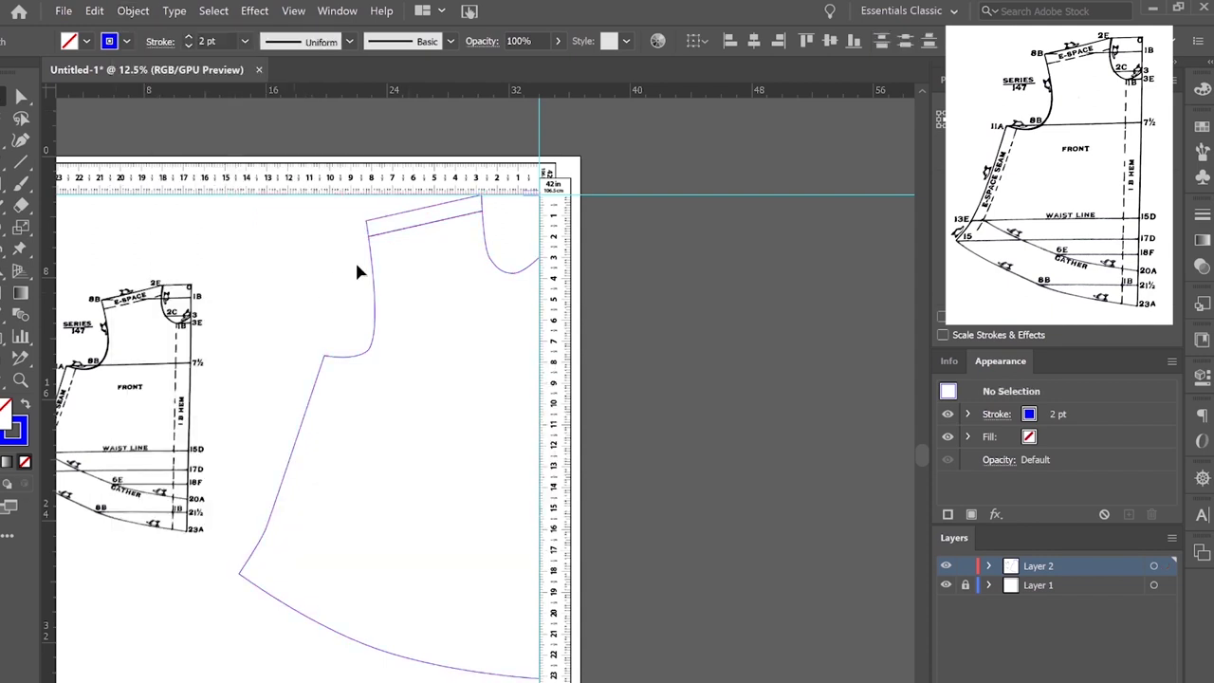
Delete the shoulder seam allowance strip and the small leftover rectangle beside the corner where the two rulers meet.
left_click(384, 227)
key("Delete")
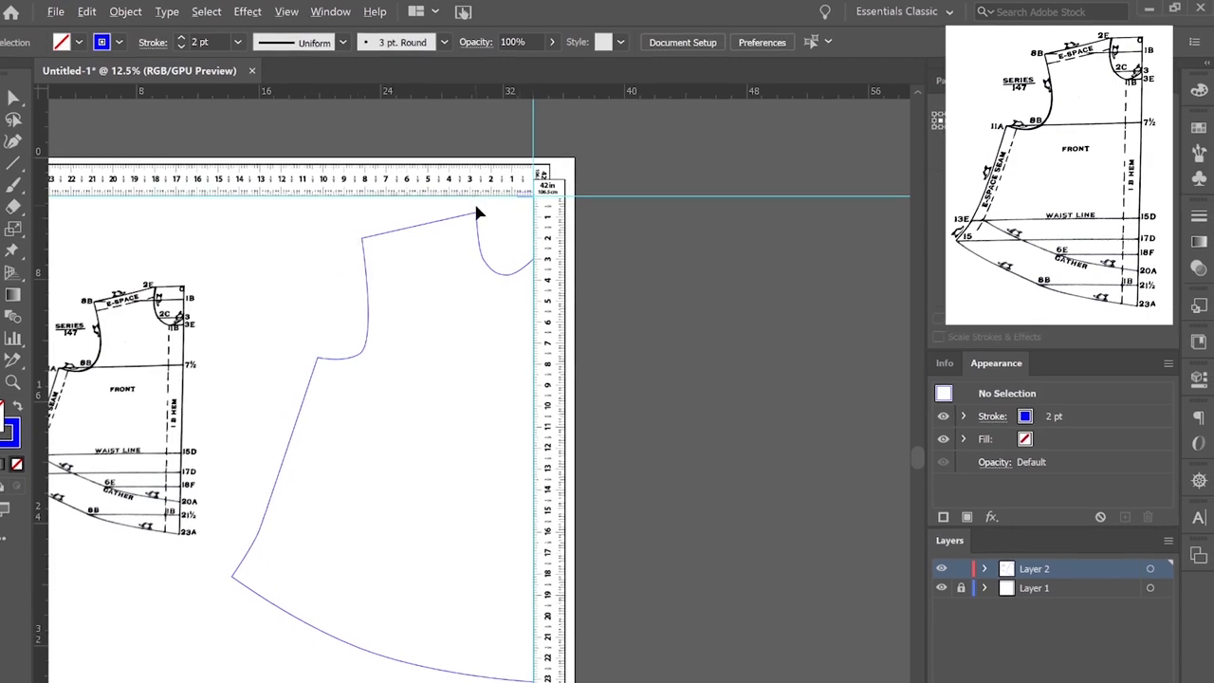
scroll(477, 210, "up", 6)
left_click_drag(627, 211, 405, 339)
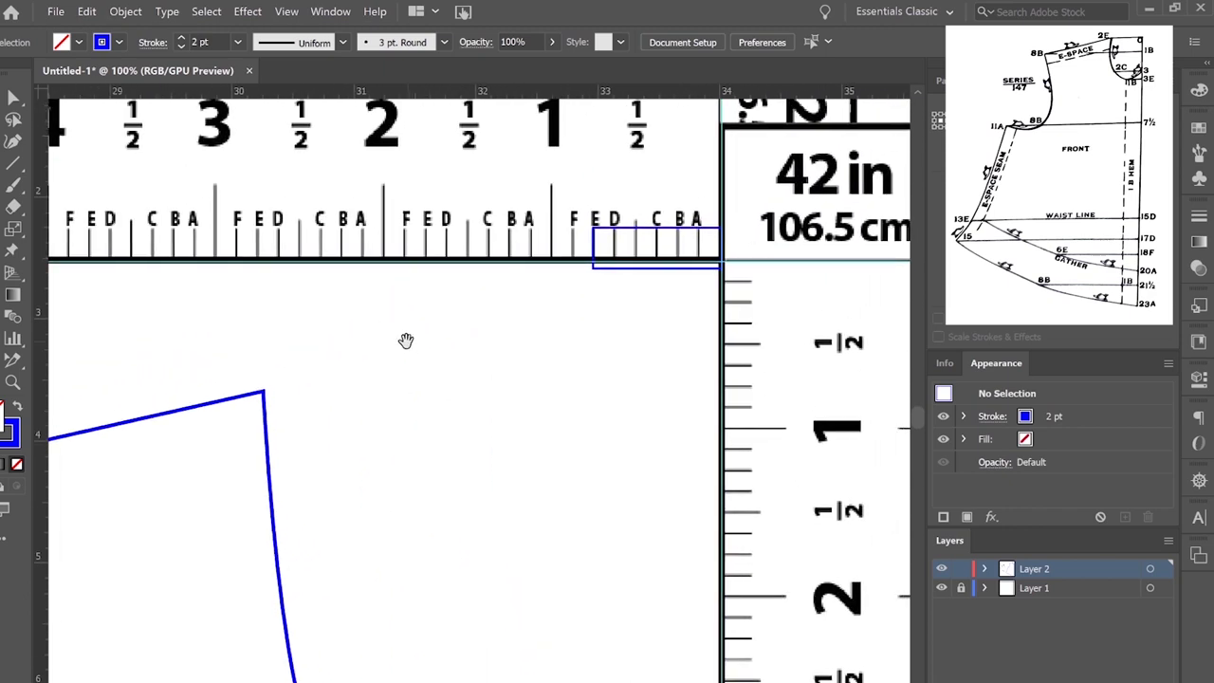
left_click(658, 268)
key("Delete")
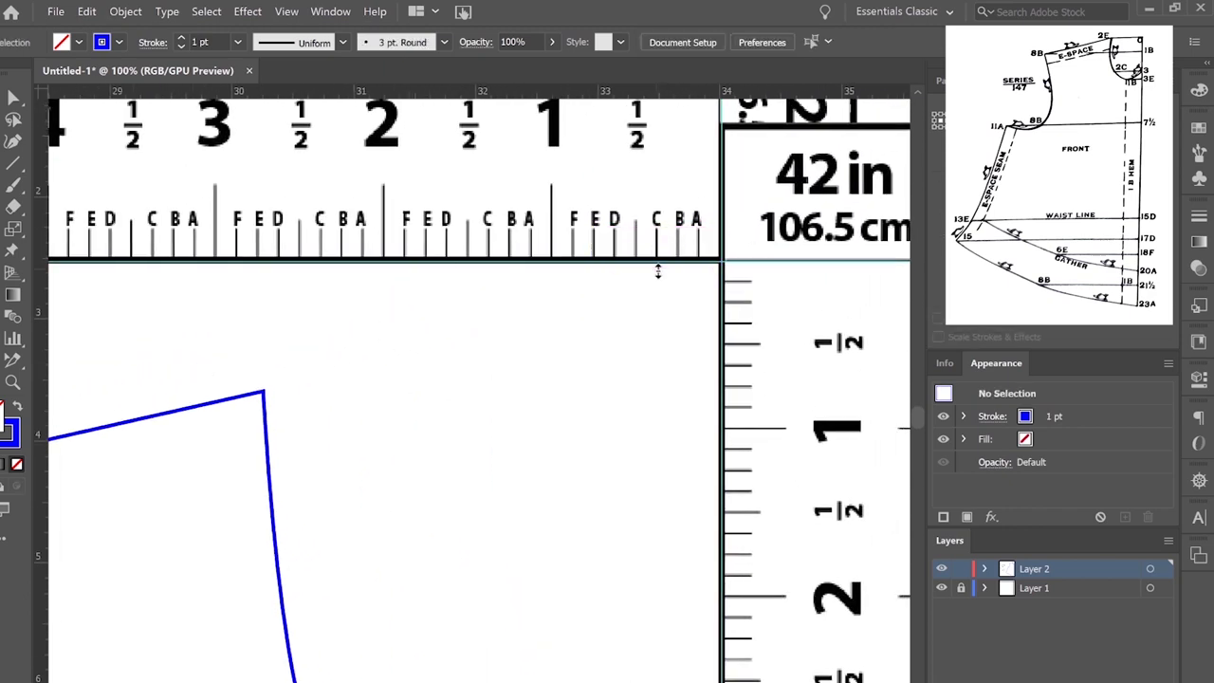
Place a vertical guide at the 1B mark of the horizontal ruler for the front hem line.
left_click_drag(42, 453, 509, 436)
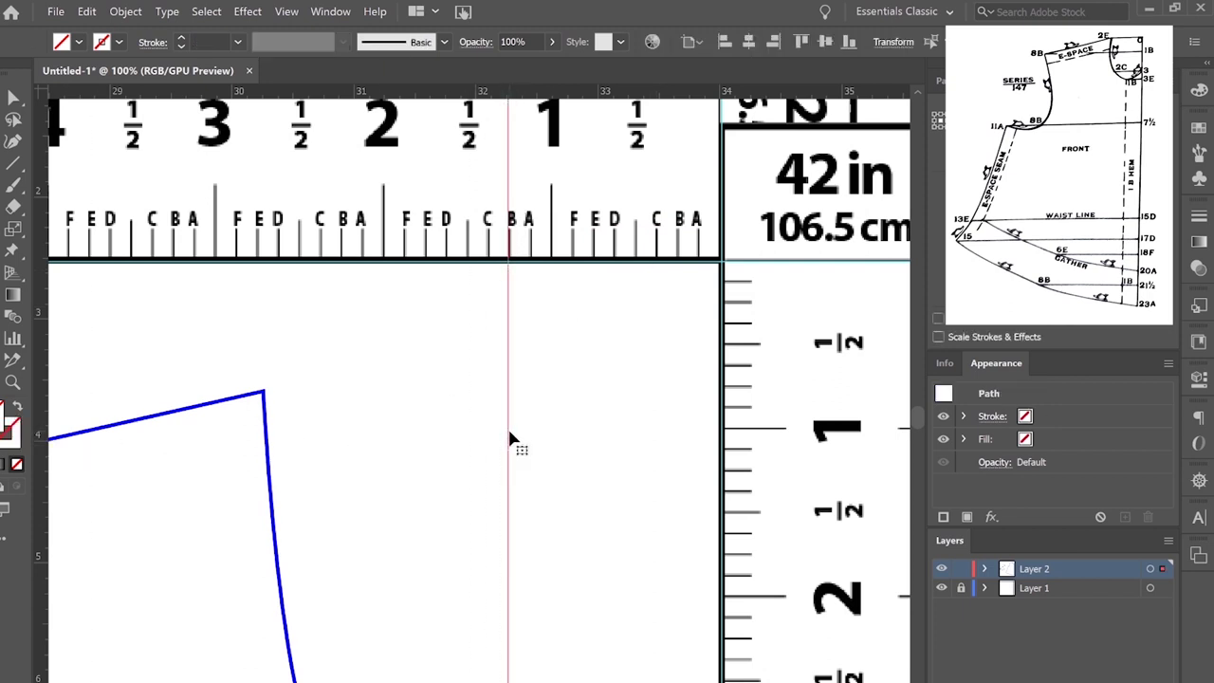
key("Right")
key("Left")
Draw a straight hem line along the 1B guide between the bottom curve and the neckline curve of the front piece.
scroll(481, 432, "down", 6)
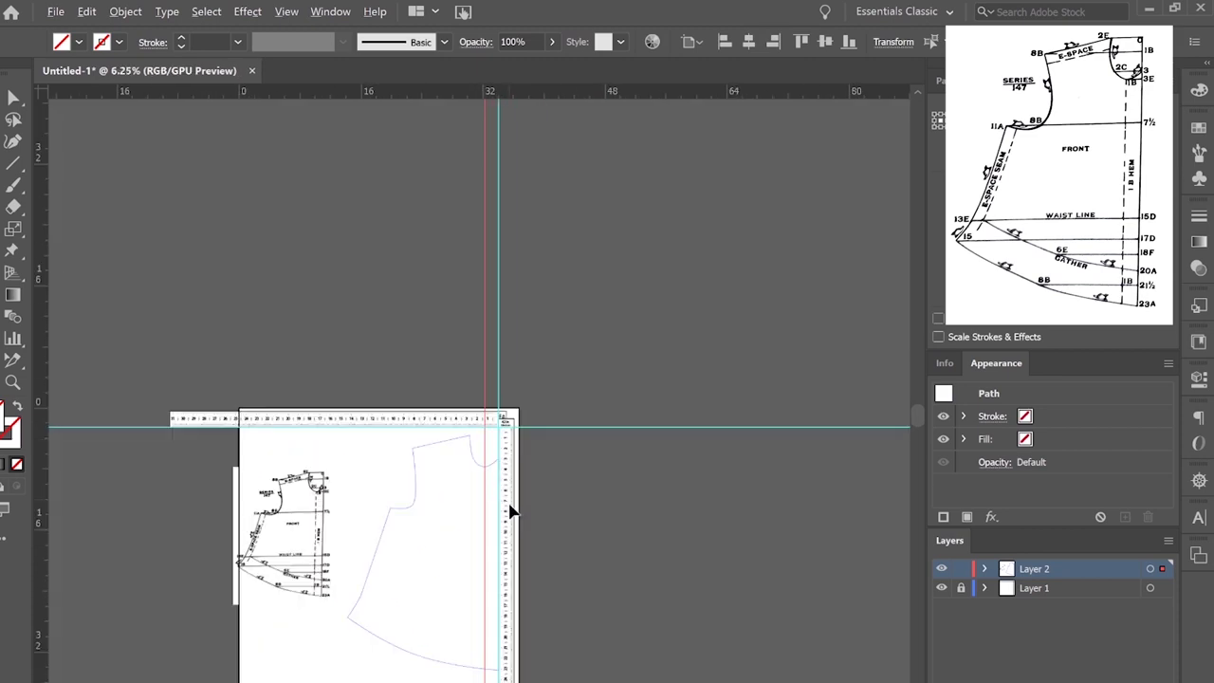
scroll(510, 512, "up", 2)
left_click_drag(387, 565, 413, 305)
scroll(414, 305, "down", 1)
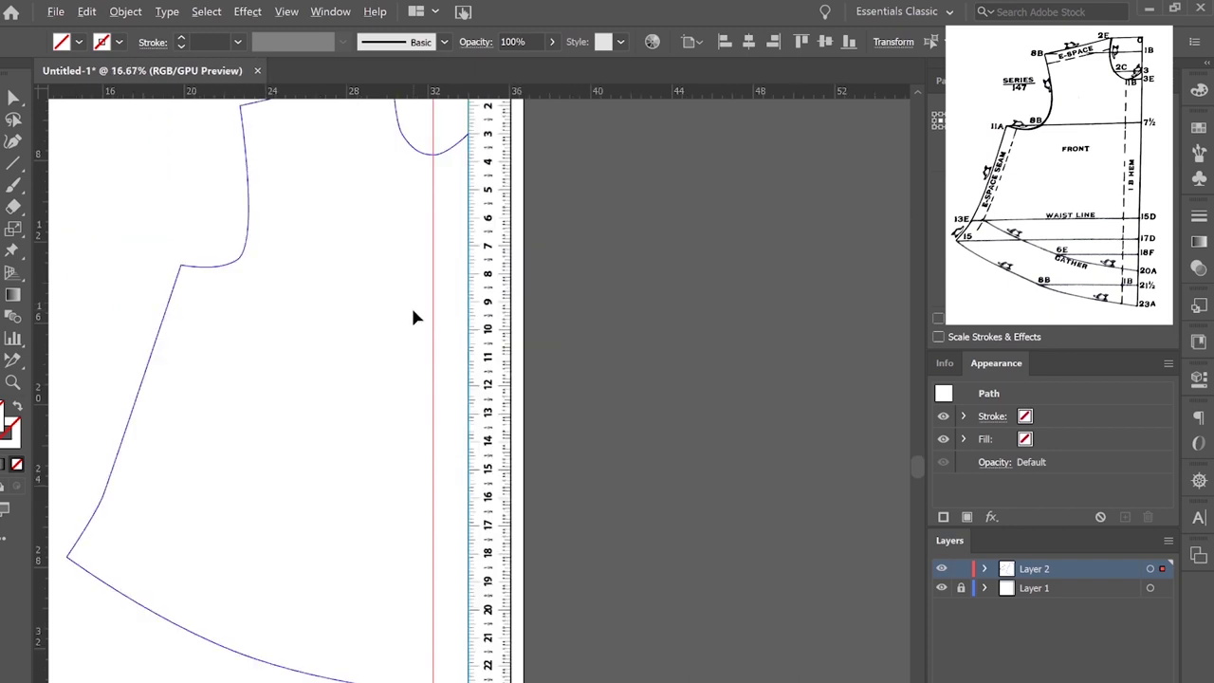
left_click(16, 169)
left_click_drag(434, 678, 444, 631)
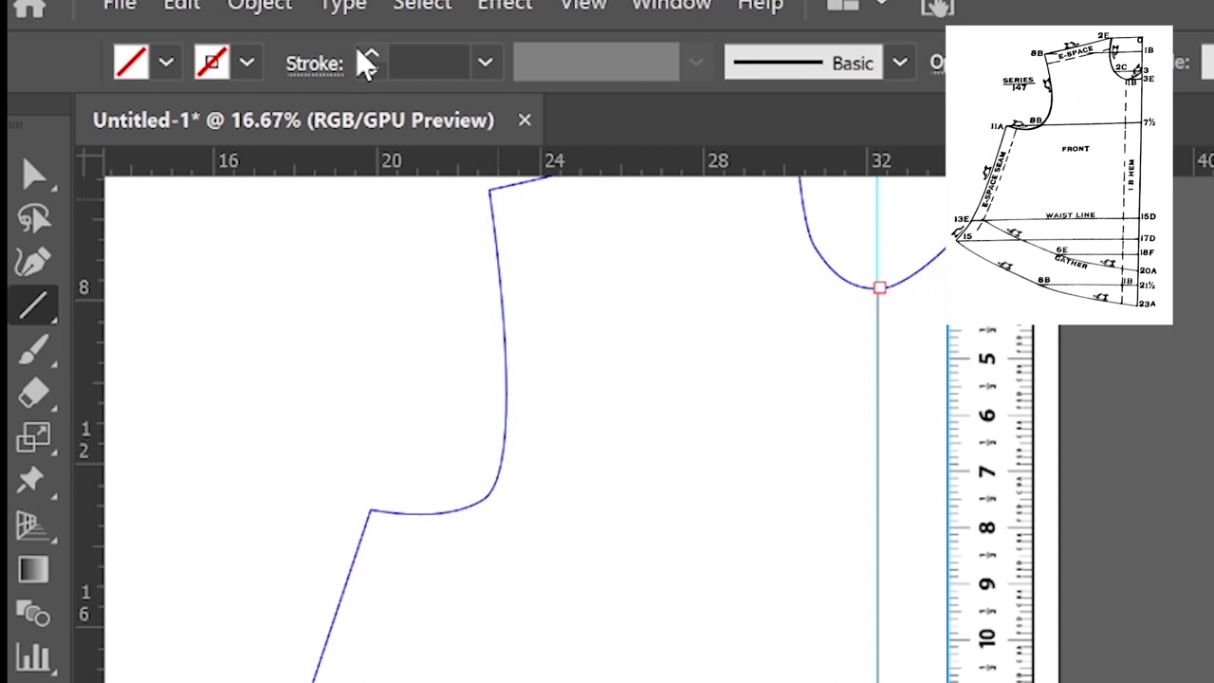
Give the vertical hem line a 2 pt dark red dashed stroke.
left_click(358, 53)
left_click(358, 53)
left_click(358, 53)
left_click(359, 53)
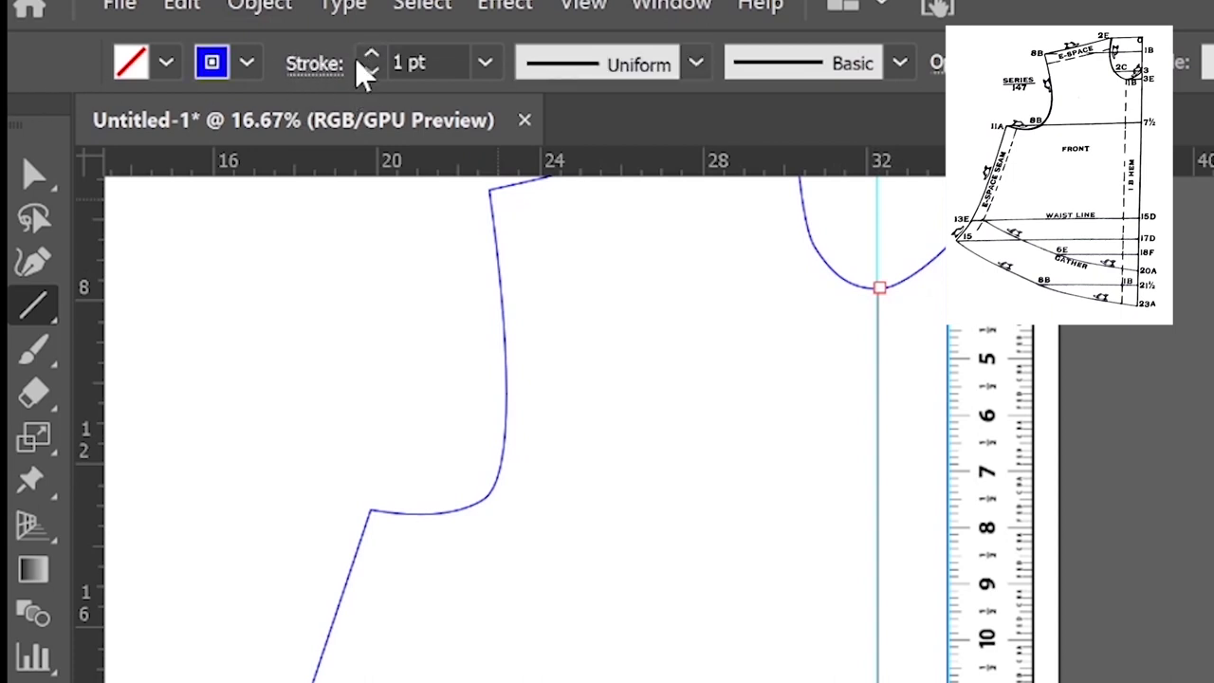
left_click(362, 56)
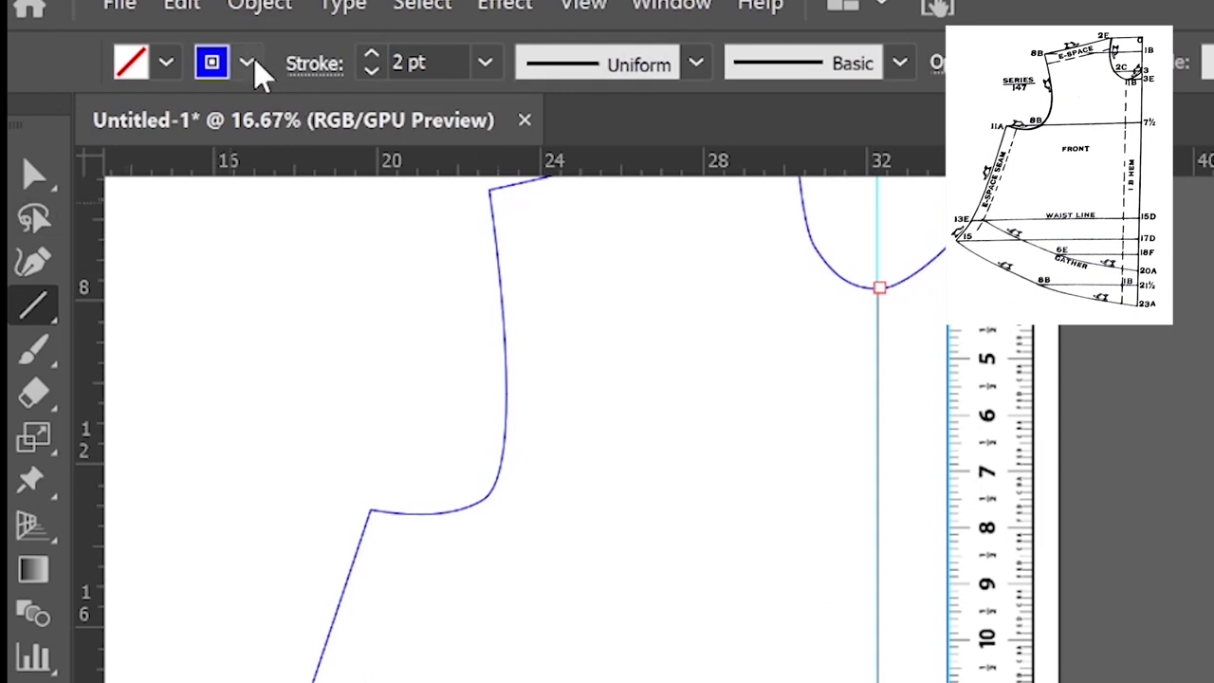
left_click(250, 61)
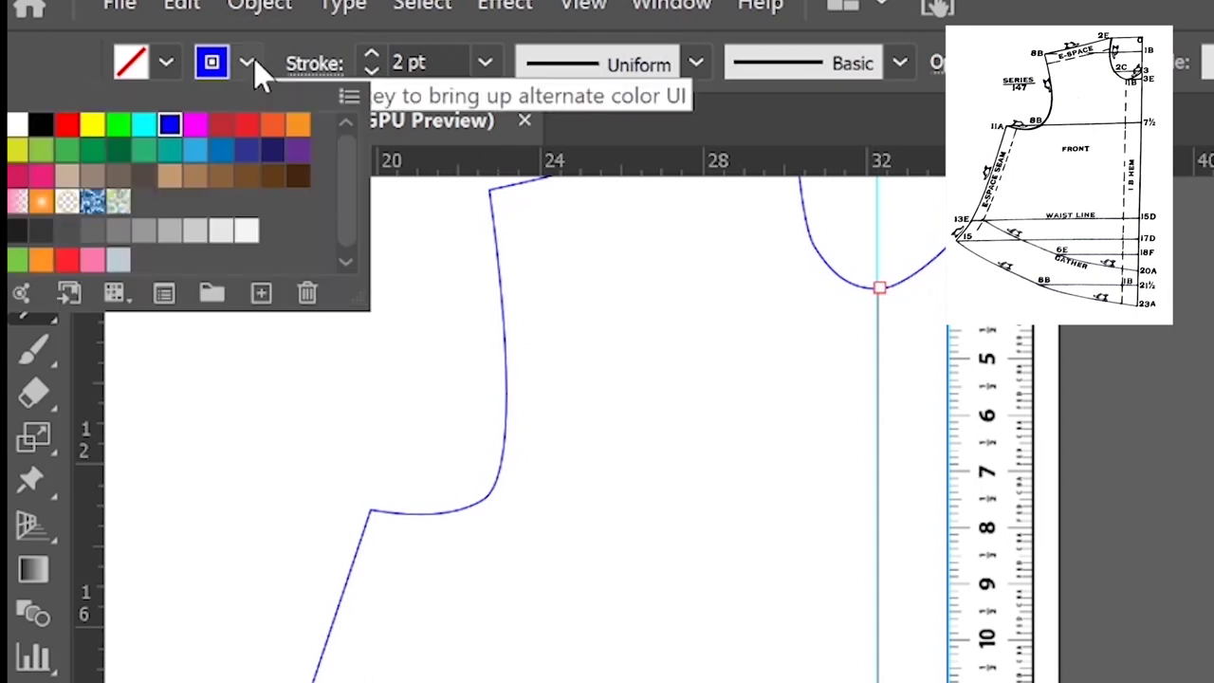
left_click(221, 126)
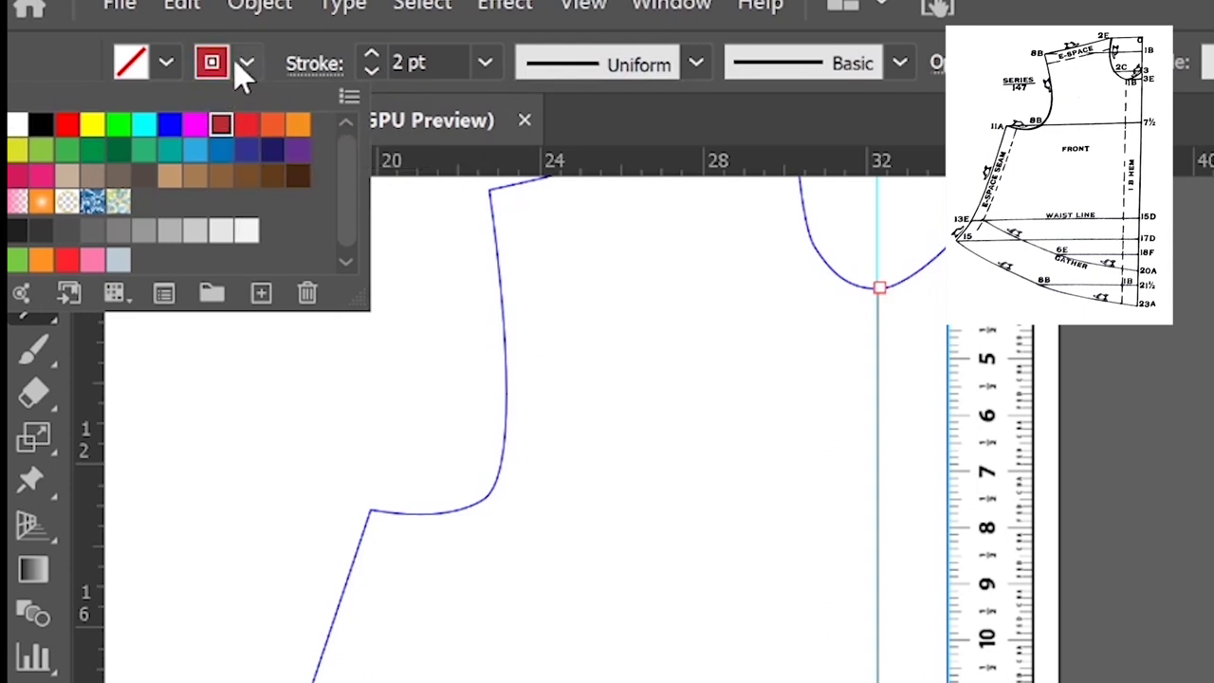
left_click(304, 64)
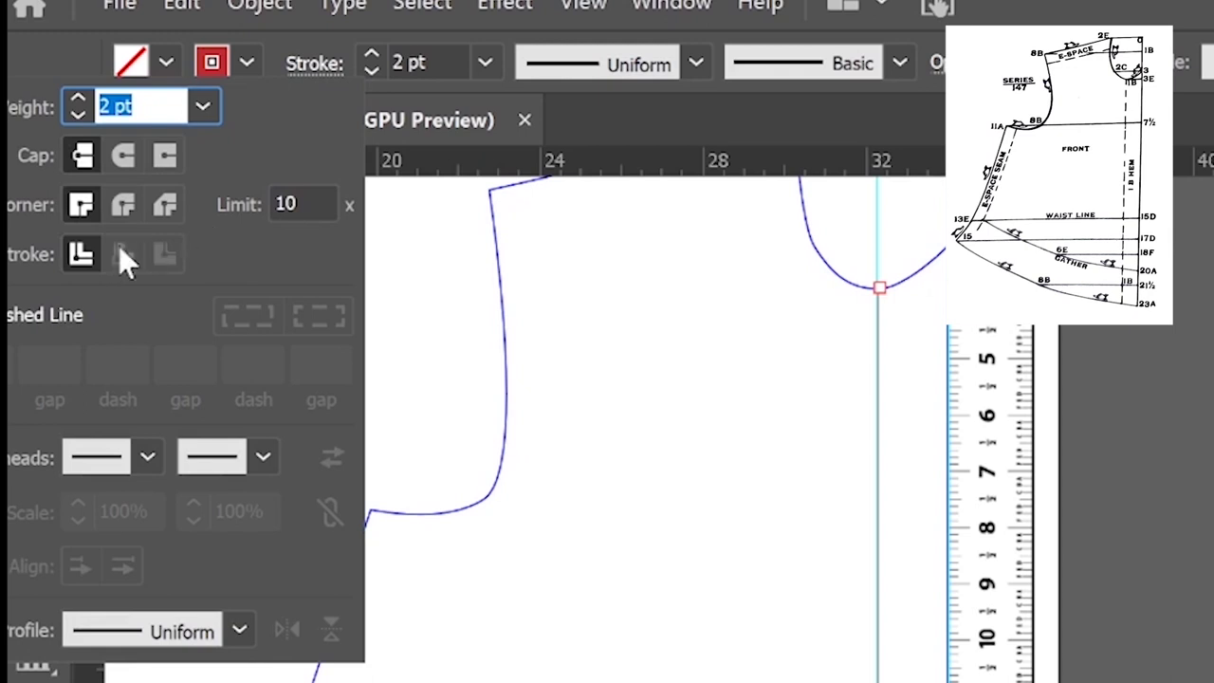
left_click(3, 315)
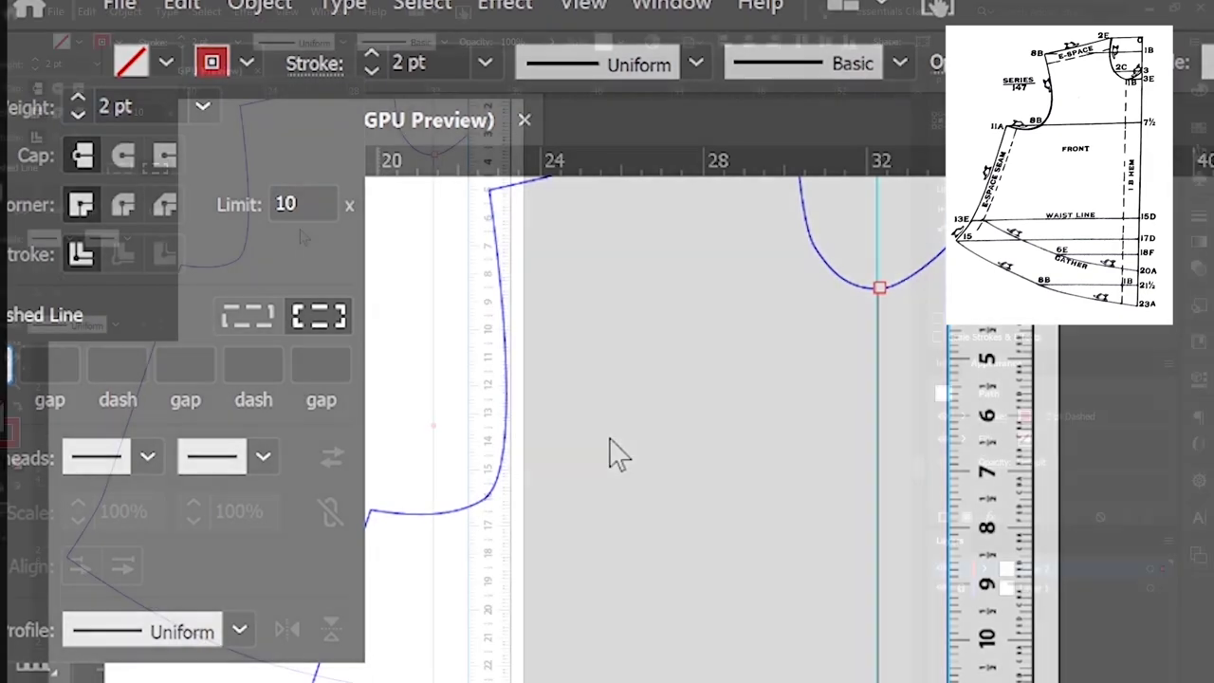
key("Escape")
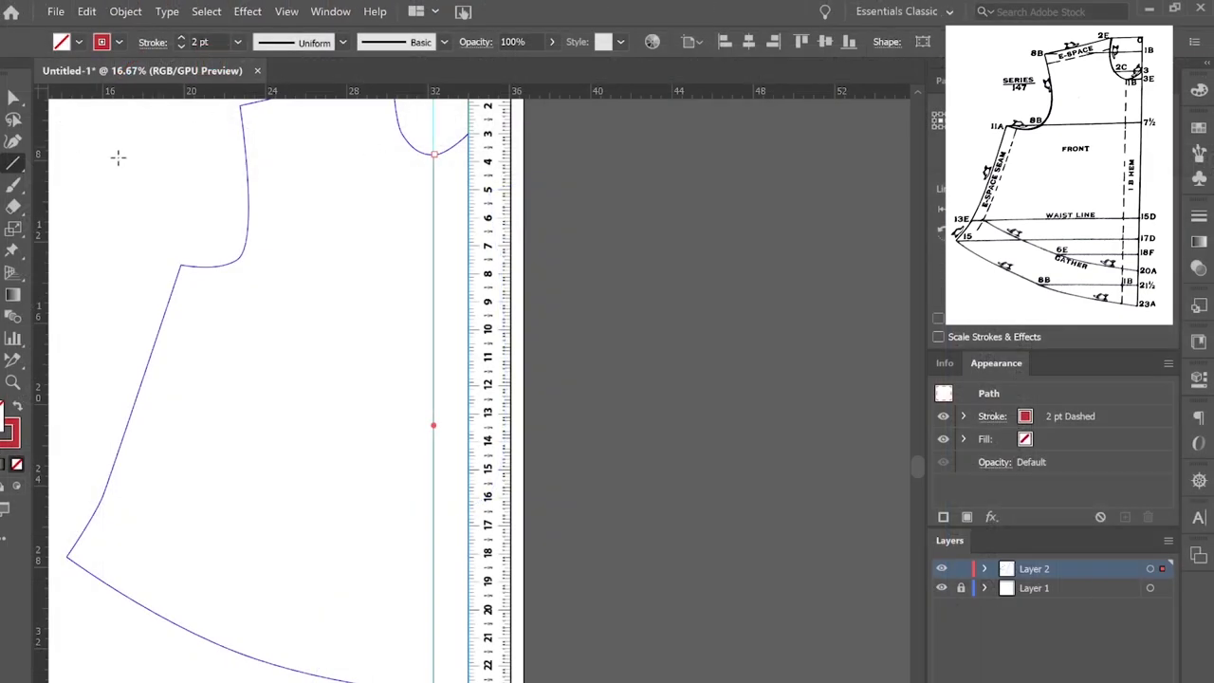
Deselect the hem line and delete the vertical 1B guide over it.
key("v")
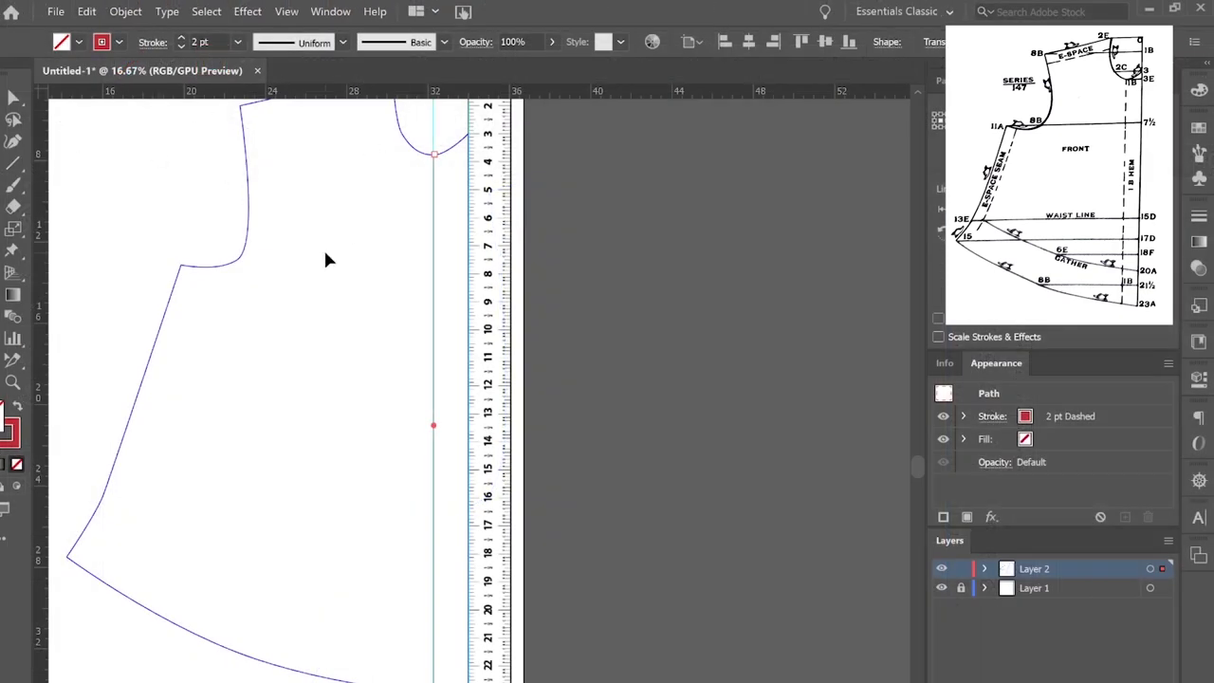
left_click(323, 247)
scroll(414, 181, "up", 2)
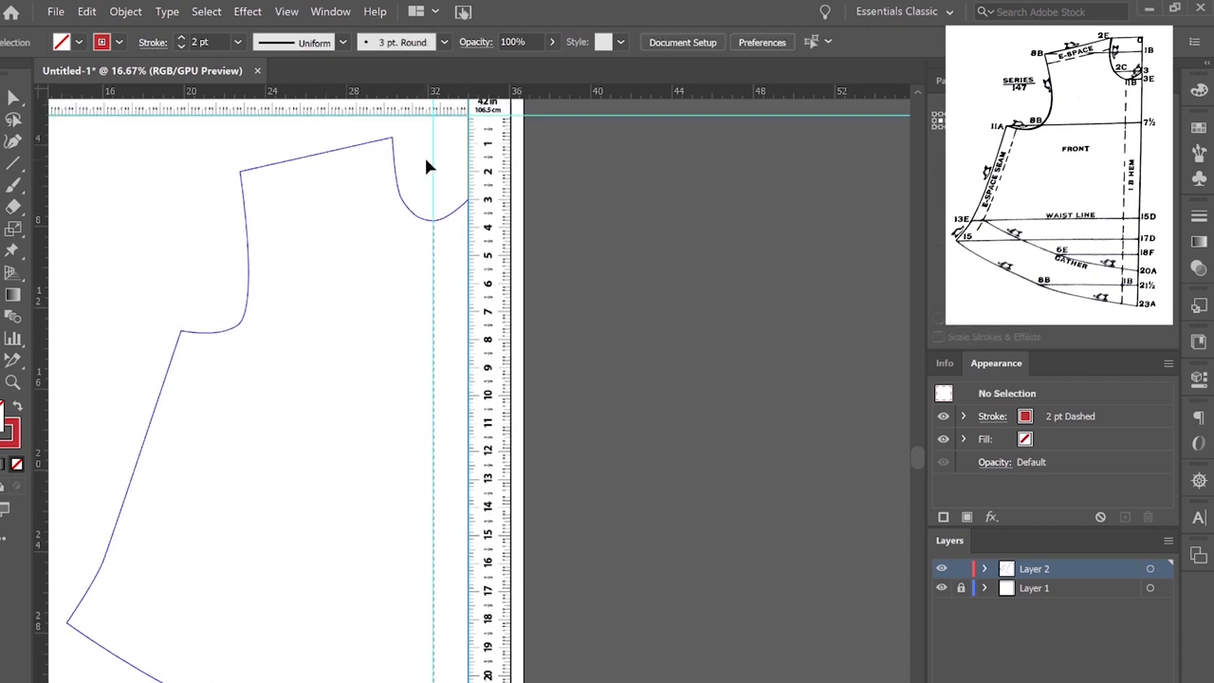
left_click(434, 168)
left_click(432, 159)
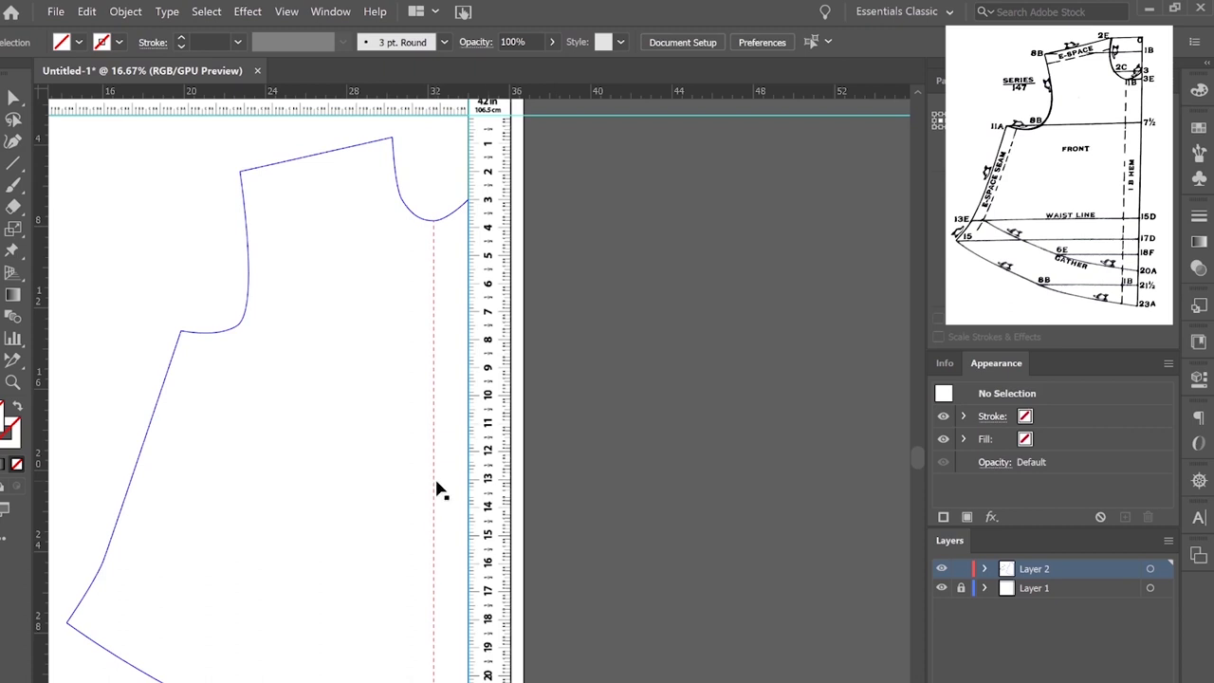
Check the diagram's waist line coordinate and place a horizontal guide at 15D on the vertical ruler.
scroll(435, 560, "down", 1)
left_click_drag(228, 462, 487, 427)
key("ctrl+equal")
key("ctrl+equal")
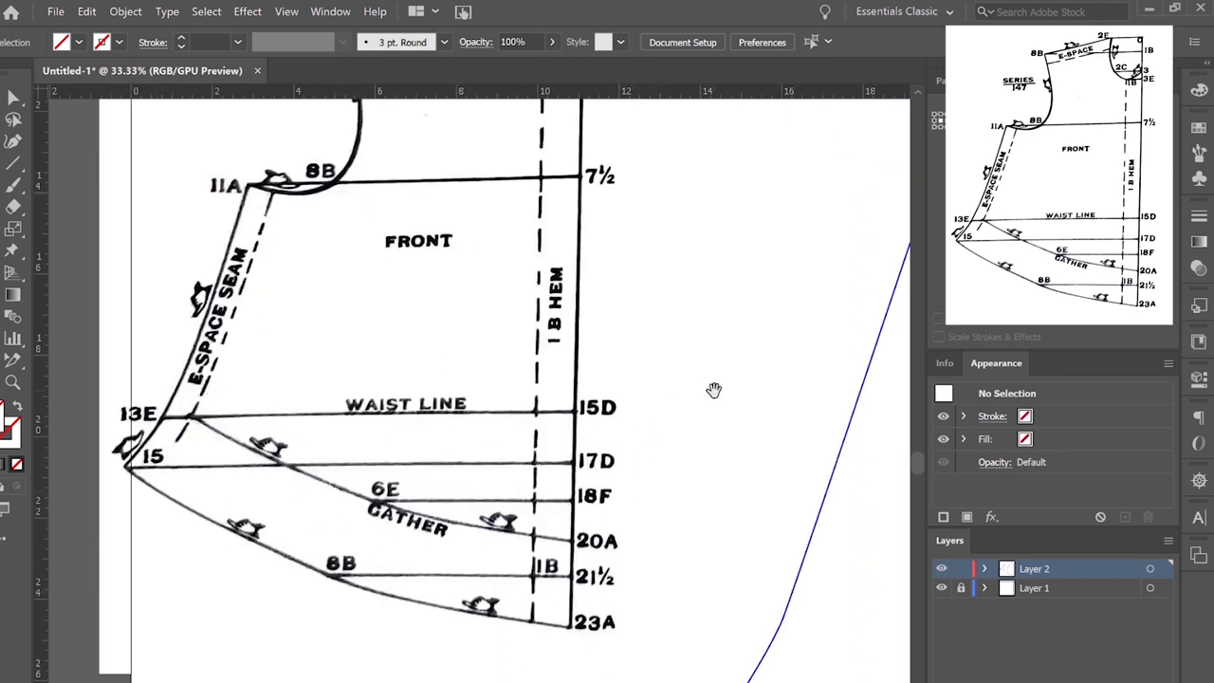
left_click_drag(710, 388, 192, 343)
key("ctrl+minus")
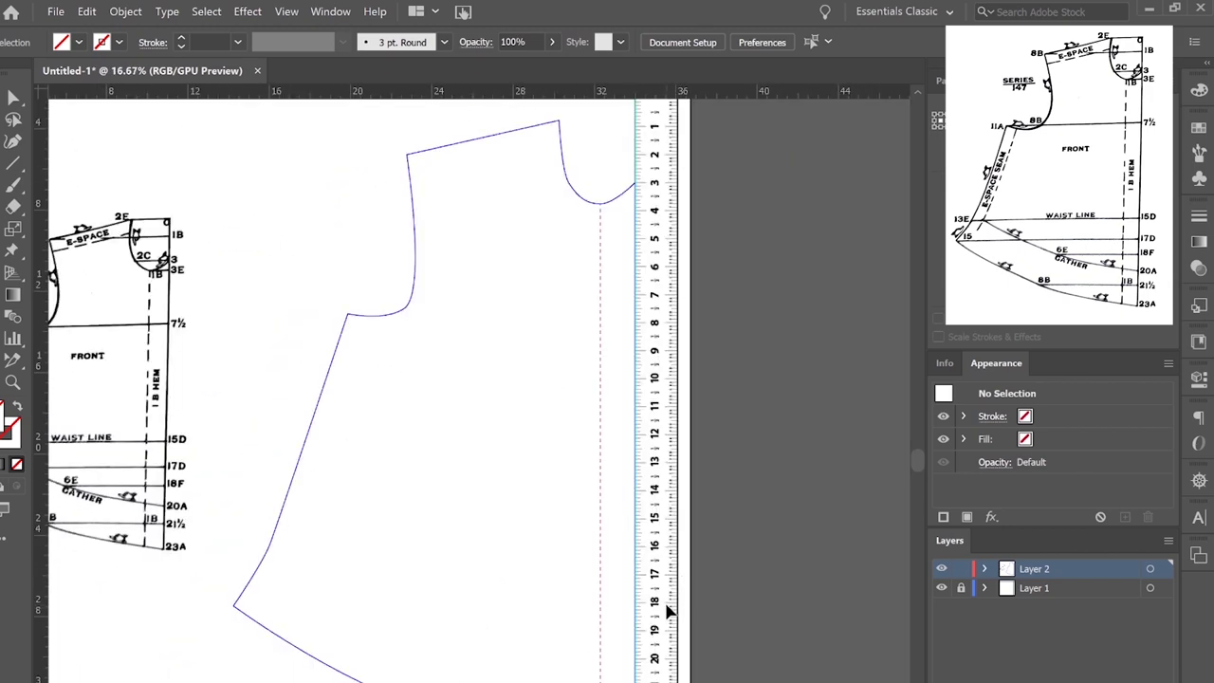
scroll(627, 496, "down", 3)
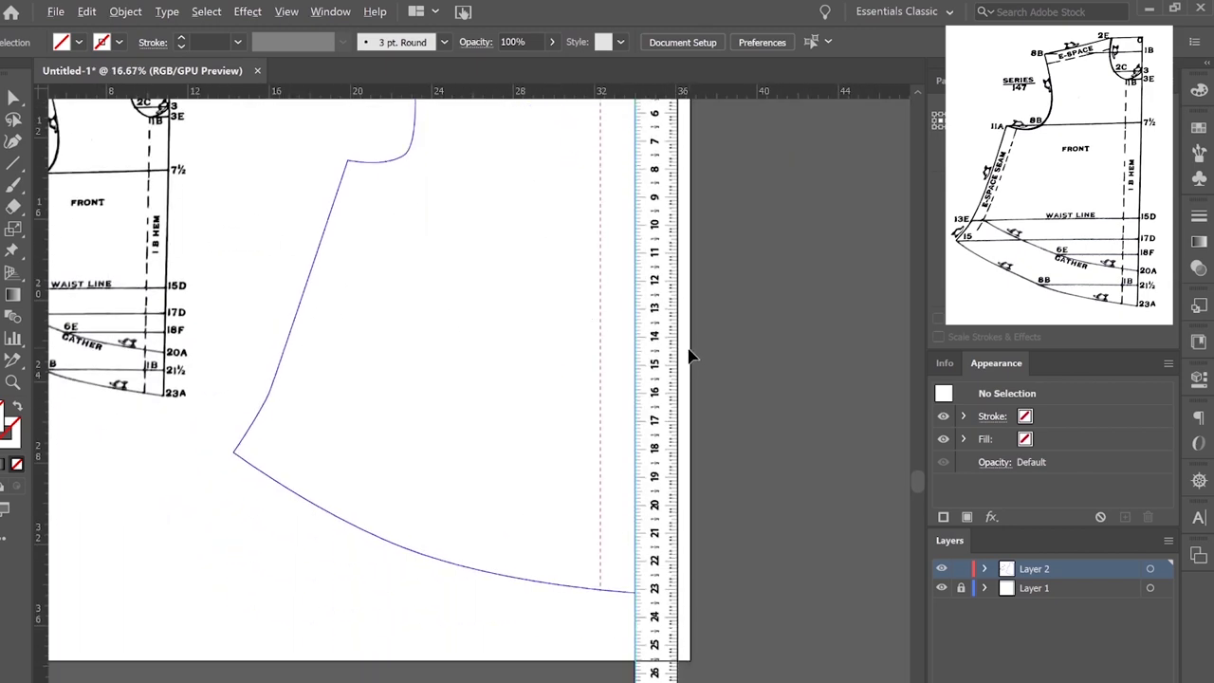
scroll(692, 351, "up", 3)
left_click_drag(412, 95, 443, 455)
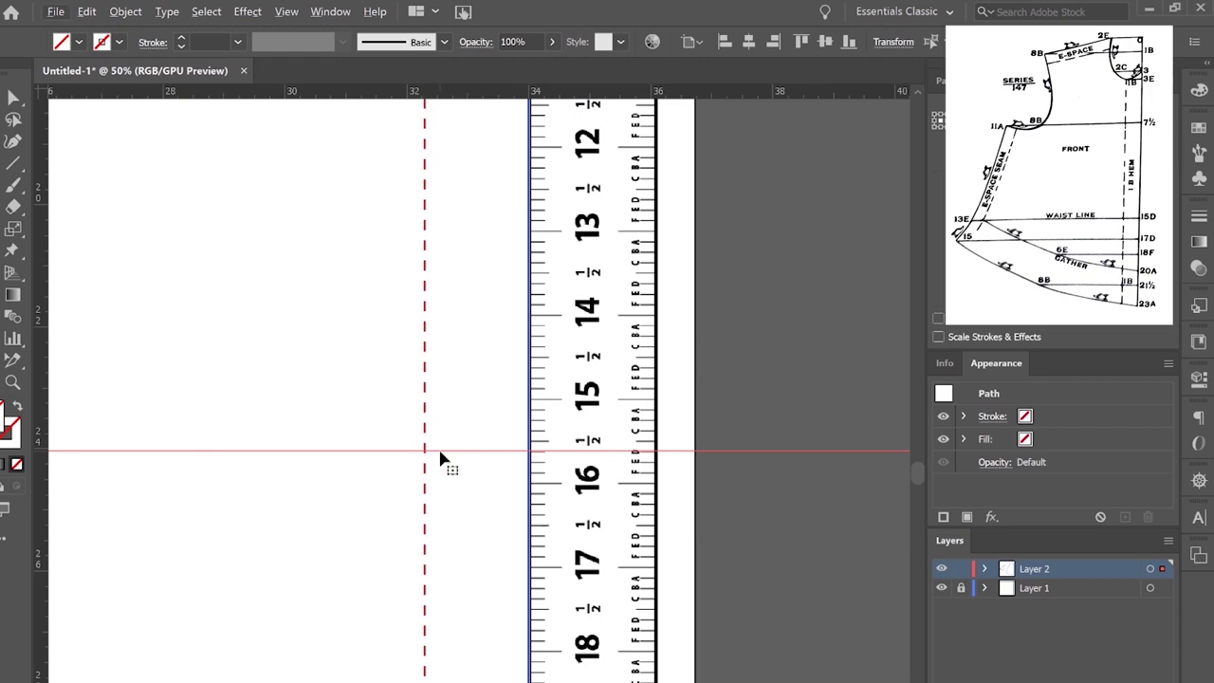
Draw the waist line along the 15D guide from the side seam to the centre front edge.
scroll(439, 455, "down", 3)
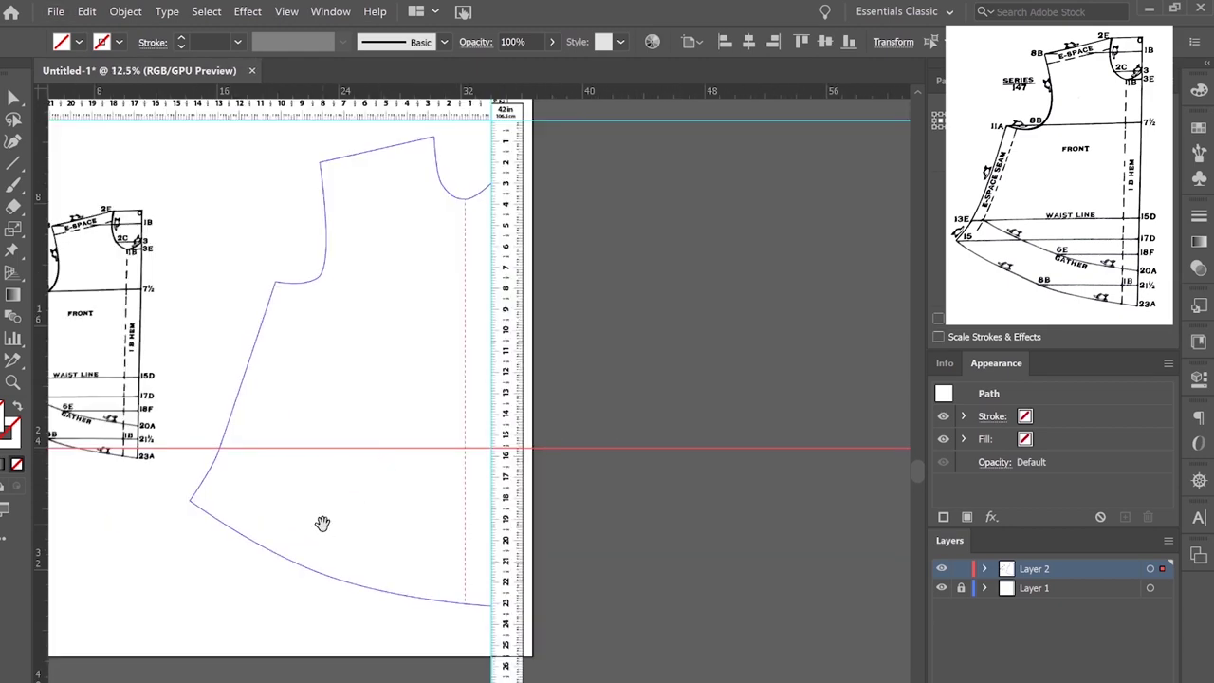
left_click_drag(322, 531, 399, 544)
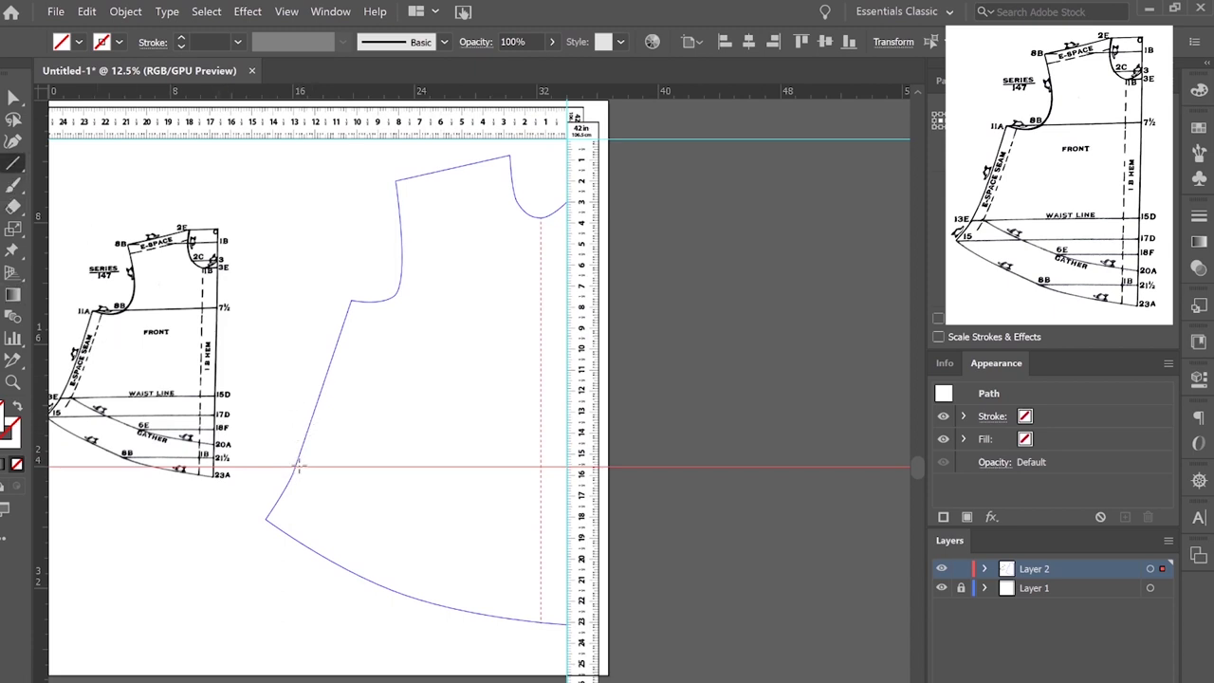
left_click_drag(294, 465, 434, 484)
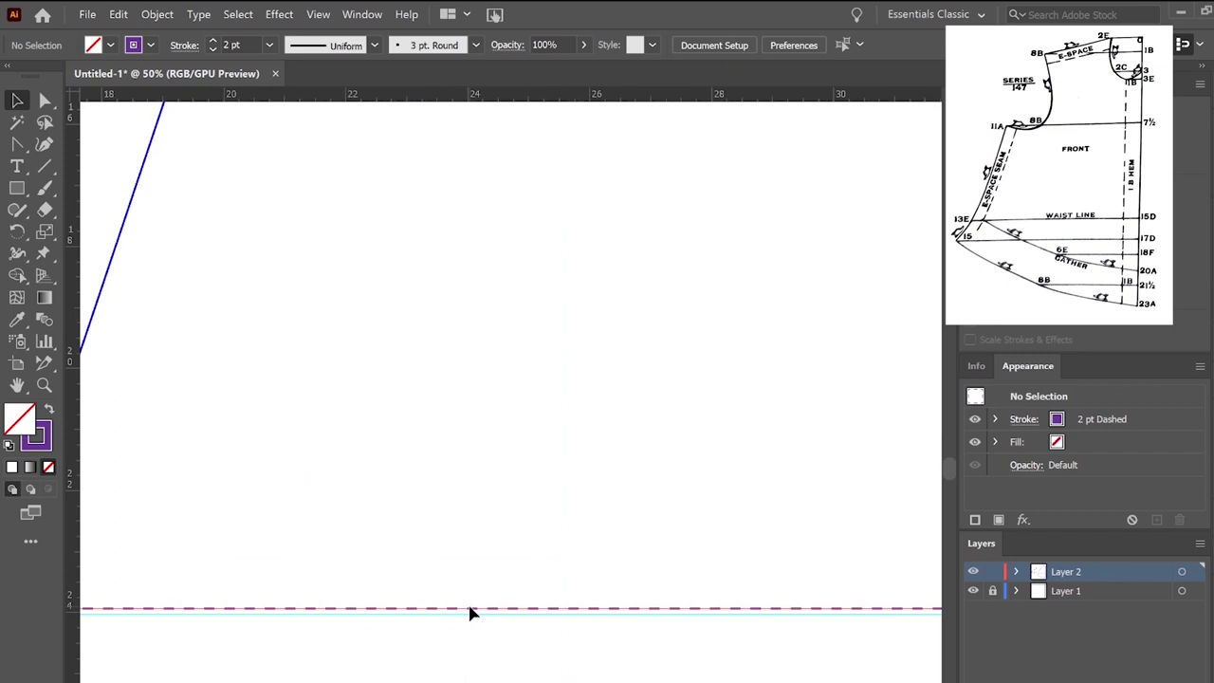
Nudge the dashed waist line down so that it lies on the horizontal guide.
left_click(469, 609)
key("Down")
key("Down")
key("Down")
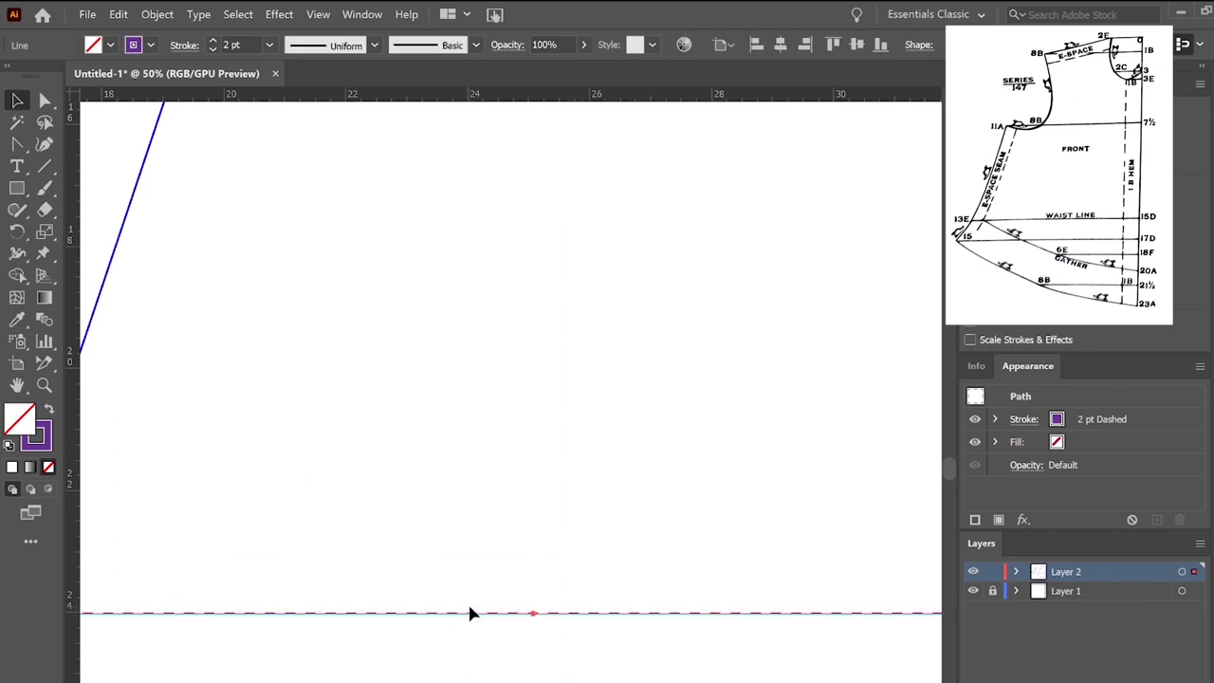
Set the waist line's stroke to 2 pt and make it dashed.
left_click_drag(393, 603, 704, 520)
key("ctrl+minus")
key("ctrl+minus")
key("ctrl+minus")
key("ctrl+minus")
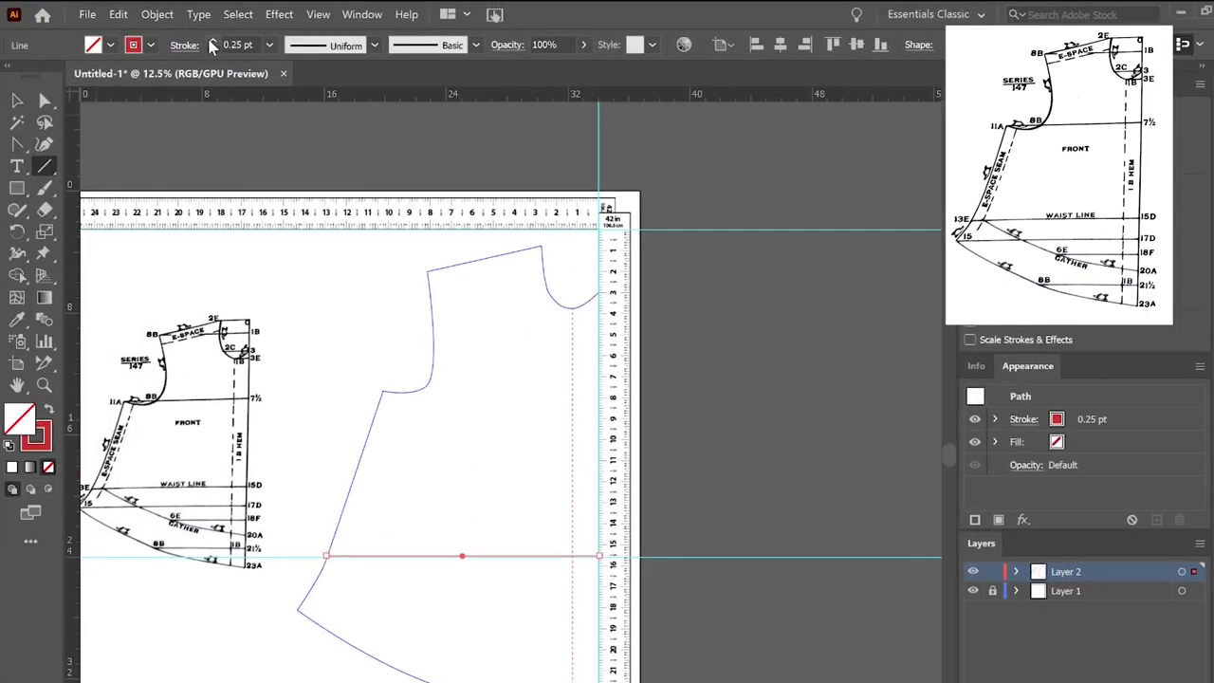
left_click(212, 41)
left_click(213, 41)
left_click(212, 42)
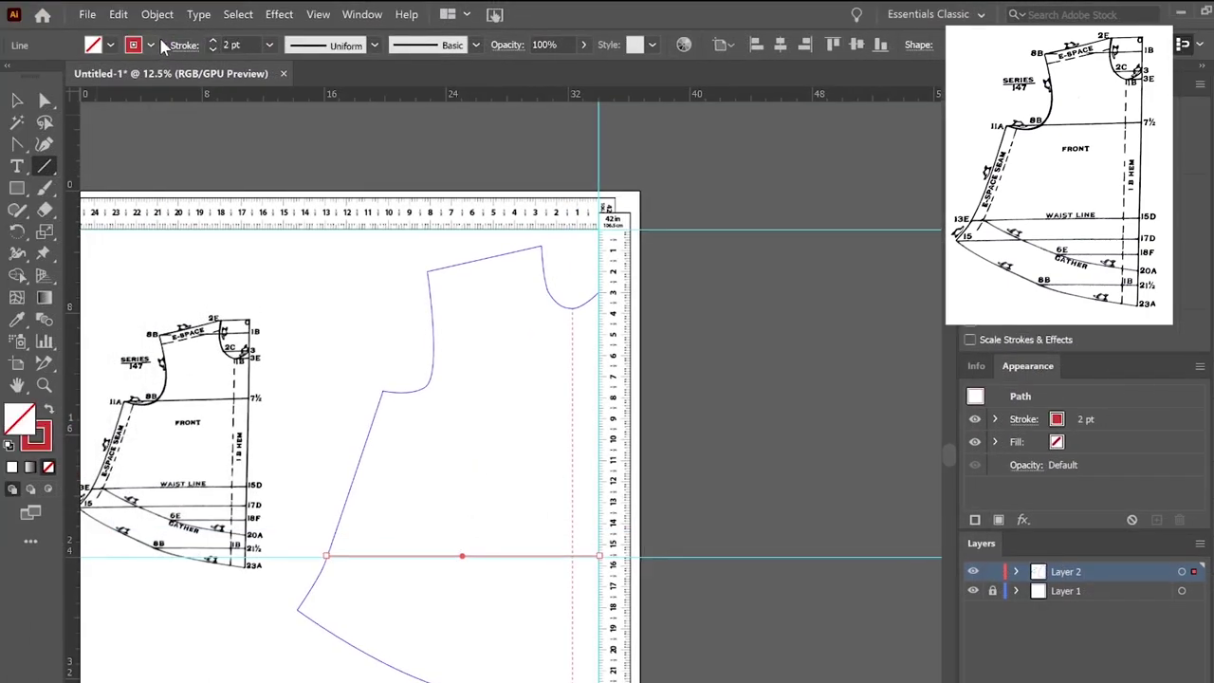
left_click(175, 45)
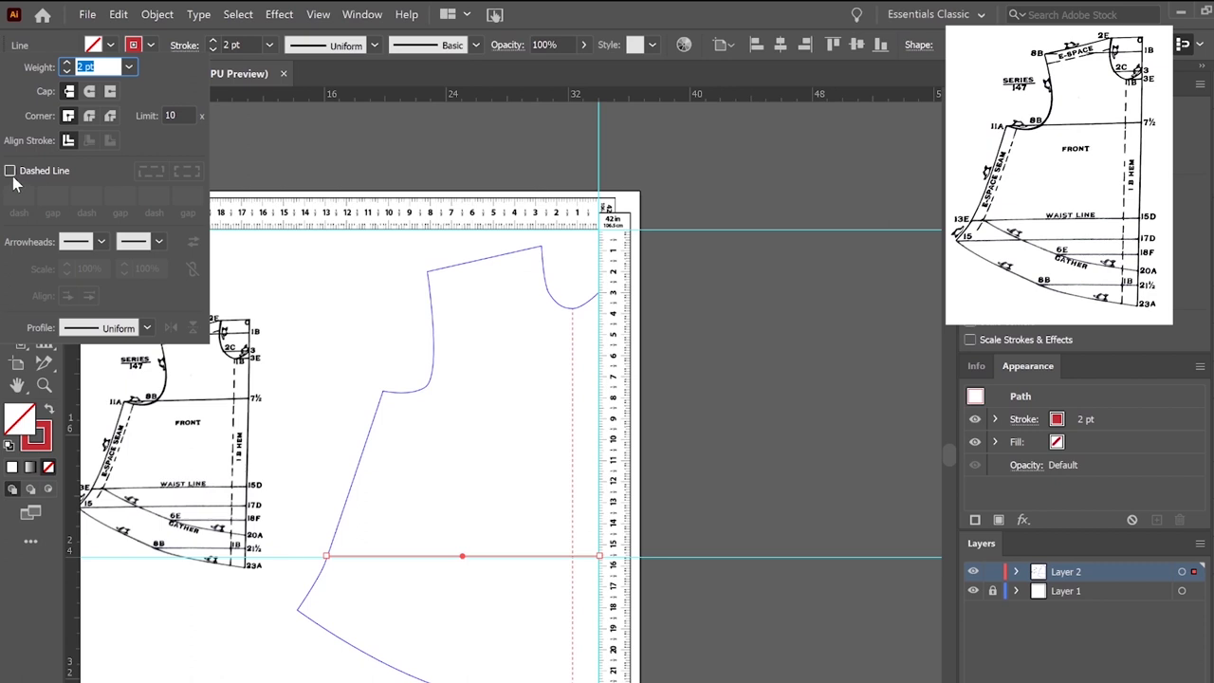
left_click(12, 174)
Change the waist line's stroke color to purple.
left_click(151, 46)
left_click(151, 46)
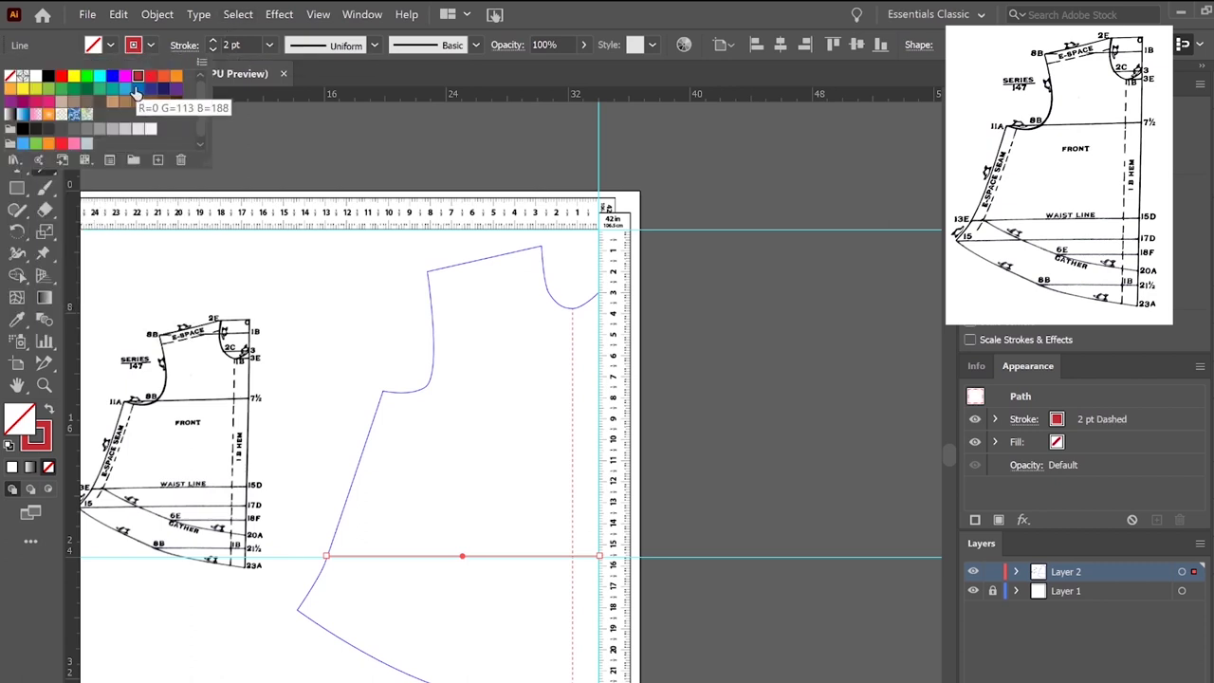
left_click(176, 94)
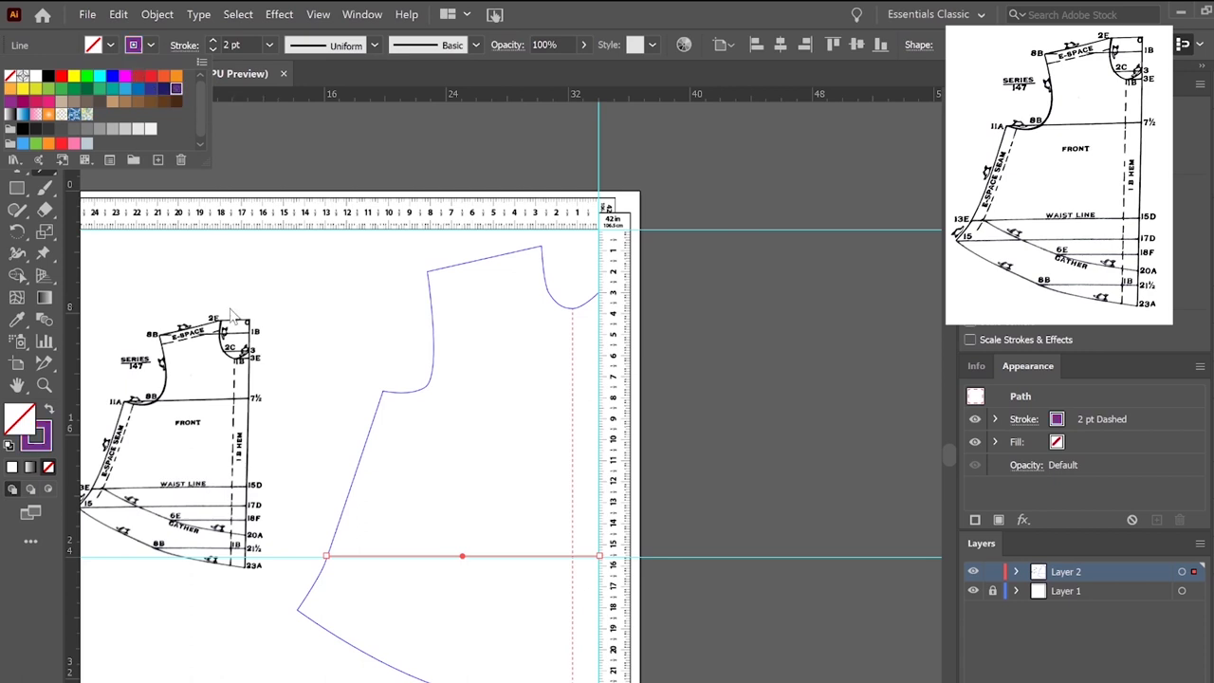
left_click(284, 400)
Check both ends of the waist line and align its overshooting endpoint with the centre front edge.
key("ctrl+plus")
key("ctrl+plus")
key("ctrl+plus")
key("ctrl+plus")
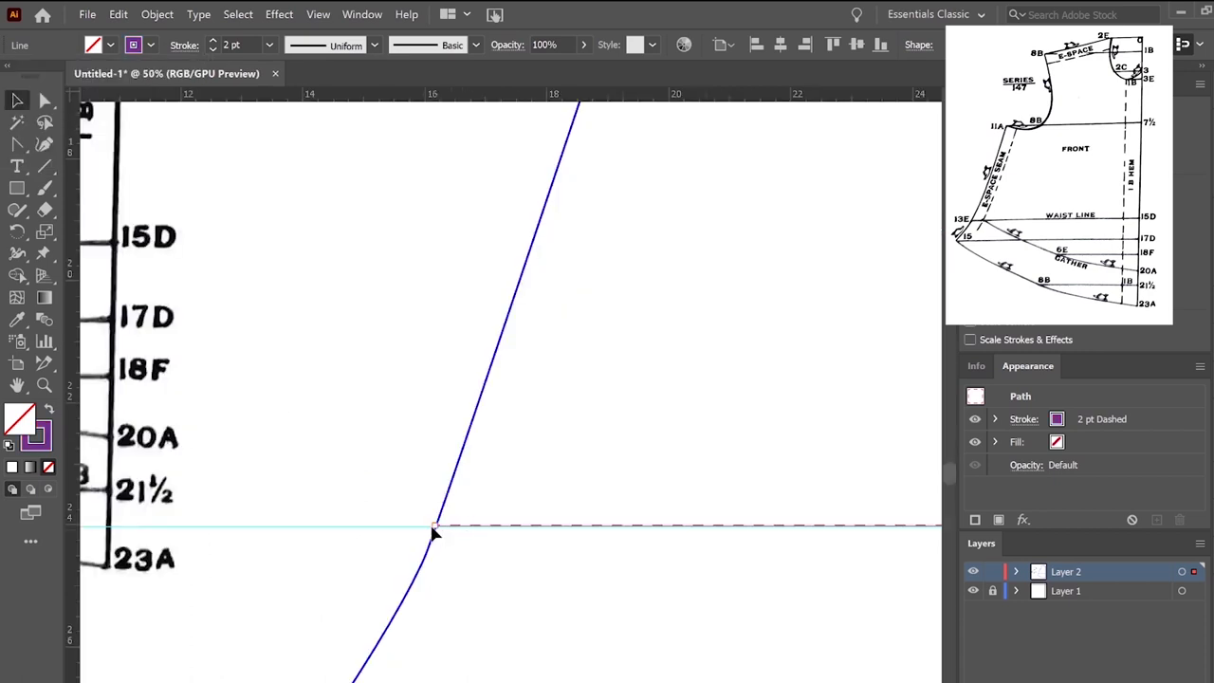
scroll(699, 556, "right", 10)
key("a")
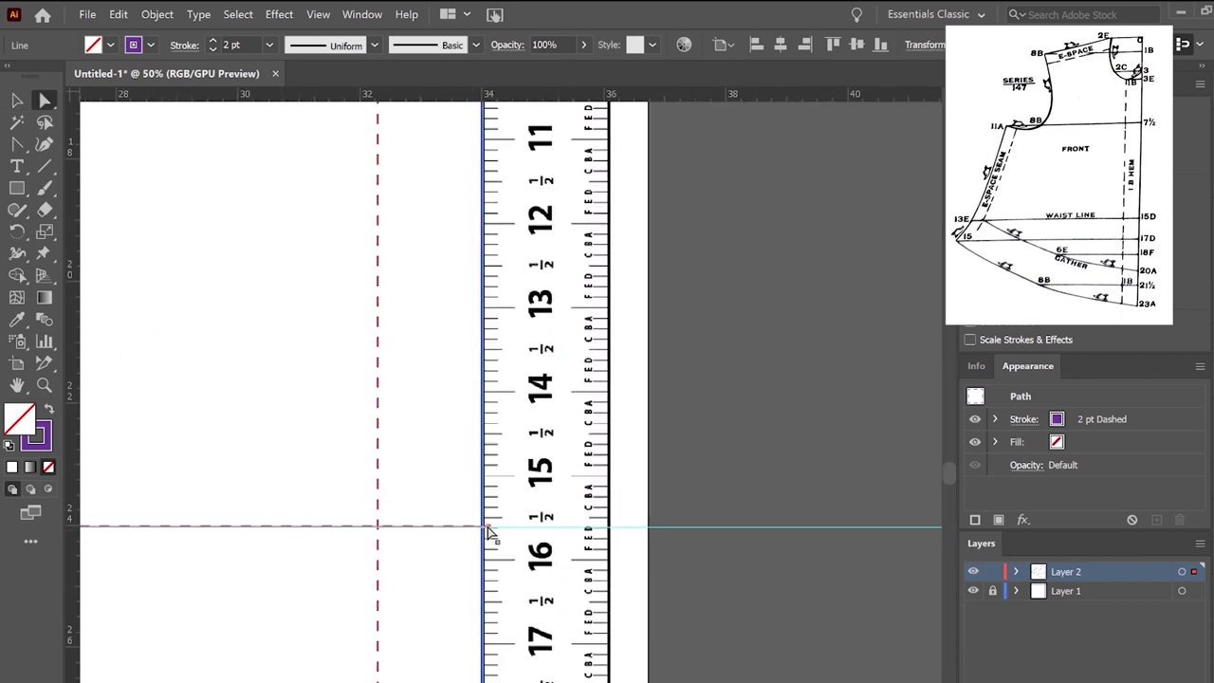
left_click(486, 527)
left_click(696, 461)
Delete the horizontal 15D guide lying over the waist line.
scroll(696, 461, "down", 1)
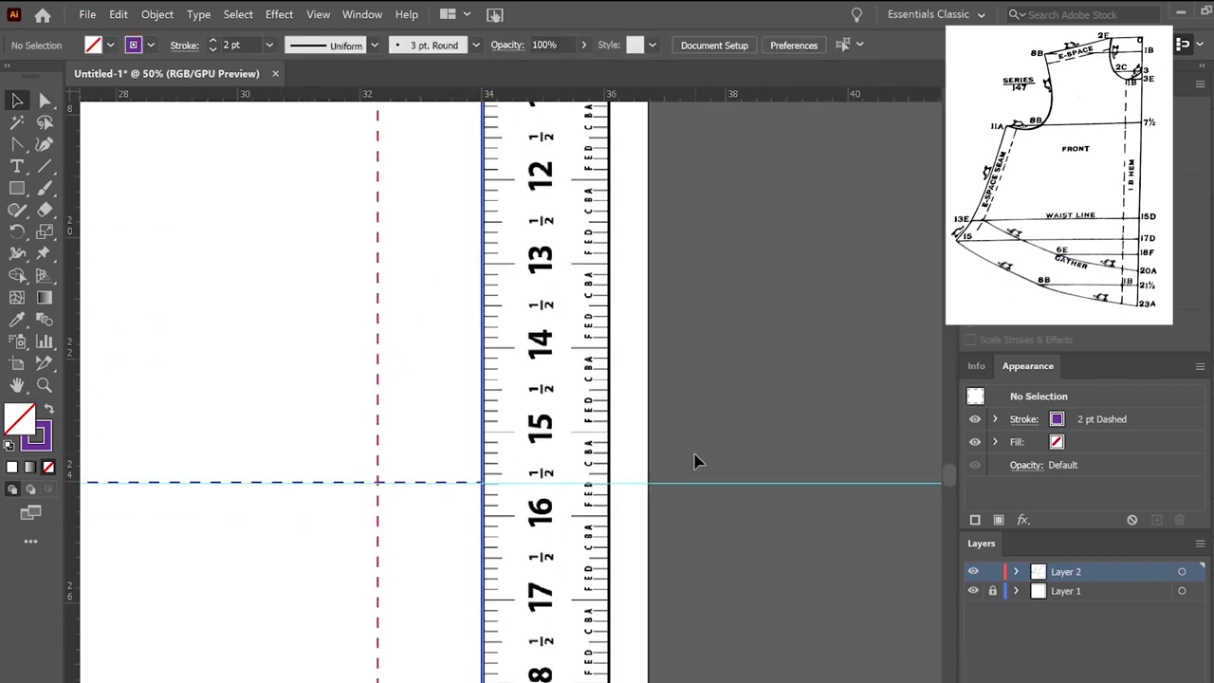
key("v")
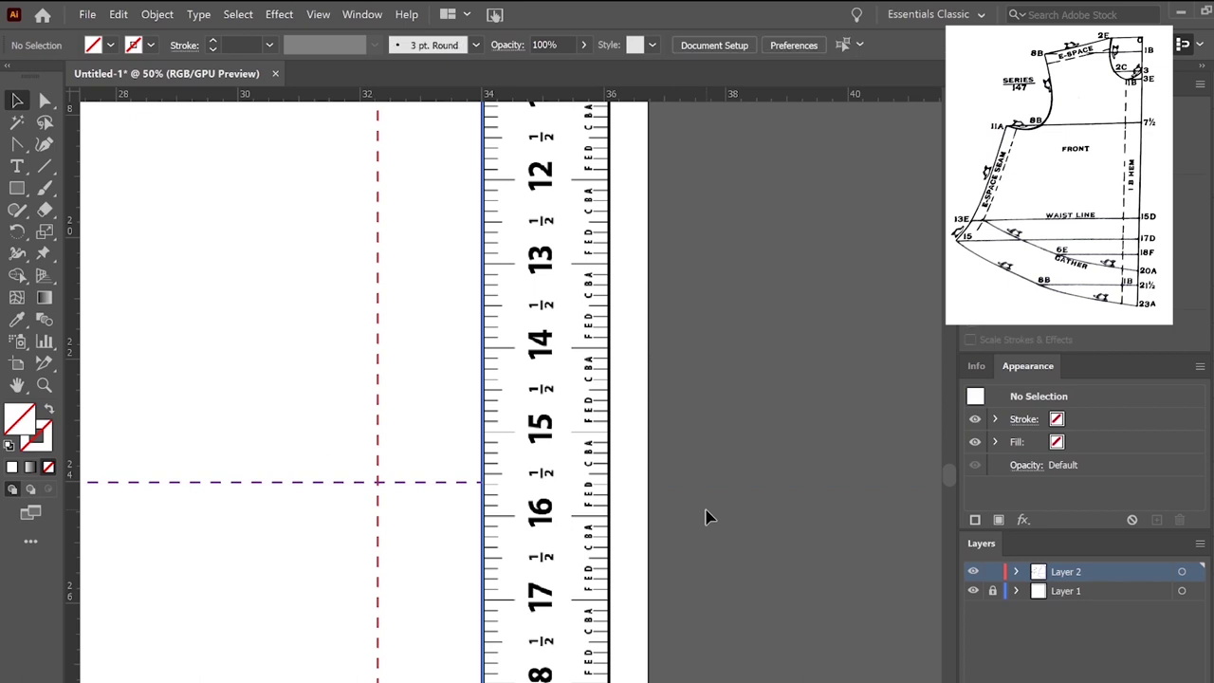
scroll(385, 577, "down", 2)
left_click_drag(282, 570, 568, 469)
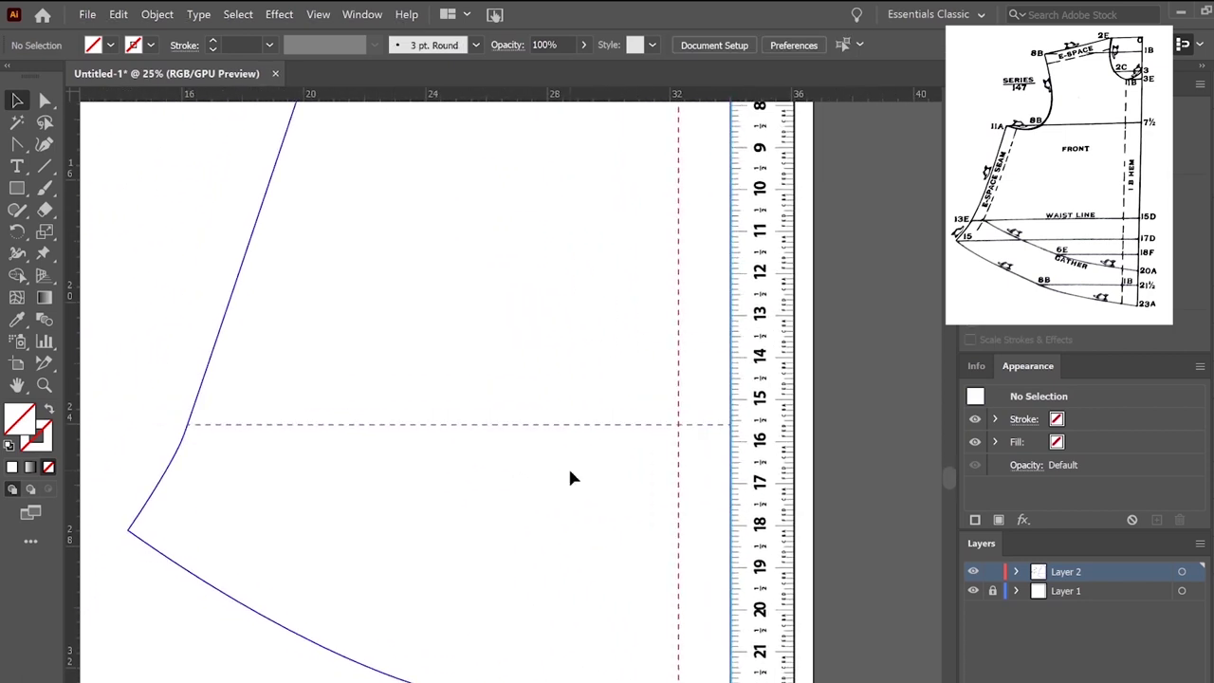
Place a horizontal guide at 18F on the vertical ruler for the gather line.
scroll(802, 558, "down", 1)
scroll(800, 559, "up", 3)
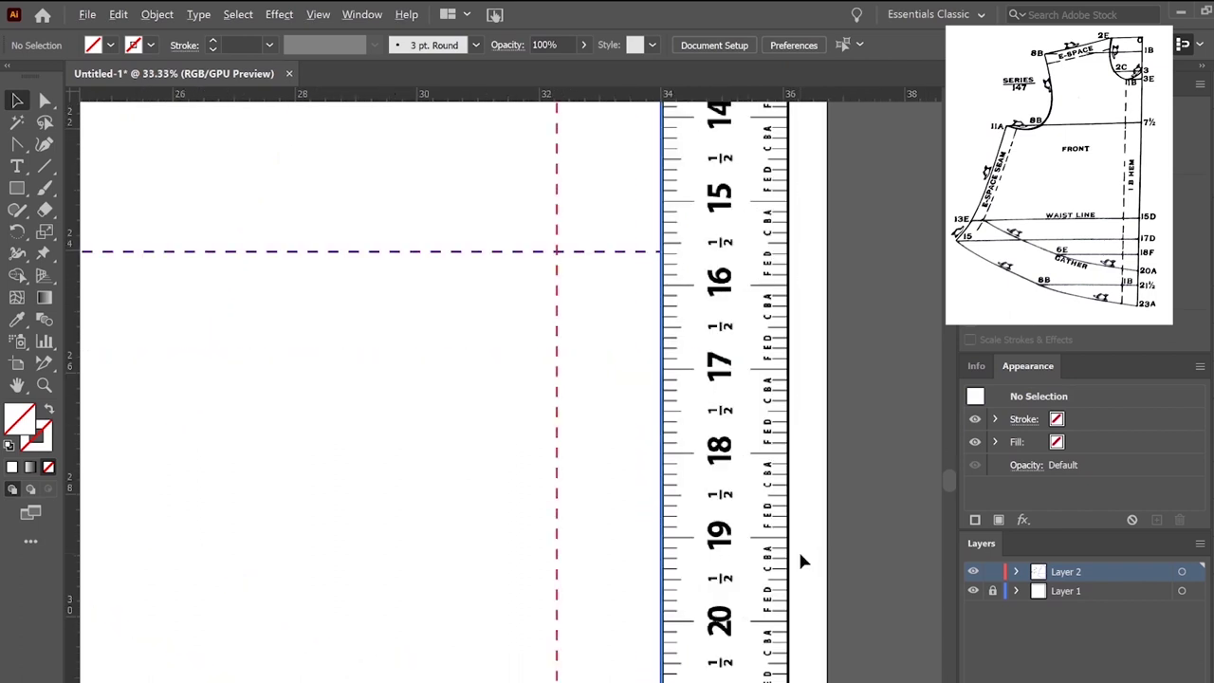
left_click_drag(423, 98, 513, 519)
scroll(304, 396, "down", 3)
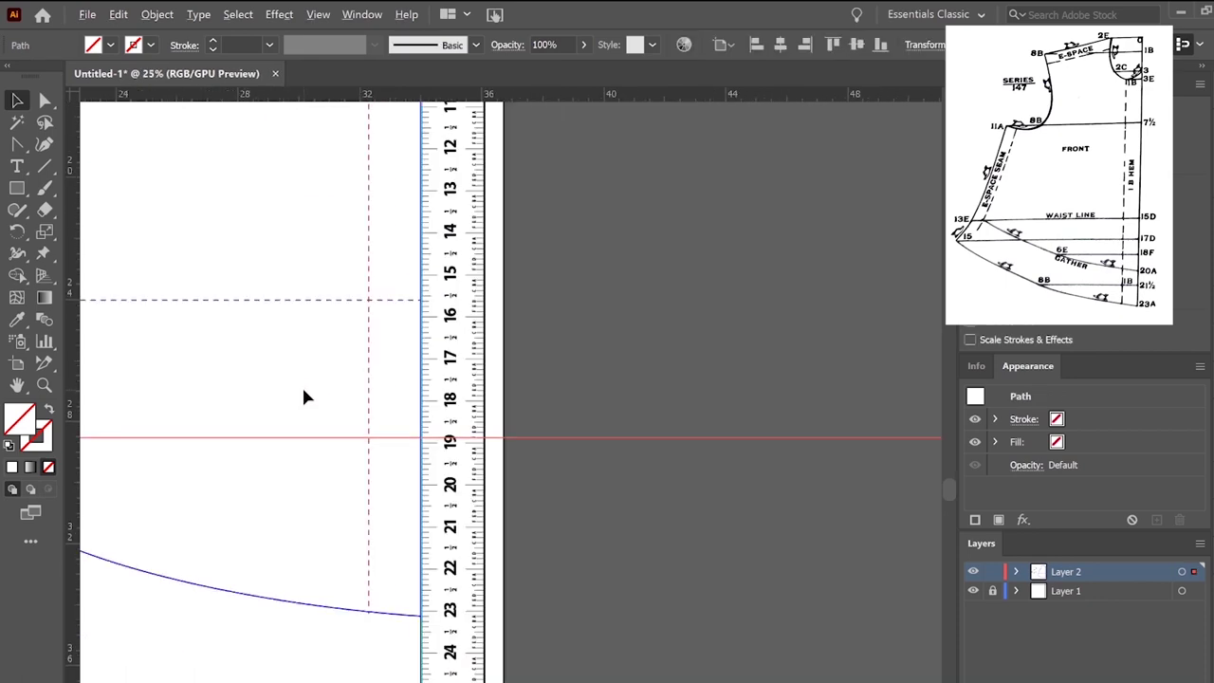
Place a vertical guide at 6E on the horizontal ruler for the gather line's middle point.
left_click_drag(238, 271, 623, 655)
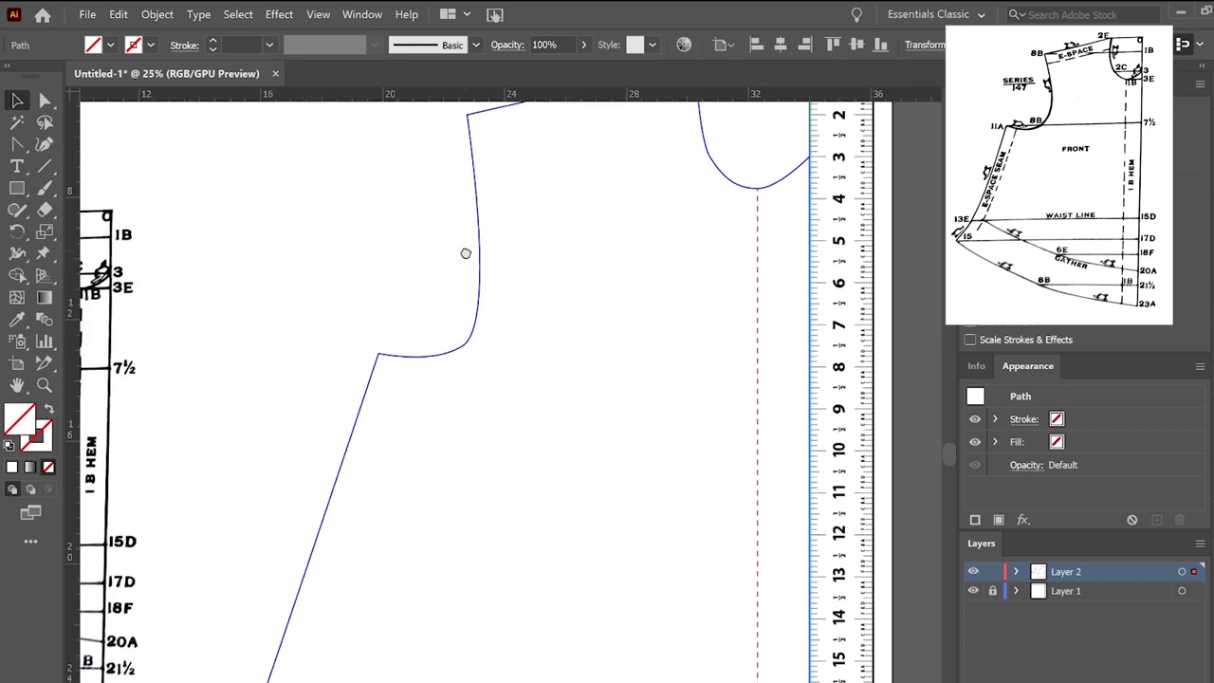
left_click_drag(465, 250, 490, 566)
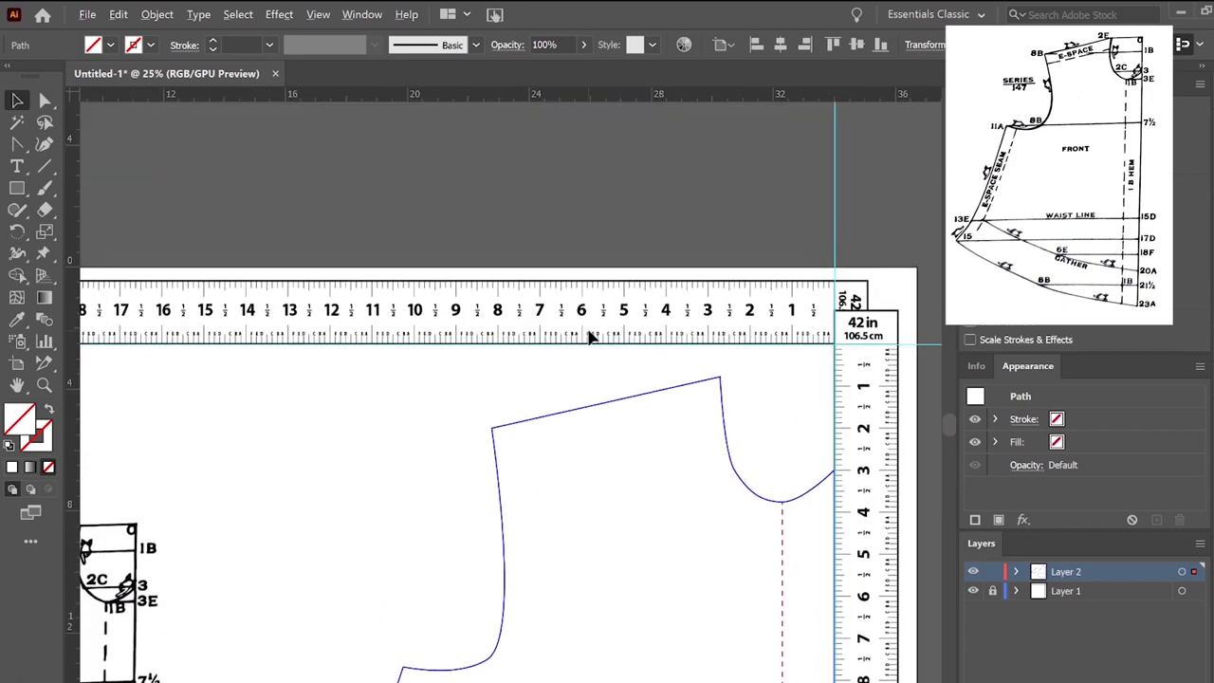
scroll(590, 337, "up", 3)
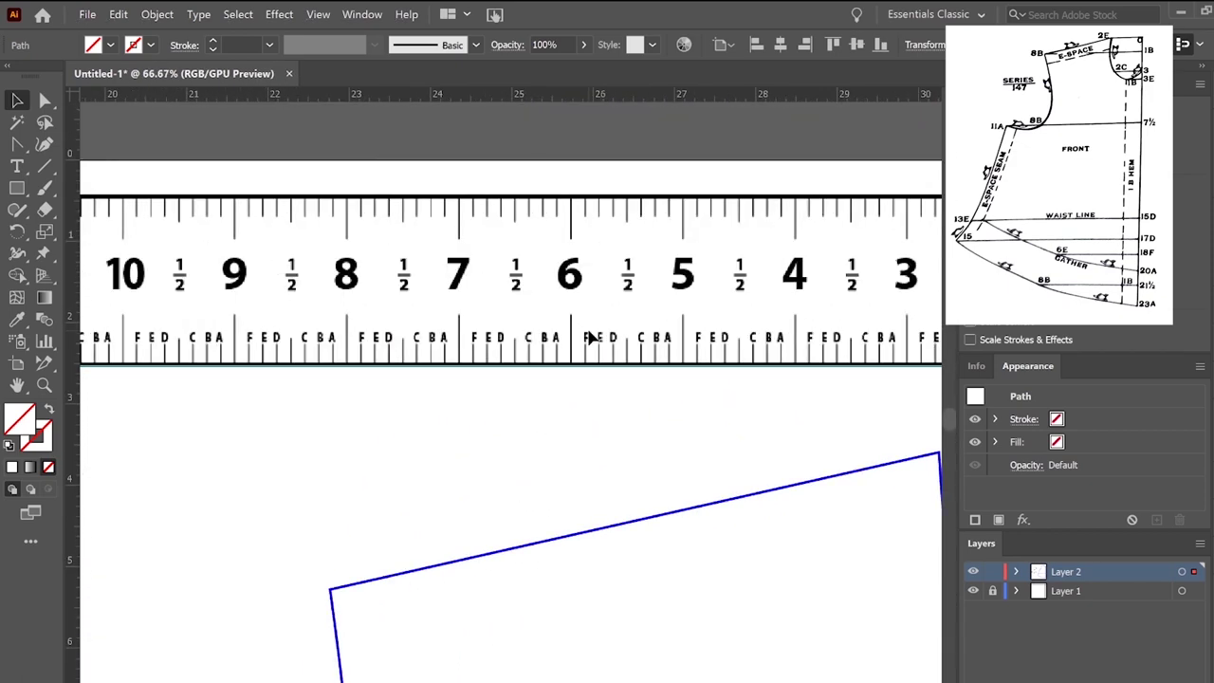
left_click_drag(79, 476, 488, 503)
scroll(488, 504, "down", 2, "alt")
scroll(491, 507, "down", 1, "alt")
left_click_drag(531, 625, 452, 246)
left_click_drag(407, 654, 421, 406)
left_click_drag(483, 679, 458, 588)
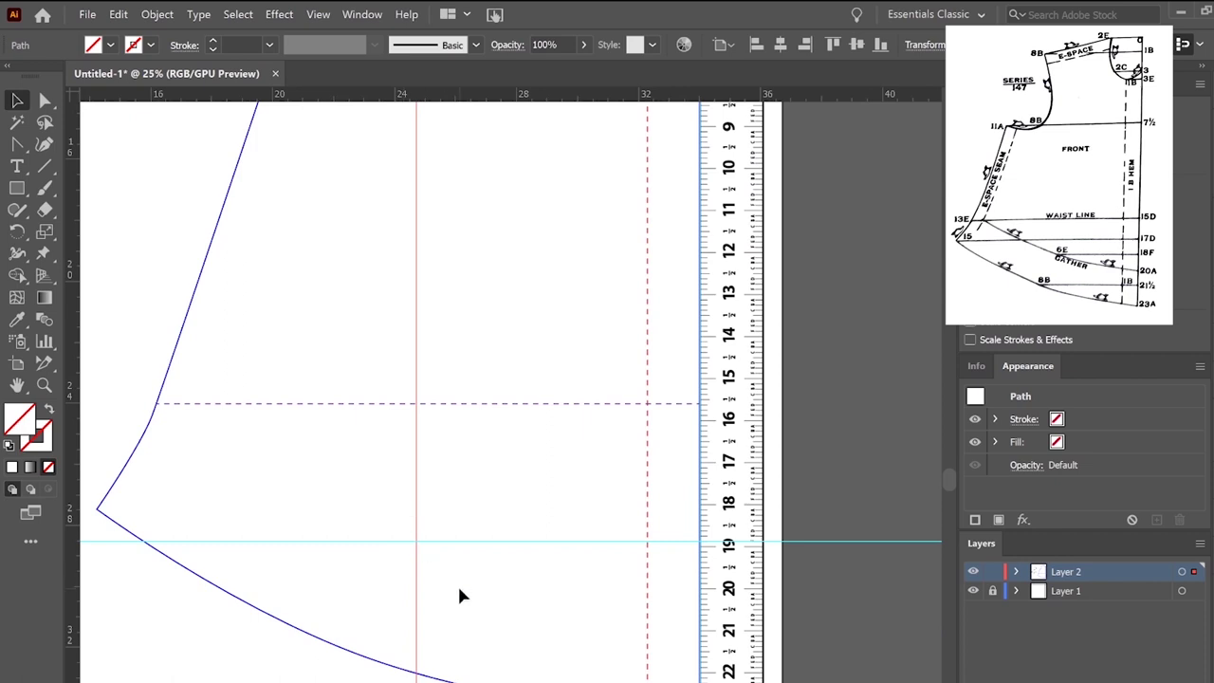
left_click(459, 594)
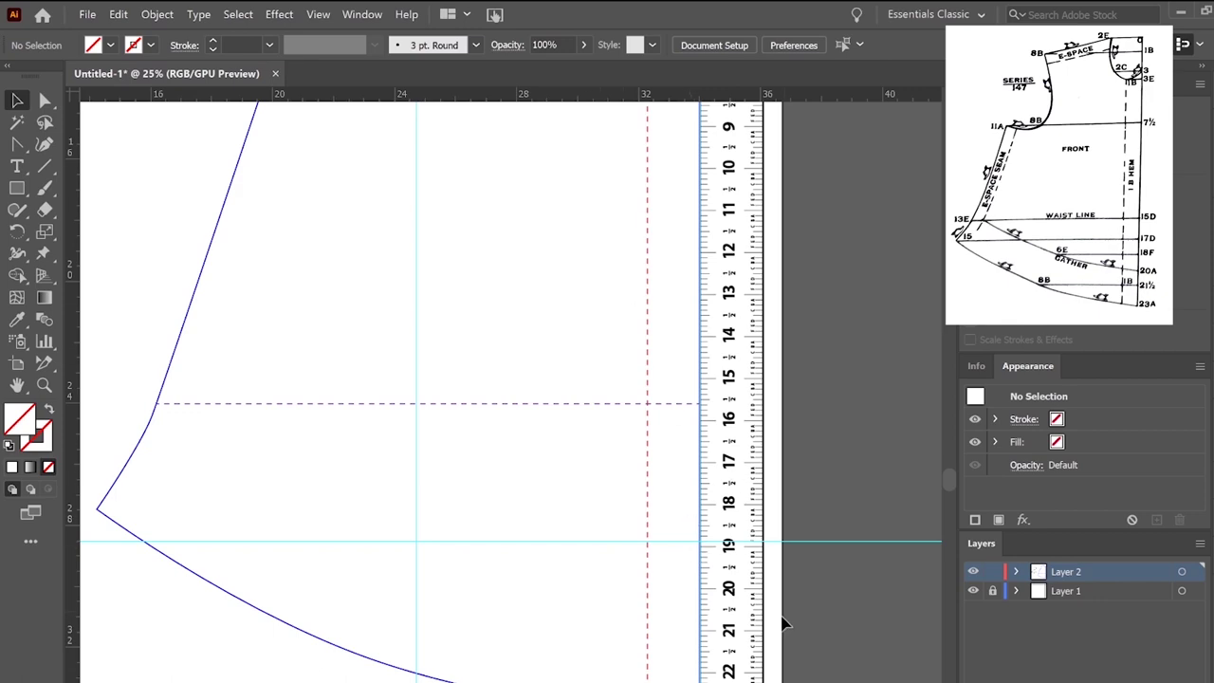
Place a horizontal guide at 20A on the vertical ruler for the gather line's centre-front end.
scroll(765, 618, "up", 4)
left_click_drag(558, 553, 588, 325)
left_click_drag(468, 100, 498, 283)
left_click(378, 408)
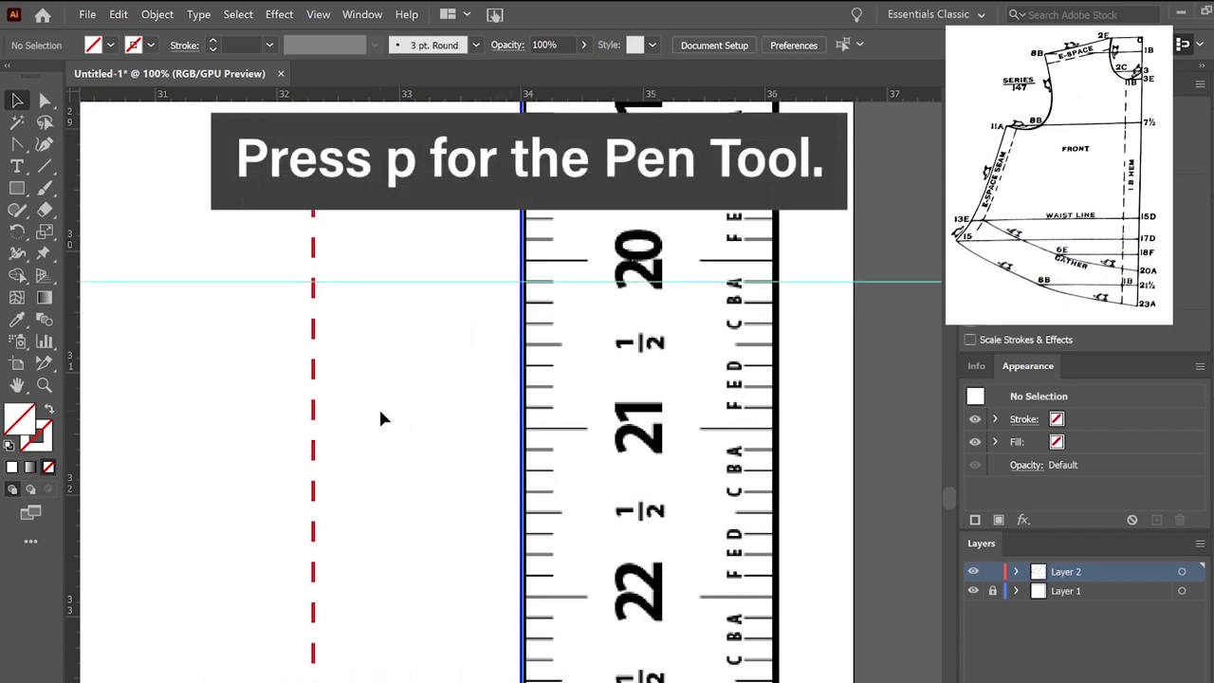
scroll(378, 418, "down", 5)
scroll(314, 397, "up", 2)
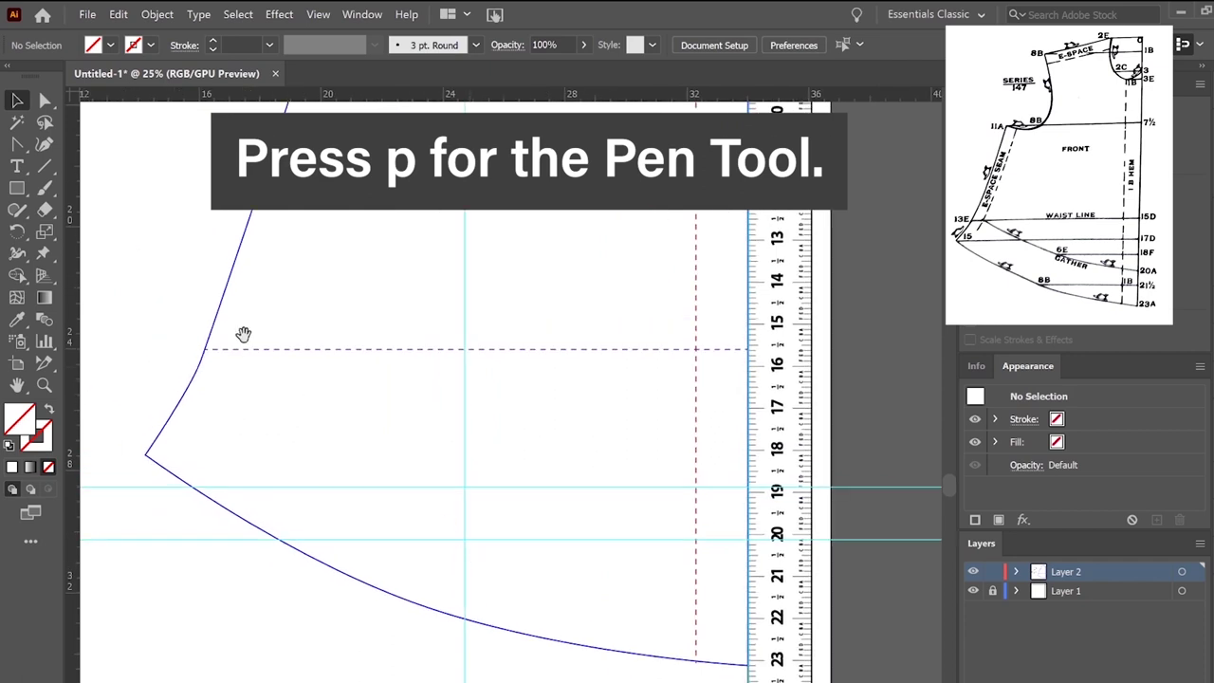
Draw the gather line with the Pen tool from 20A on the centre front through the 18F/6E guide crossing to the side seam near the waist line.
key("p")
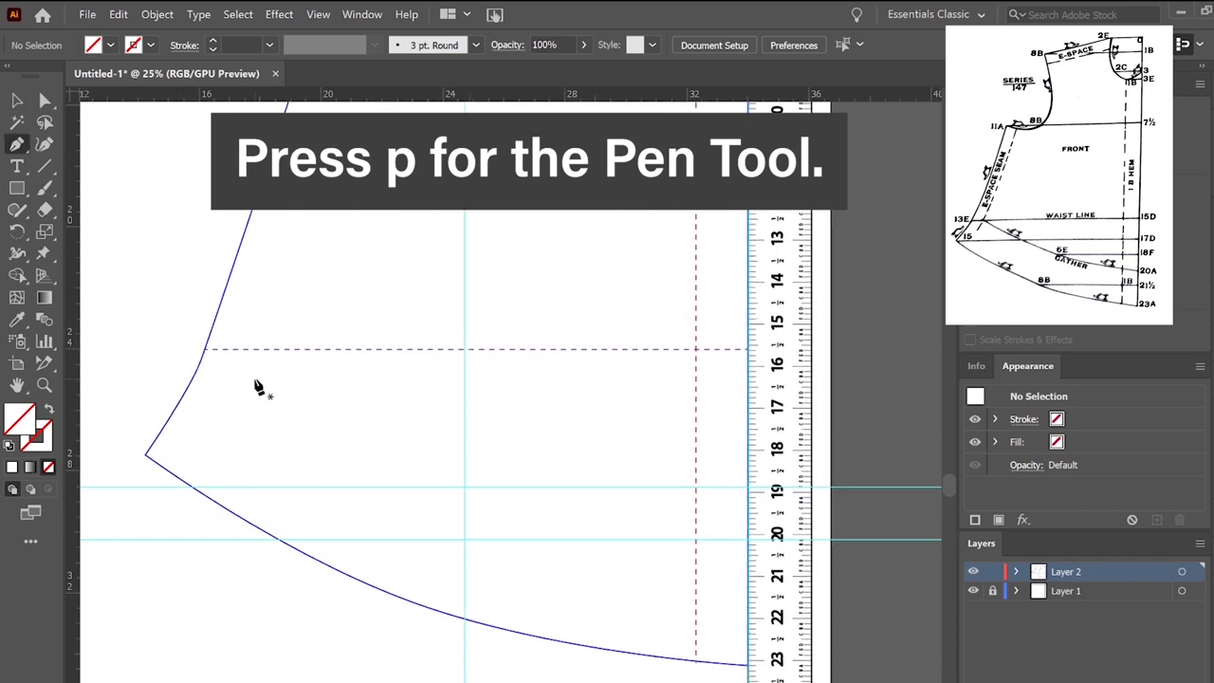
left_click(747, 541)
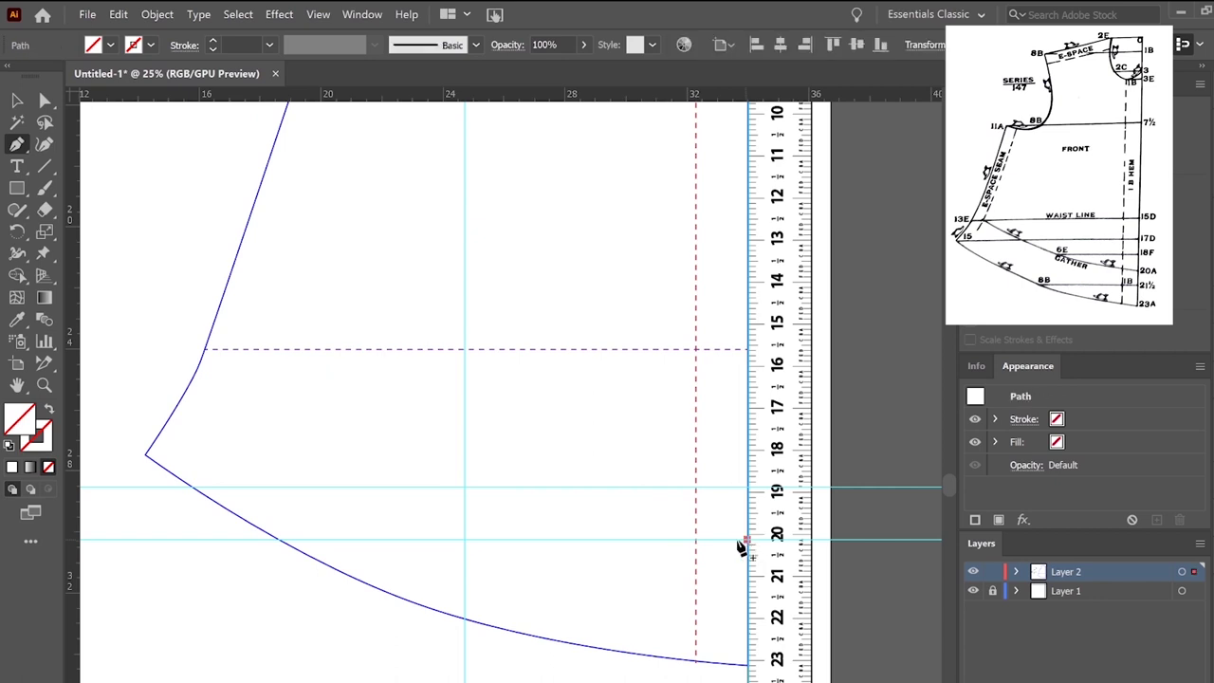
left_click(465, 488)
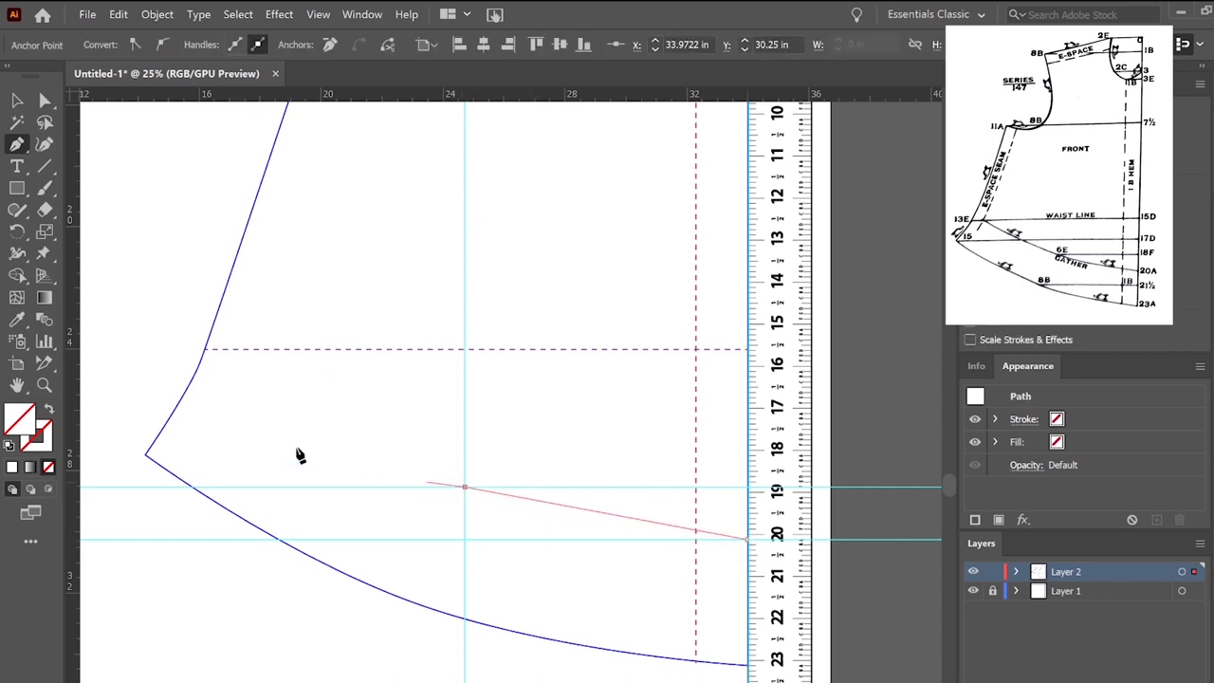
left_click(204, 351)
left_click(201, 360)
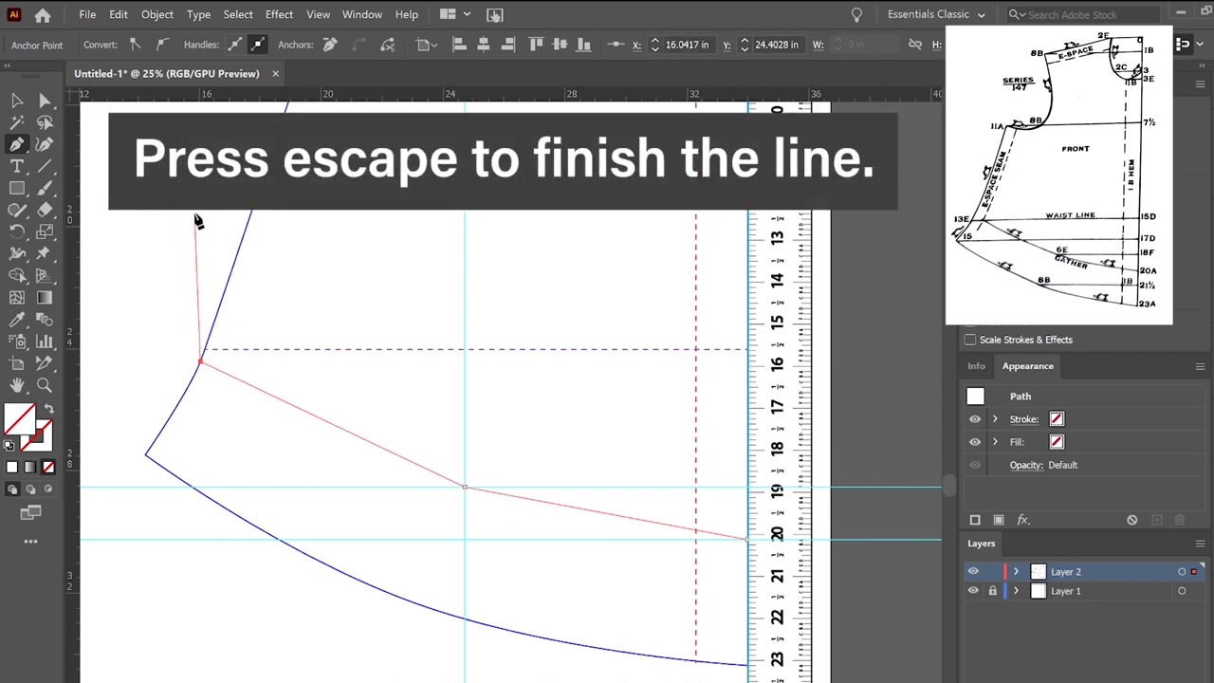
key("Escape")
Set the gather line's stroke to 2 pt, color it red and make it dashed.
key("v")
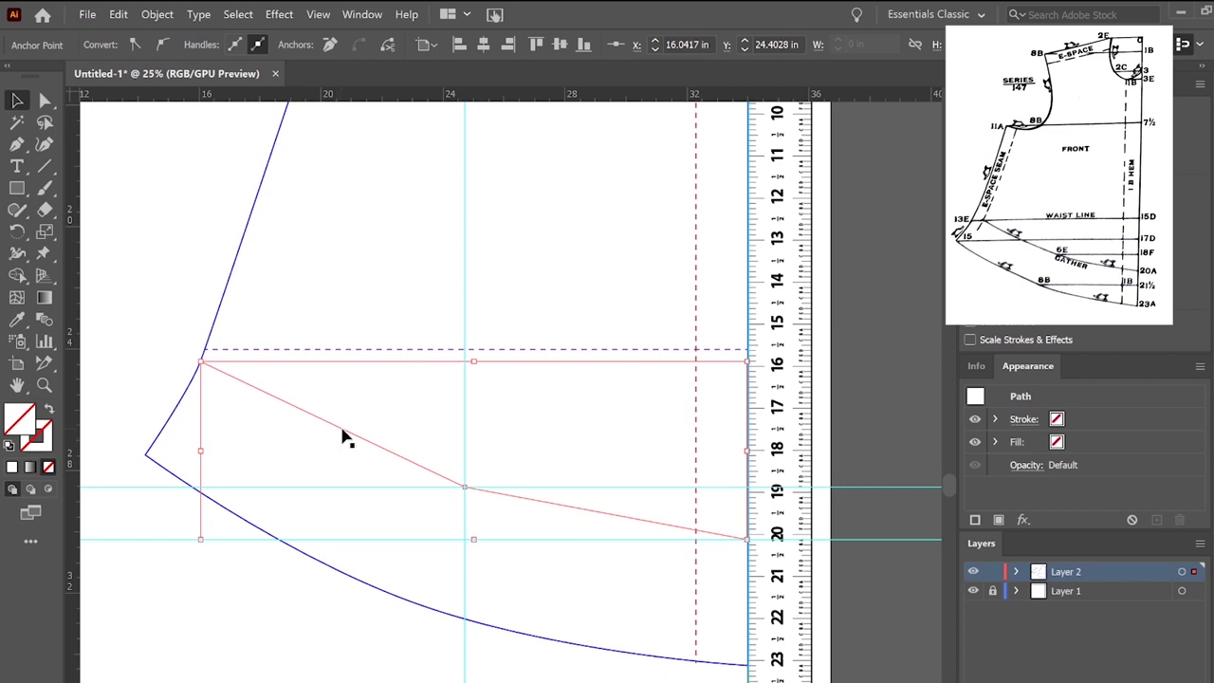
left_click(214, 43)
left_click(213, 42)
left_click(214, 43)
left_click(213, 43)
left_click(214, 43)
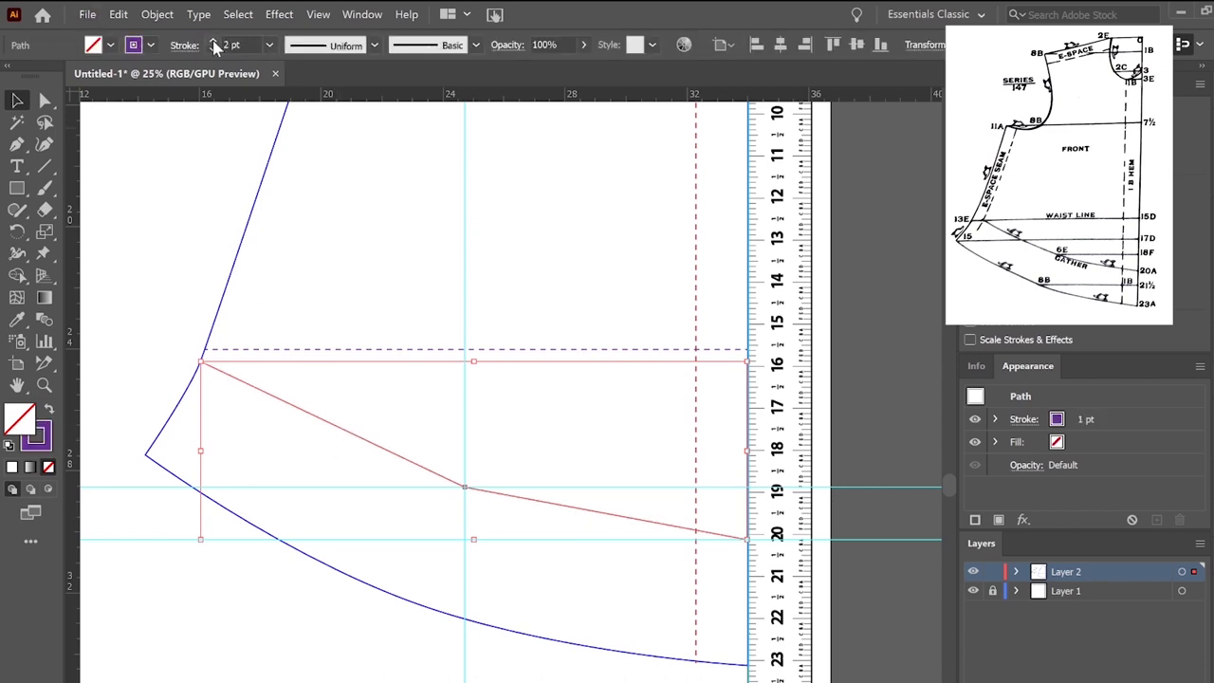
left_click(151, 46)
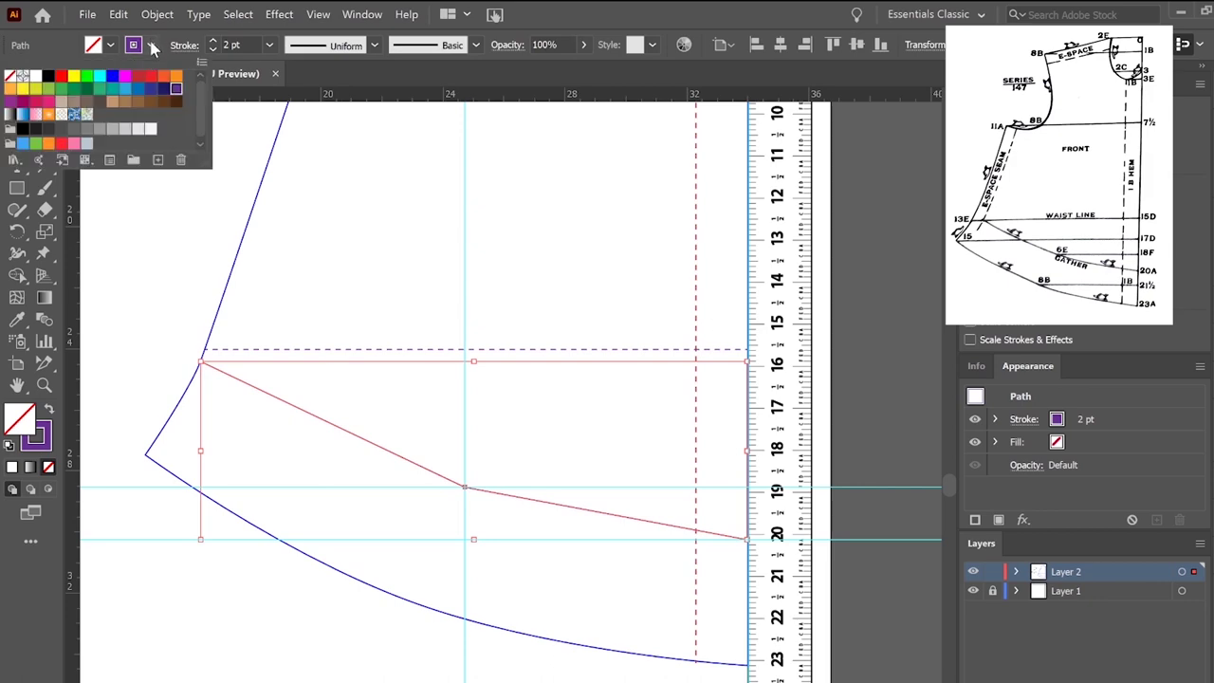
left_click(138, 75)
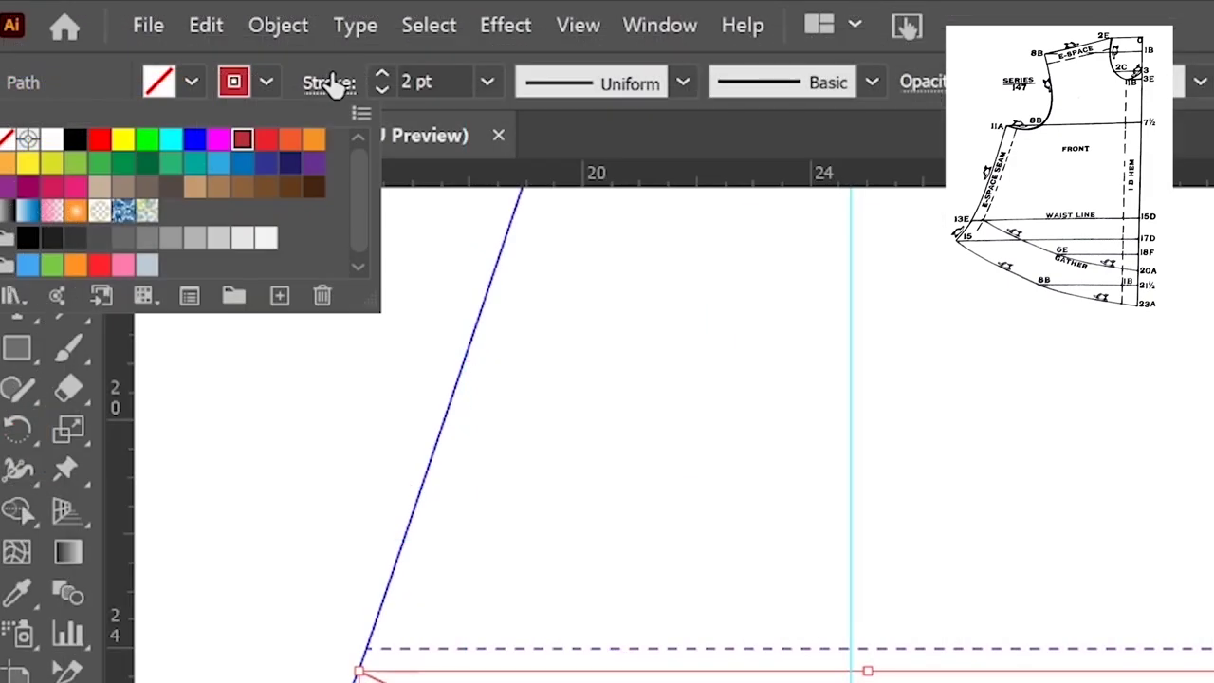
left_click(327, 82)
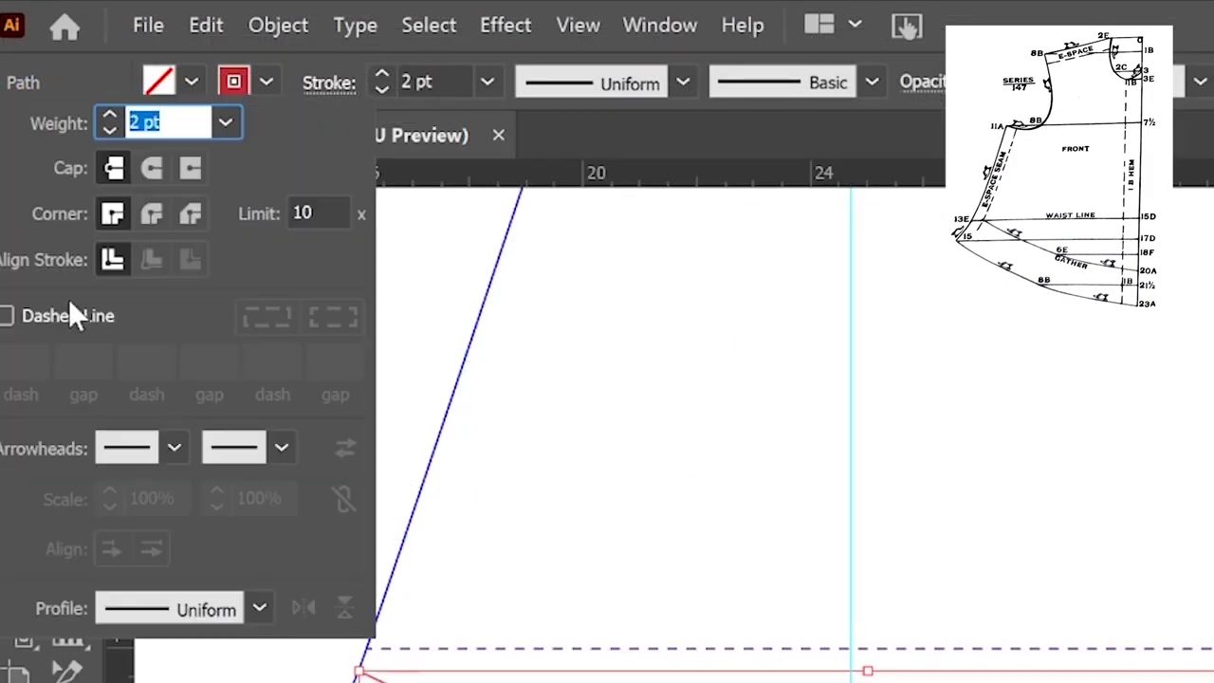
left_click(23, 318)
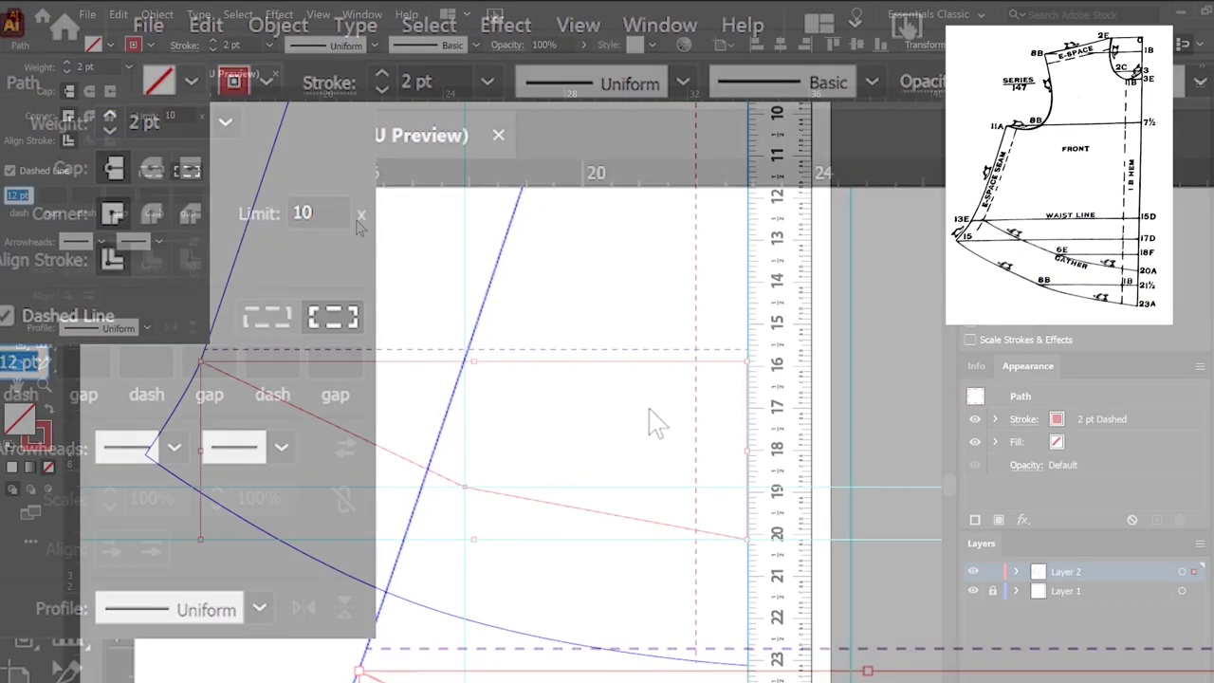
Move the gather line's side-seam endpoint onto the end of the waist line.
scroll(283, 304, "up", 3)
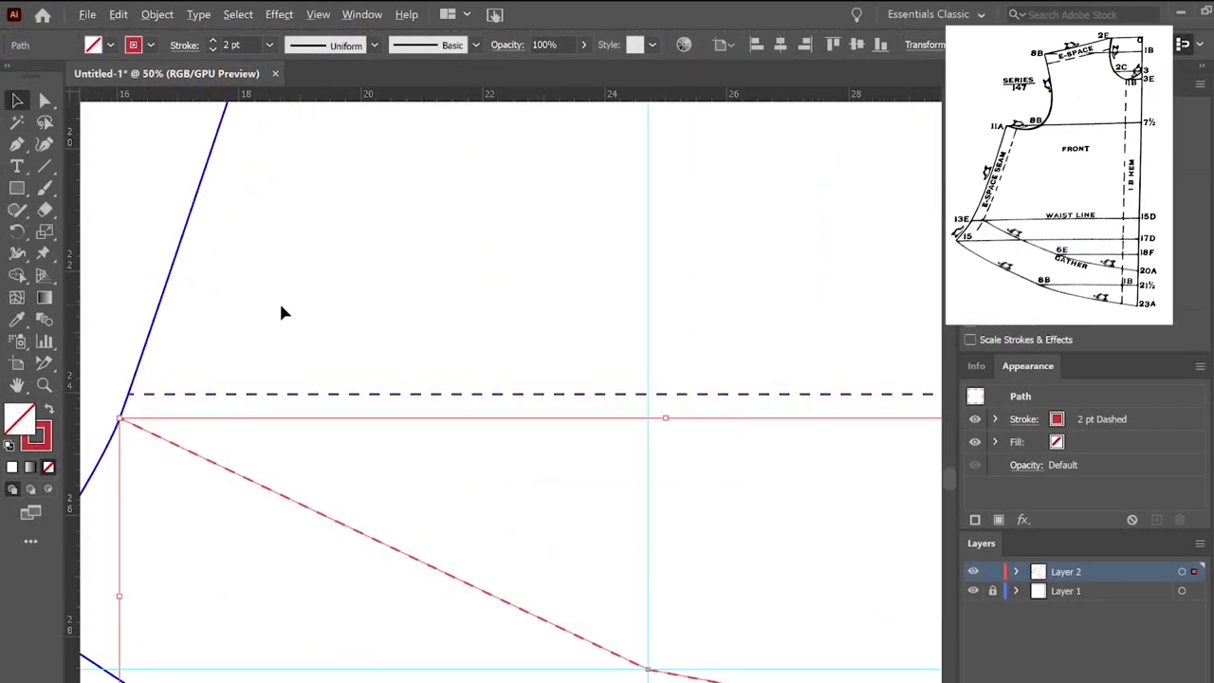
left_click_drag(372, 462, 387, 464)
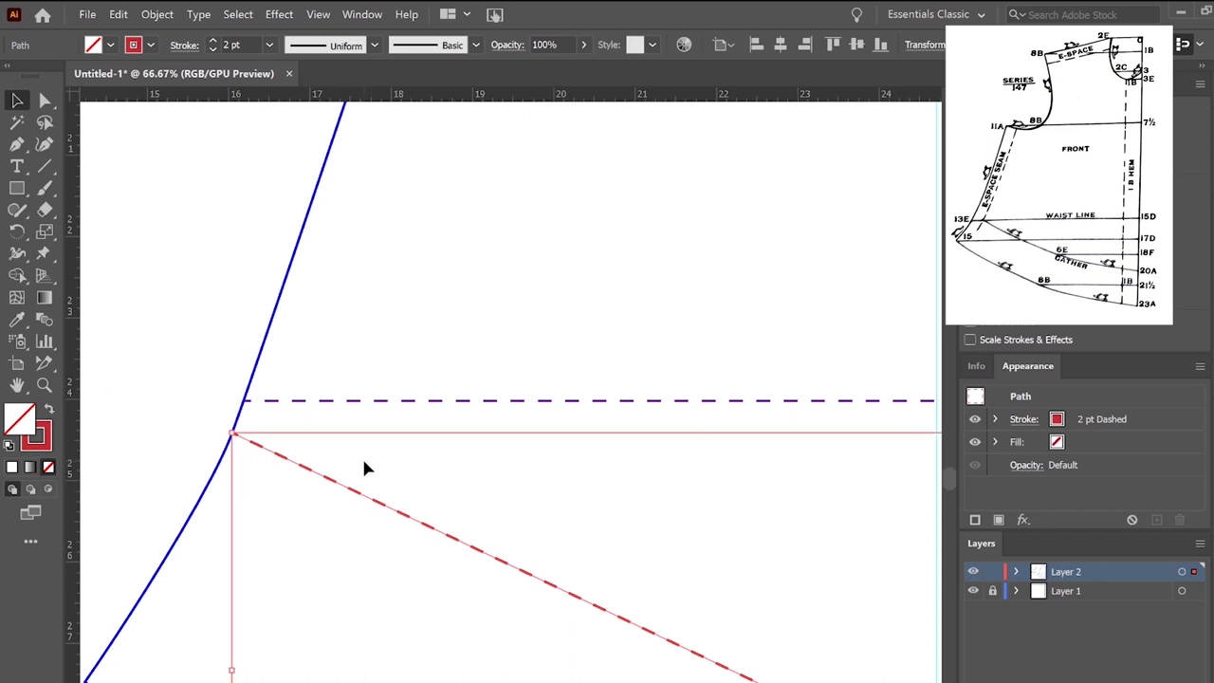
key("p")
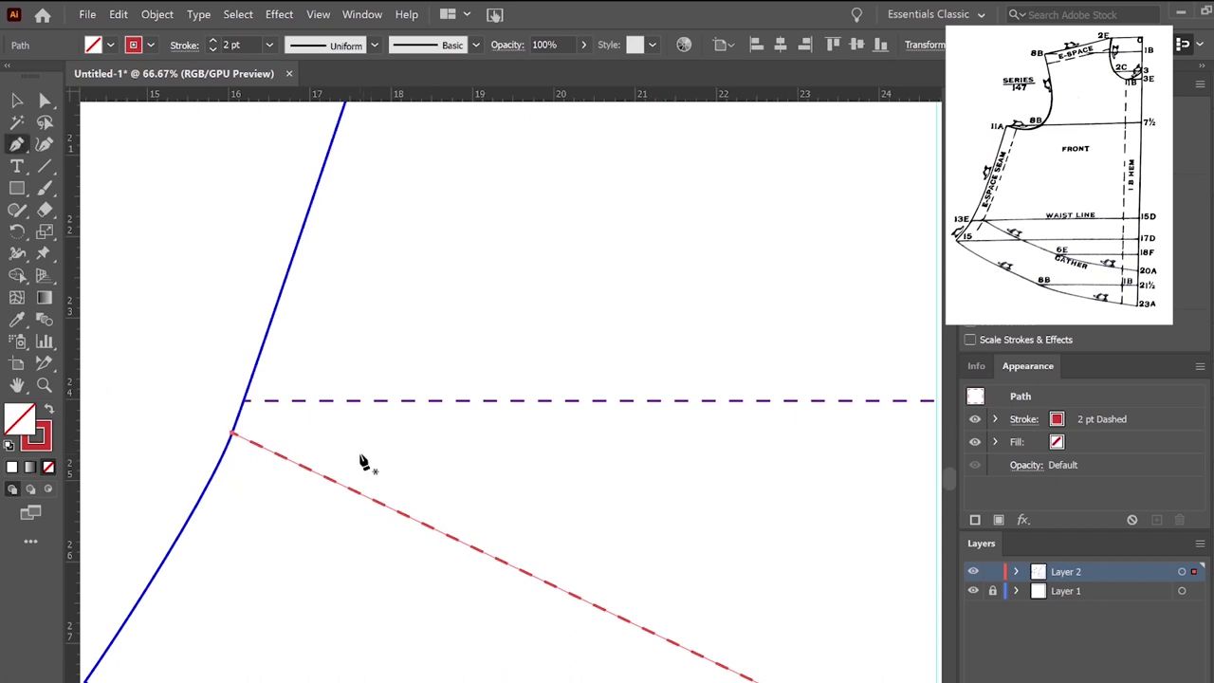
left_click(232, 436, "ctrl")
left_click_drag(233, 436, 245, 402)
Delete the horizontal guides at 18F and 20A.
scroll(583, 569, "down", 3)
left_click_drag(582, 569, 384, 492)
scroll(384, 492, "down", 1)
scroll(426, 531, "right", 3)
left_click_drag(252, 474, 341, 656)
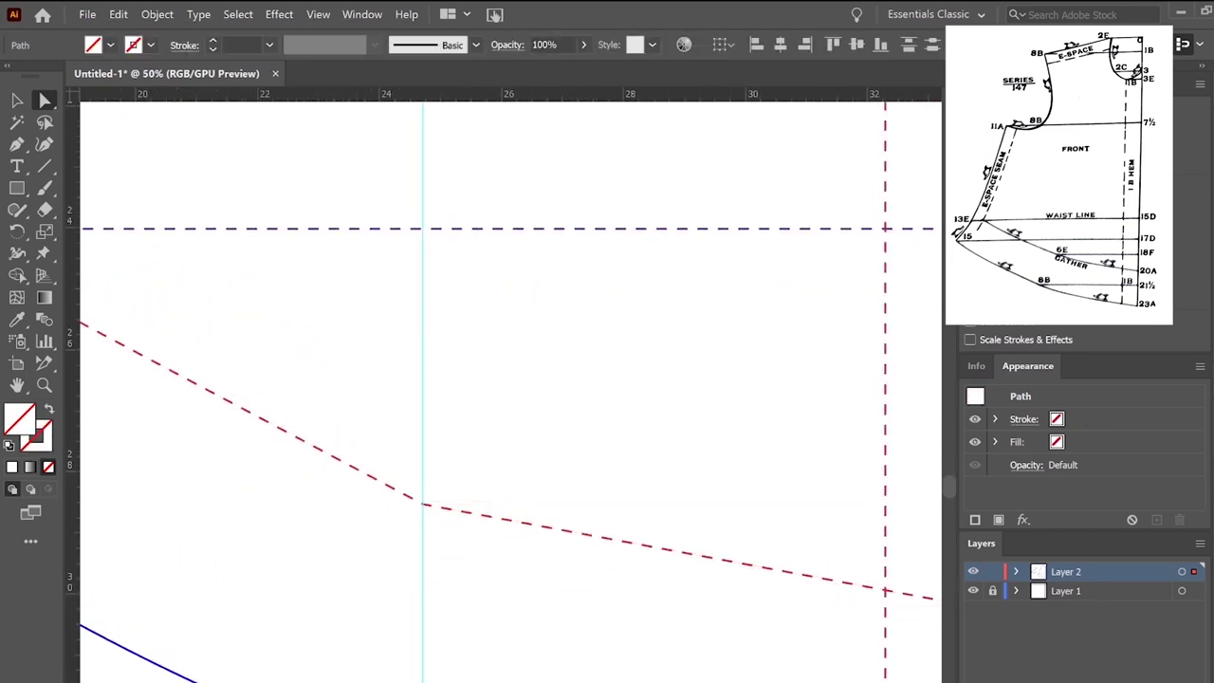
Convert the gather line's middle anchor to a smooth point and shape the line into an even curve.
key("shift+c")
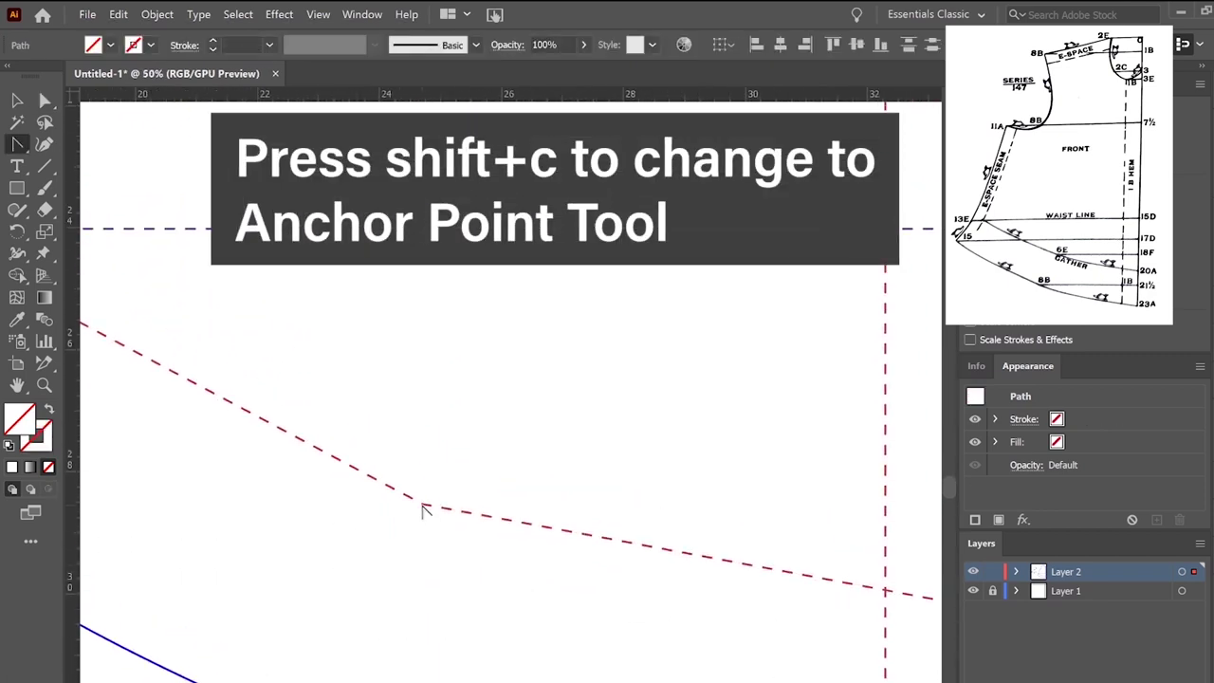
left_click(424, 509)
scroll(424, 509, "down", 1)
left_click_drag(424, 508, 278, 454)
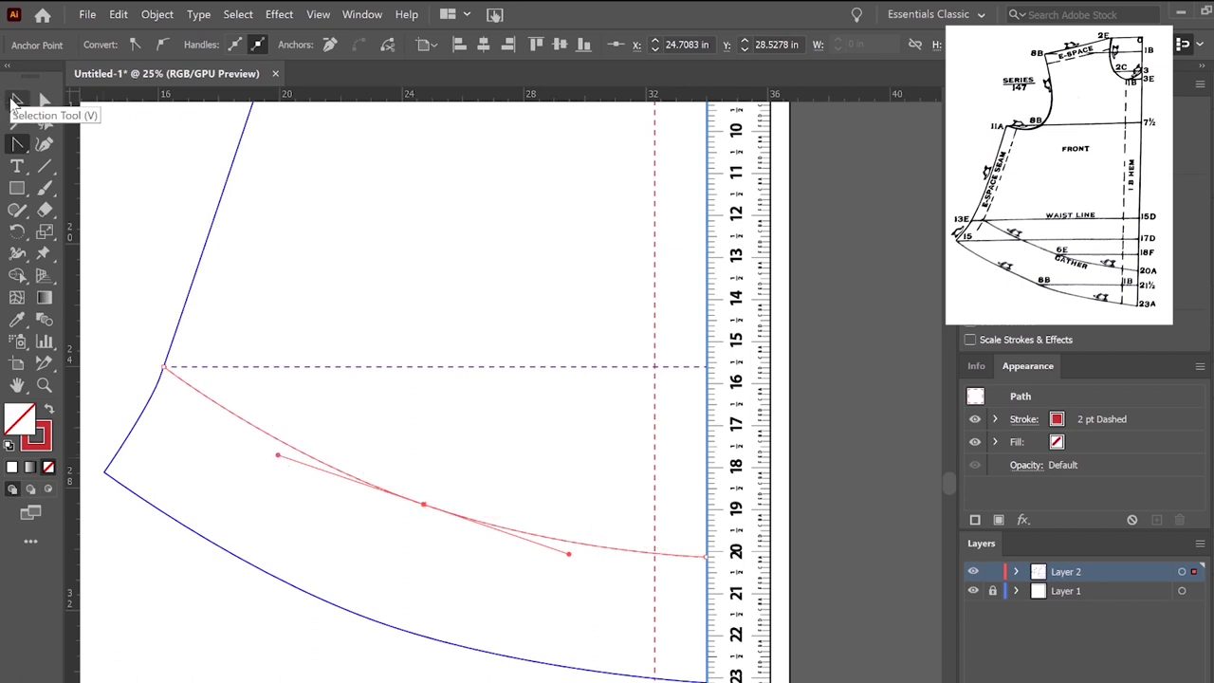
left_click(15, 99)
left_click(137, 297)
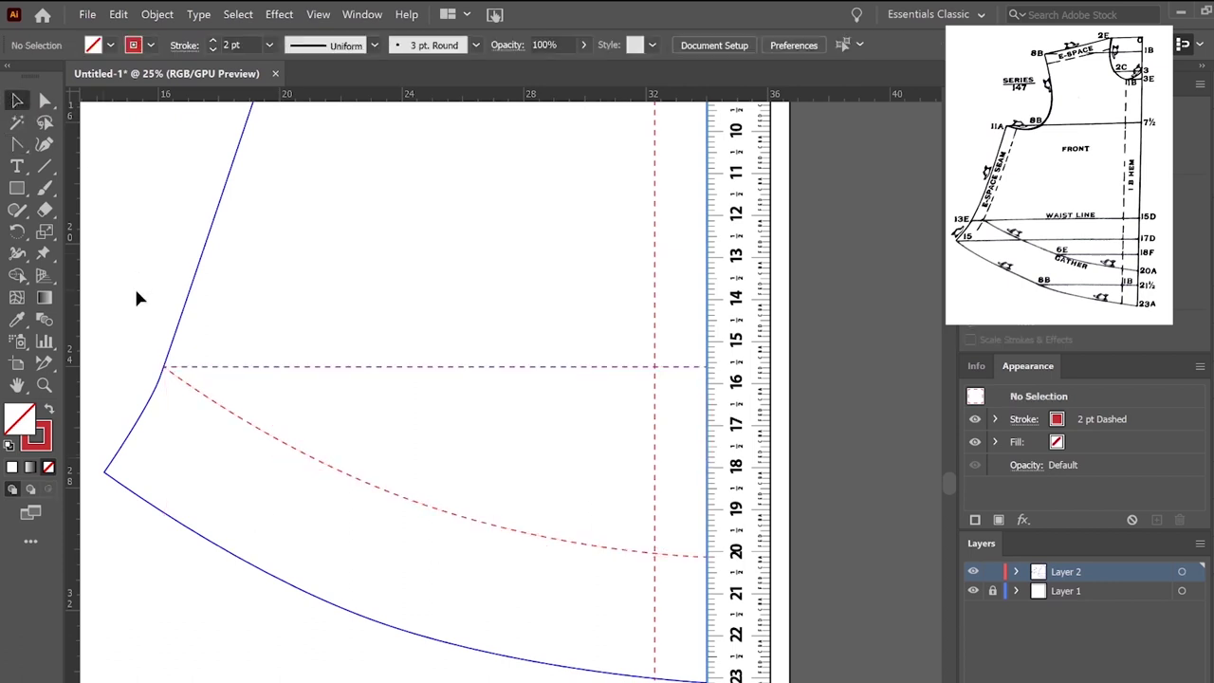
Add the text label FRONT, scale it to about 107 pt and position it in the middle of the front piece.
scroll(274, 417, "up", 3)
scroll(274, 417, "down", 1, "alt")
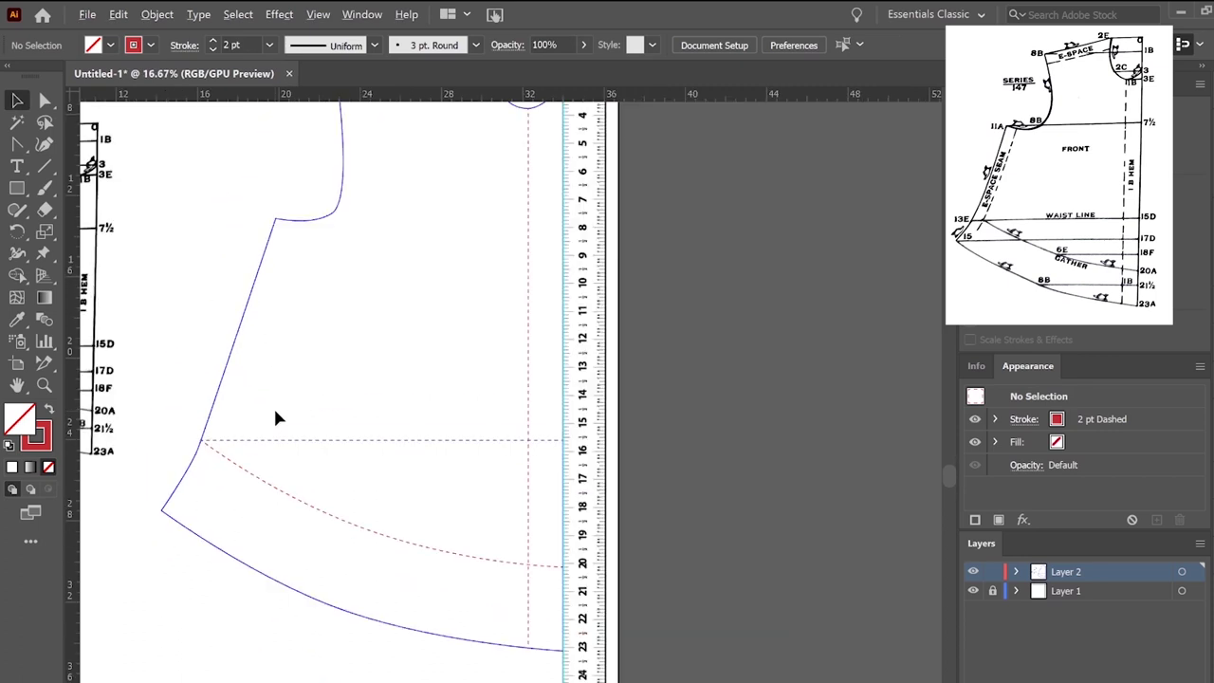
scroll(275, 418, "up", 3)
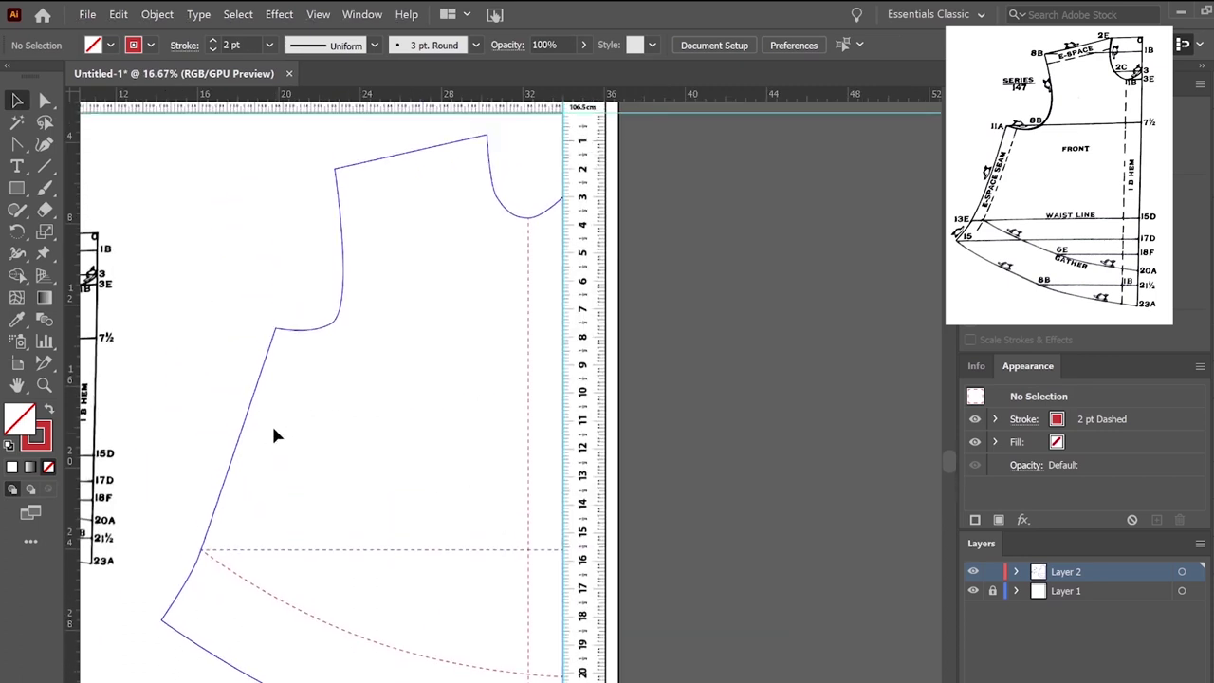
left_click(18, 166)
left_click(379, 338)
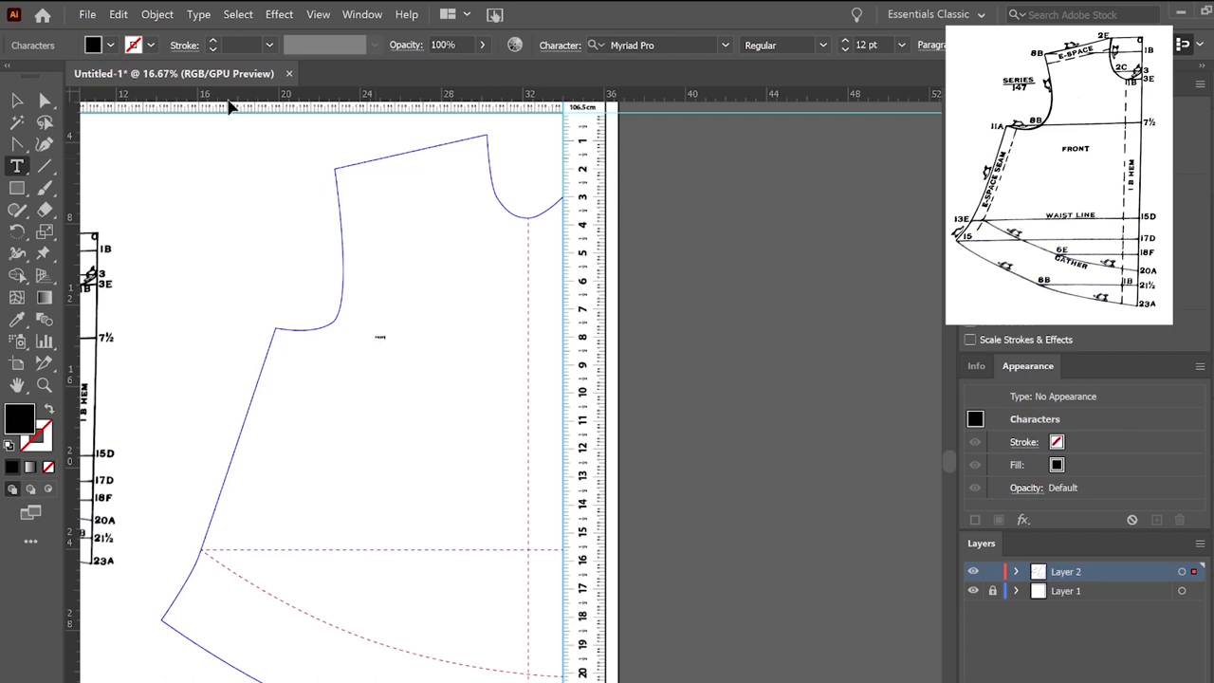
left_click(17, 99)
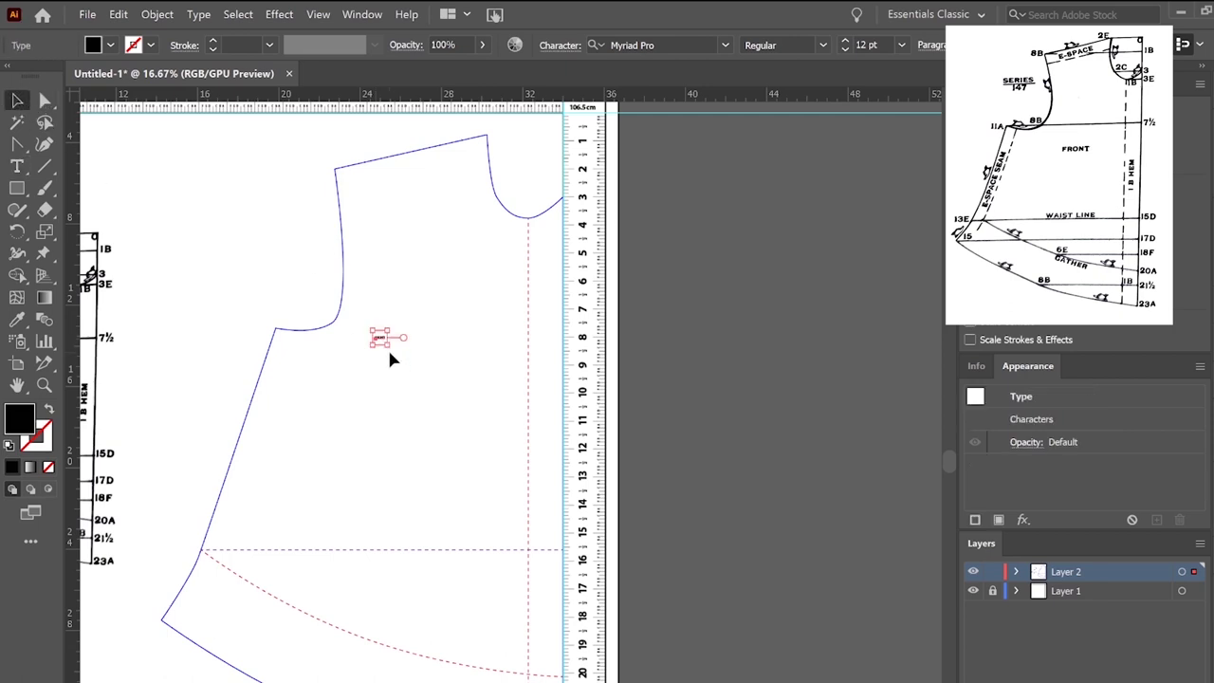
left_click_drag(393, 352, 502, 471)
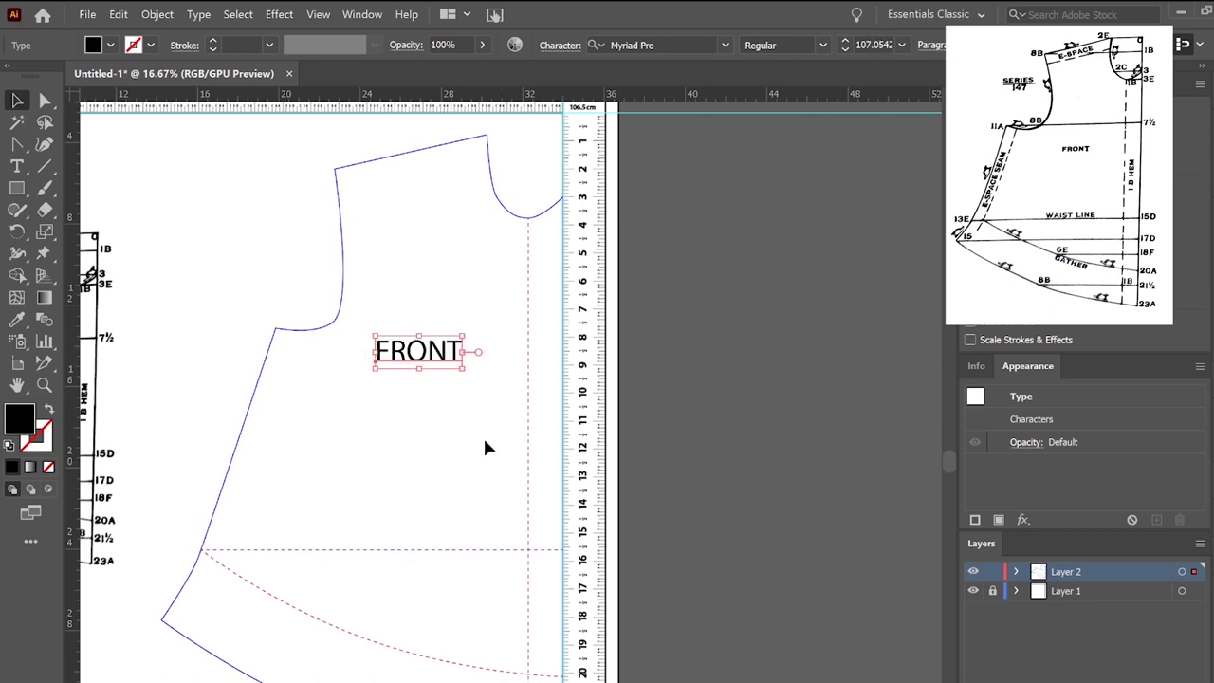
left_click_drag(418, 351, 432, 398)
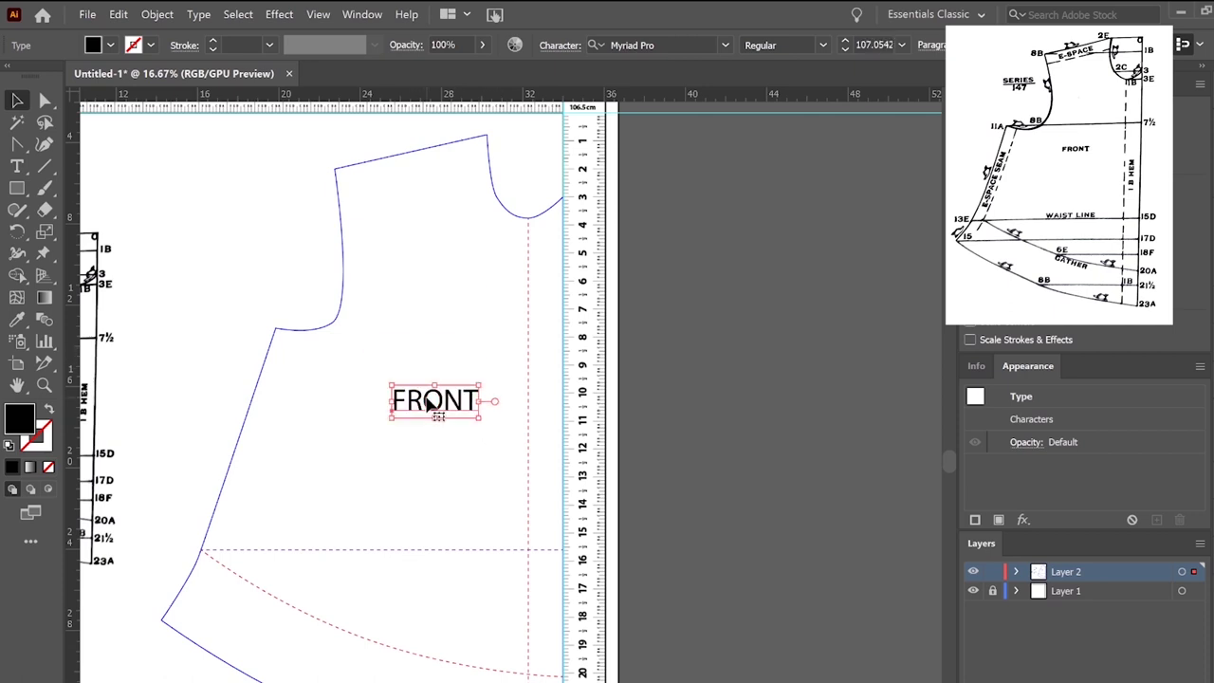
Extend the FRONT label with the lines SIZE 42 BUST and CUT 2, and re-centre it within the front piece.
double_click(429, 403)
key("Right")
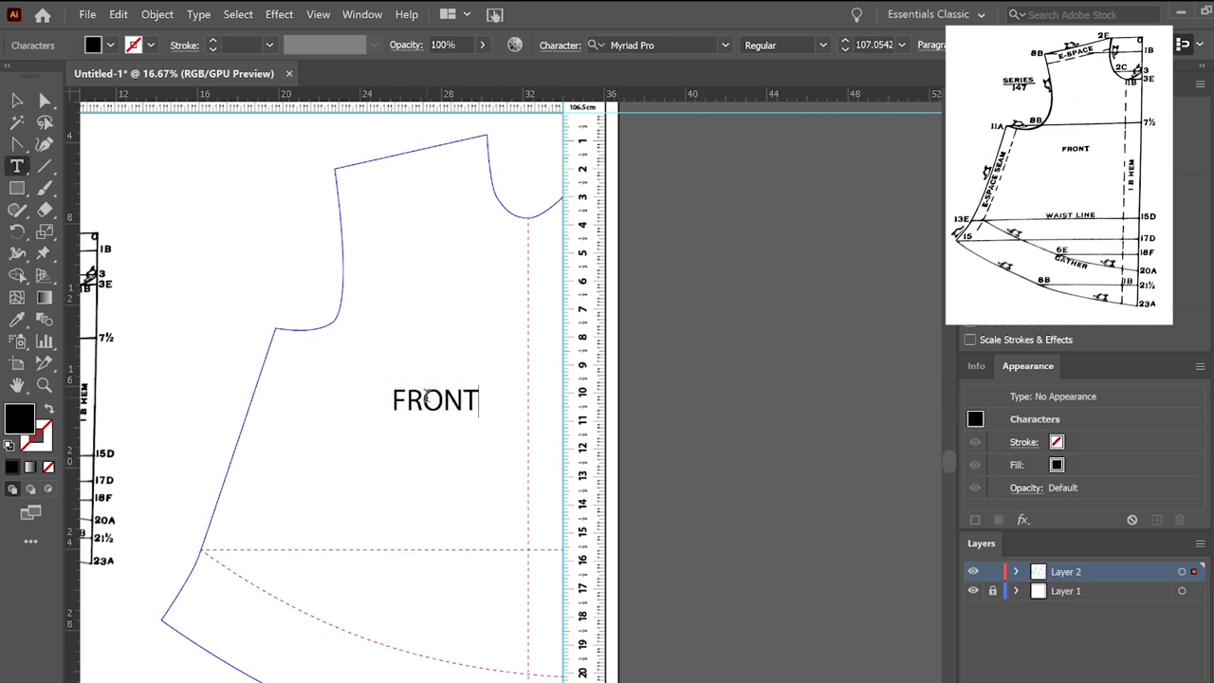
type("SIZE ")
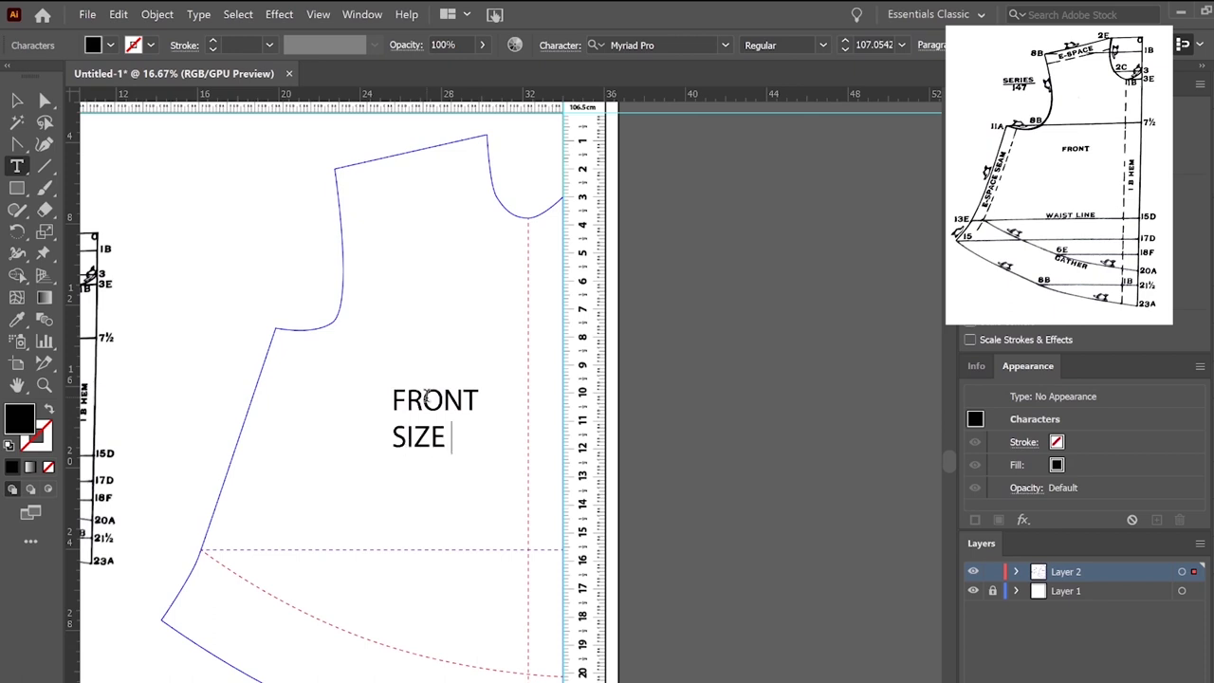
type("42 BUST ")
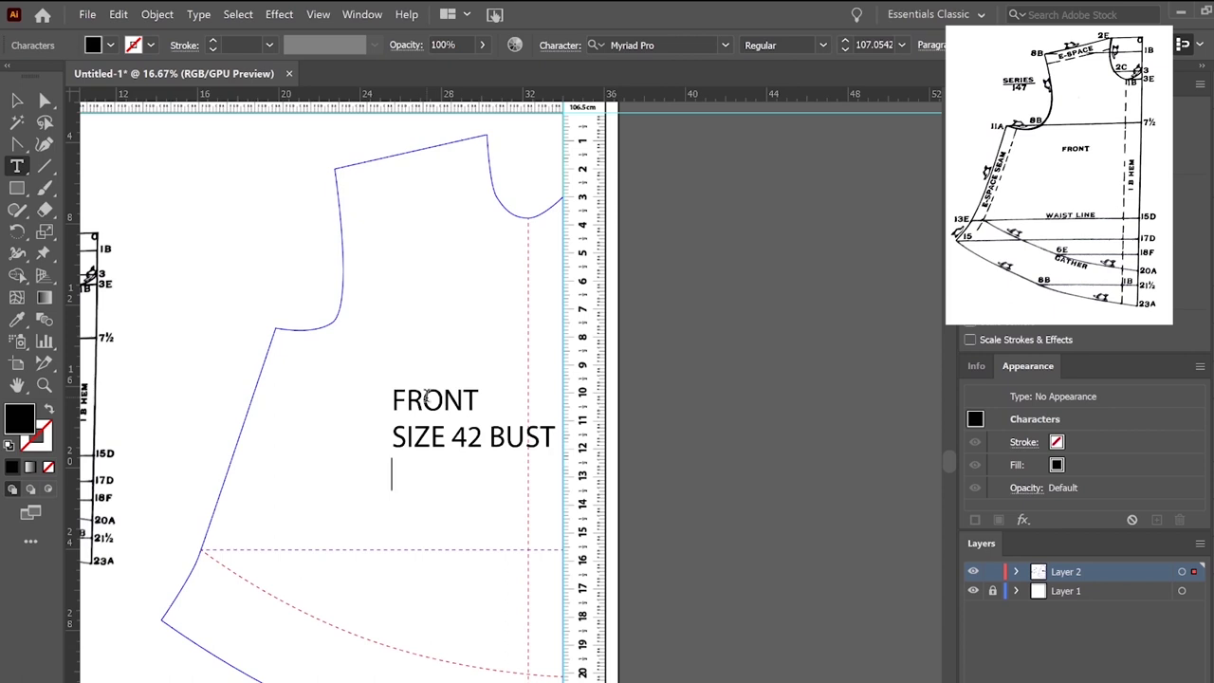
type("CUT 2")
key("Escape")
Duplicate the label, replace its text with WAIST, scale it to about 65 pt and place it just above the waist line.
left_click_drag(465, 453, 363, 547)
key("ctrl+shift+a")
triple_click(368, 546)
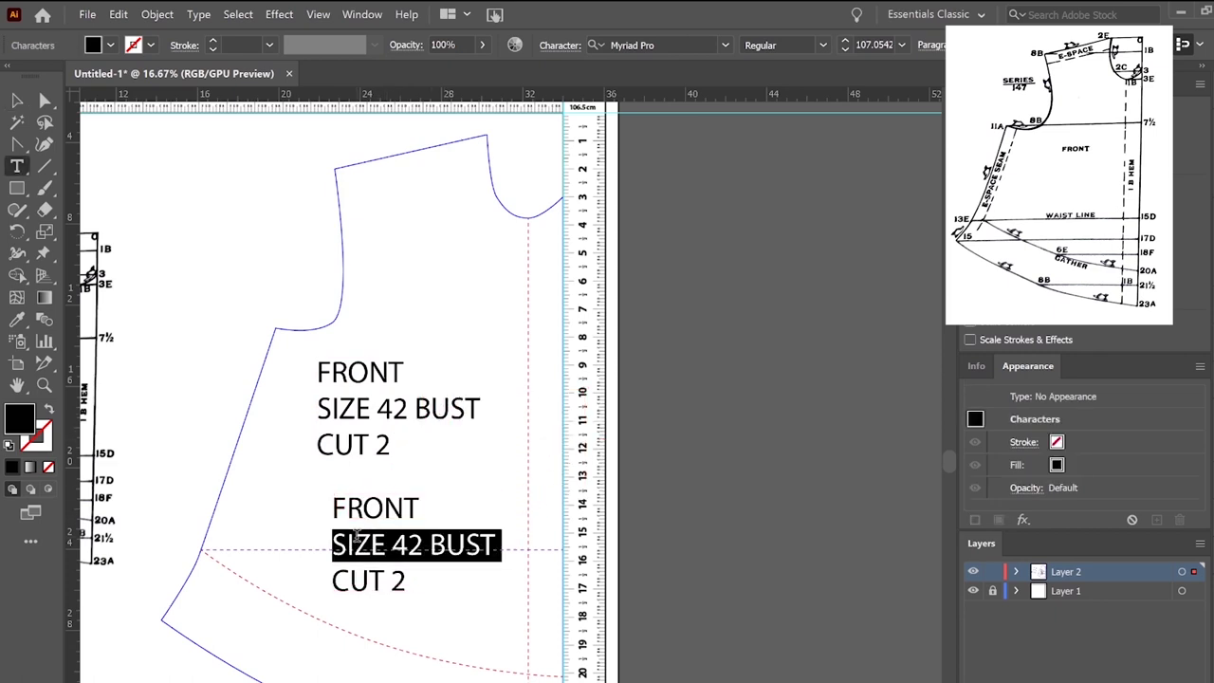
key("ctrl+a")
type("WAIST")
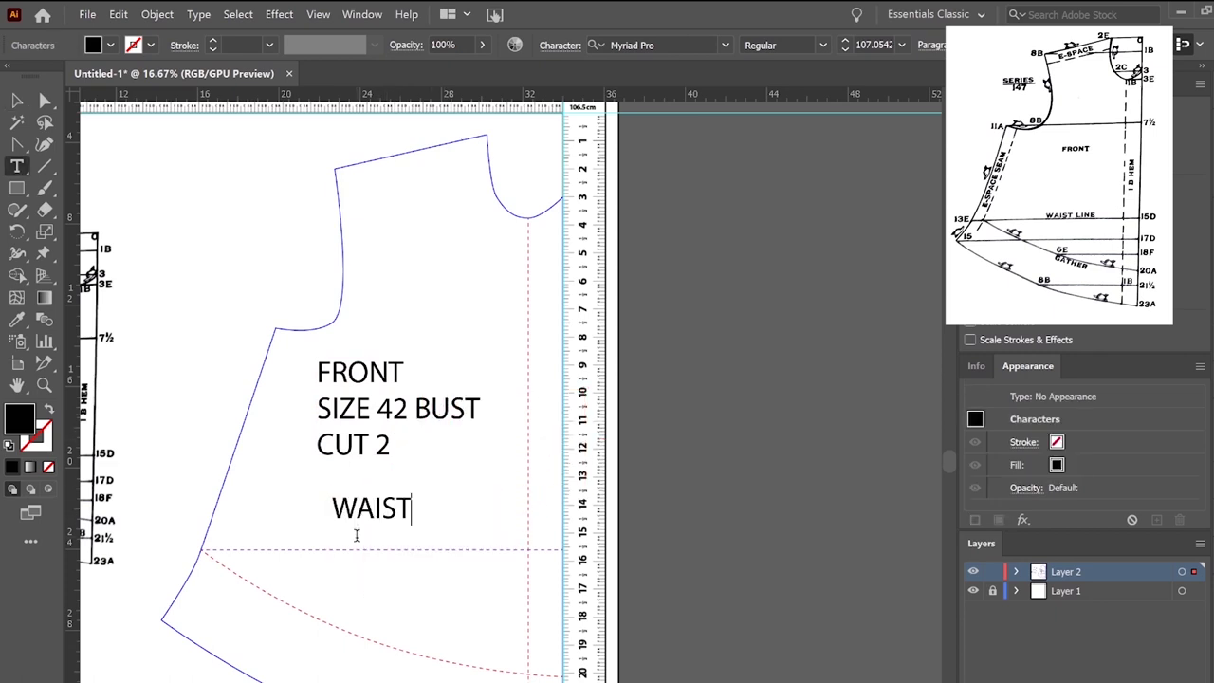
left_click(14, 103)
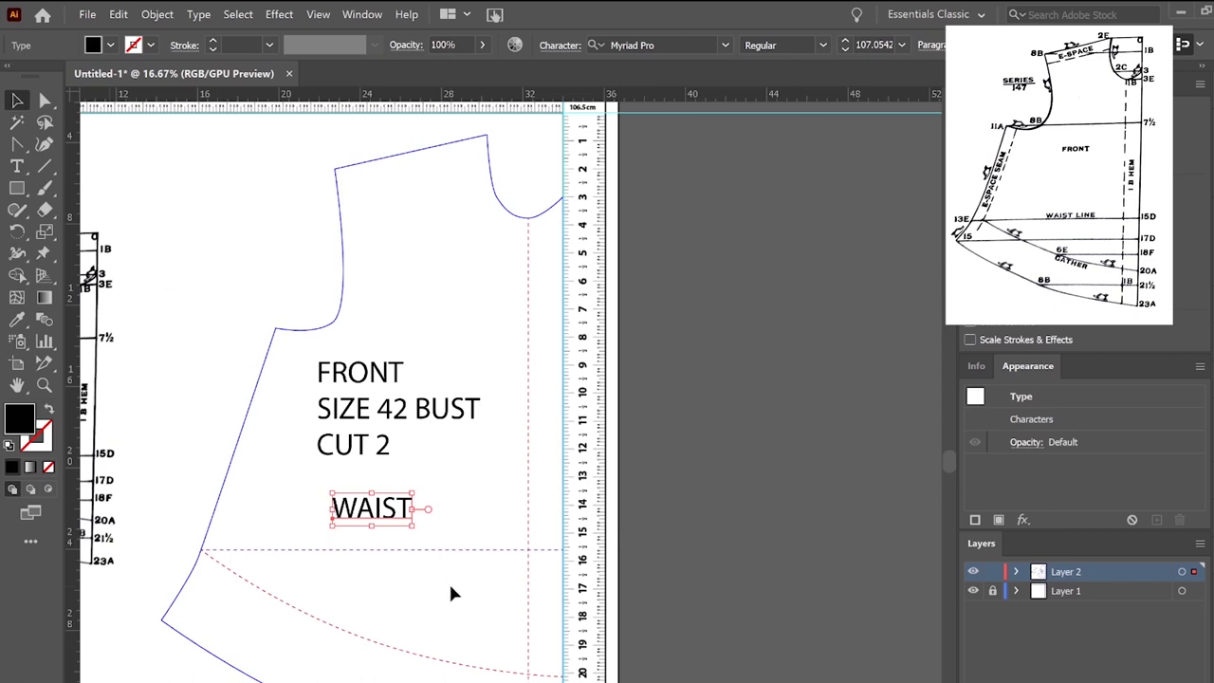
mouse_move(414, 531)
left_mouse_down()
mouse_move(381, 513)
mouse_move(425, 545)
left_mouse_up()
Paste a copy of the WAIST label, change its text to GATHER, and rotate it to sit along the gather line.
key("ctrl+v")
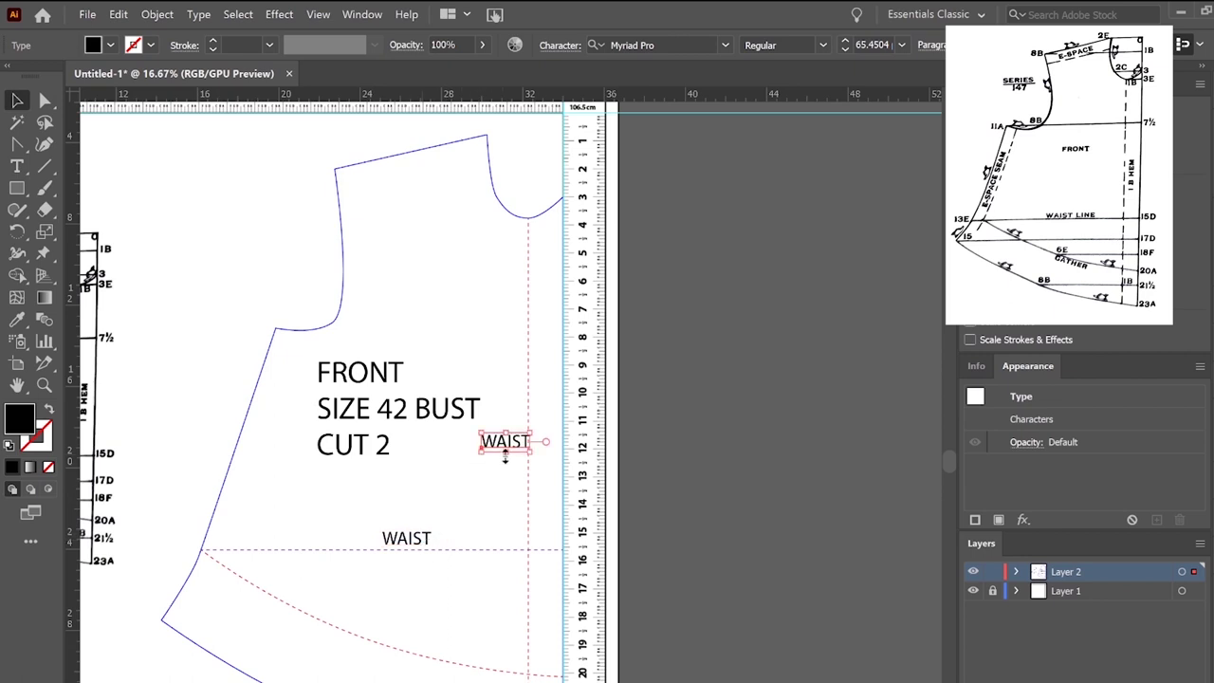
left_click_drag(508, 451, 407, 592)
double_click(408, 592)
double_click(408, 593)
type("GATHER")
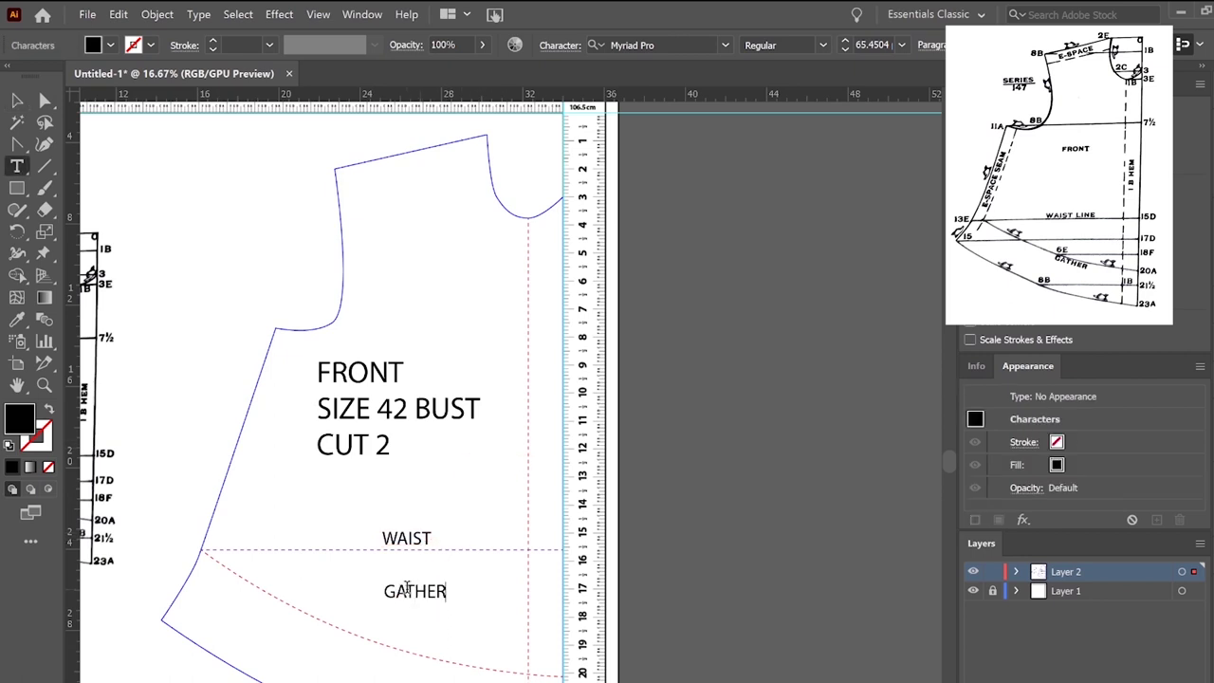
key("Escape")
left_click_drag(455, 575, 458, 590)
left_click_drag(390, 621, 418, 616)
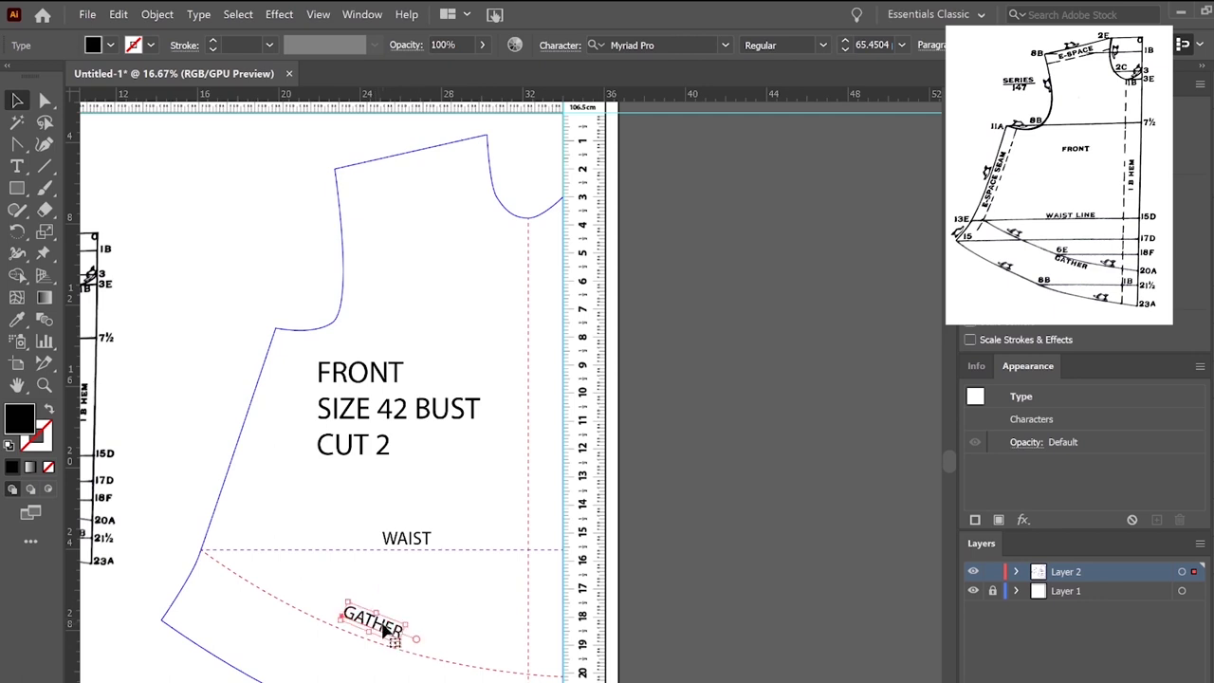
left_click(451, 580)
Copy the WAIST label, rotate it vertically beside the dashed centre-front line and change its text to CF / FOLD LINE.
left_click(418, 542)
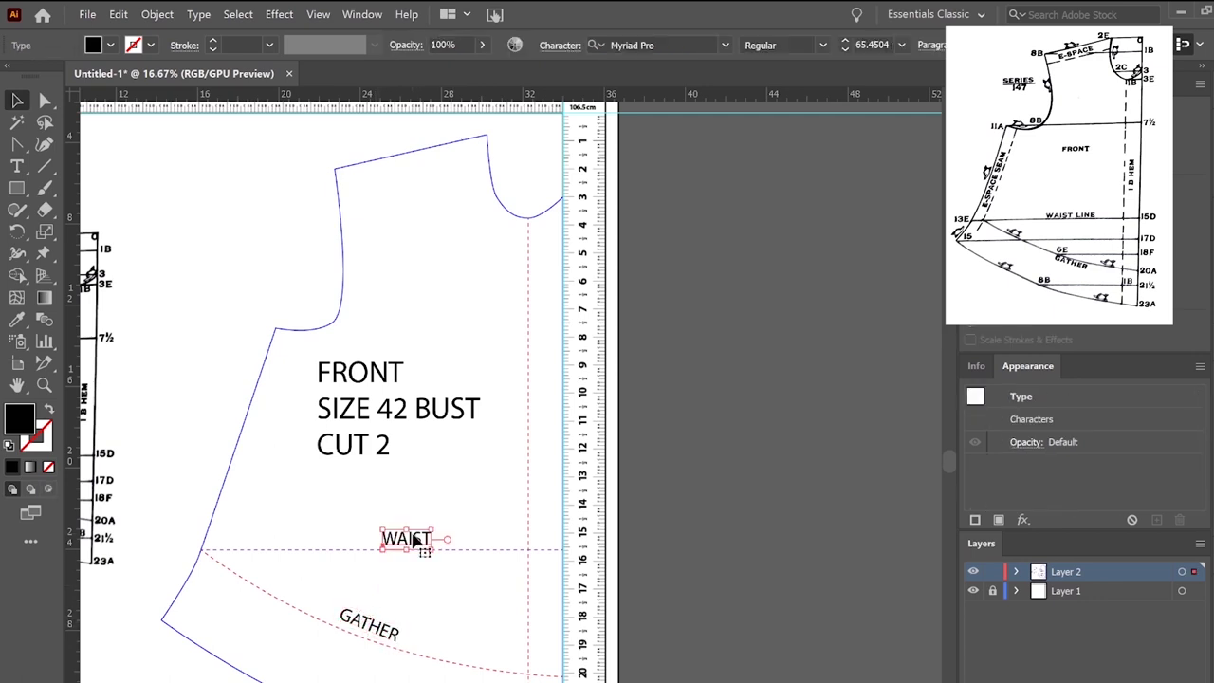
key("ctrl+c")
key("ctrl+v")
left_click_drag(531, 426, 549, 446)
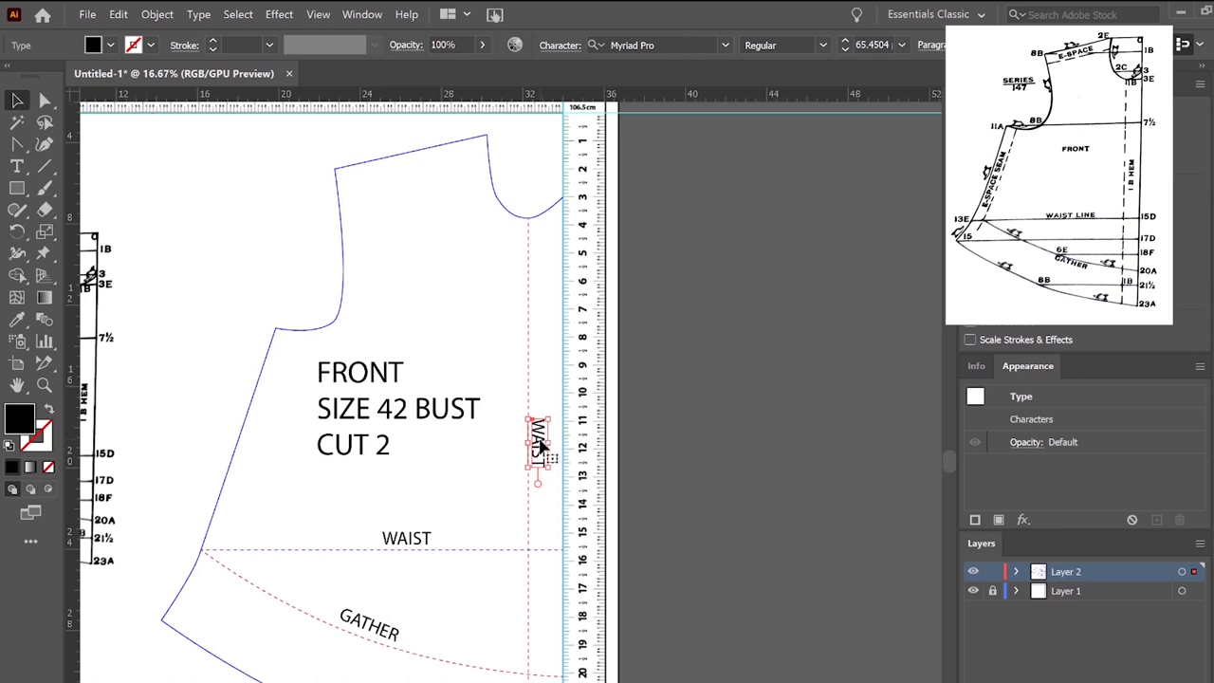
double_click(542, 445)
key("BackSpace")
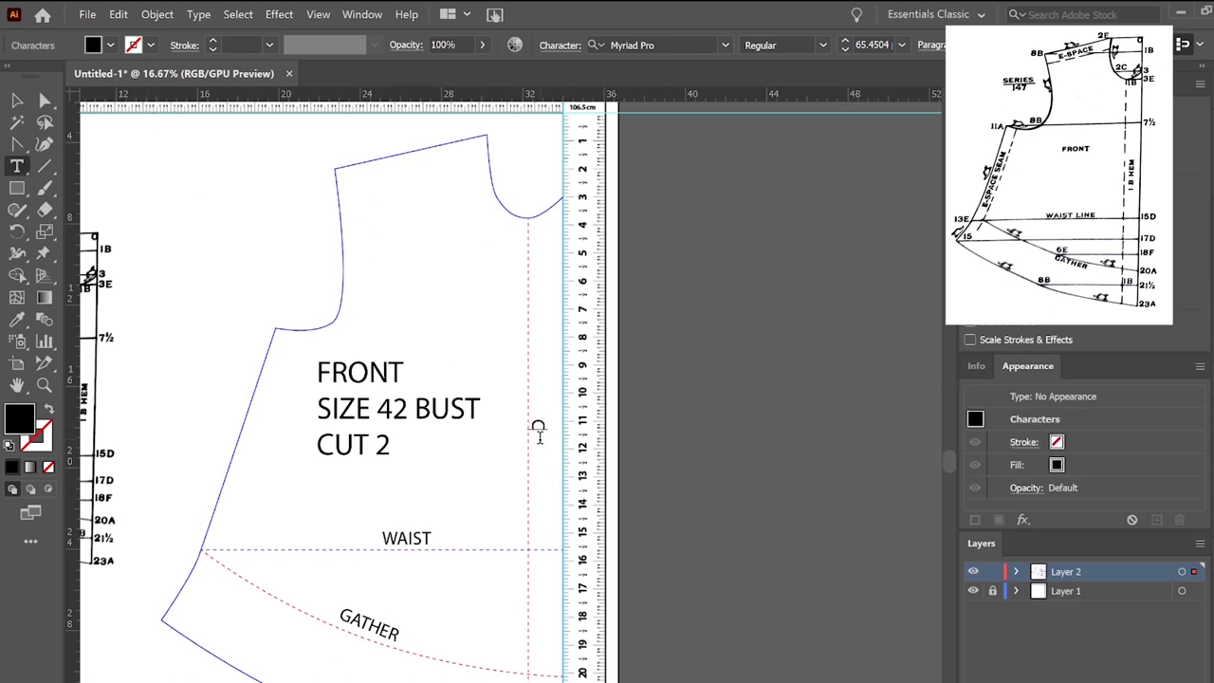
type("CF/ FOLD LINE")
left_click(17, 99)
key("Up")
key("Up")
key("Up")
key("Up")
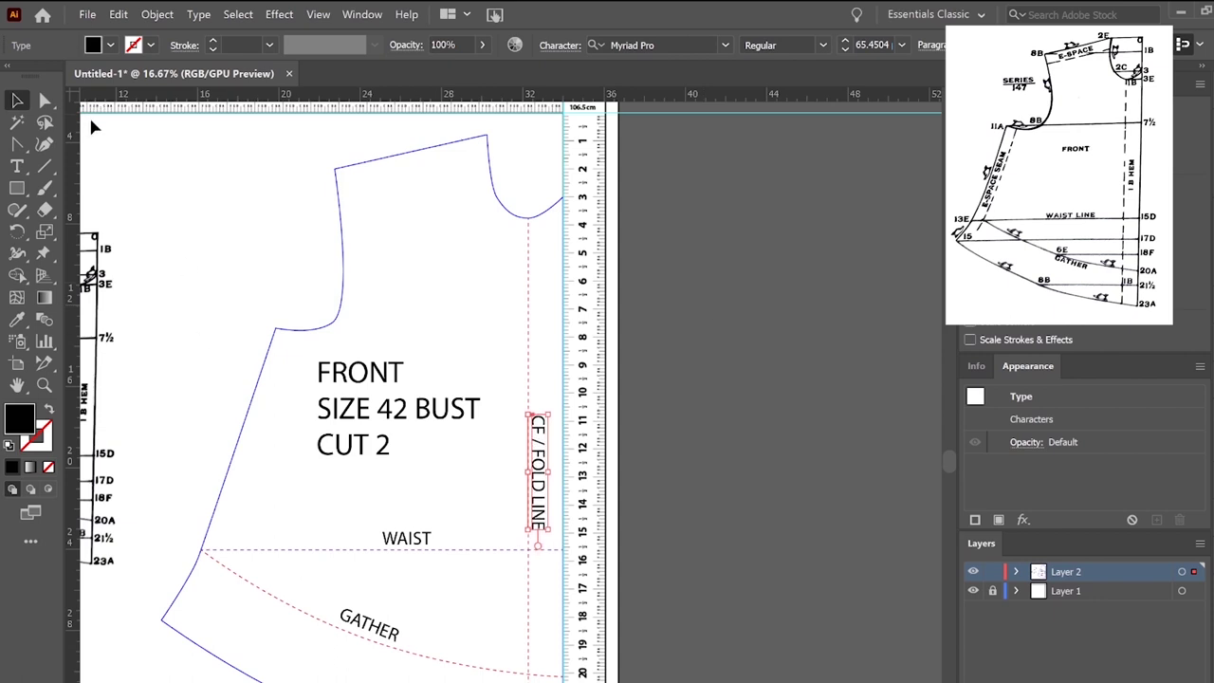
left_click(189, 170)
Offset the front piece's outline outward by 0.5 in with mitered joins and a miter limit of 4.
scroll(569, 560, "down", 3)
scroll(445, 566, "up", 2)
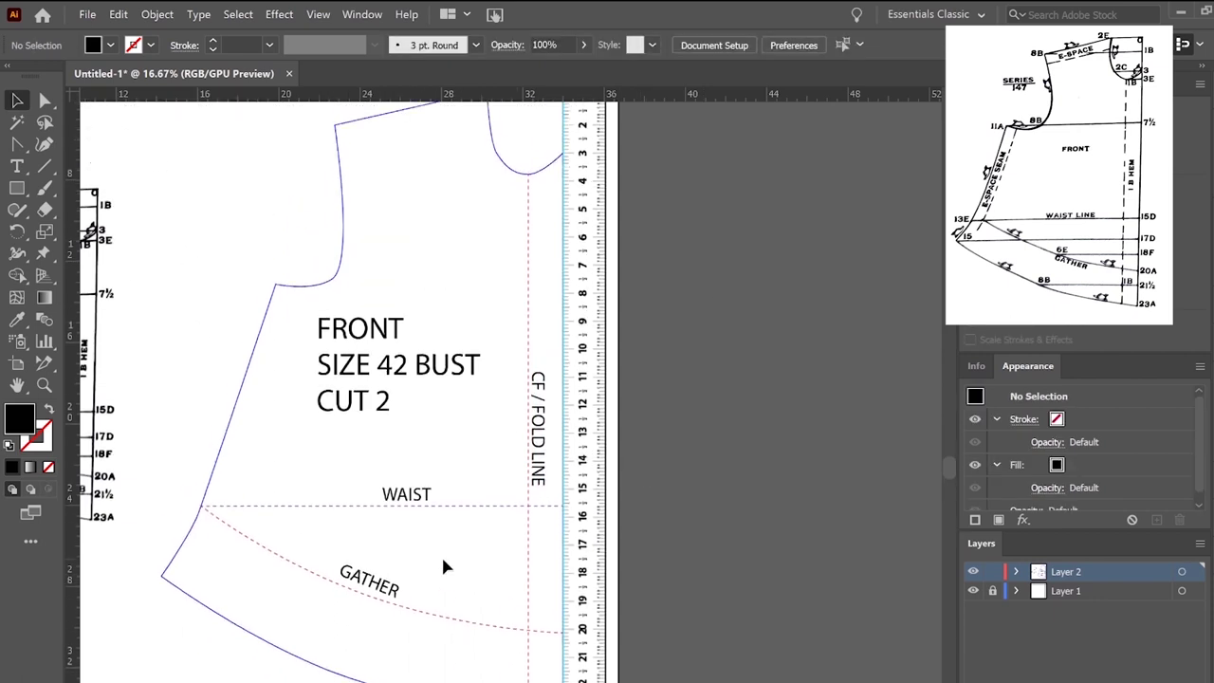
scroll(445, 566, "up", 1)
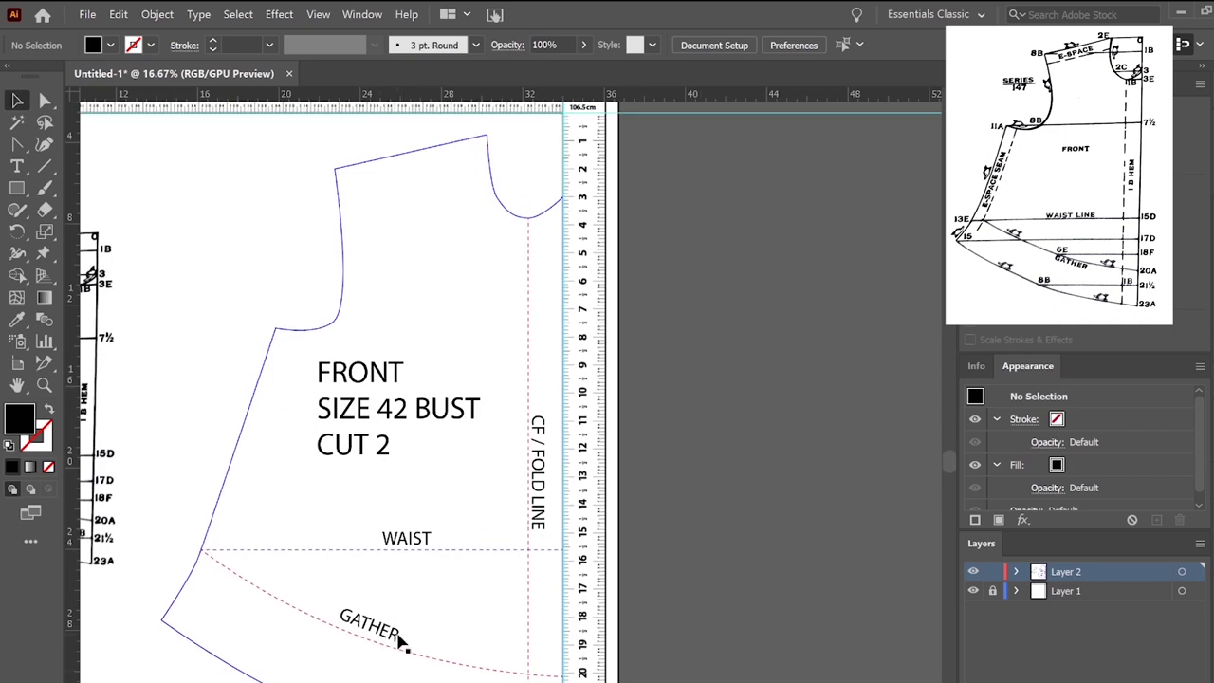
scroll(352, 569, "up", 1)
scroll(522, 569, "left", 5)
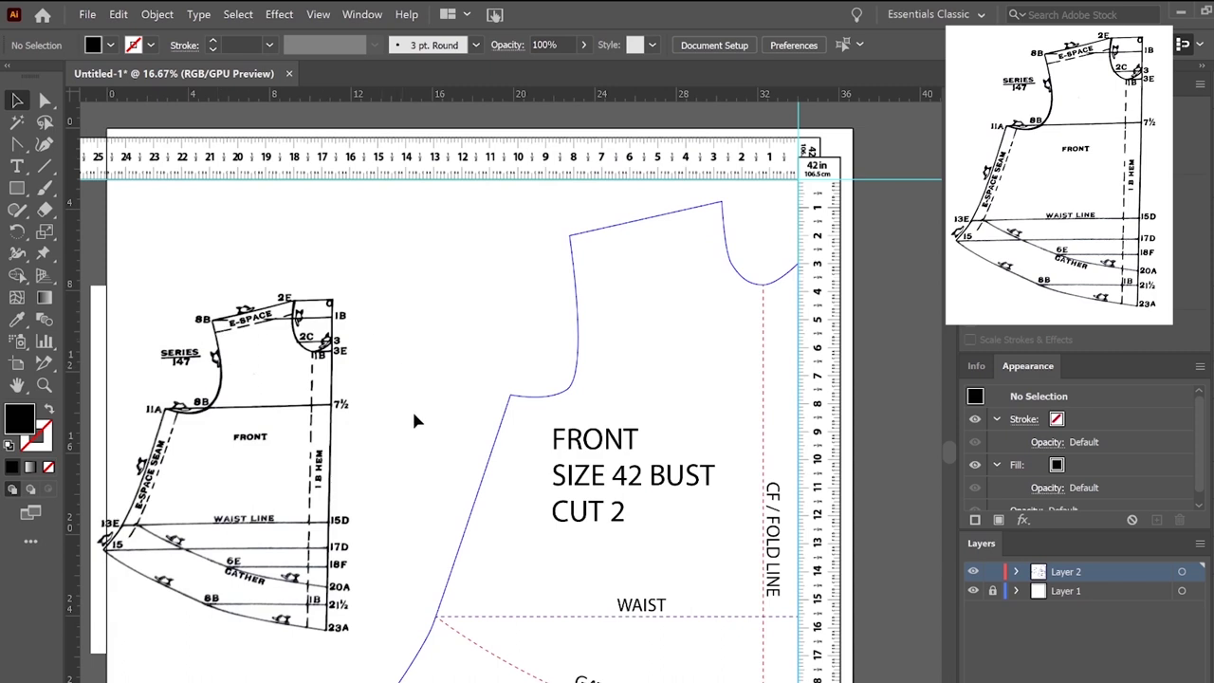
scroll(688, 578, "down", 1)
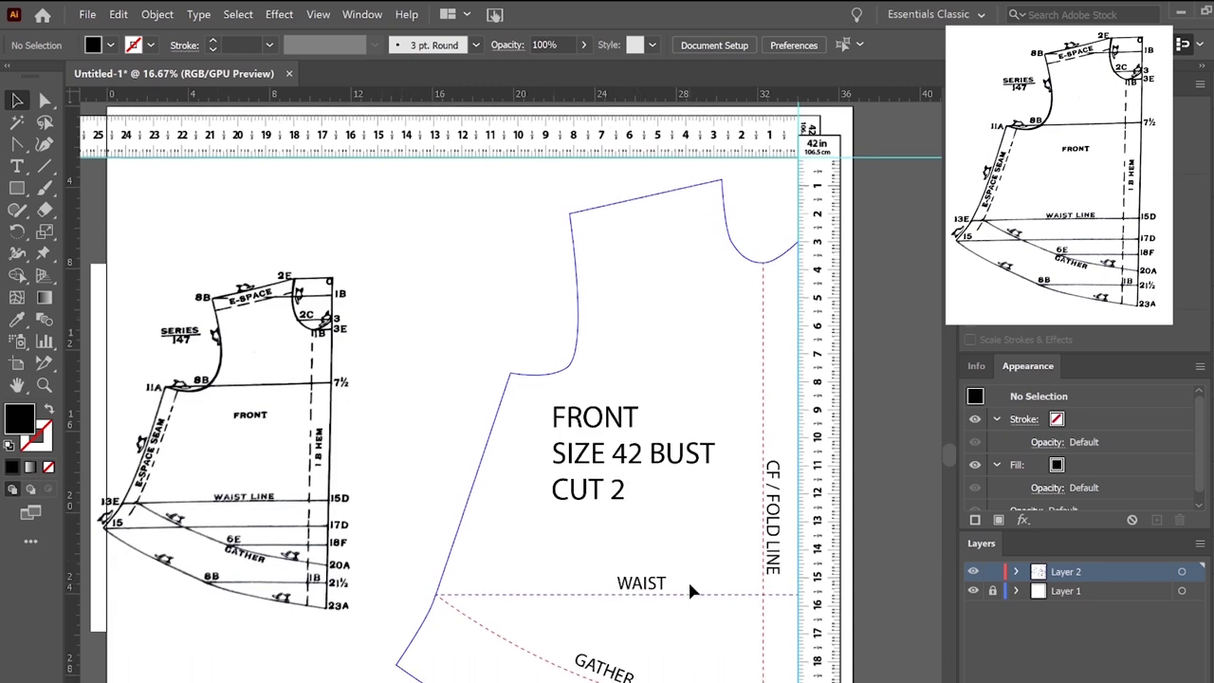
scroll(687, 579, "down", 1)
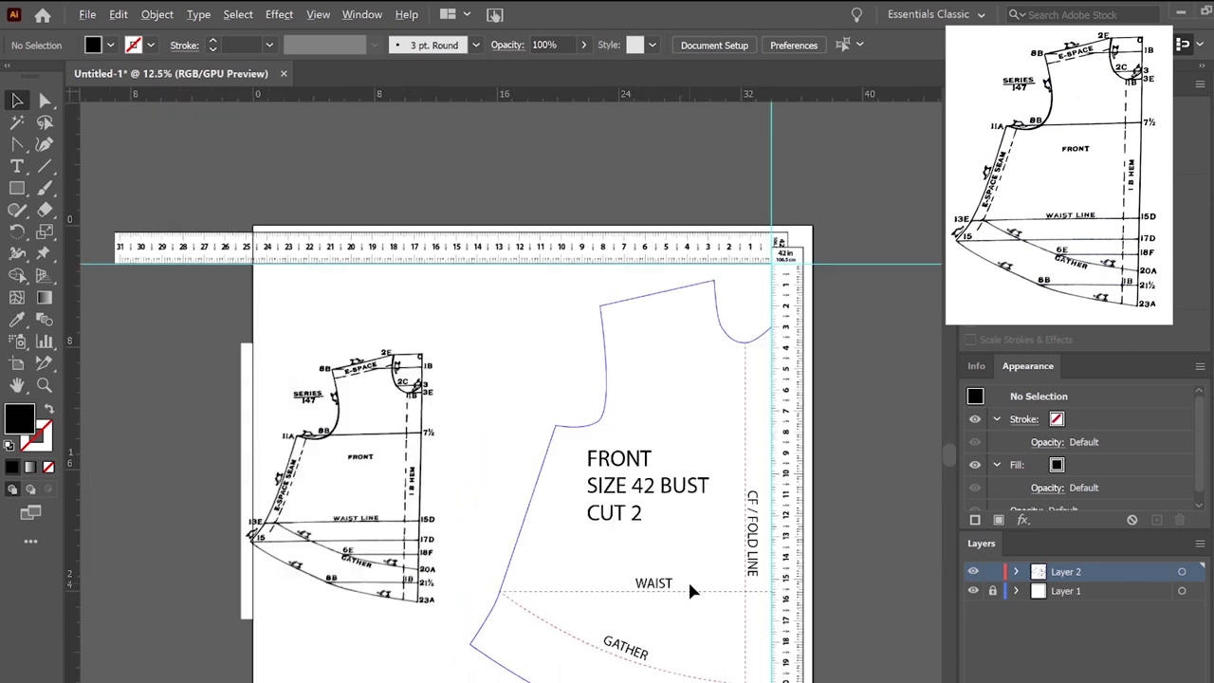
left_click(588, 425)
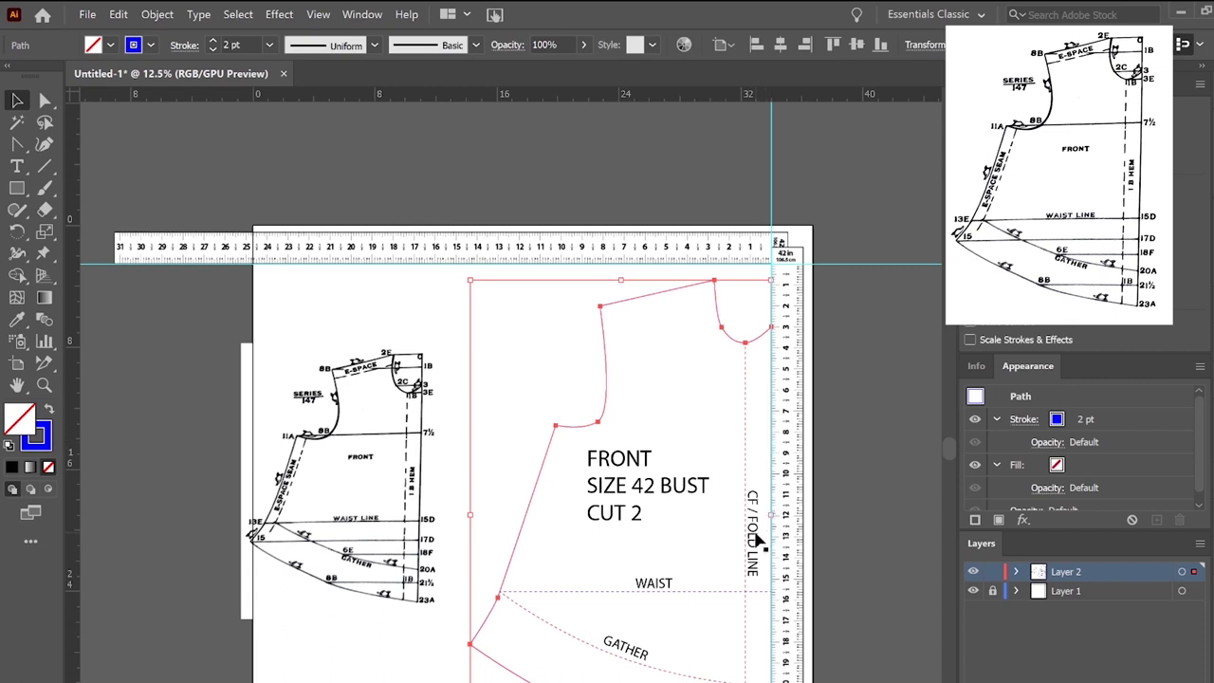
left_click(157, 15)
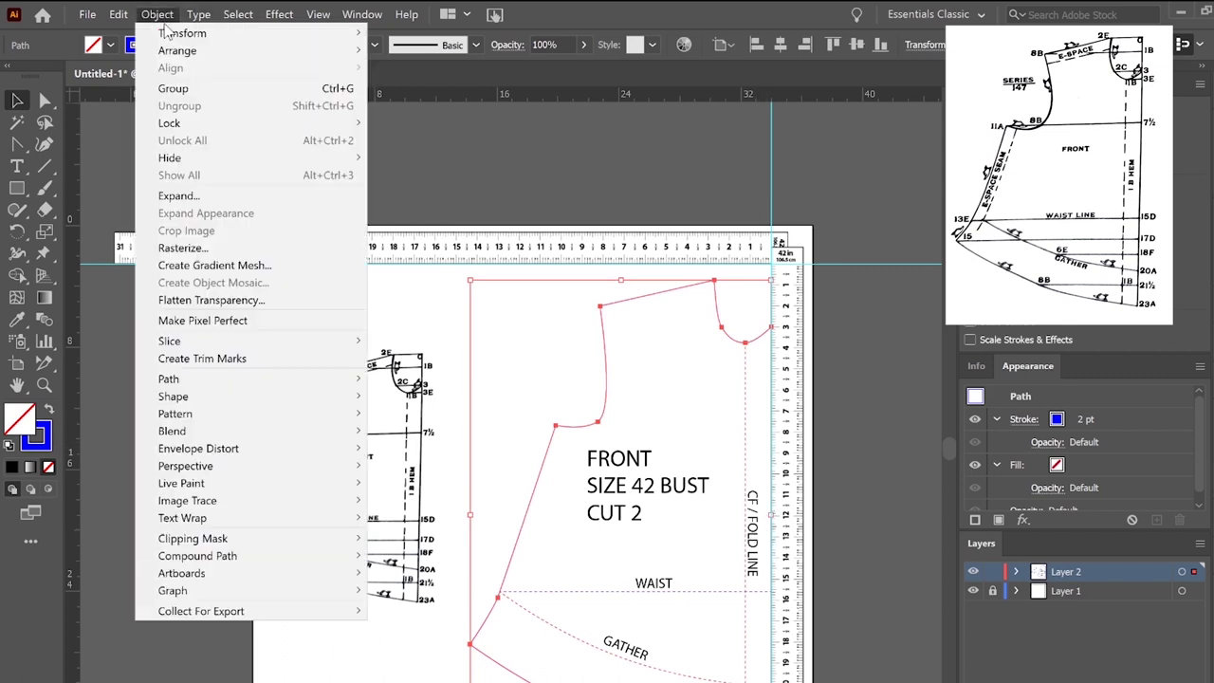
mouse_move(289, 379)
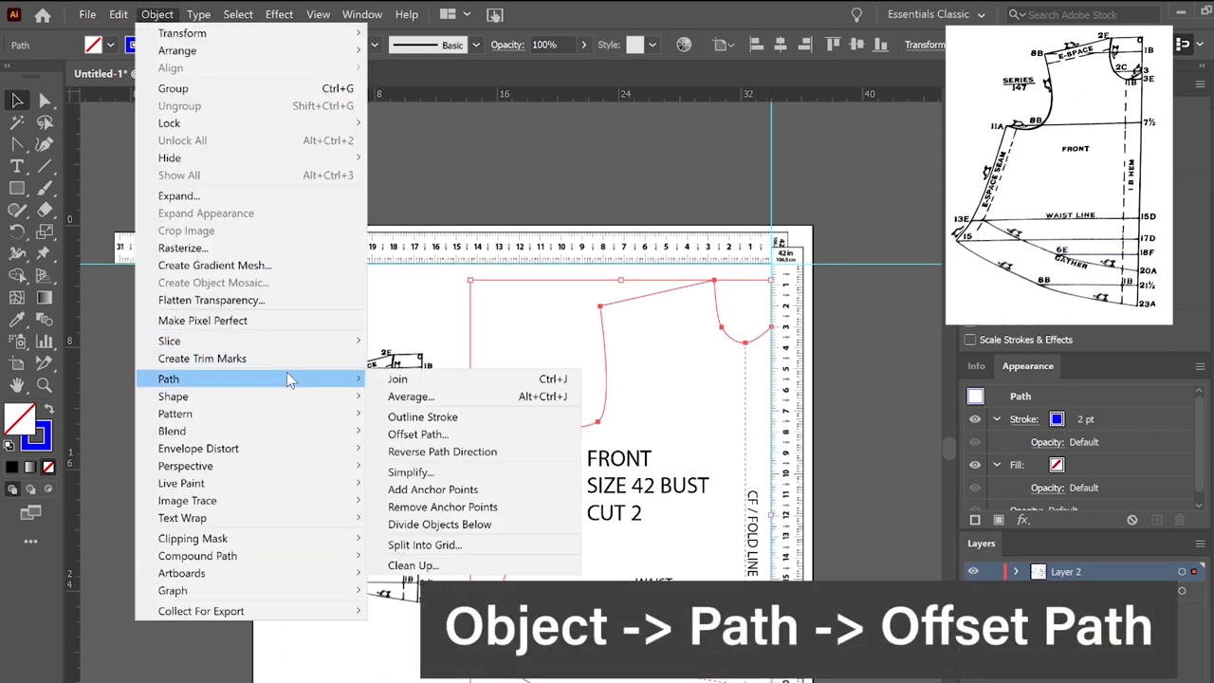
left_click(479, 434)
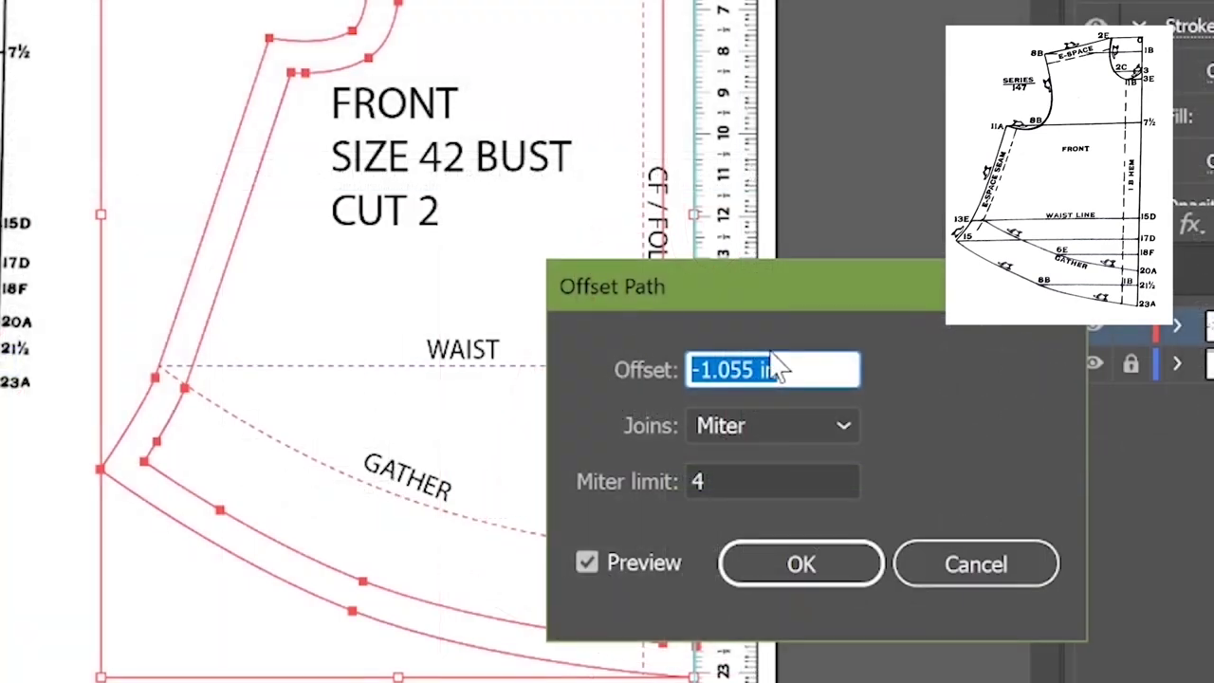
type("0.5")
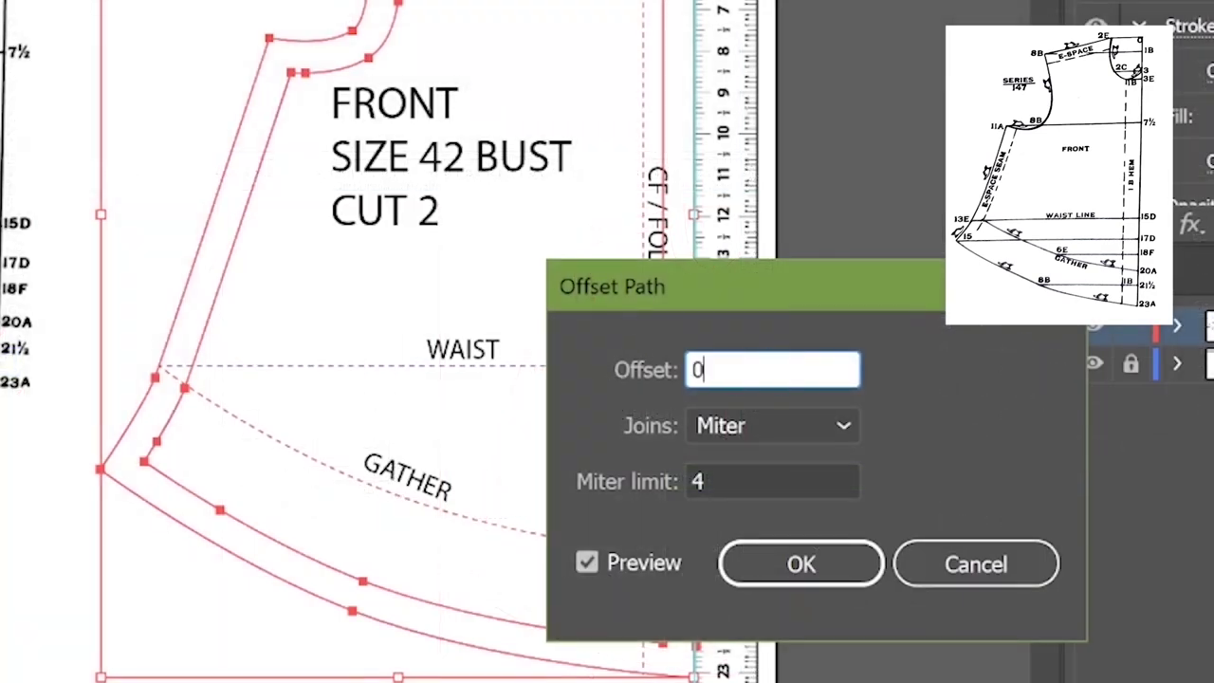
key("Tab")
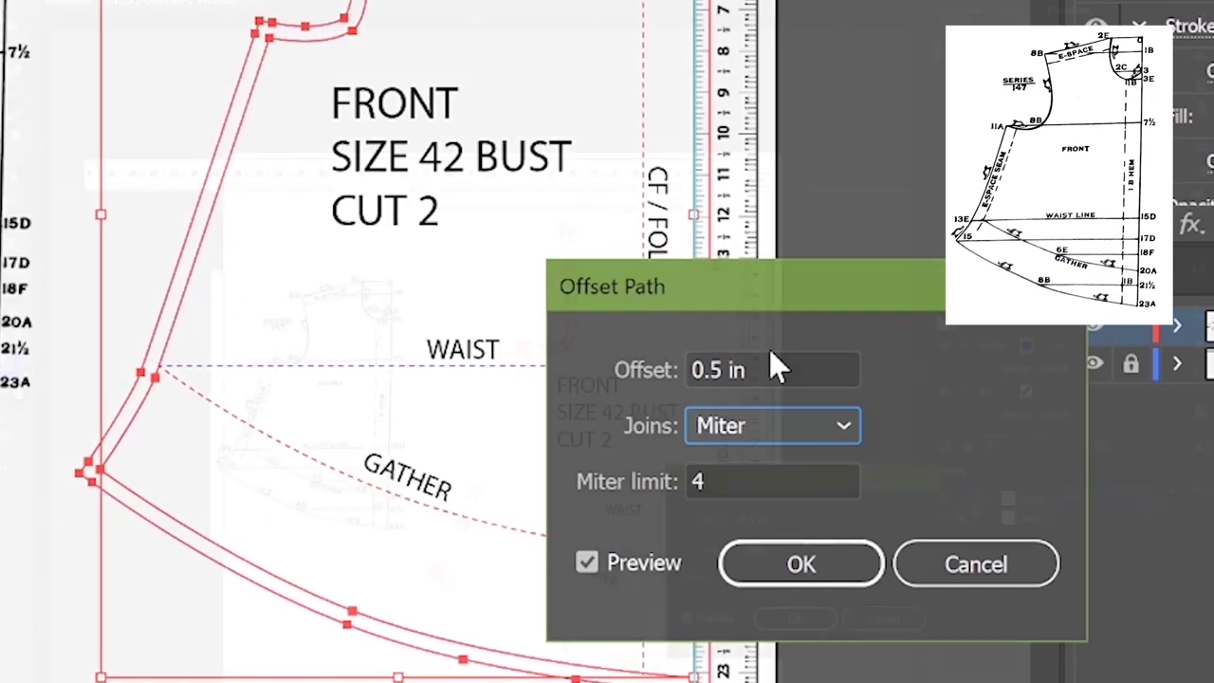
key("Return")
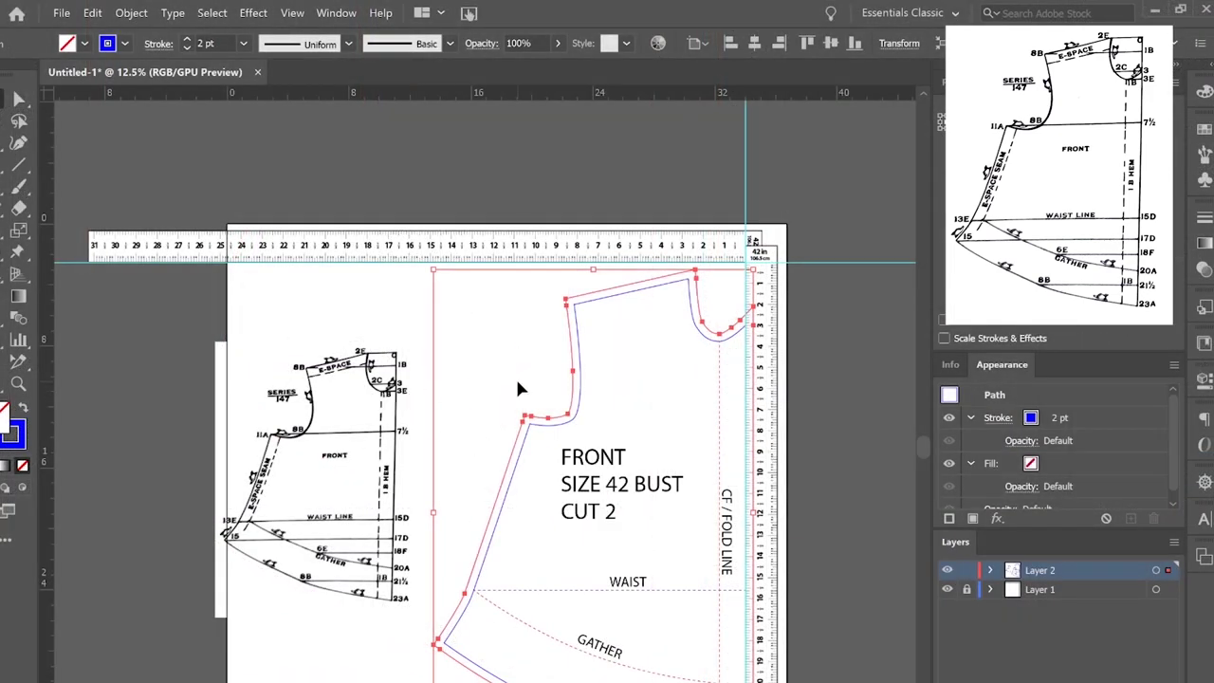
left_click(518, 384)
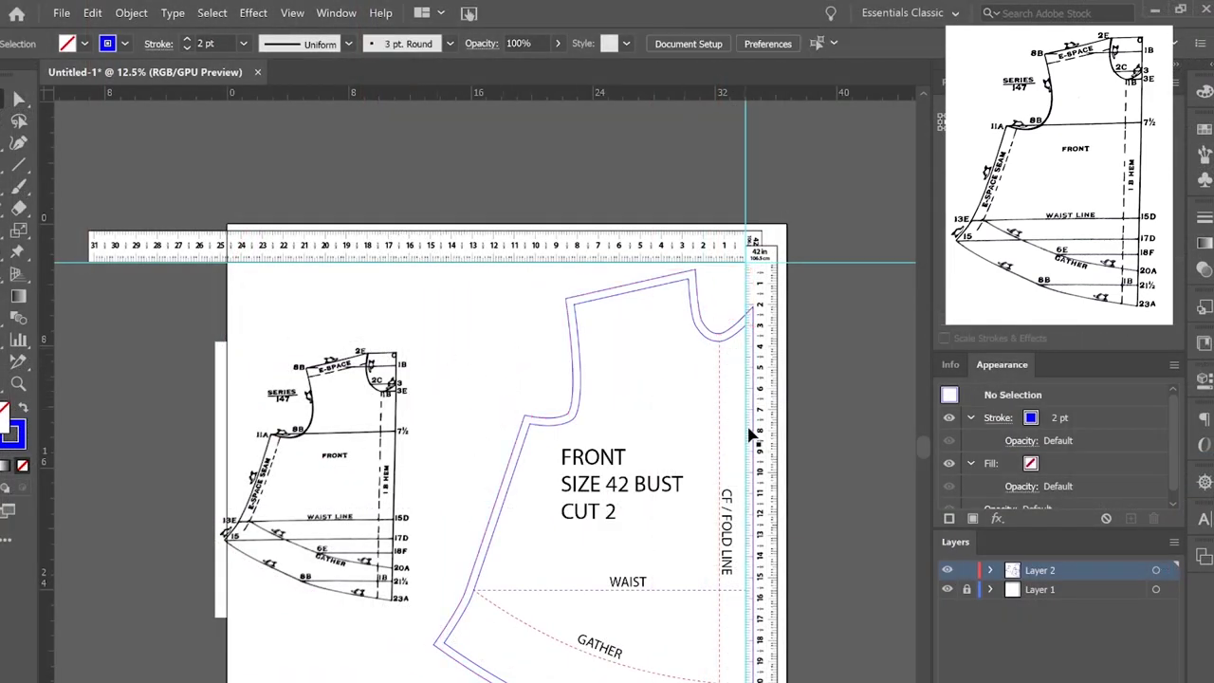
Change the outer offset outline's stroke to black with a weight of 1 pt.
left_click(757, 500)
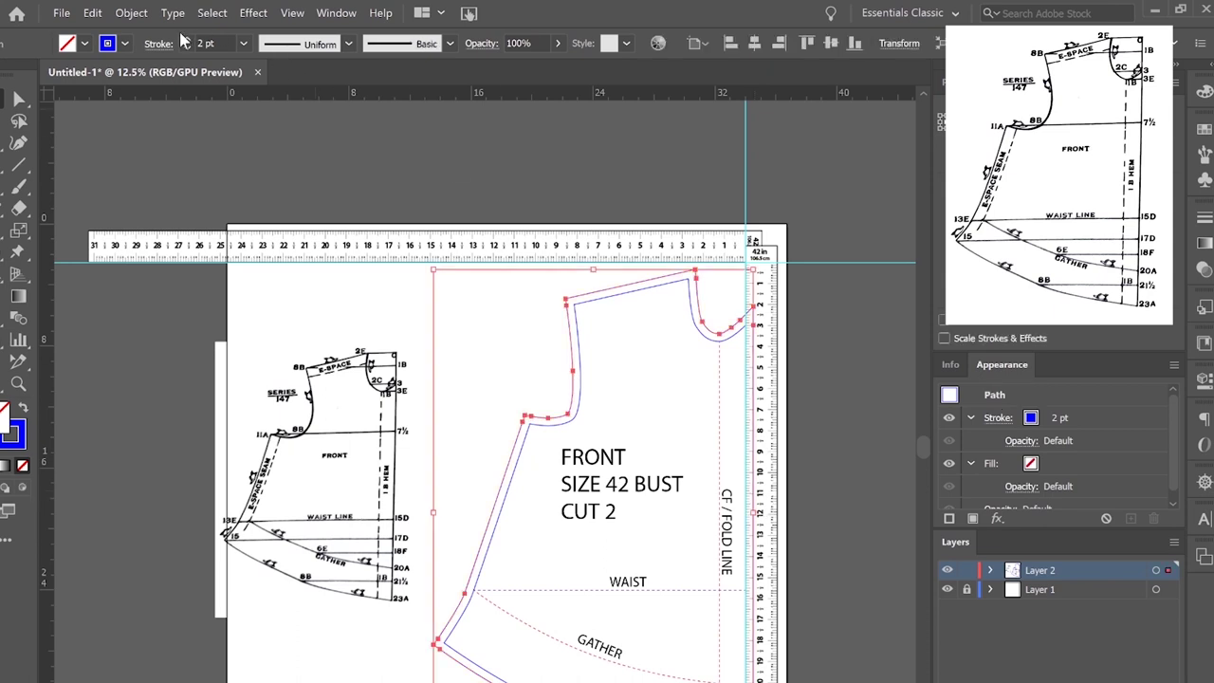
left_click(127, 44)
left_click(21, 75)
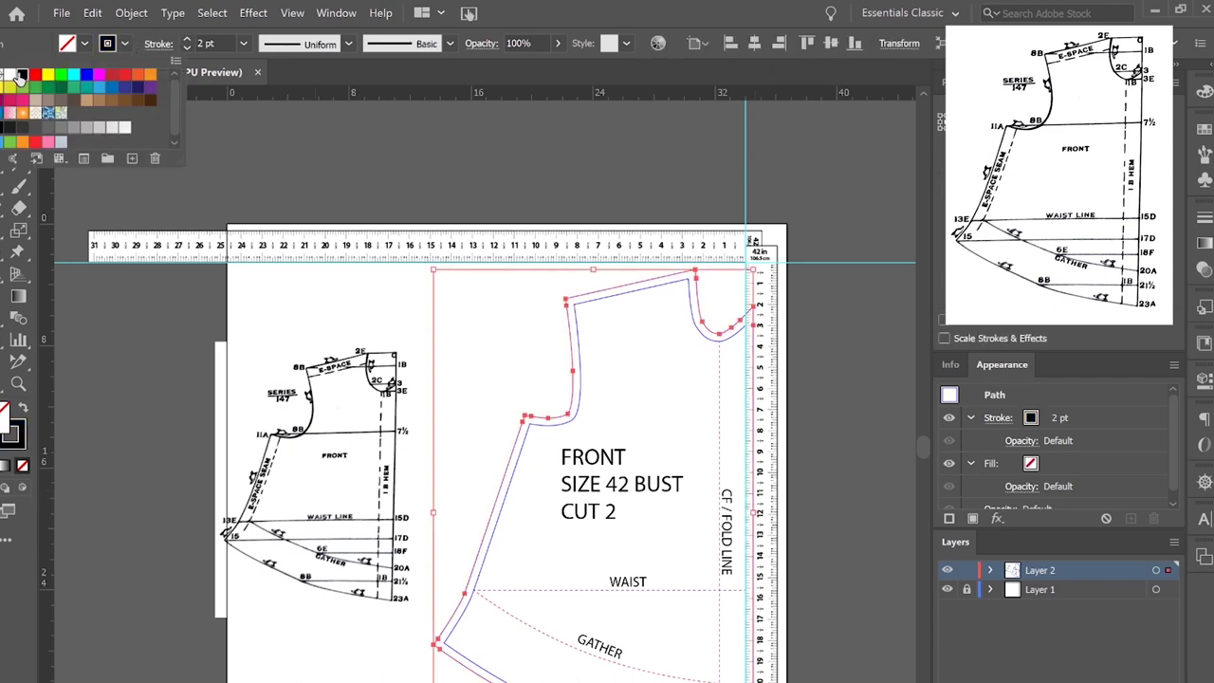
key("Escape")
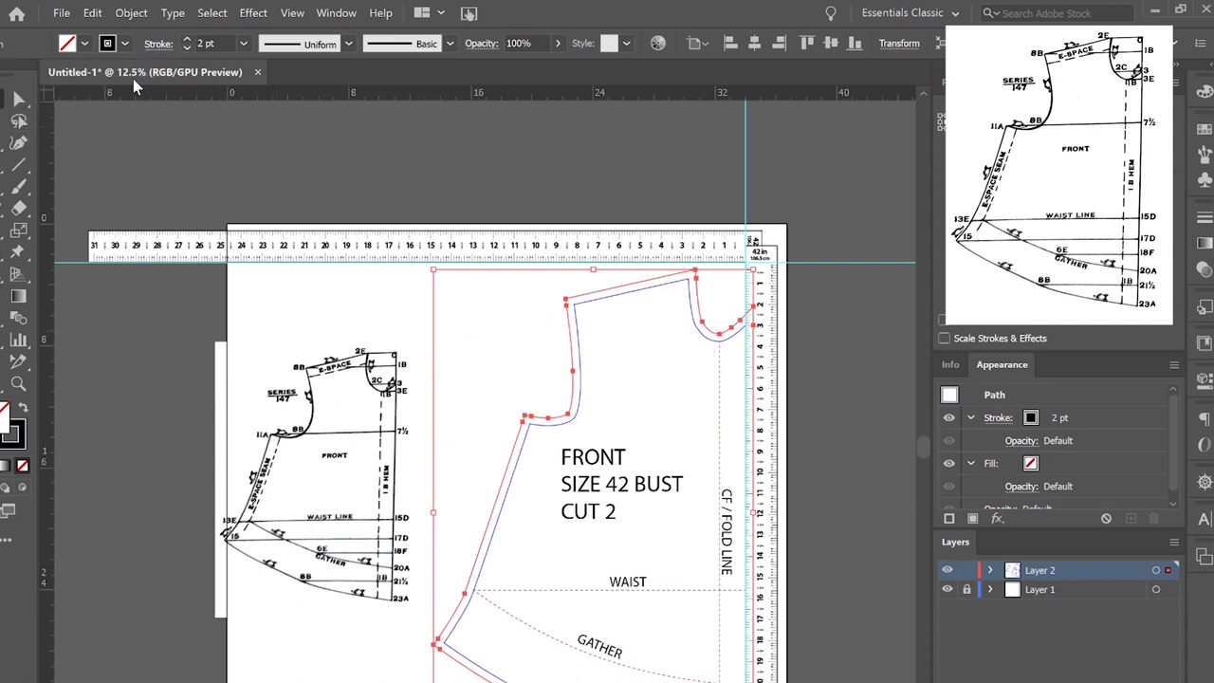
left_click(616, 396)
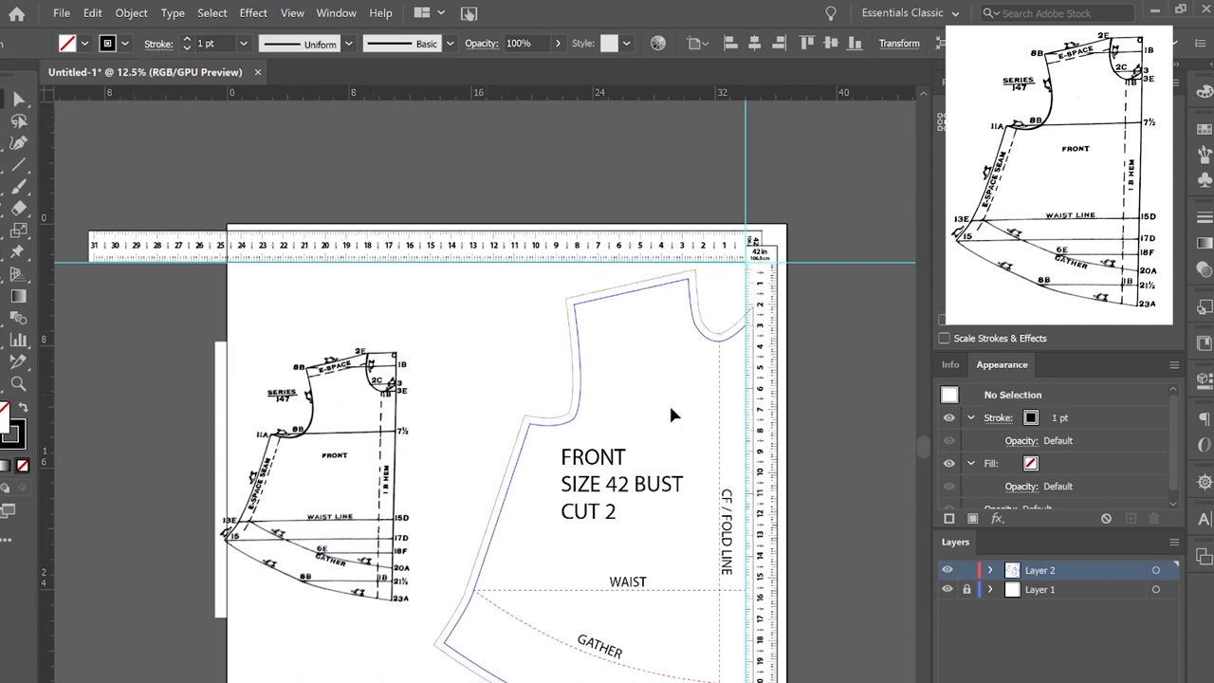
Draw a straight vertical line along the front edge guide, crossing the offset outline at the neckline.
left_click(738, 324)
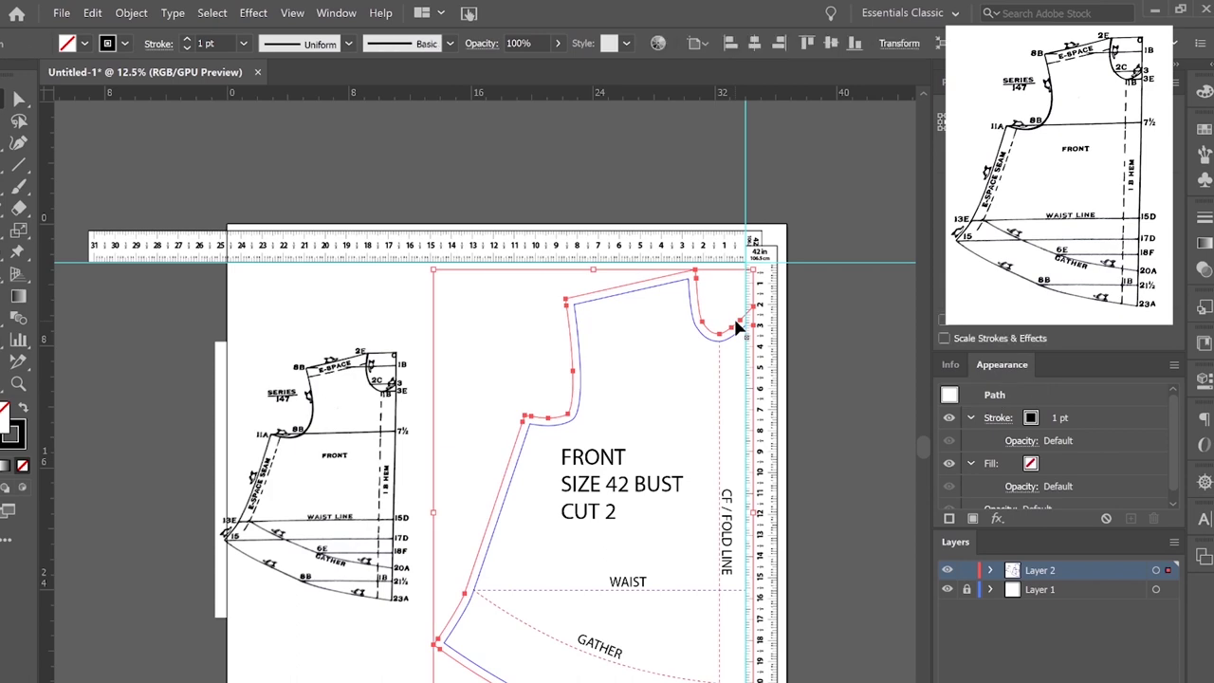
scroll(764, 357, "up", 4)
scroll(764, 356, "up", 1)
scroll(693, 272, "up", 3)
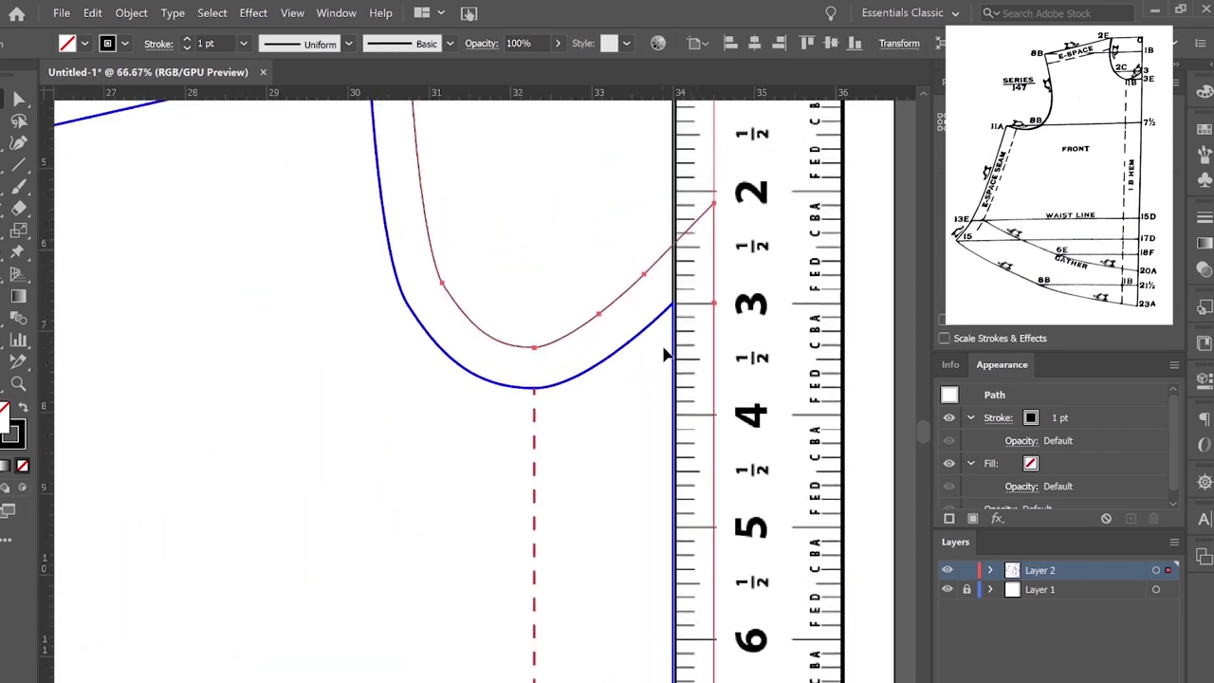
left_click(18, 163)
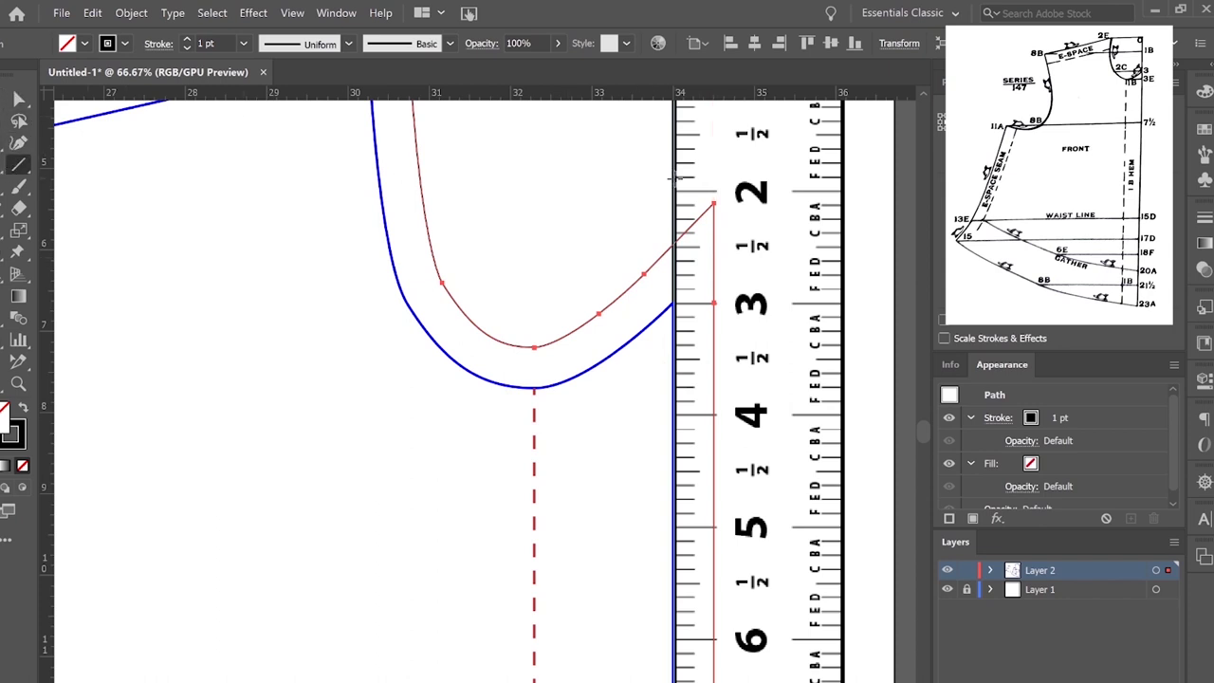
key("ctrl+shift+a")
left_click(14, 93)
scroll(611, 485, "down", 10)
key("ctrl+minus")
key("ctrl+minus")
key("ctrl+plus")
scroll(610, 483, "up", 10)
scroll(614, 488, "up", 8)
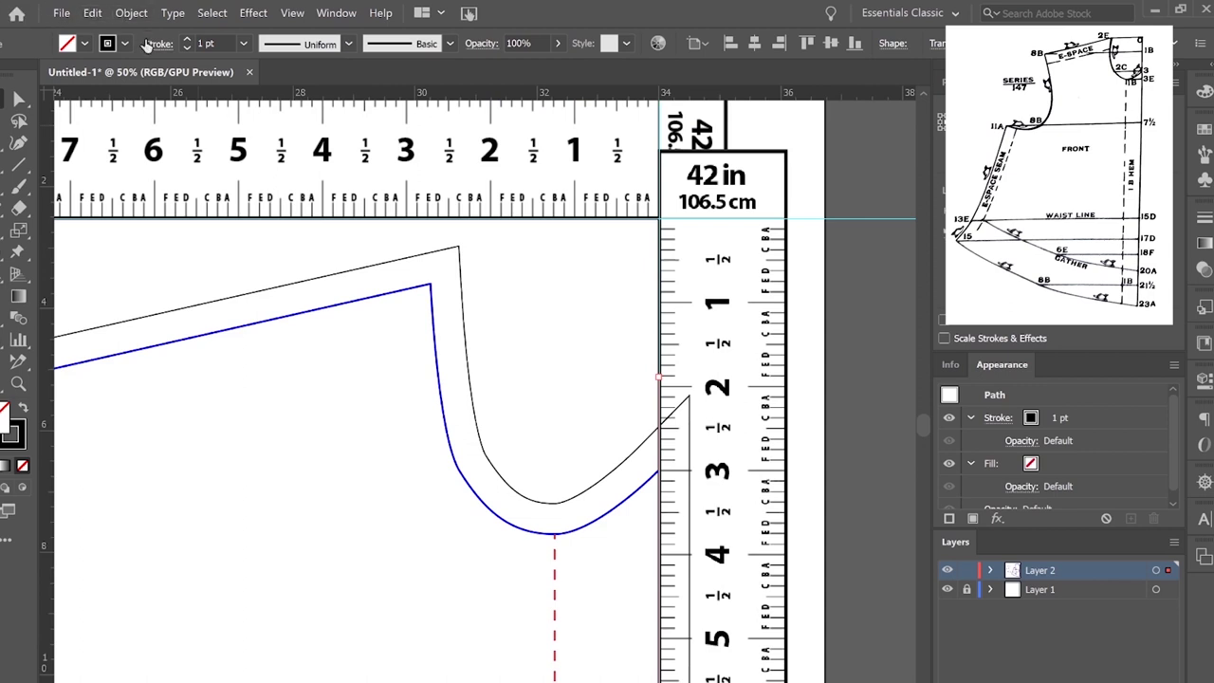
Divide the offset outline with the vertical front-edge line and delete the sliver of seam allowance beyond the front edge.
left_click(131, 13)
mouse_move(293, 376)
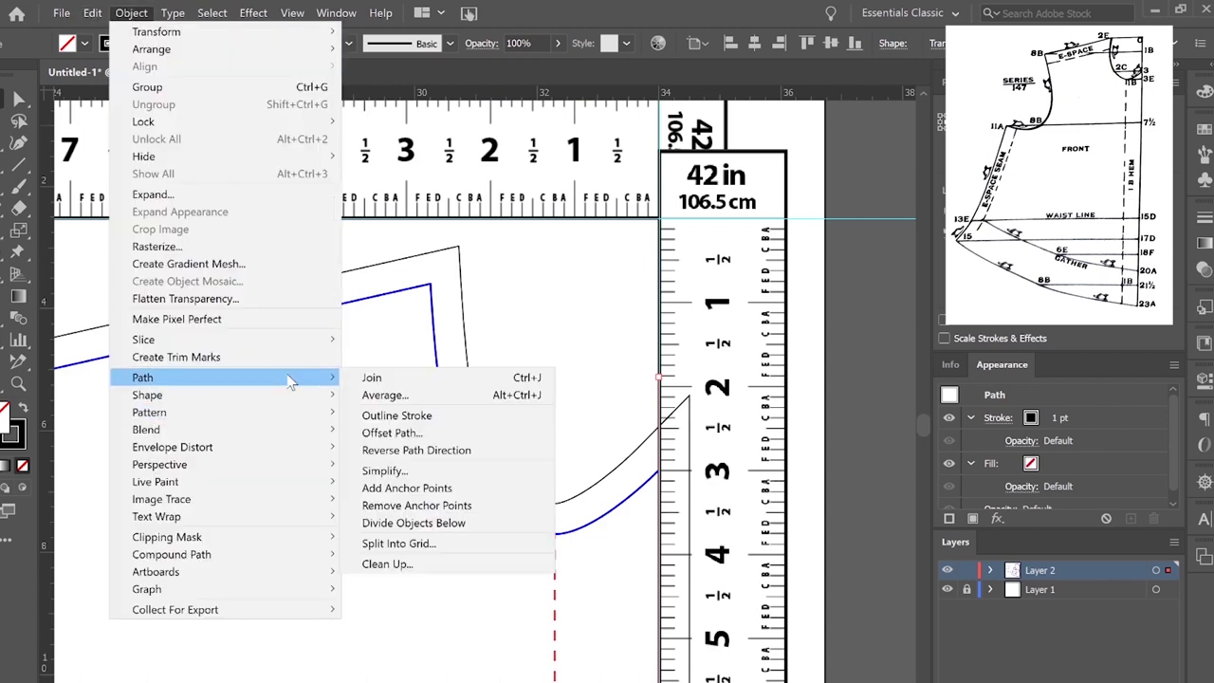
left_click(460, 524)
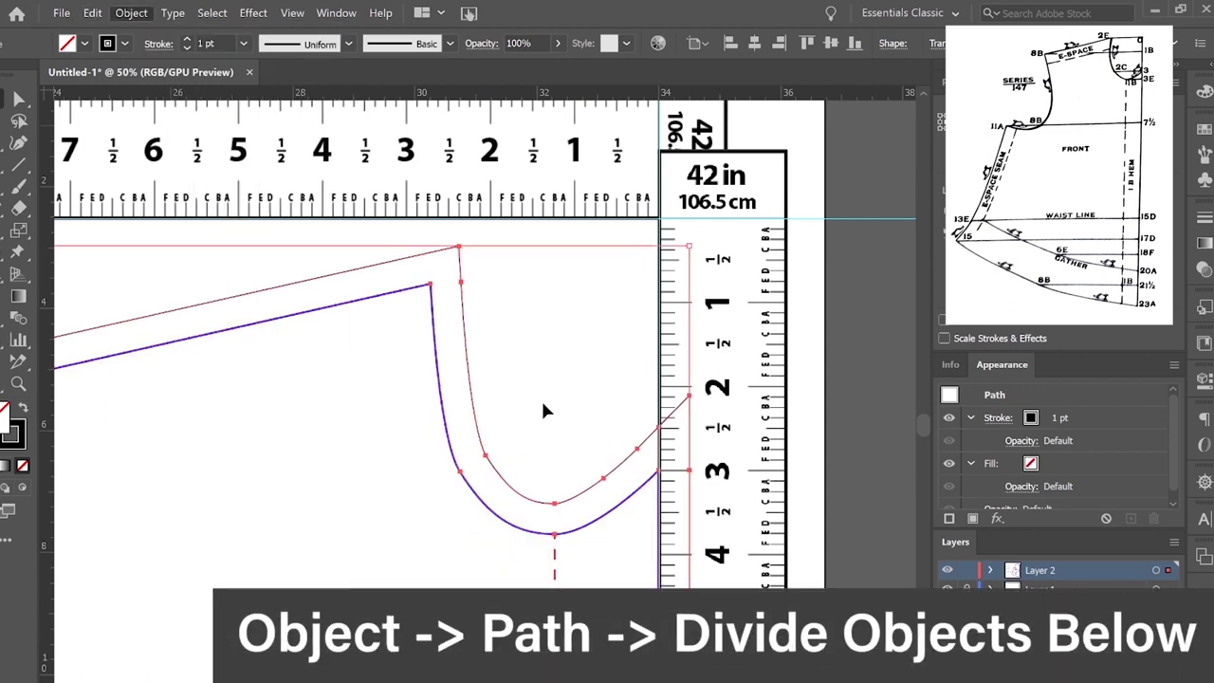
left_click(621, 407)
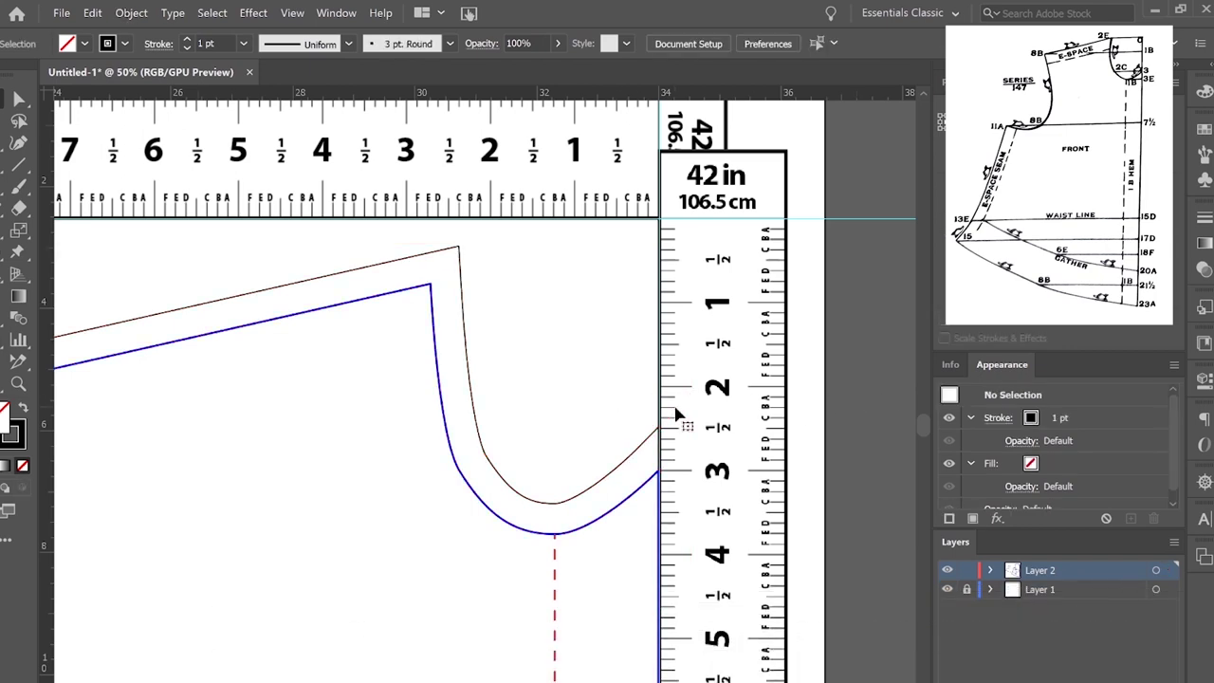
Examine the trimmed seam allowance around the whole front piece from the neckline down to the hem.
scroll(628, 428, "down", 4)
scroll(628, 429, "down", 3)
scroll(555, 496, "down", 2, "alt")
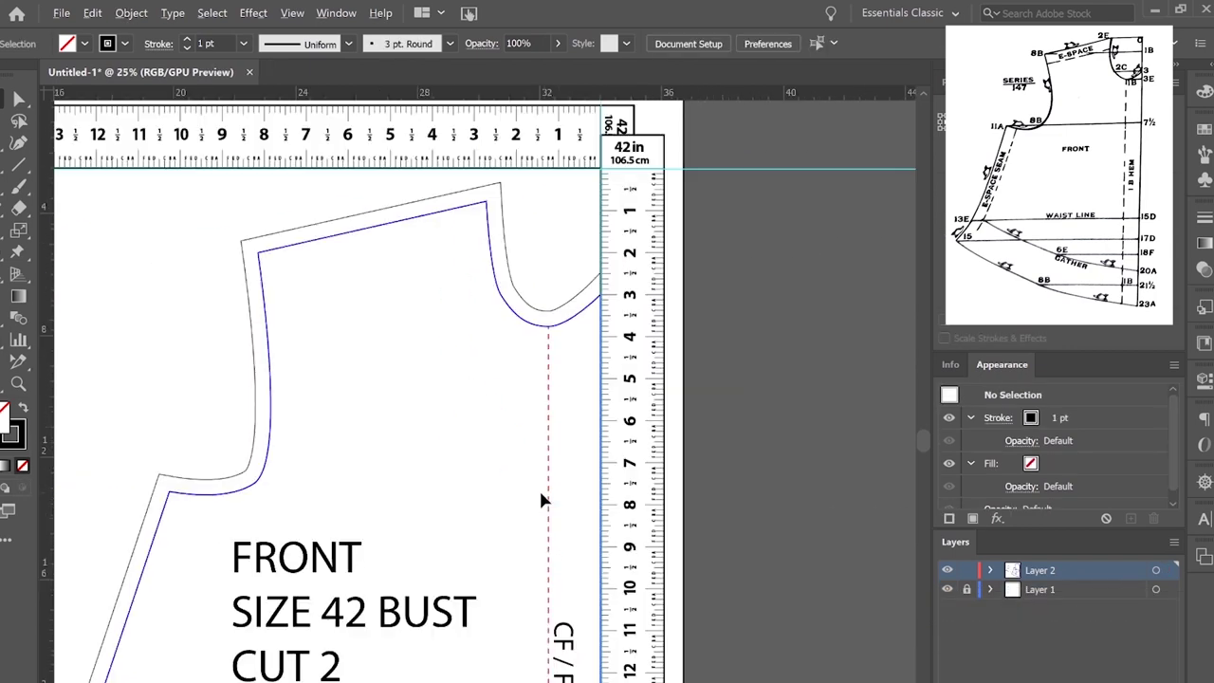
scroll(411, 507, "down", 5)
scroll(449, 349, "left", 2)
scroll(448, 349, "down", 1)
scroll(449, 358, "down", 4, "alt")
scroll(449, 365, "up", 2, "alt")
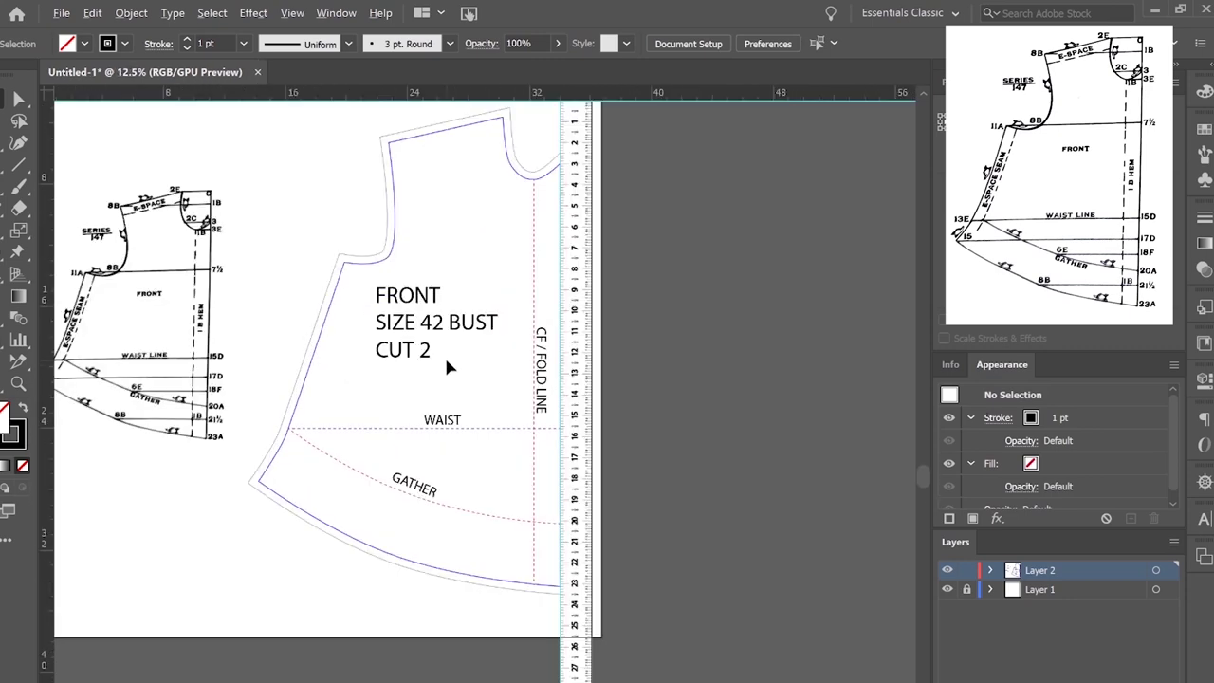
Delete the horizontal and vertical ruler images, the reference pattern diagram beside the front piece and both guides.
left_click_drag(340, 331, 466, 414)
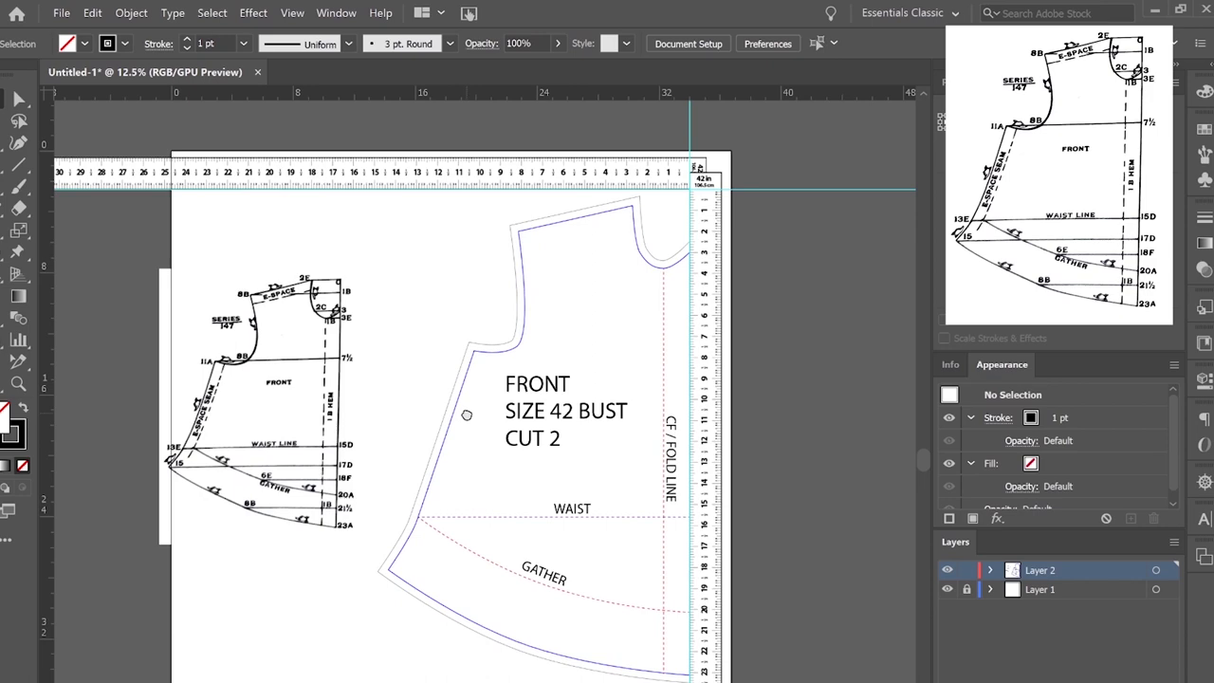
left_click(459, 176)
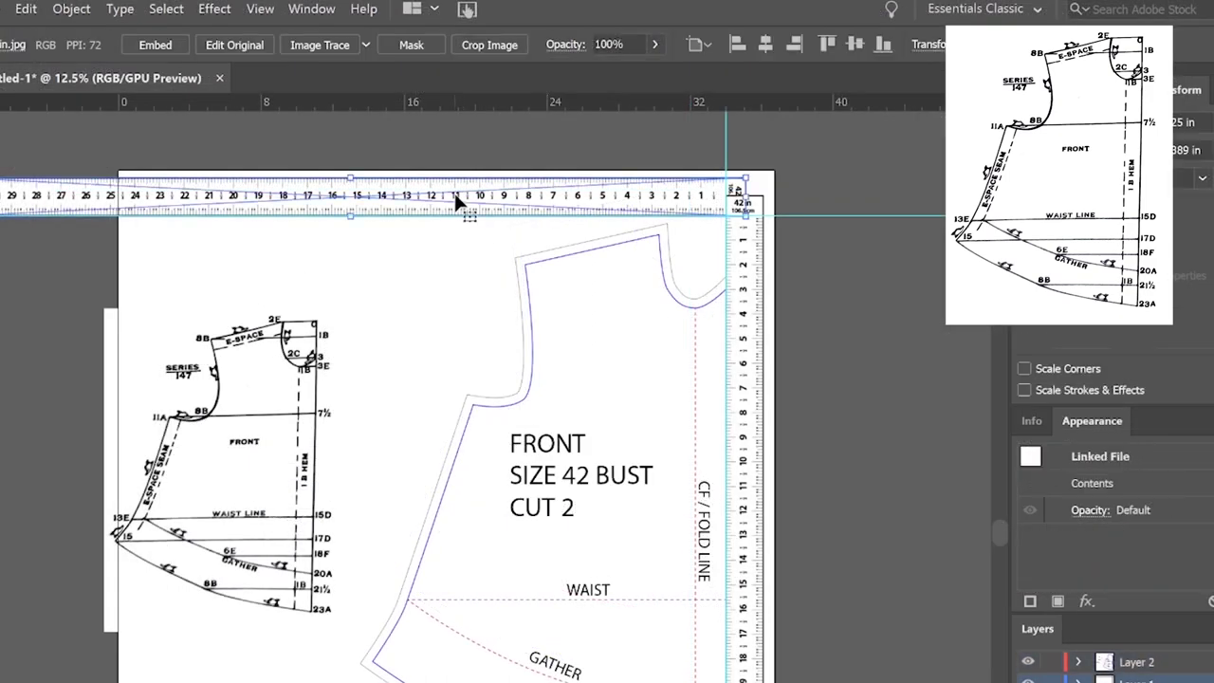
key("Delete")
left_click(742, 423)
key("Delete")
left_click(319, 457)
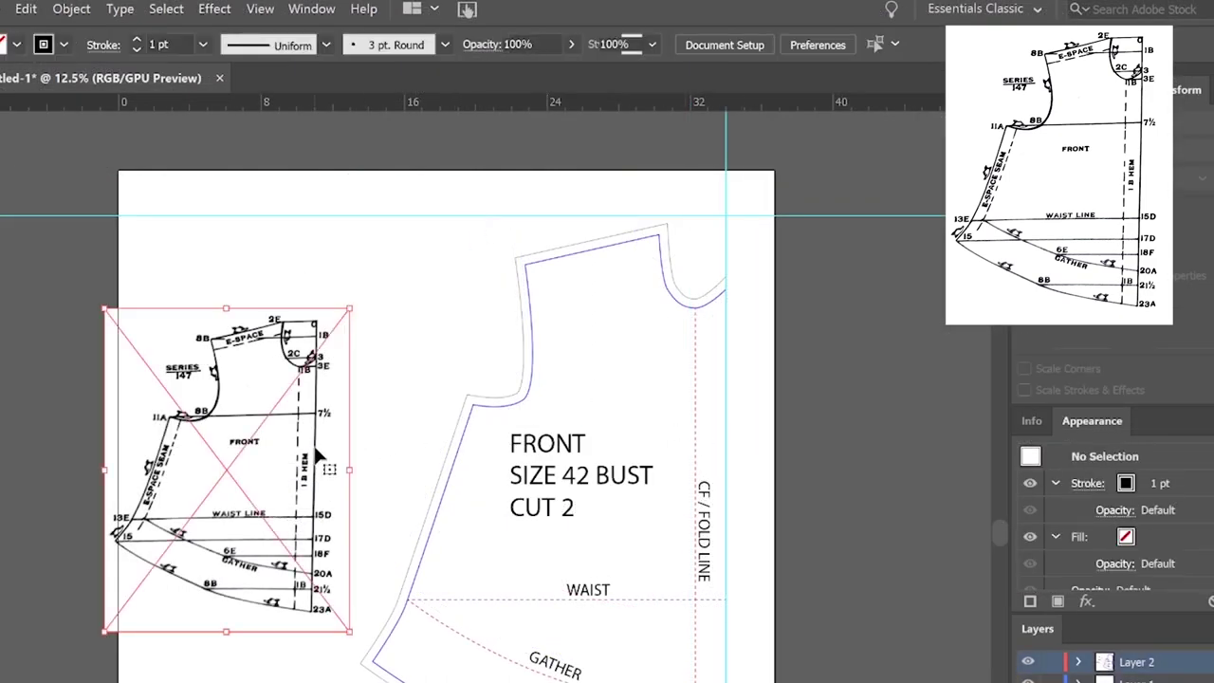
key("Delete")
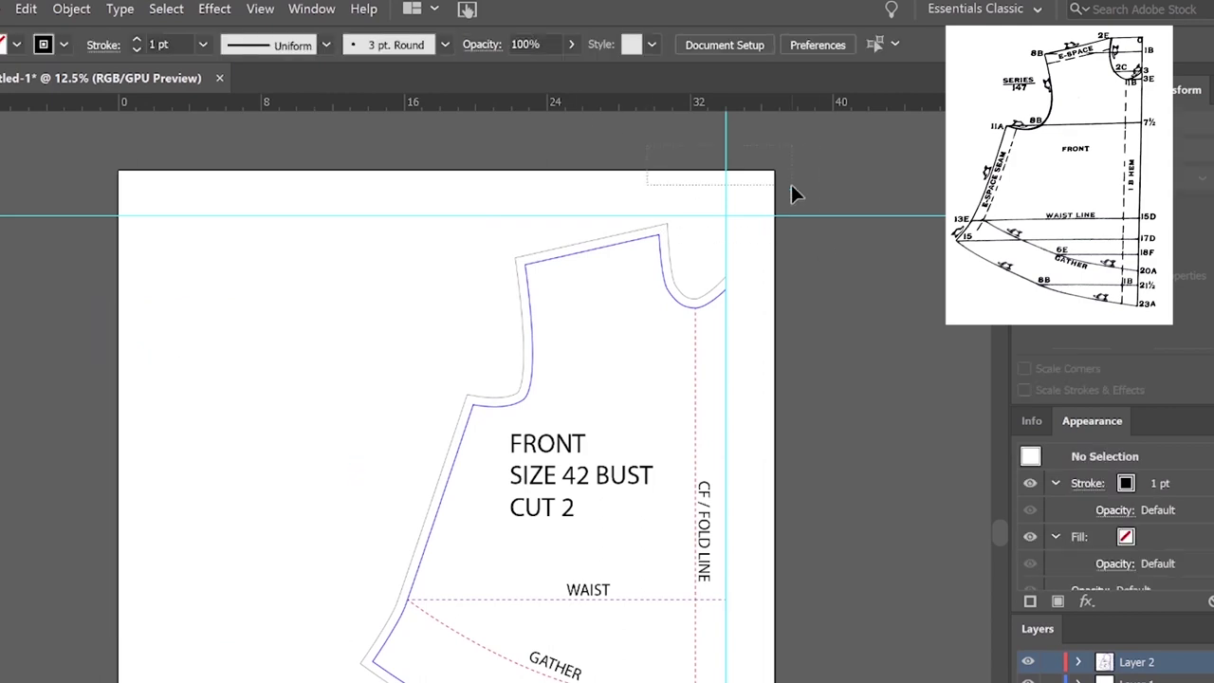
left_click_drag(791, 184, 792, 193)
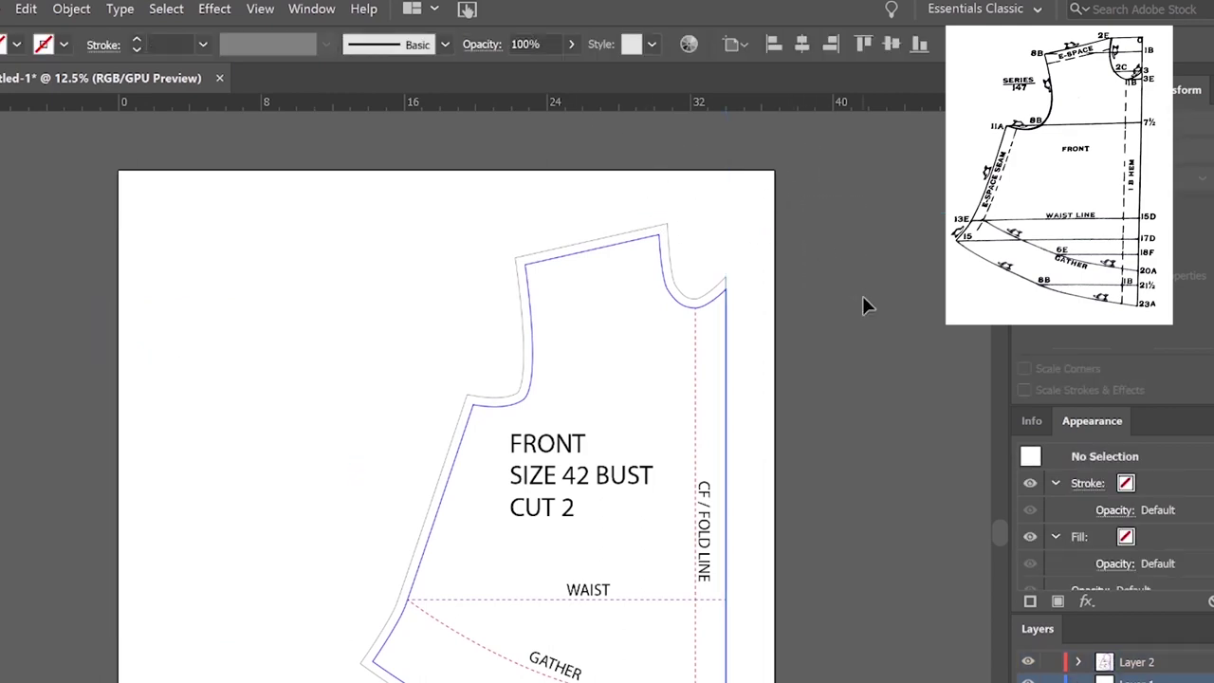
left_click(862, 304)
Shrink the artboard to fit closely around the front piece by moving its left and bottom edges inward.
key("shift+o")
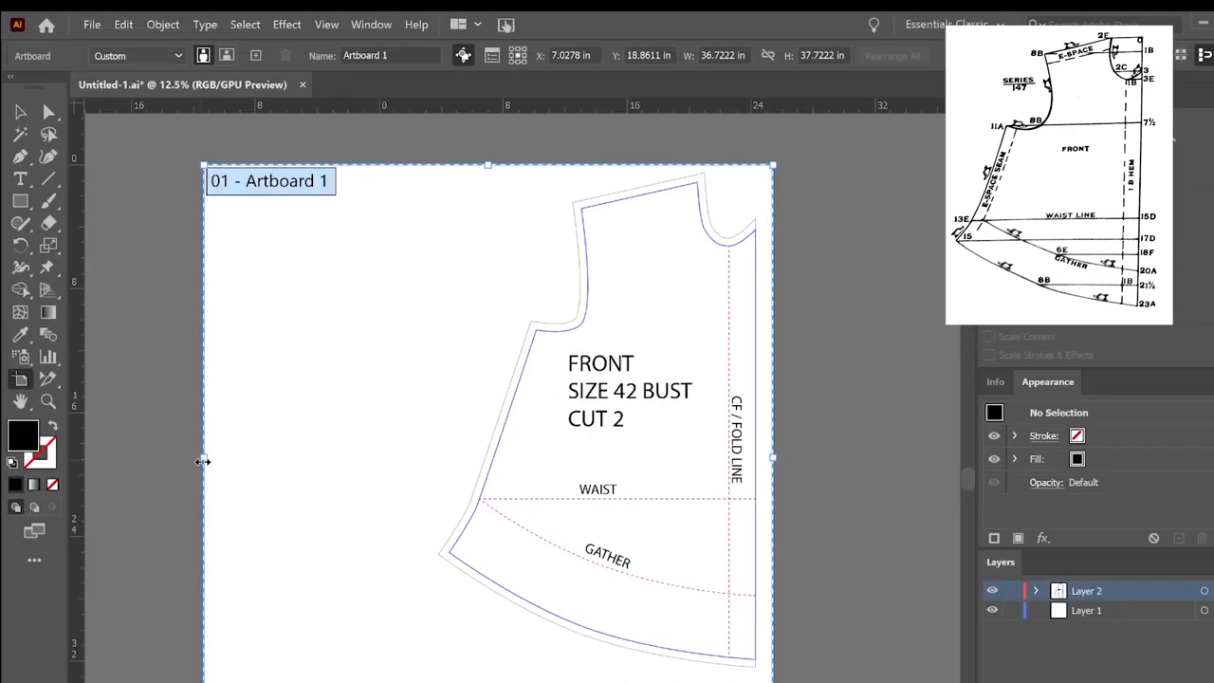
left_click_drag(203, 461, 434, 459)
left_click_drag(603, 682, 601, 670)
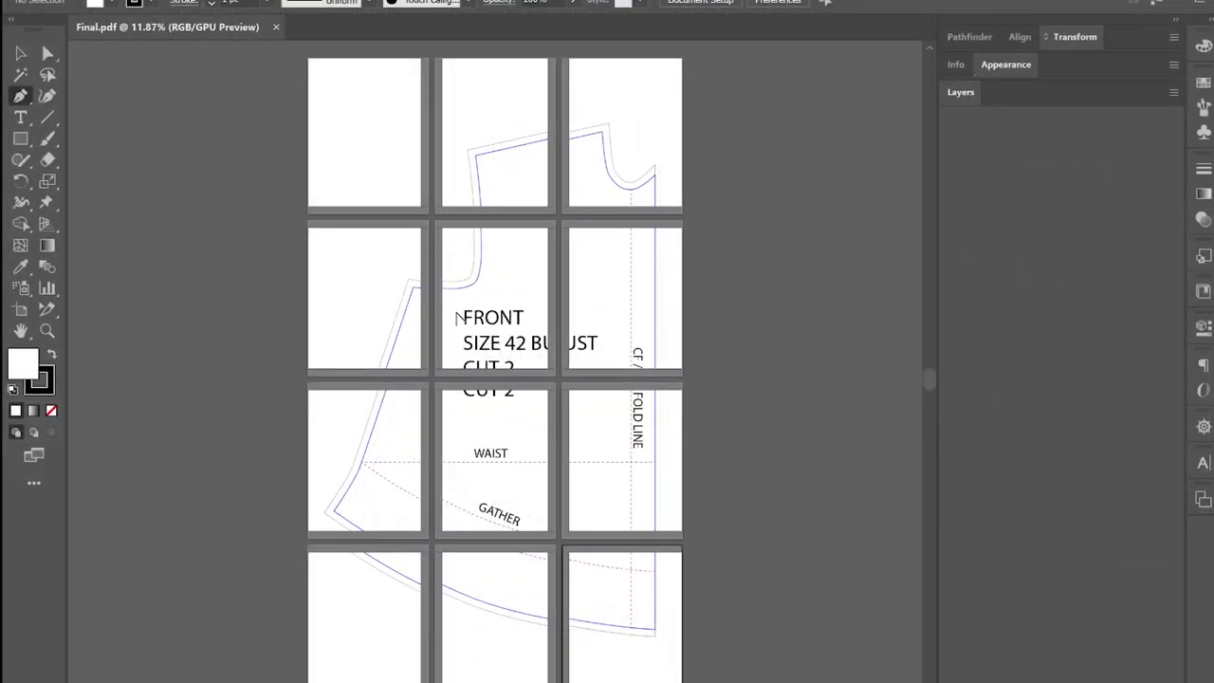
Examine the tiled pages of Final.pdf, checking how the outline and the labels split across the page edges.
scroll(458, 317, "up", 5)
key("v")
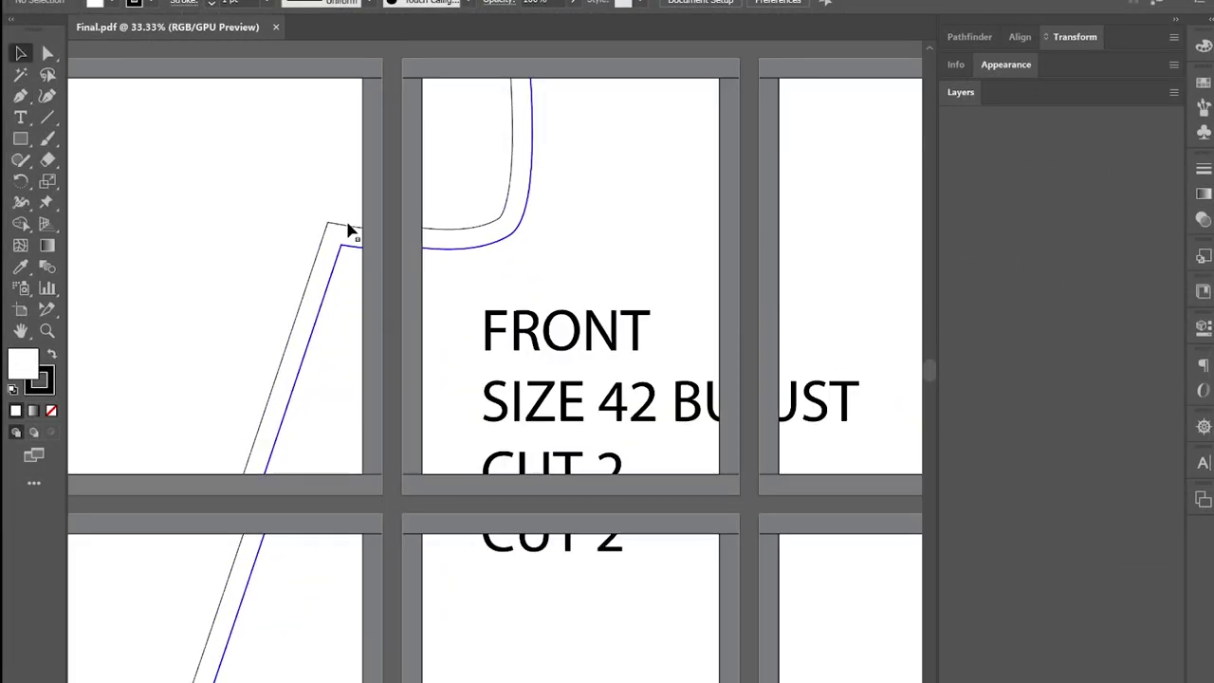
scroll(314, 221, "up", 5)
left_click_drag(706, 370, 363, 424)
scroll(362, 425, "down", 5)
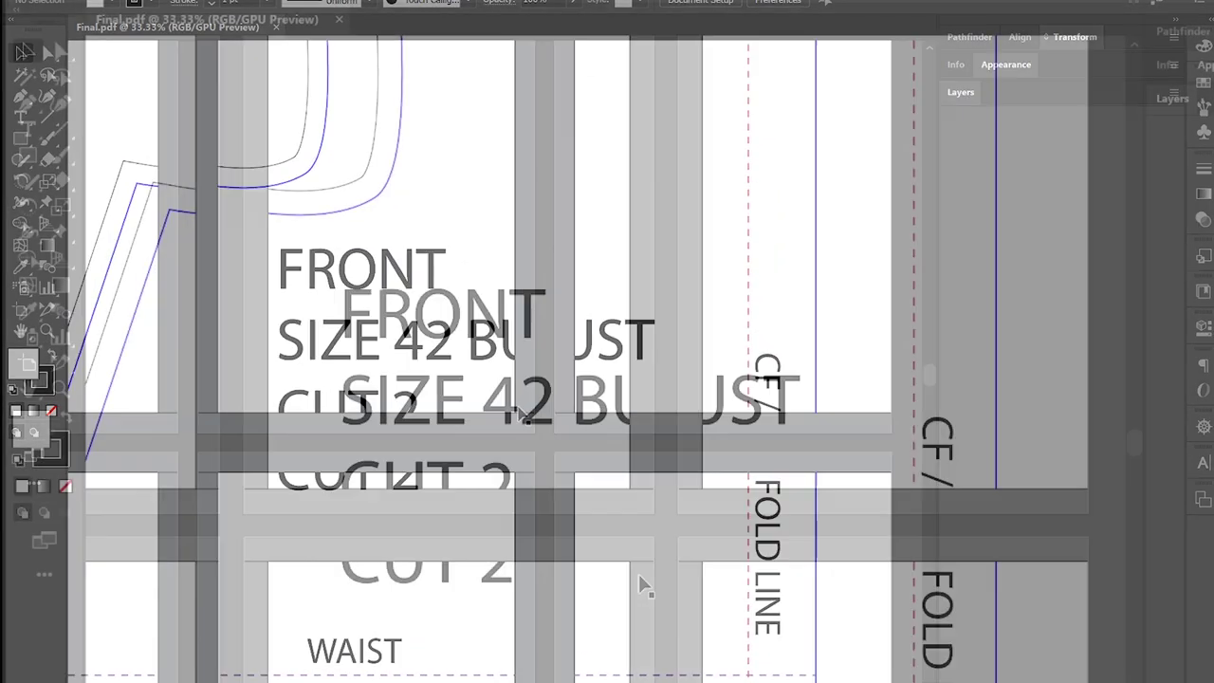